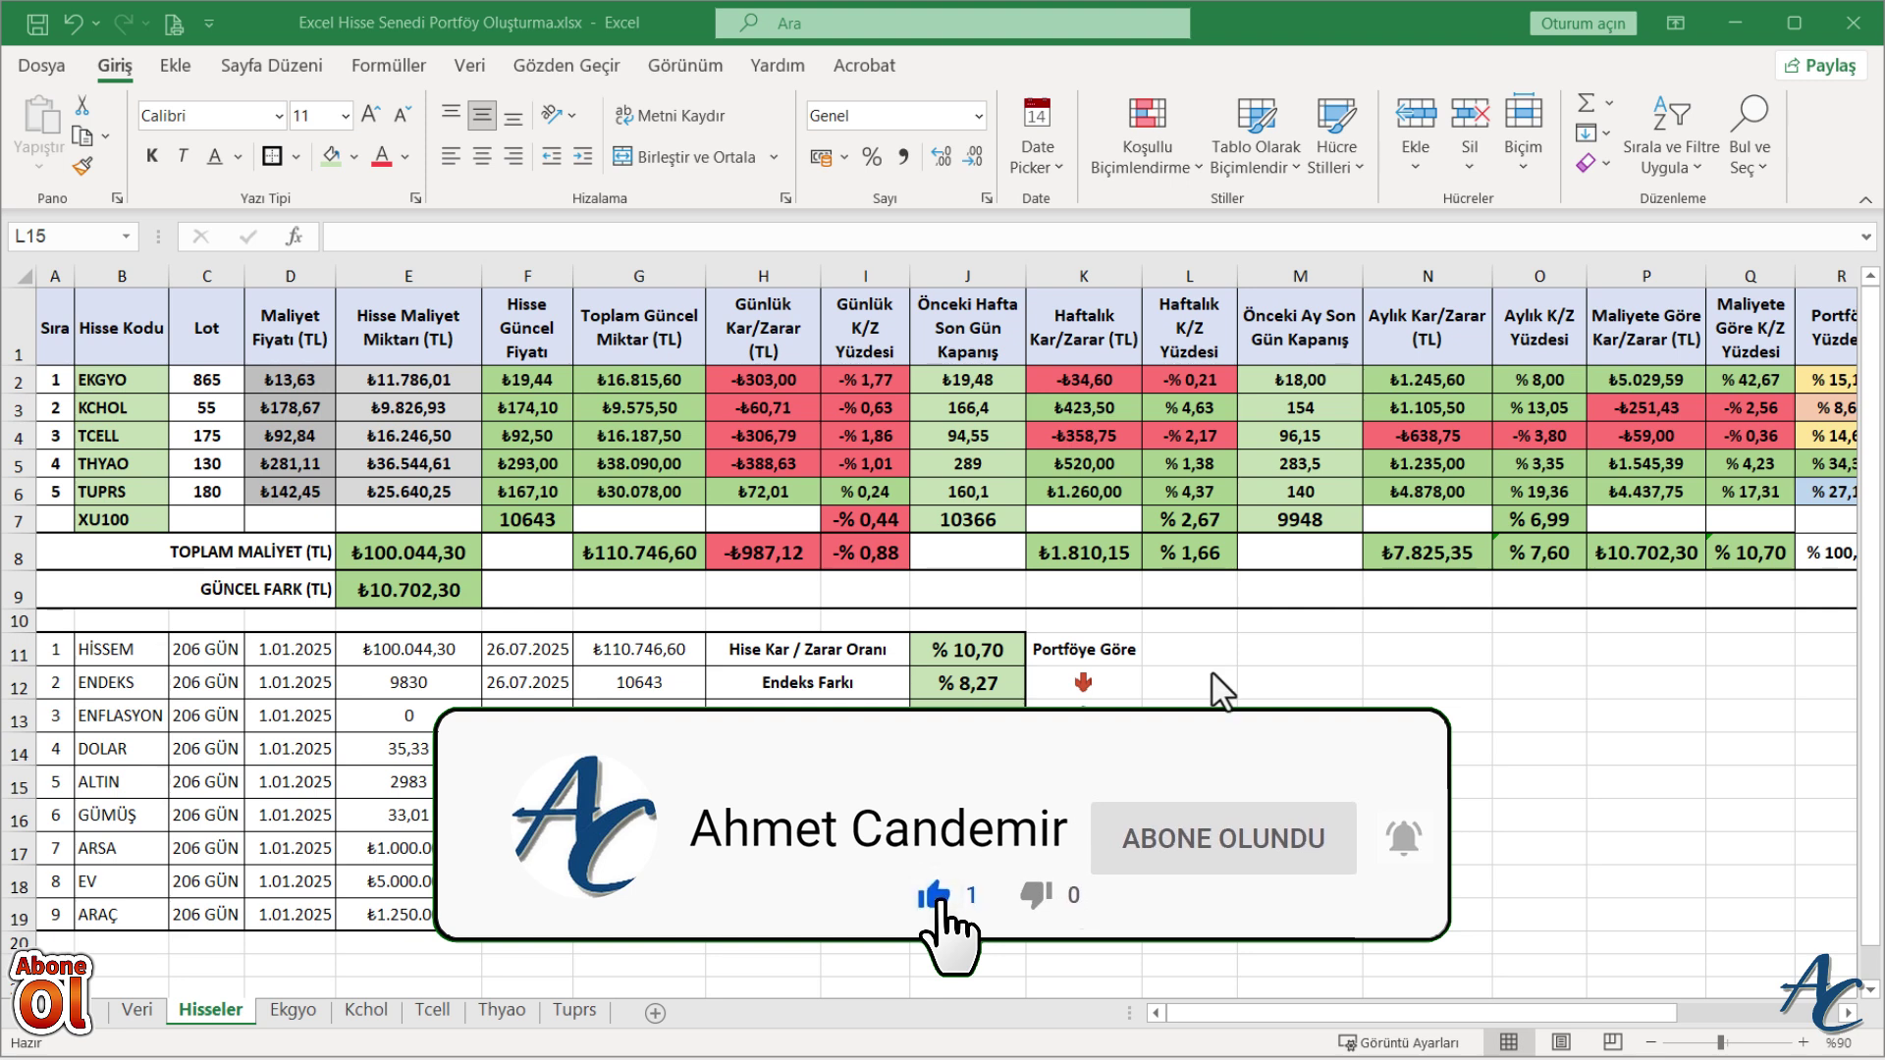
- Select stock codes B2:B6 together with the cost-based profit/loss percentages in Q2:Q6
{"action": "left_click_drag", "start_coordinate": [102, 379], "coordinate": [108, 497]}
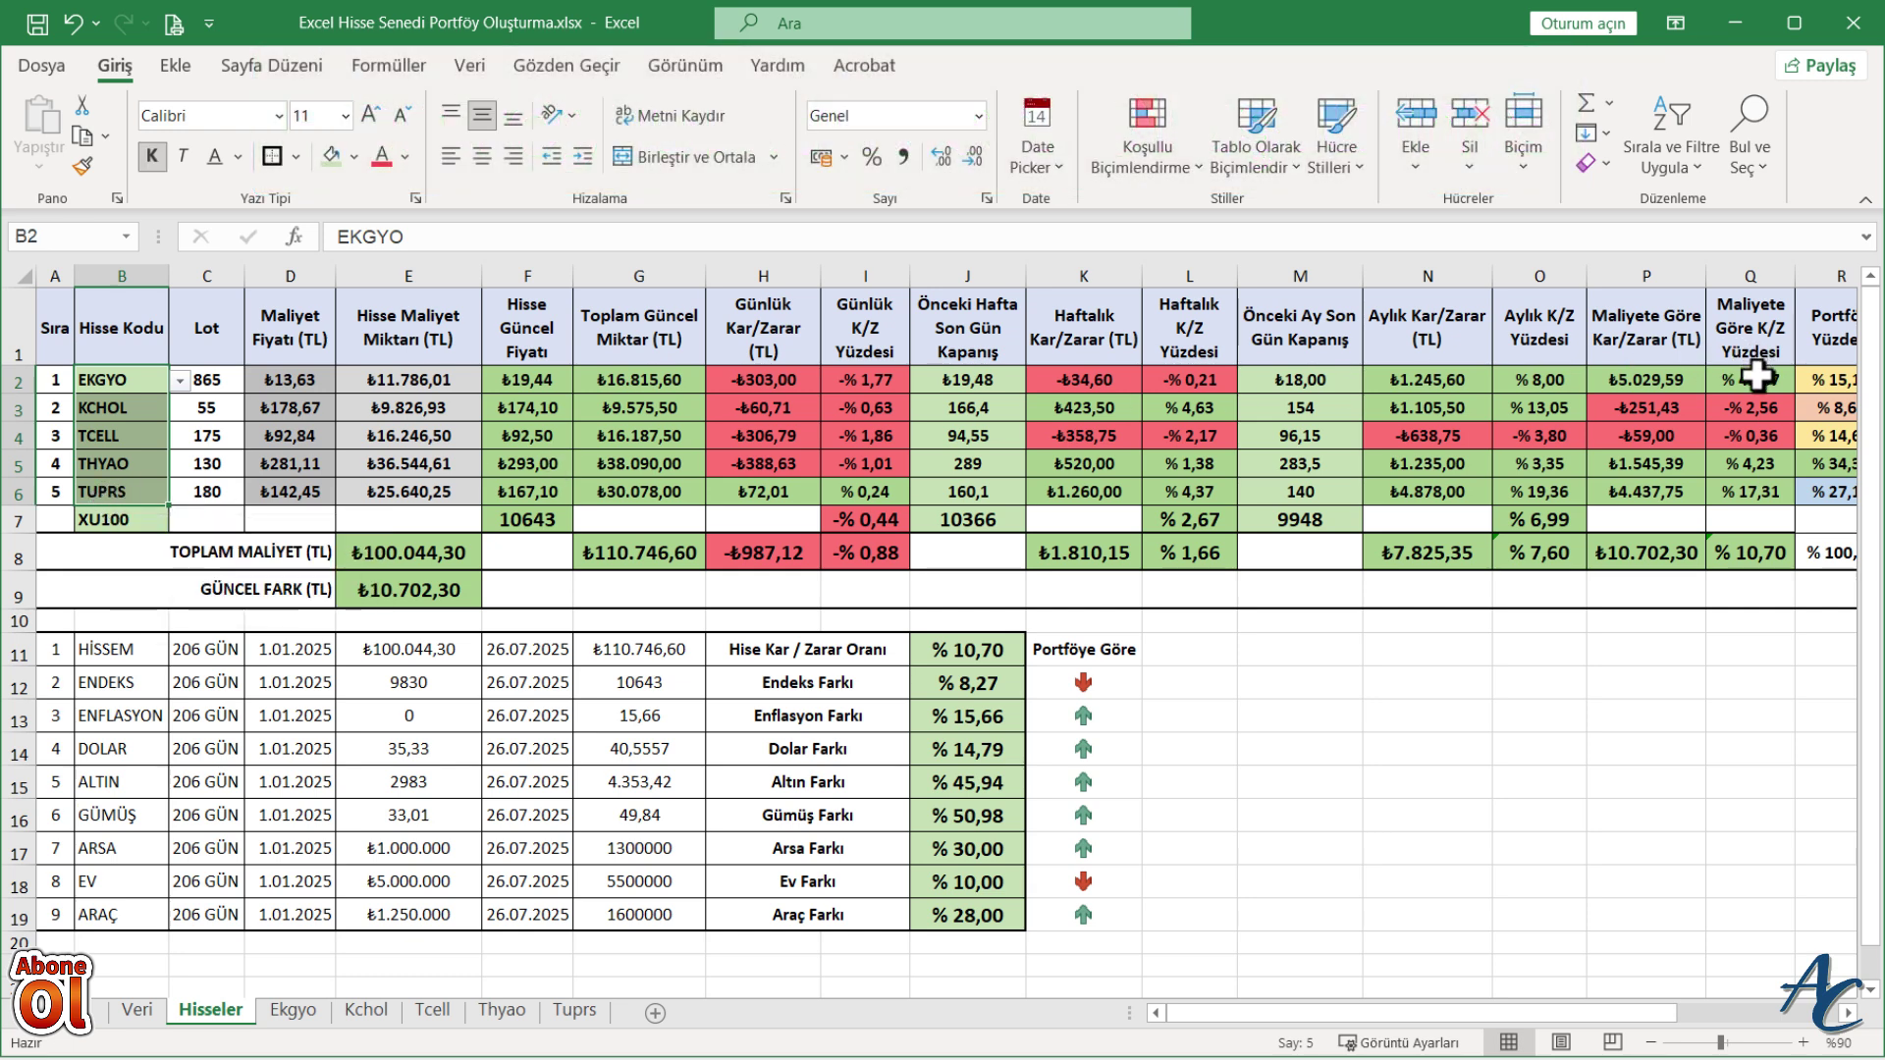
{"action": "left_click_drag", "start_coordinate": [1756, 374], "coordinate": [1756, 497]}
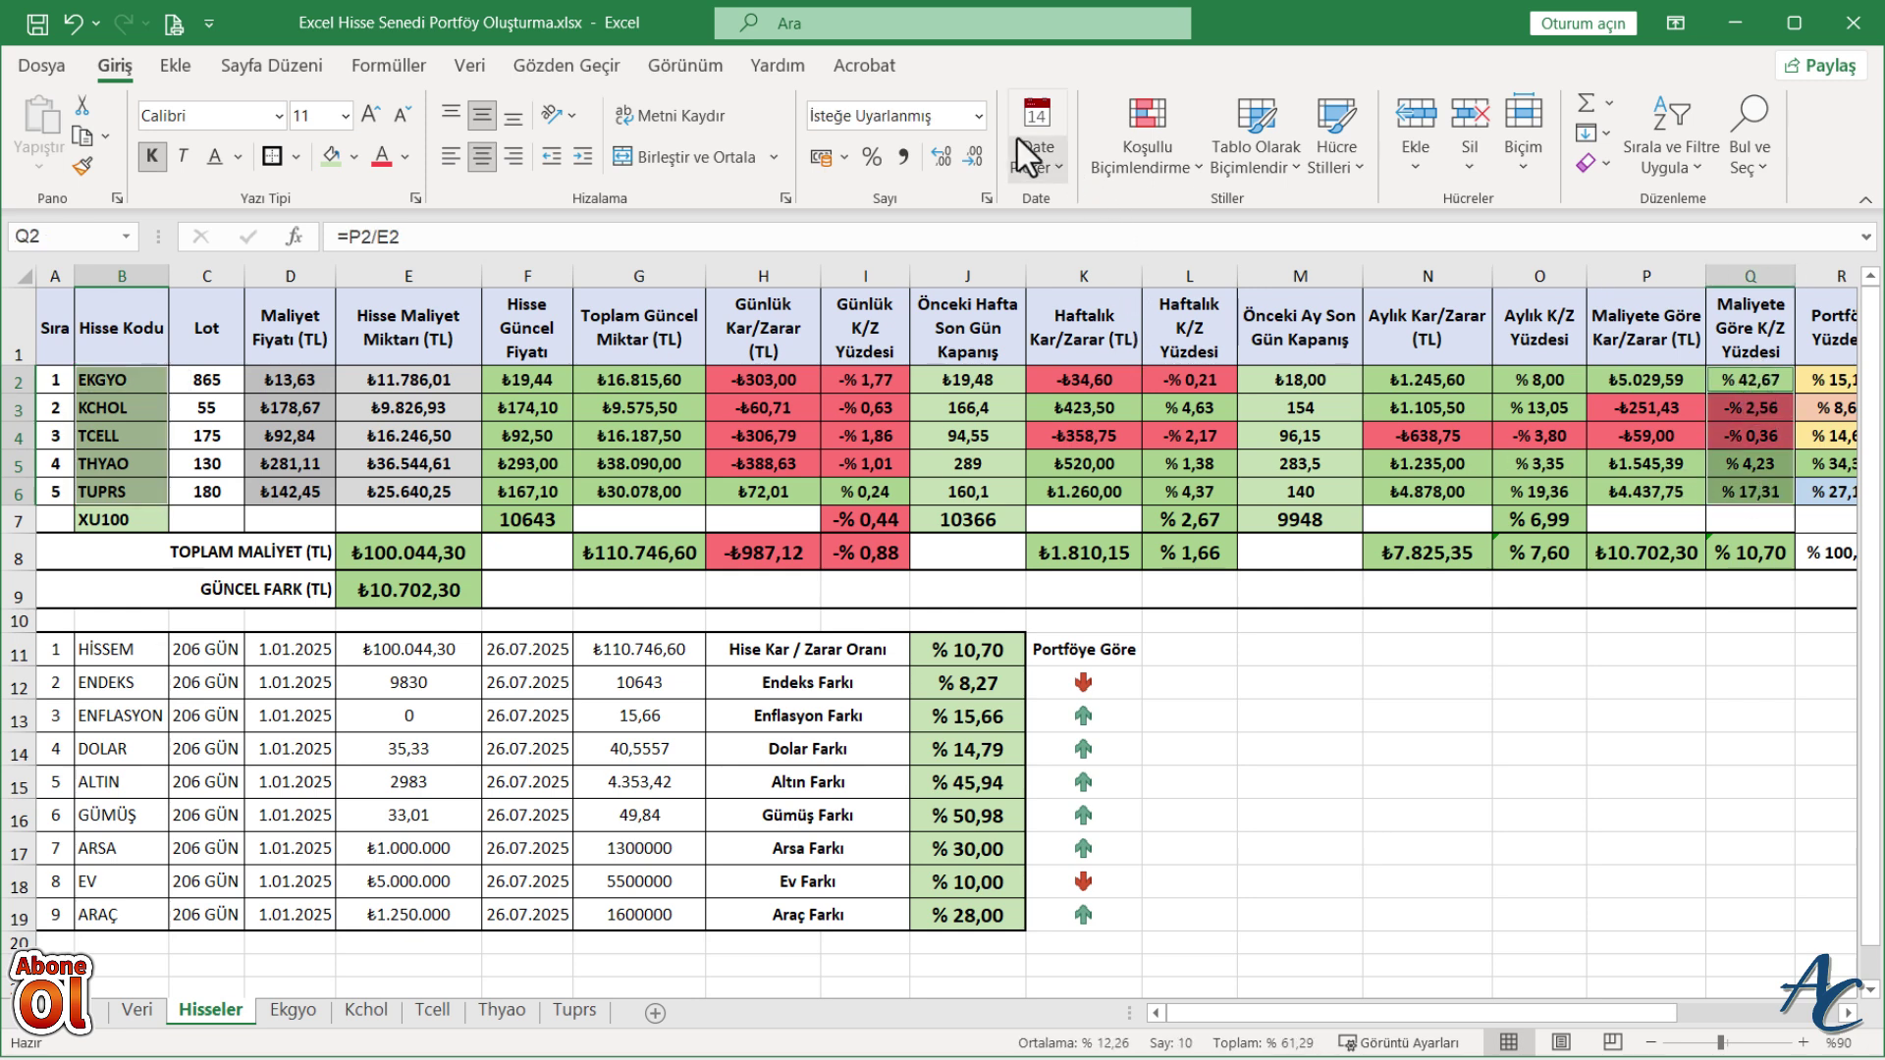
{"action": "left_click", "coordinate": [175, 66]}
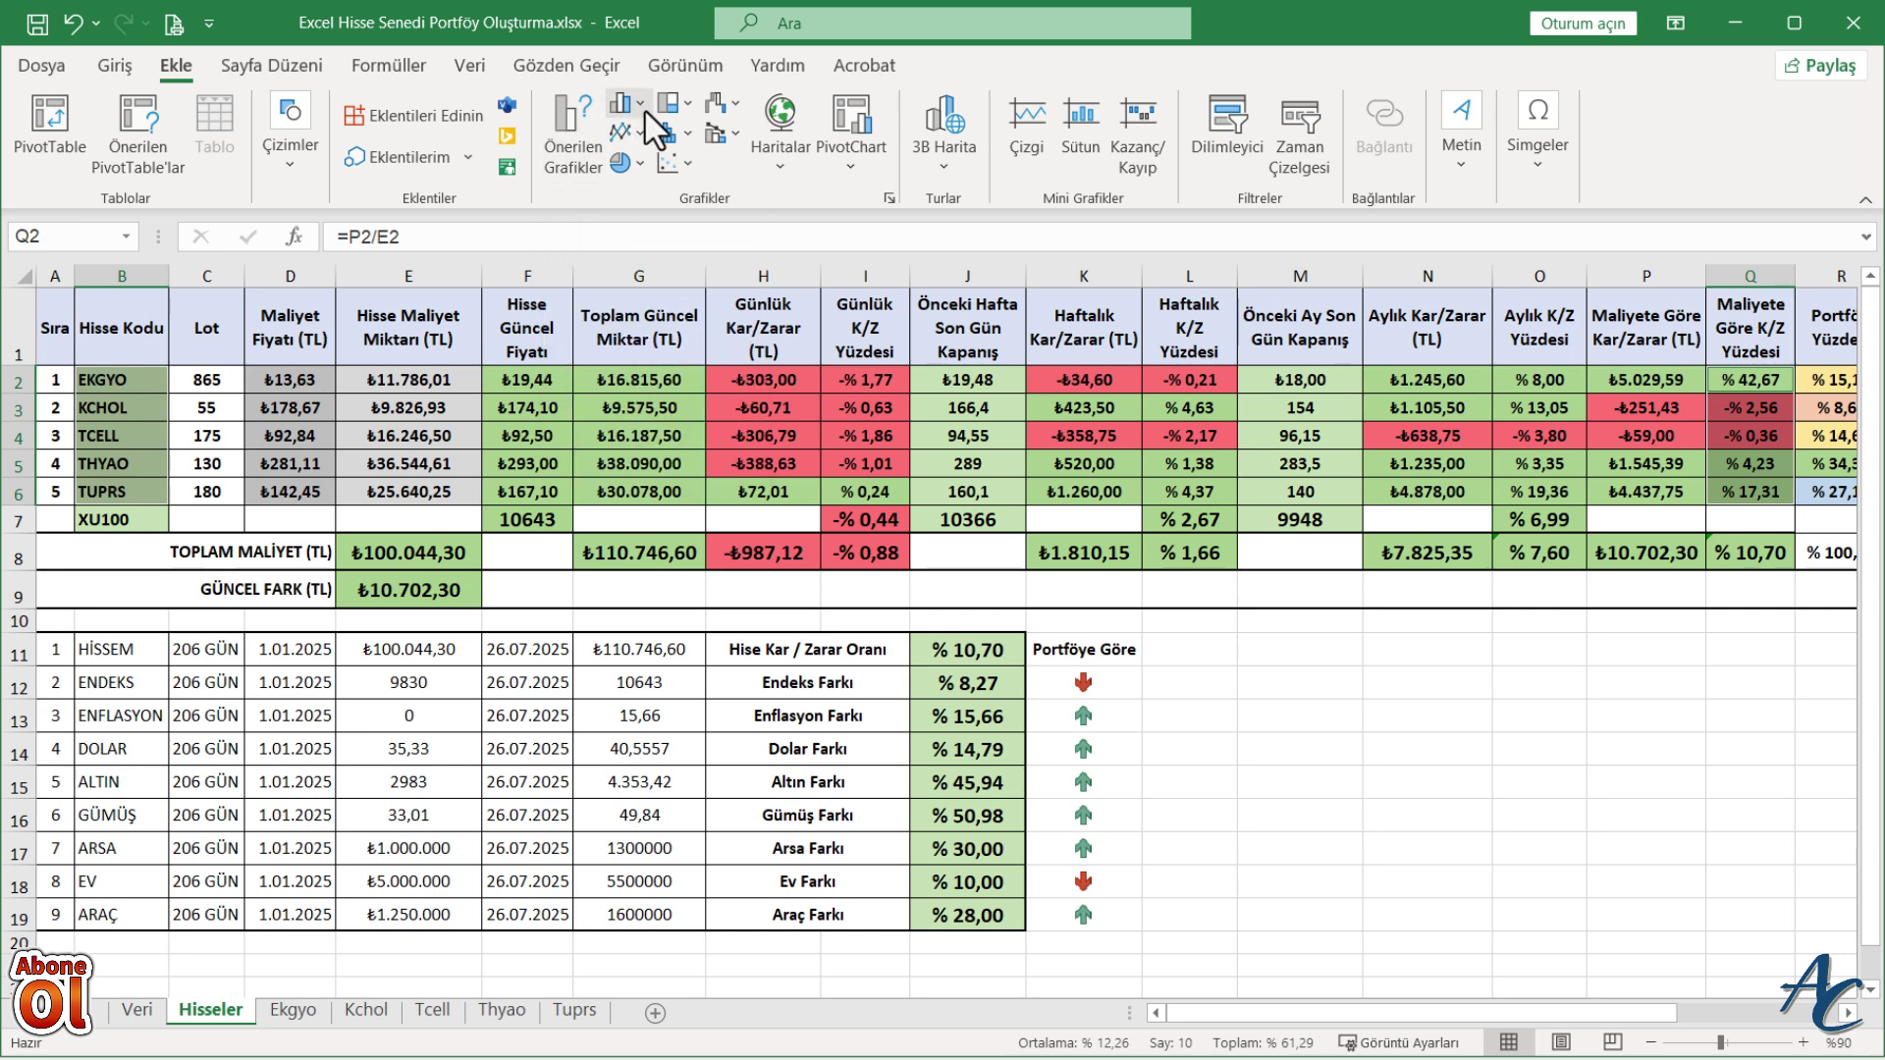
- Insert a 2-D clustered column chart of the selected profit/loss percentages
{"action": "left_click", "coordinate": [640, 104]}
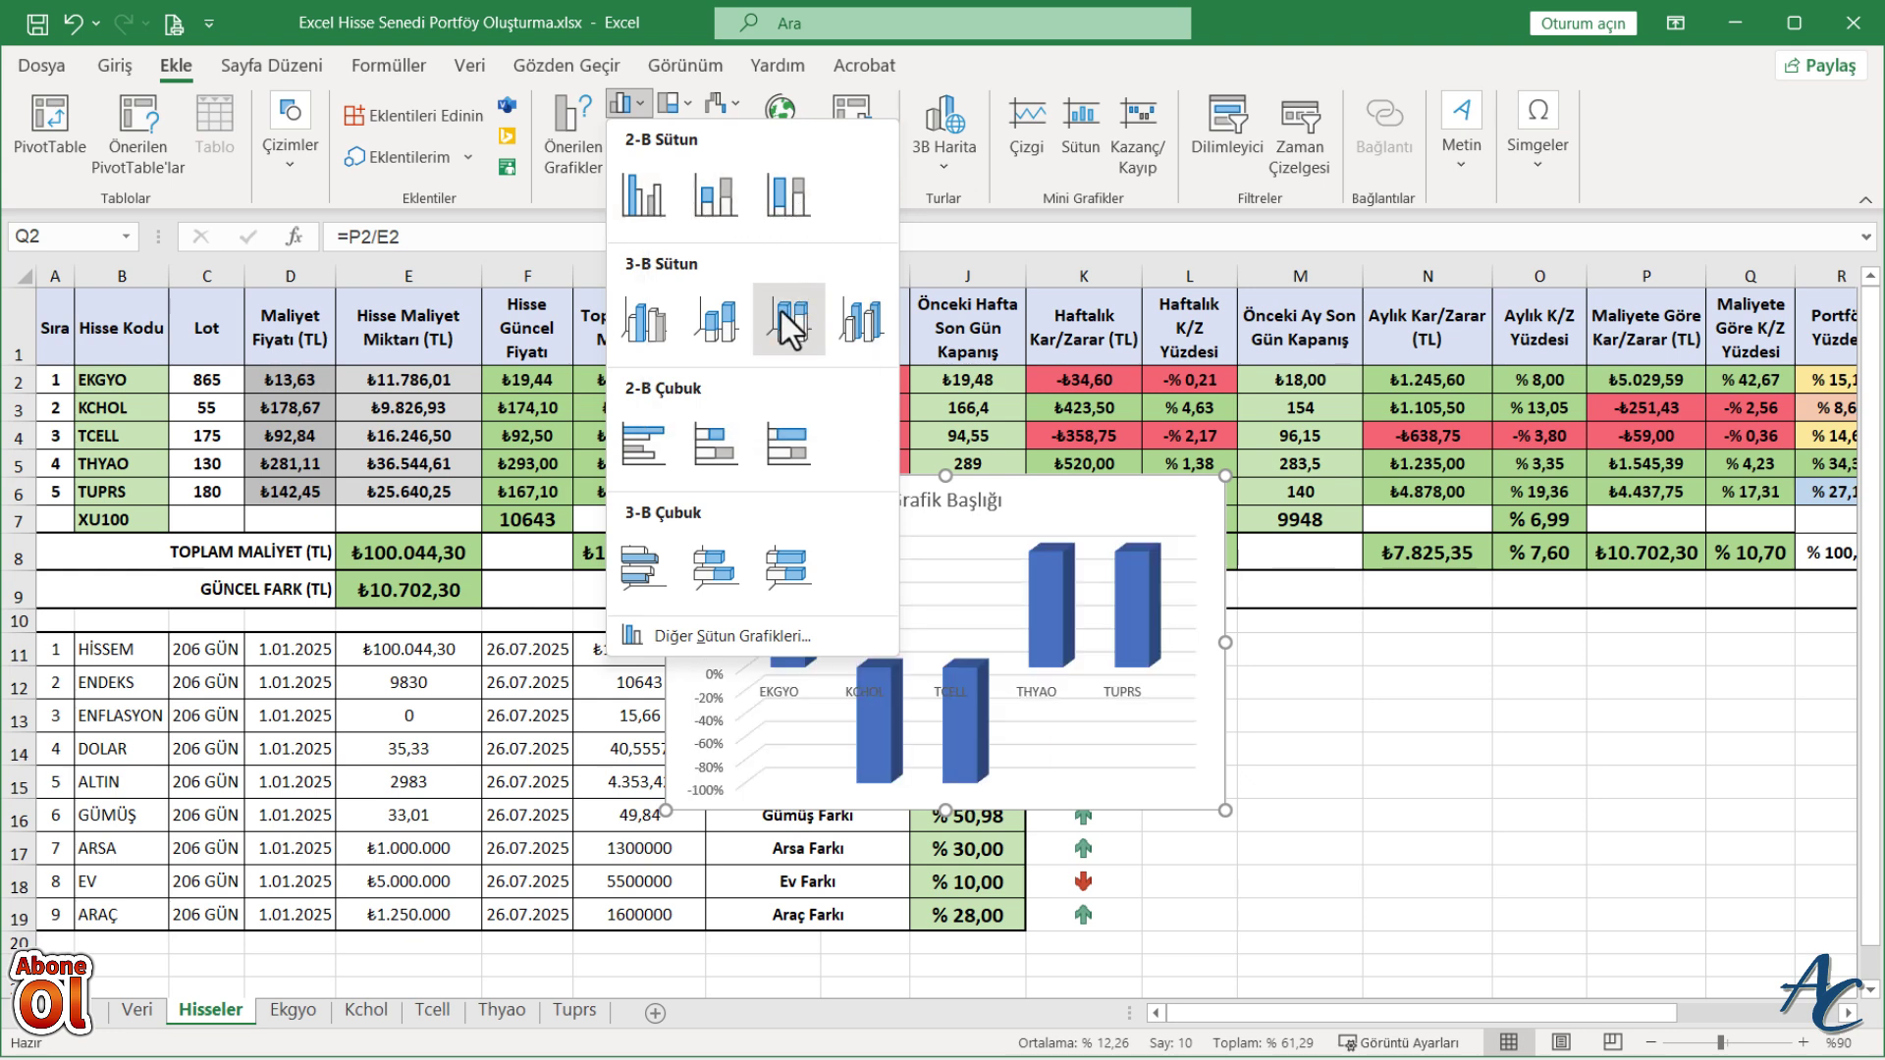
{"action": "left_click", "coordinate": [650, 200]}
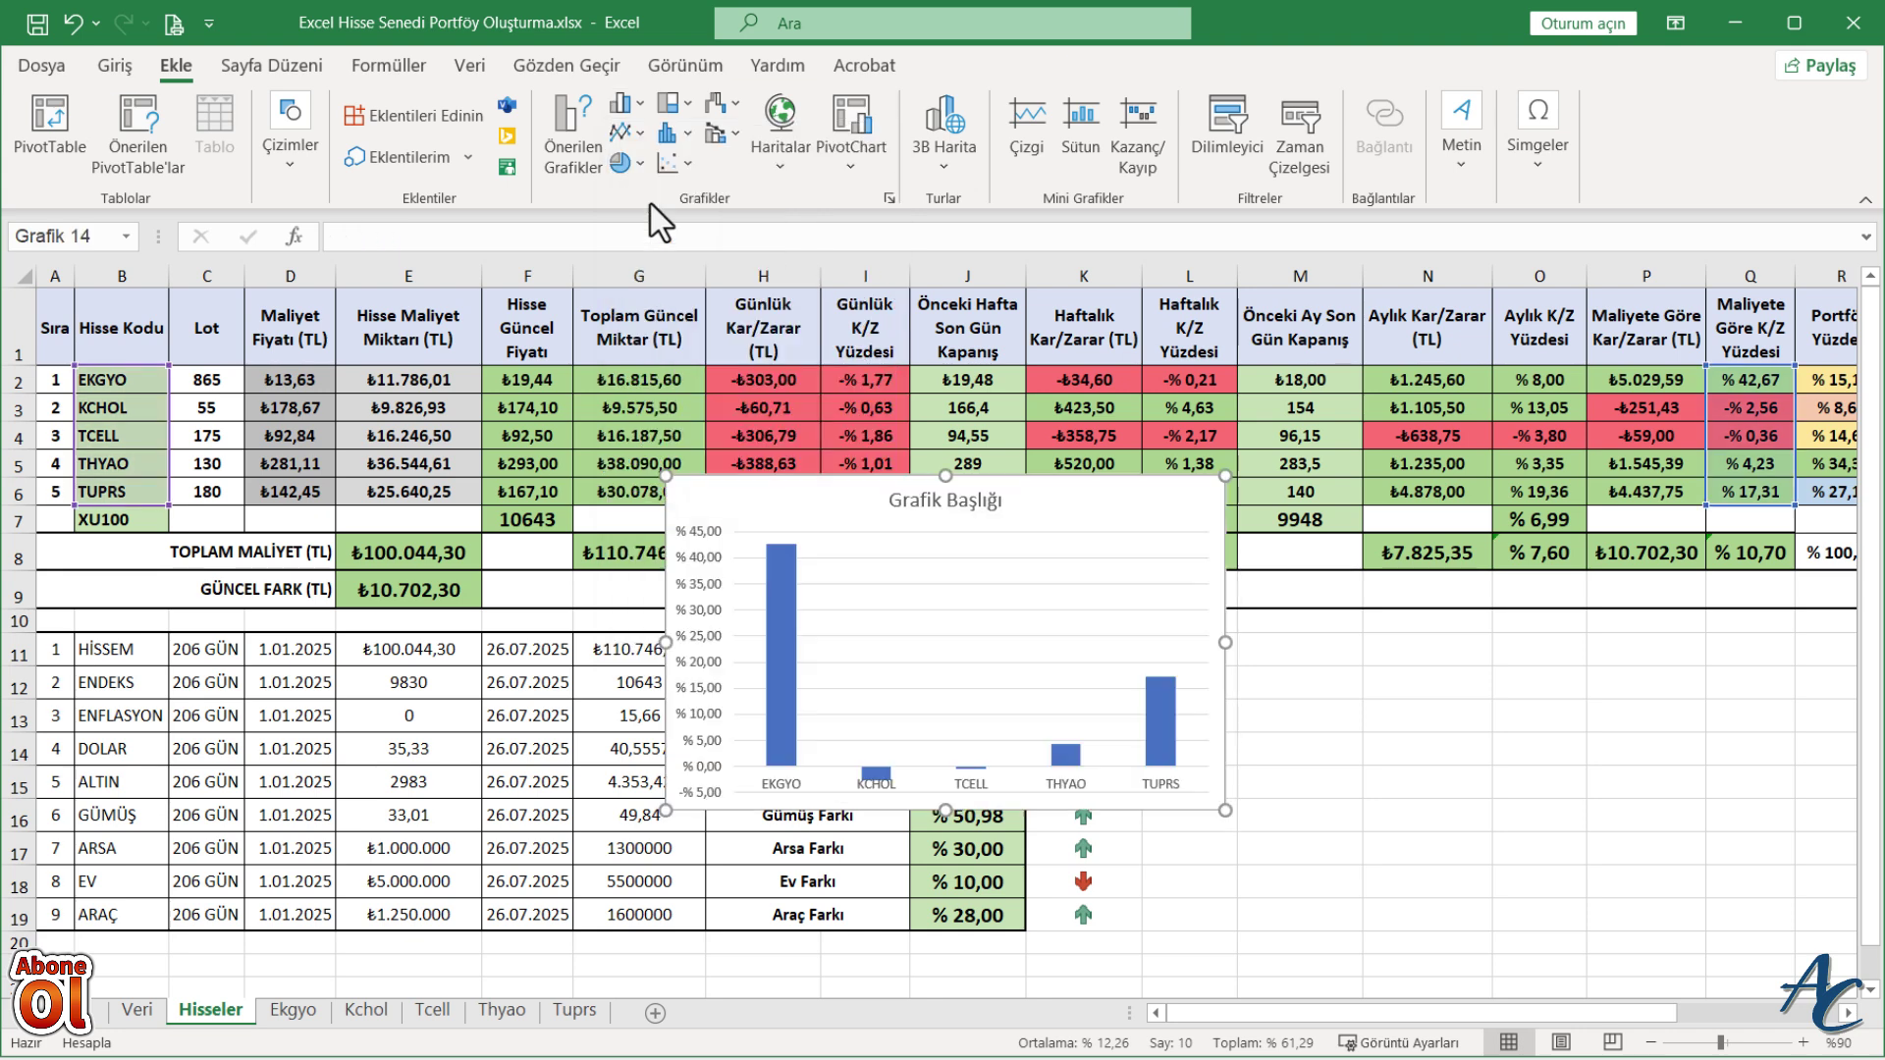
{"action": "left_click", "coordinate": [1042, 601]}
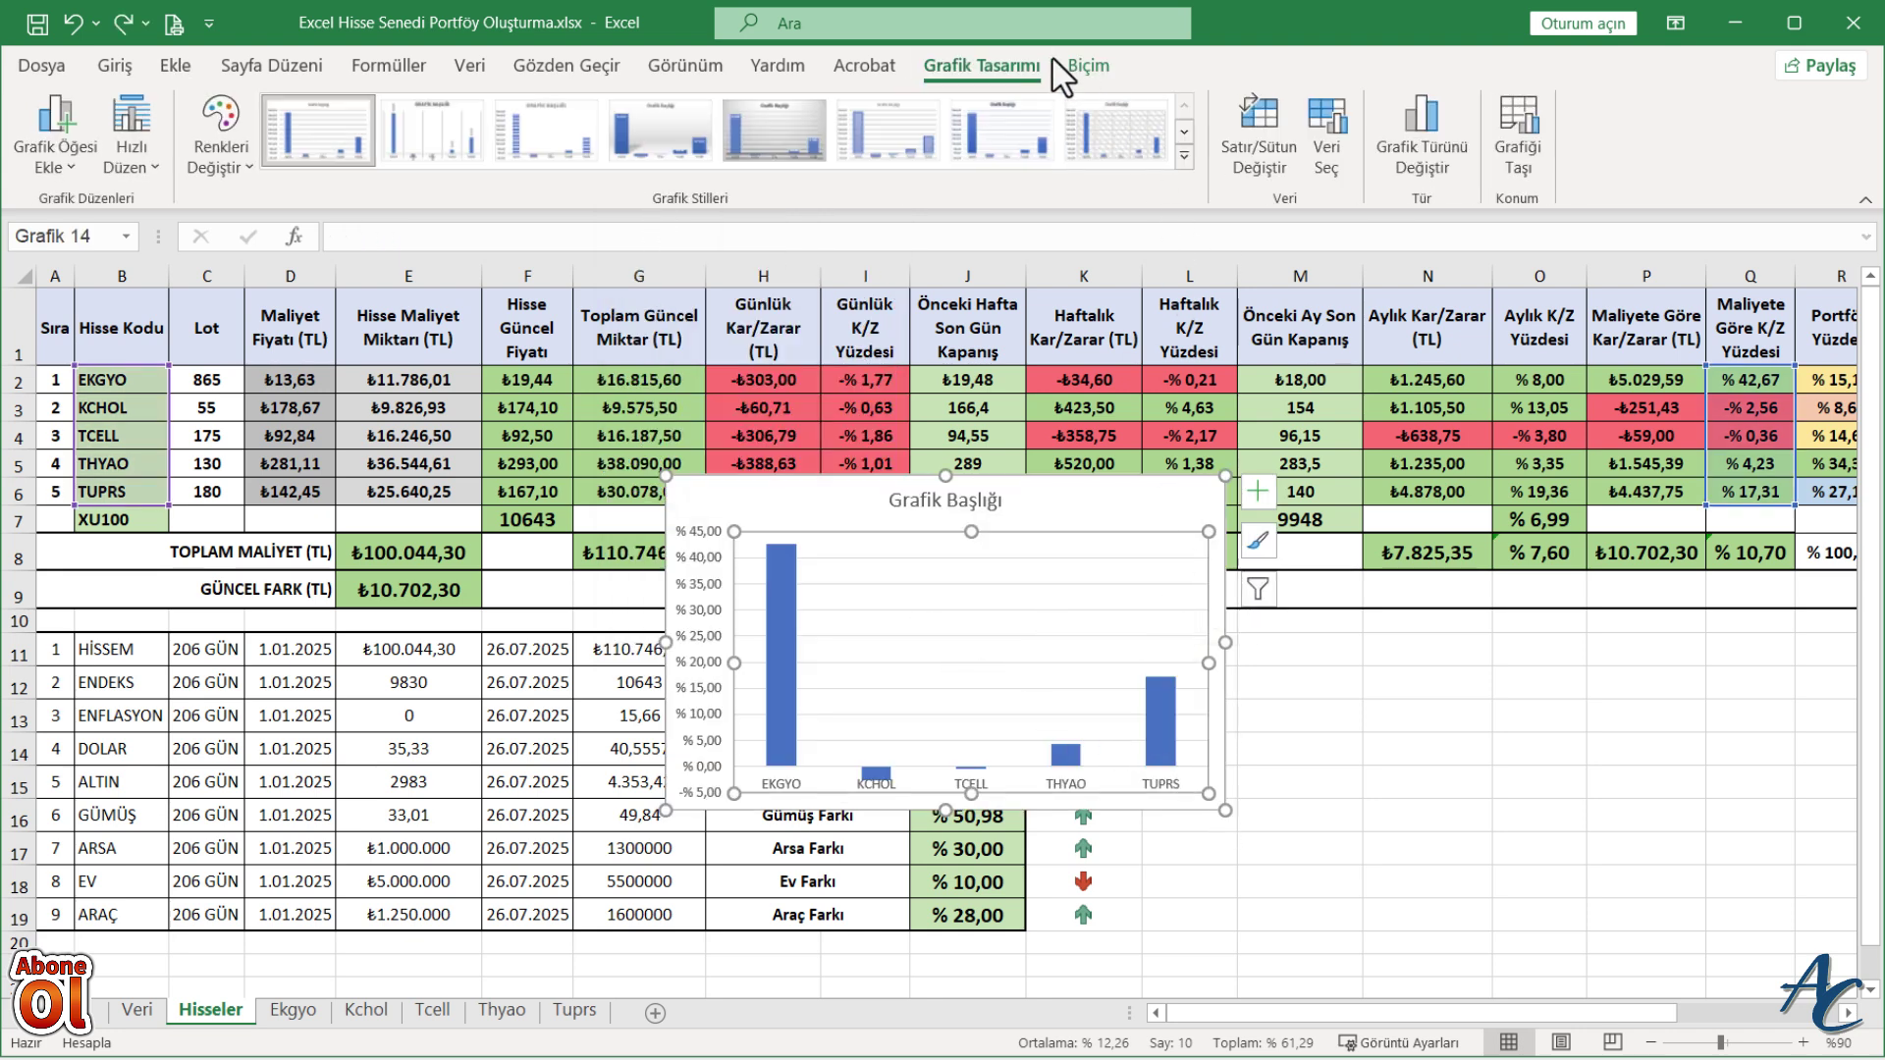
{"action": "left_click", "coordinate": [1181, 133]}
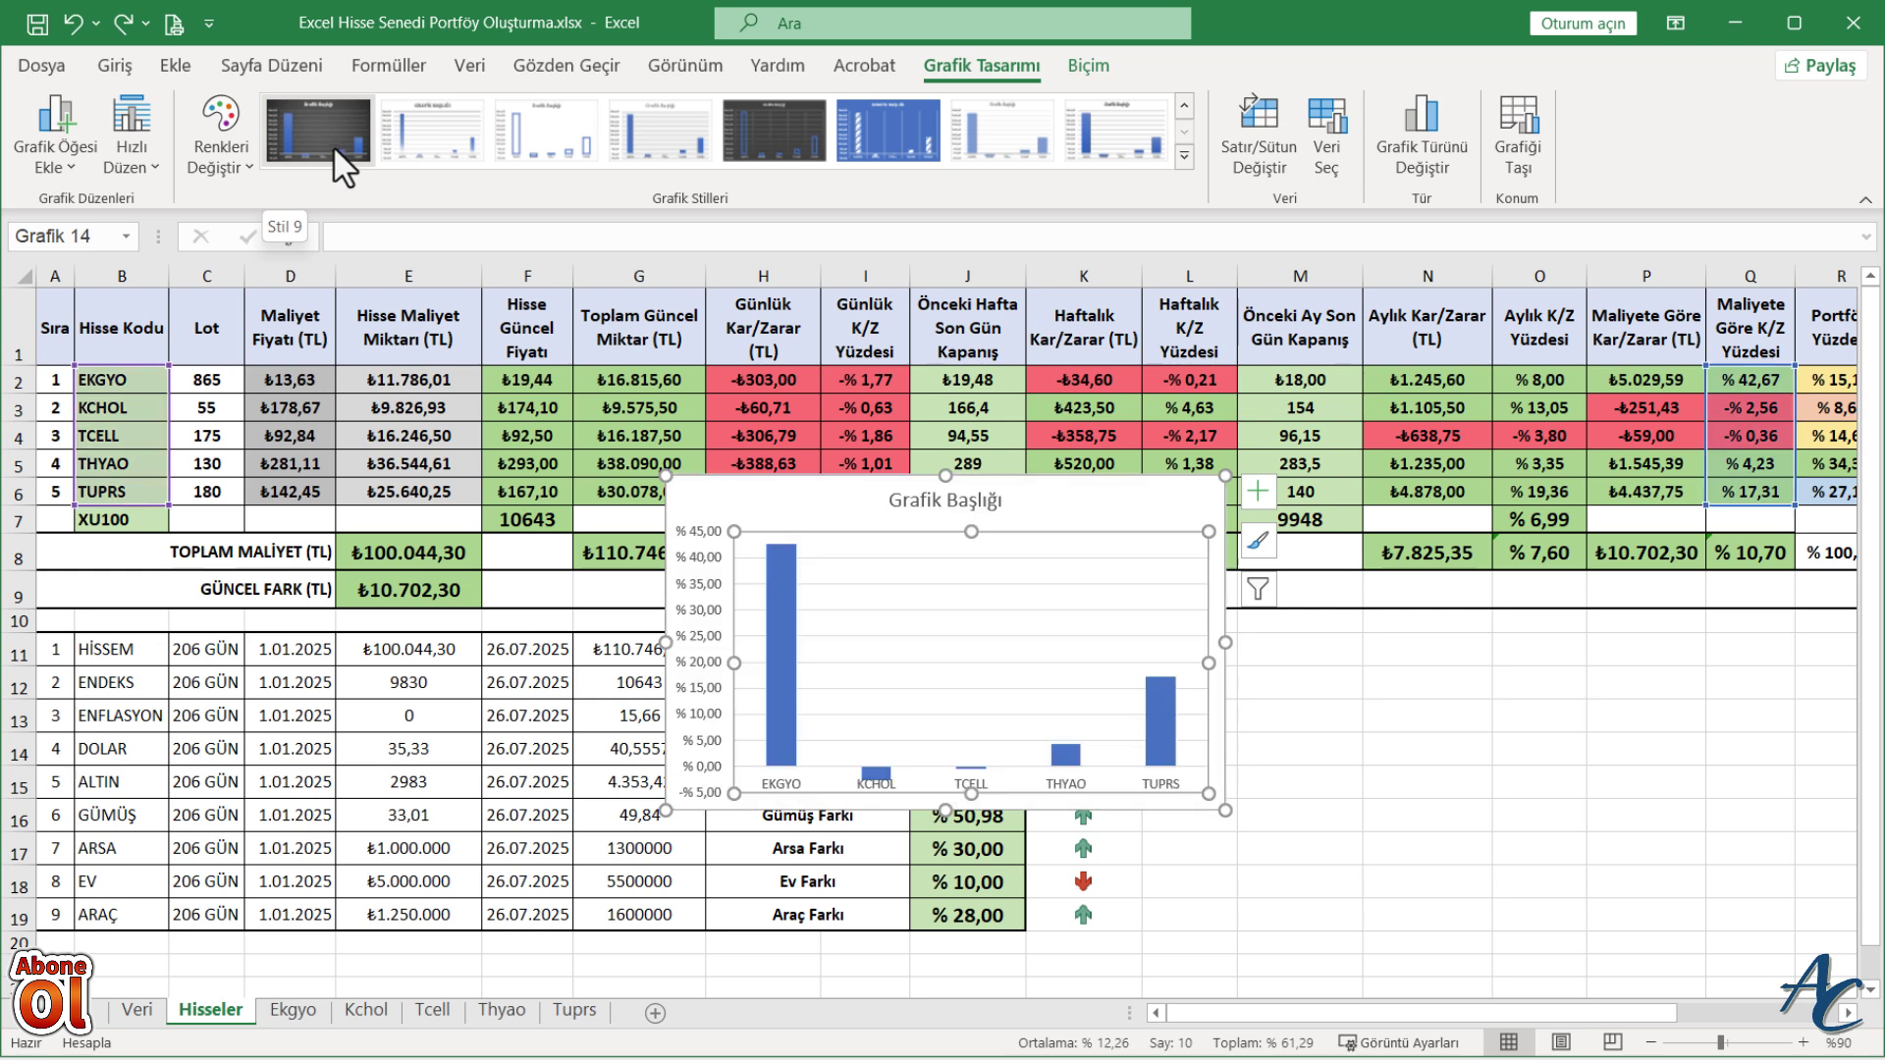
- Apply chart style Stil 9 and retitle the chart 'MALİYETE GÖRE KAR - ZARAR YÜZDESİ'
{"action": "left_click", "coordinate": [327, 133]}
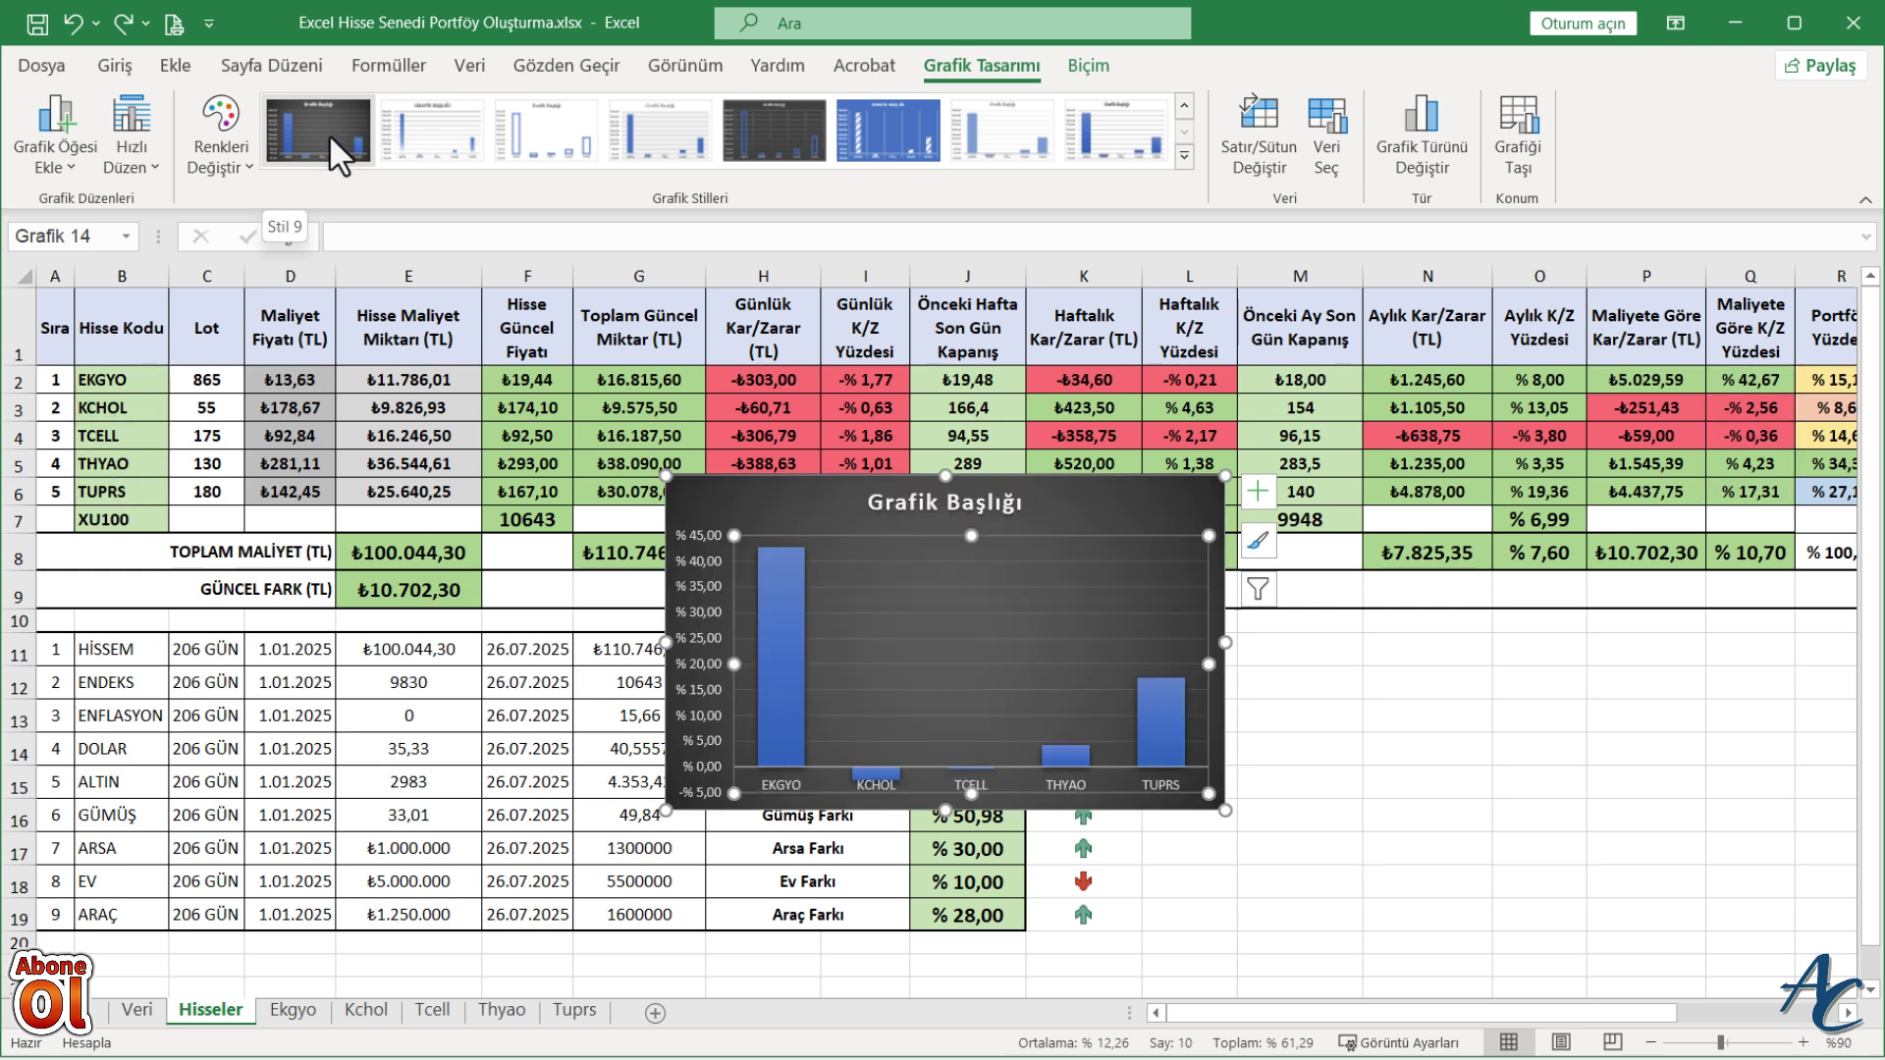
{"action": "left_click", "coordinate": [938, 506]}
{"action": "double_click", "coordinate": [938, 506]}
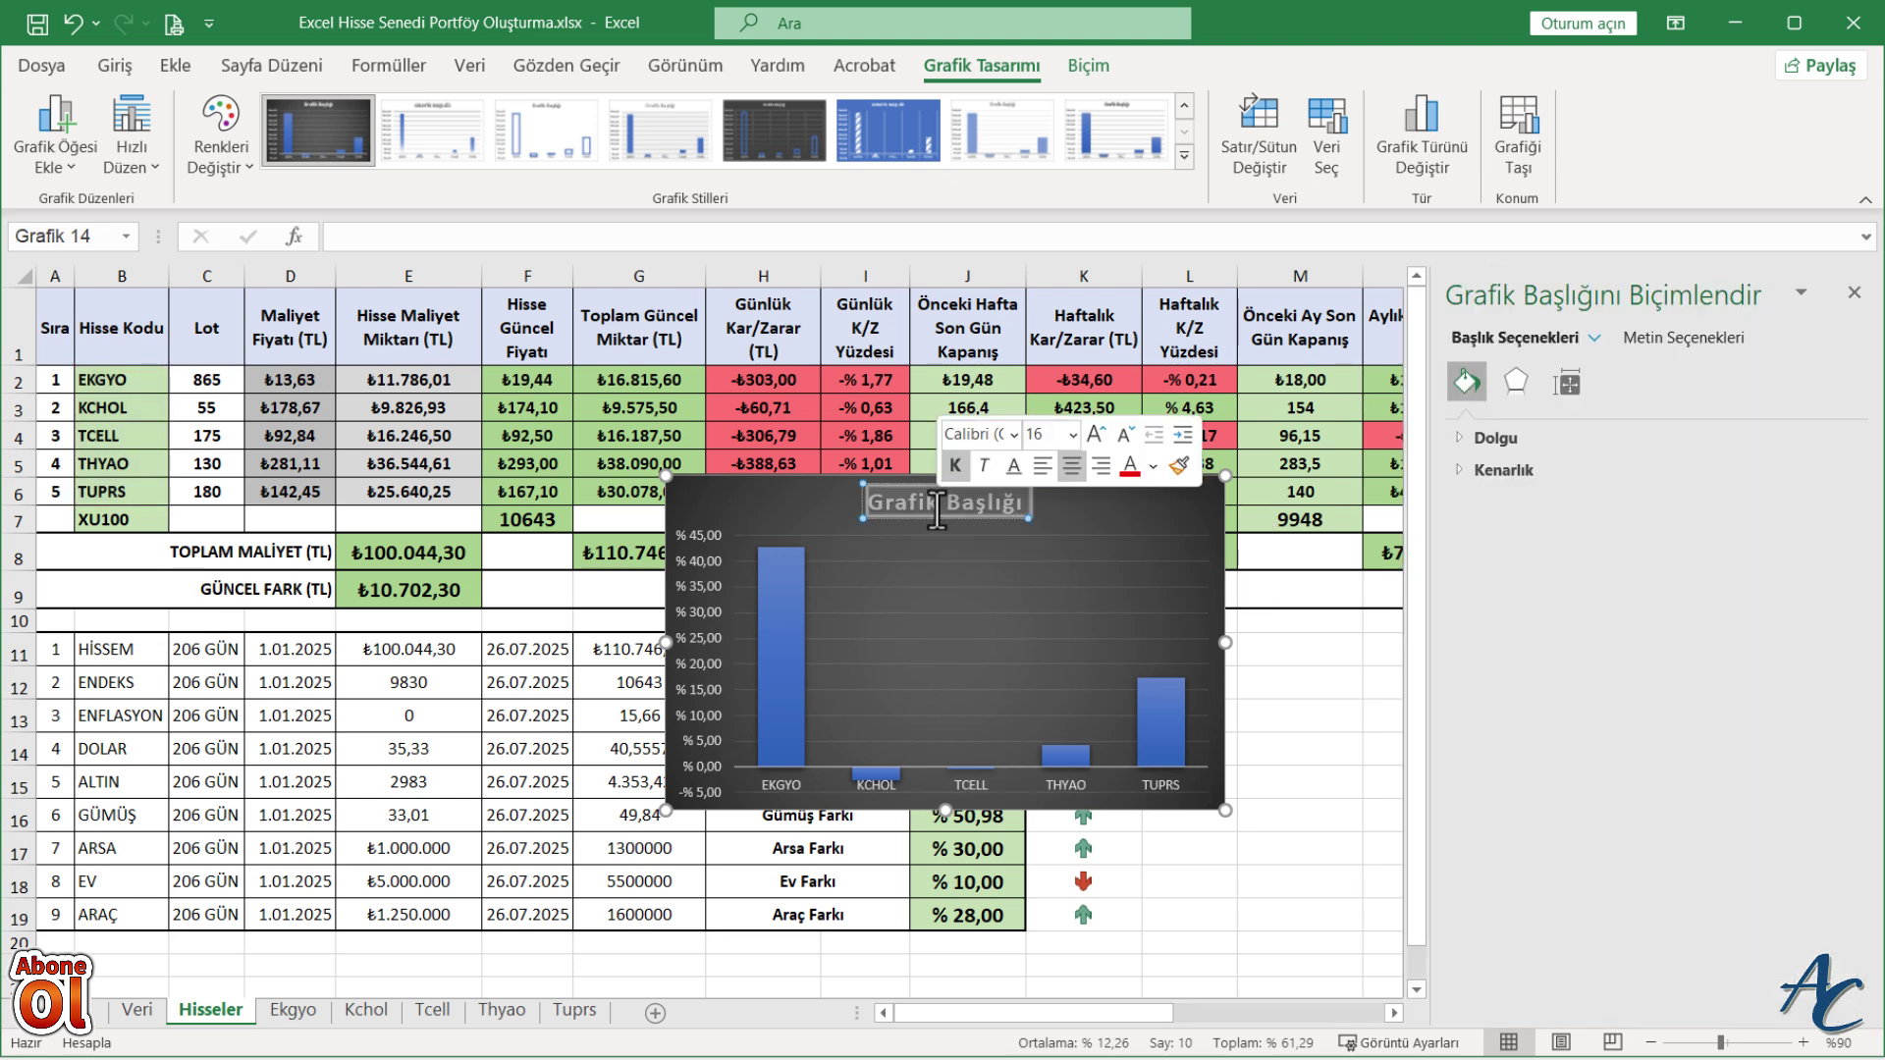
{"action": "type", "text": "MALİYETE"}
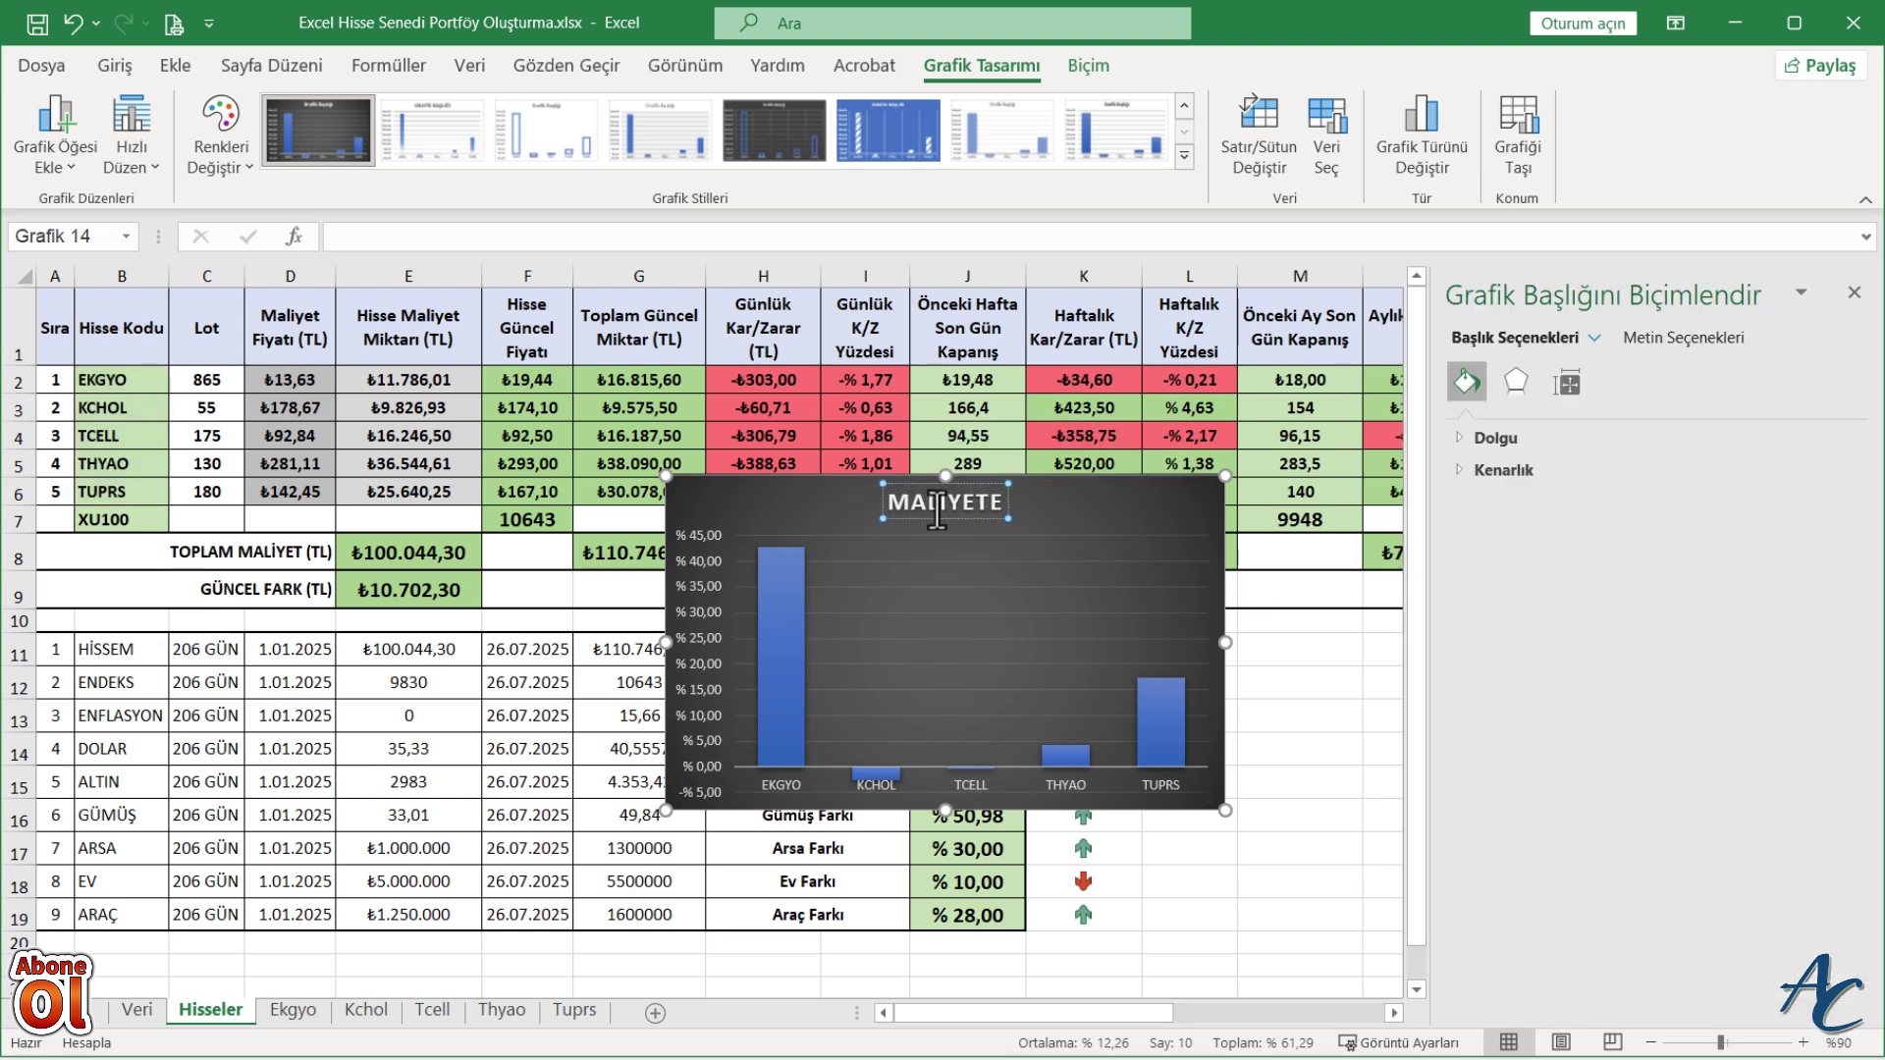
{"action": "type", "text": " GÖRE"}
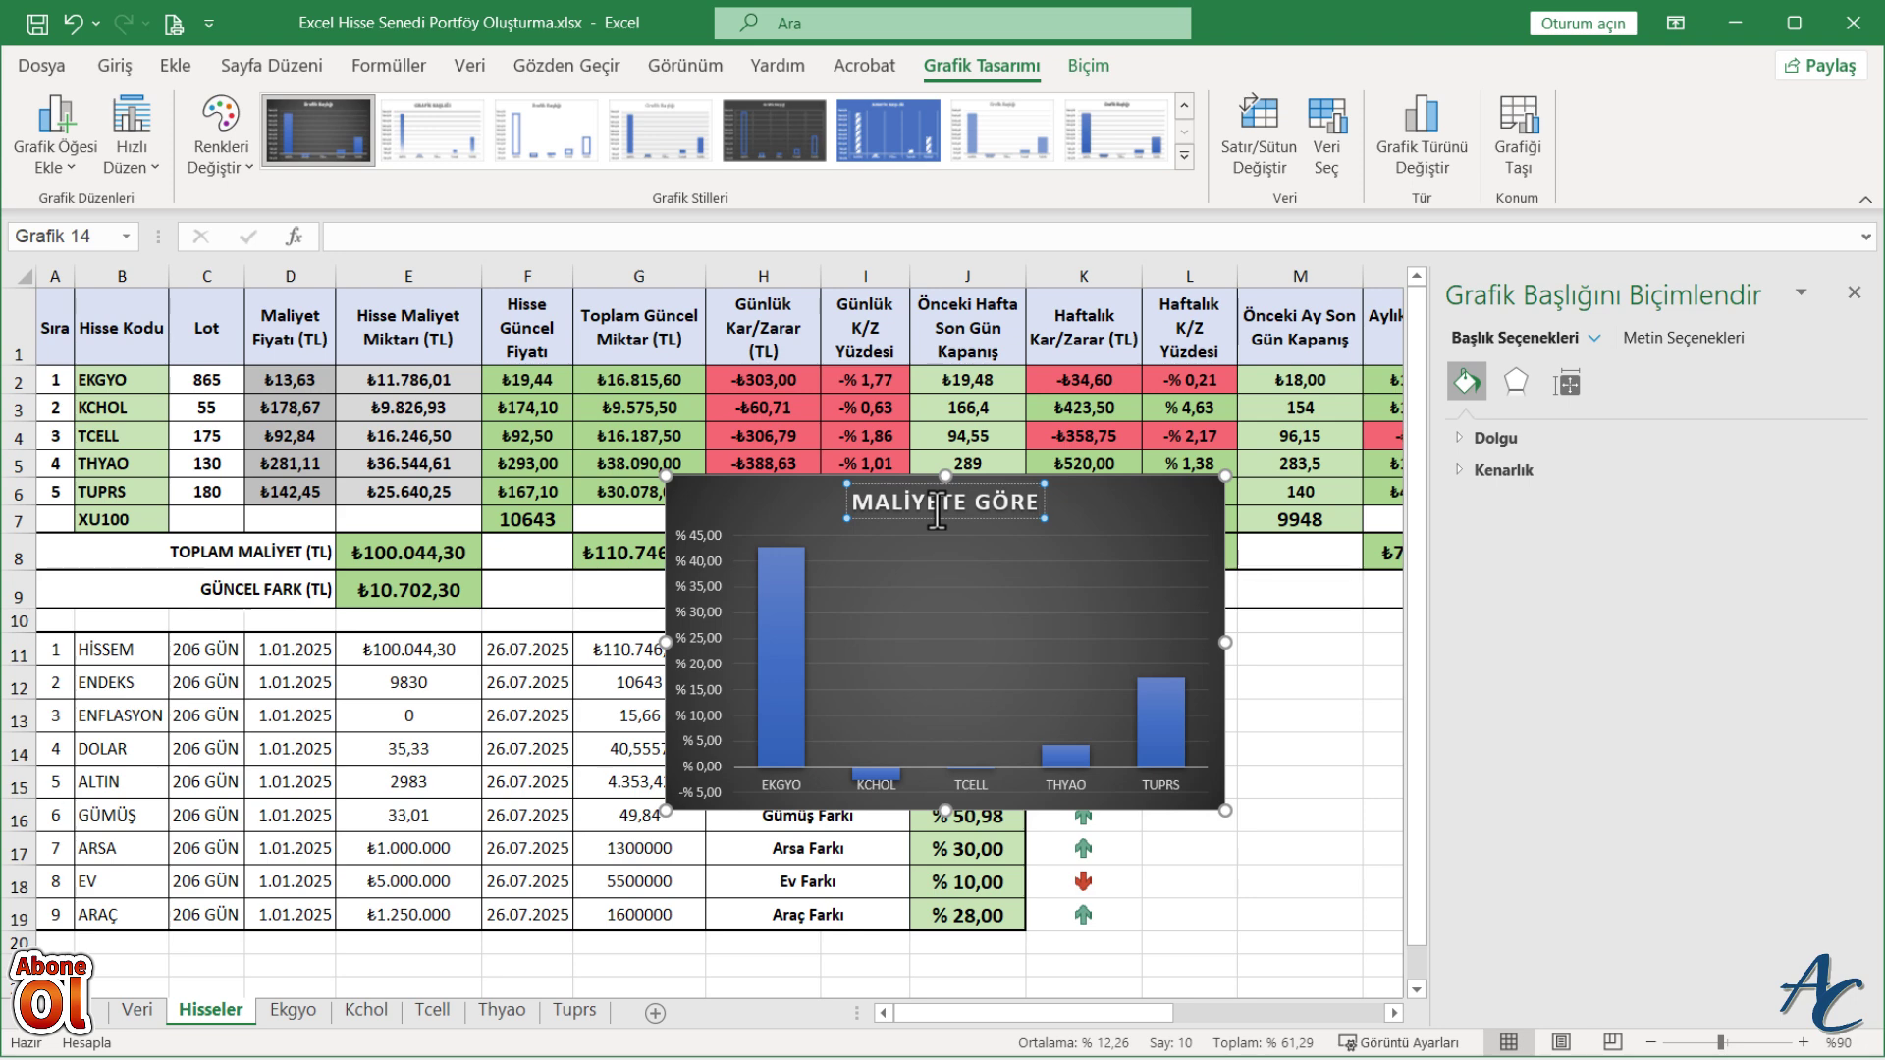
{"action": "type", "text": " KAR -"}
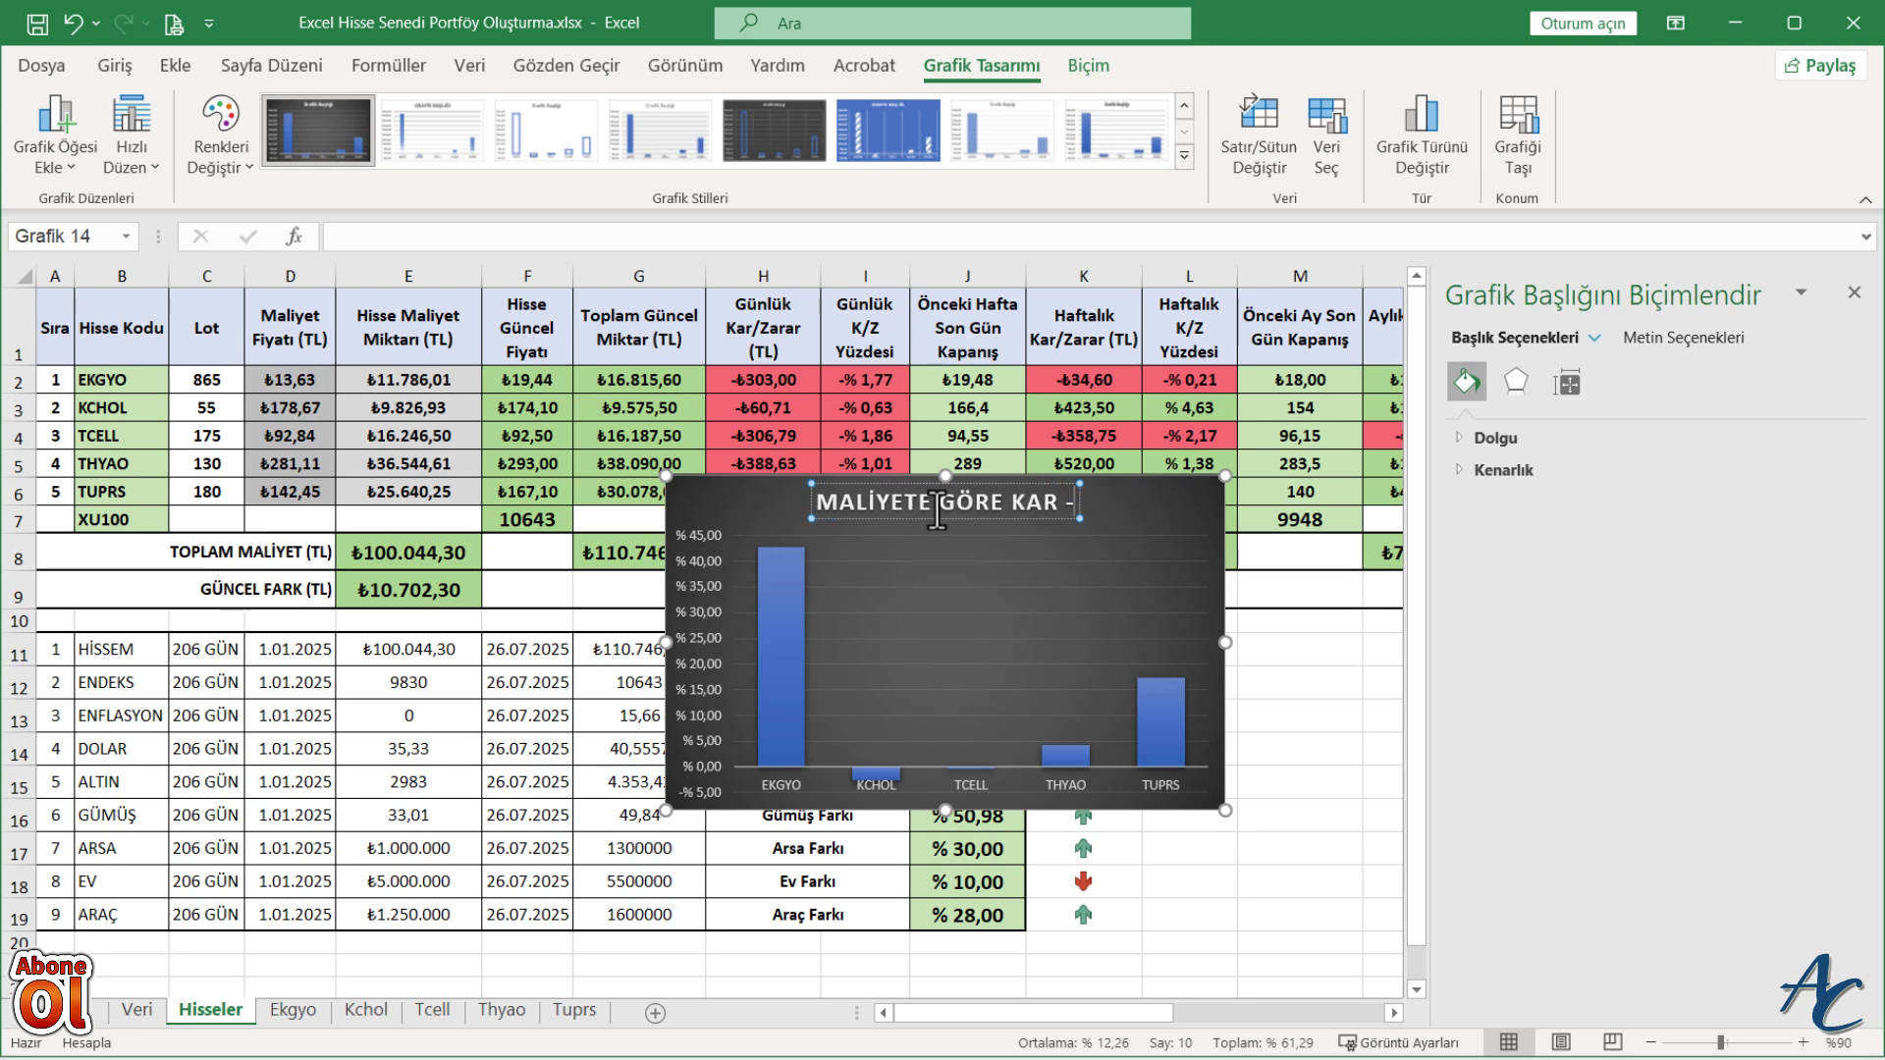
{"action": "type", "text": " ZARAR"}
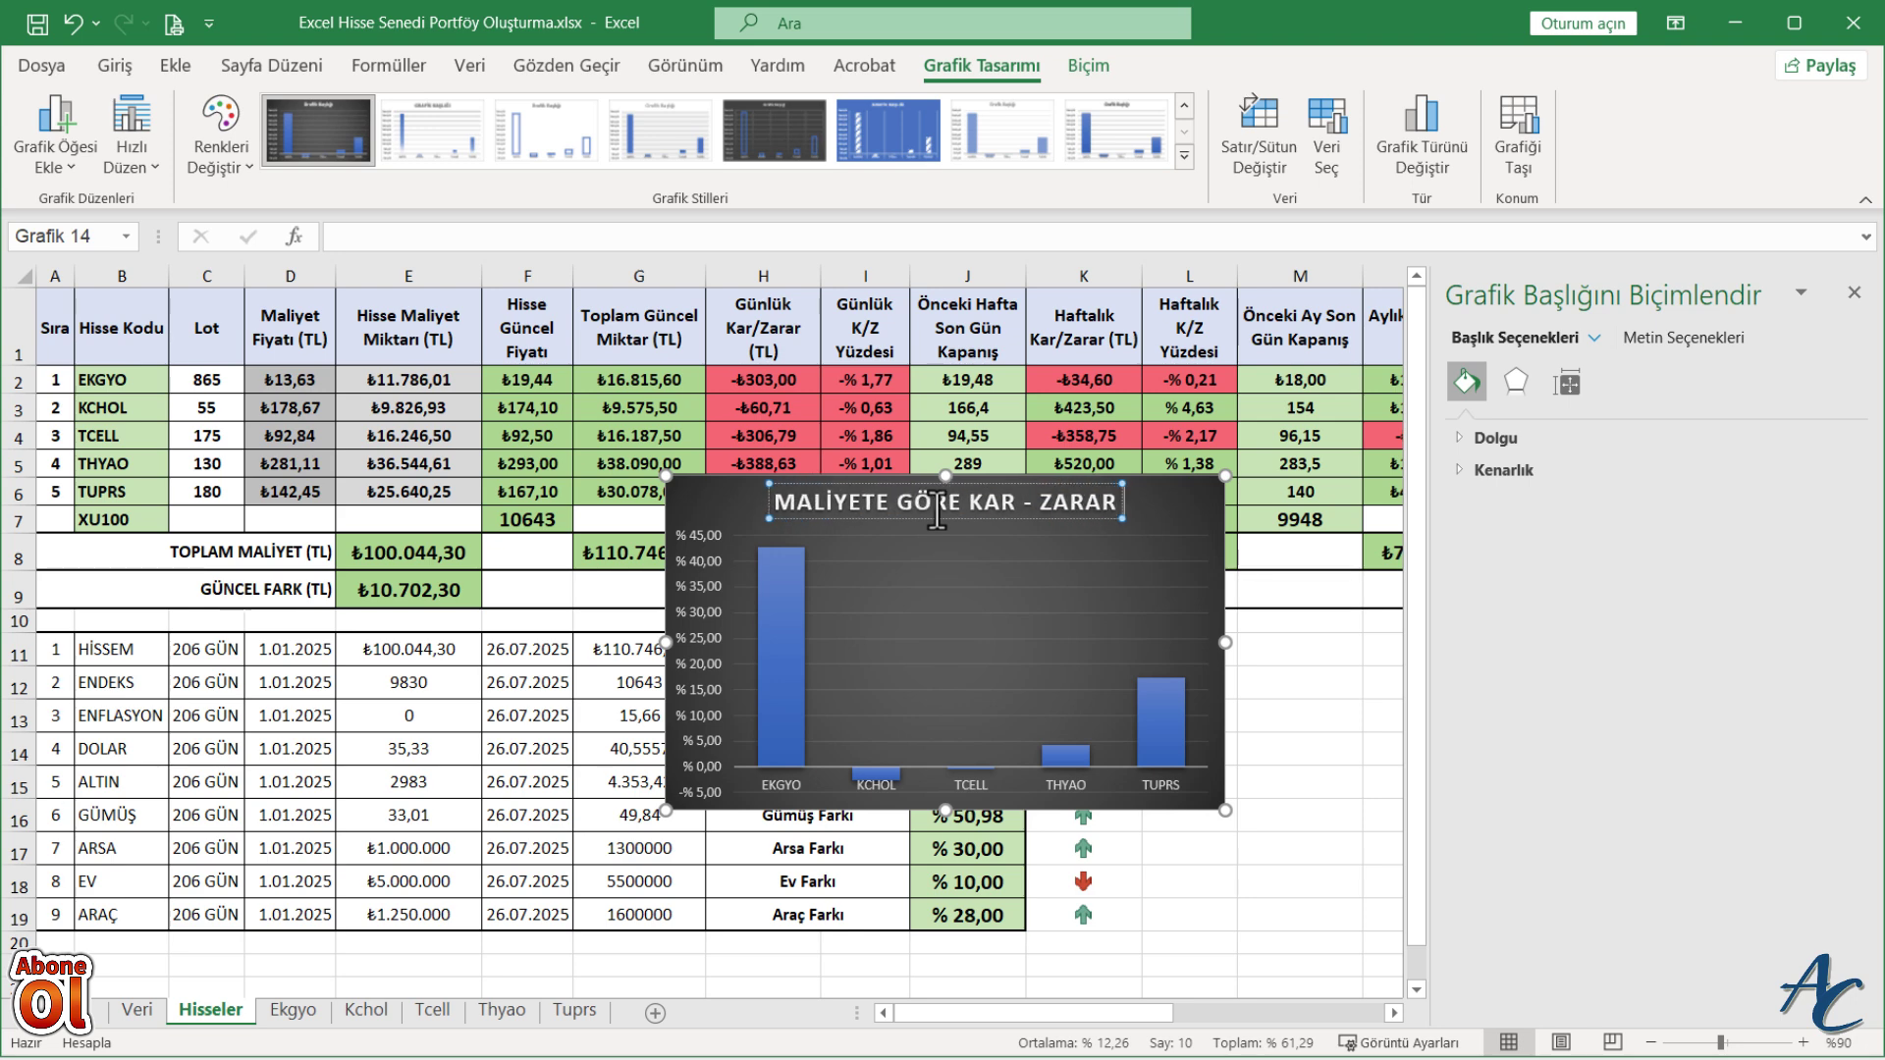
{"action": "type", "text": " YÜZDESİ"}
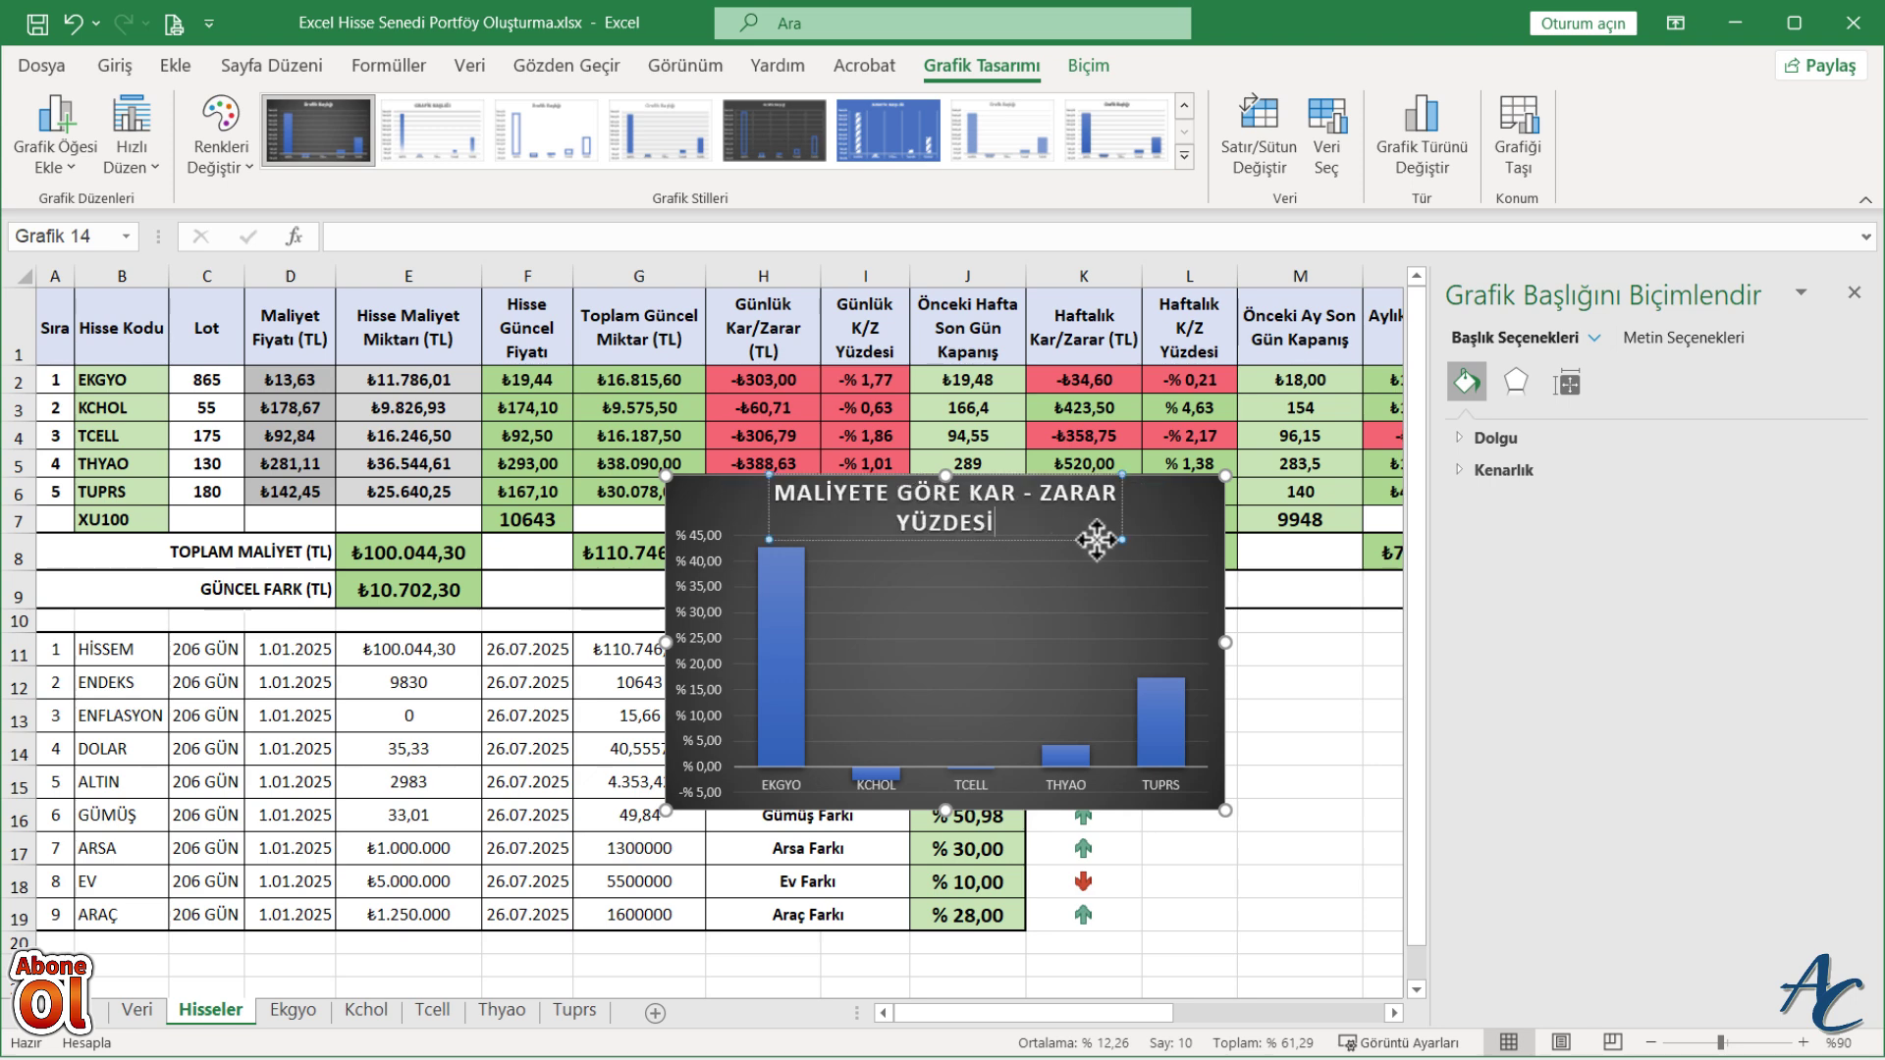
- Move the chart below the table and enlarge it to roughly columns A–I, rows 21–37
{"action": "left_click", "coordinate": [1224, 811]}
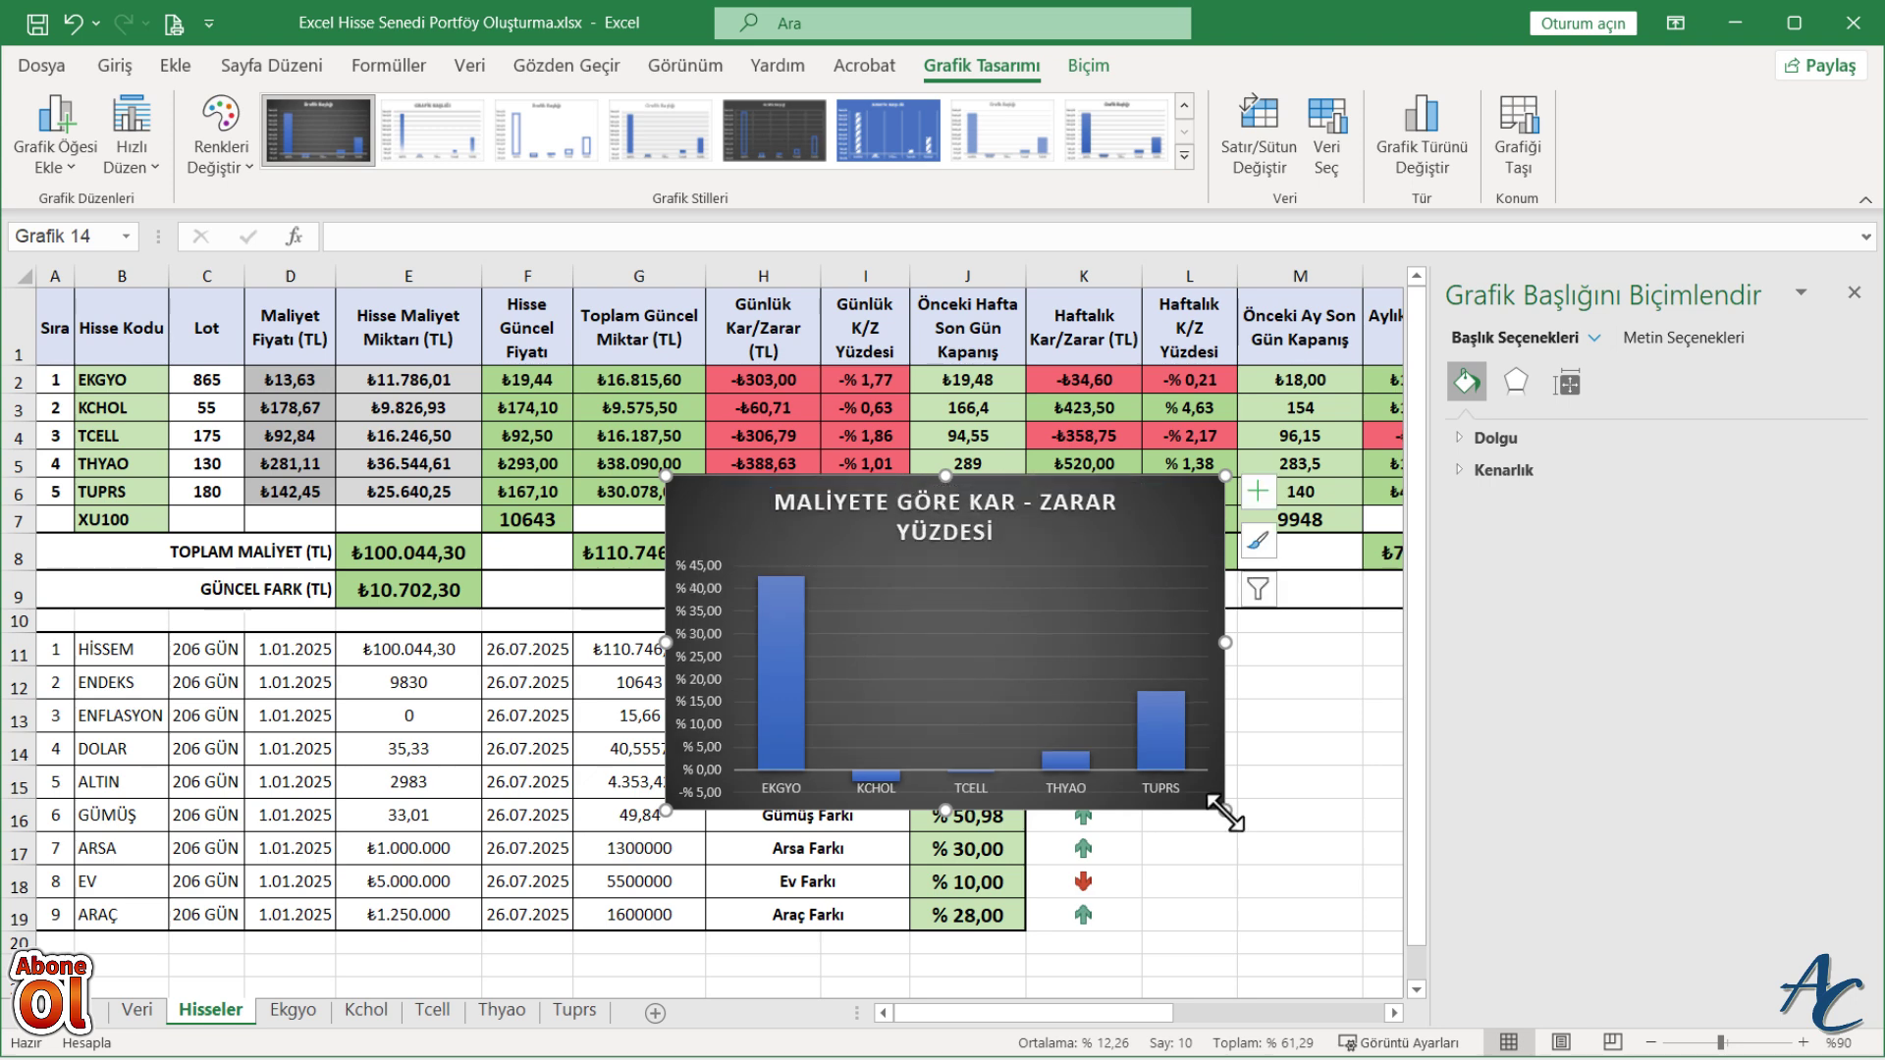
{"action": "left_click_drag", "start_coordinate": [1224, 810], "coordinate": [1386, 846]}
{"action": "left_click", "coordinate": [1283, 602]}
{"action": "scroll", "coordinate": [1242, 462], "scroll_direction": "down", "scroll_amount": 1}
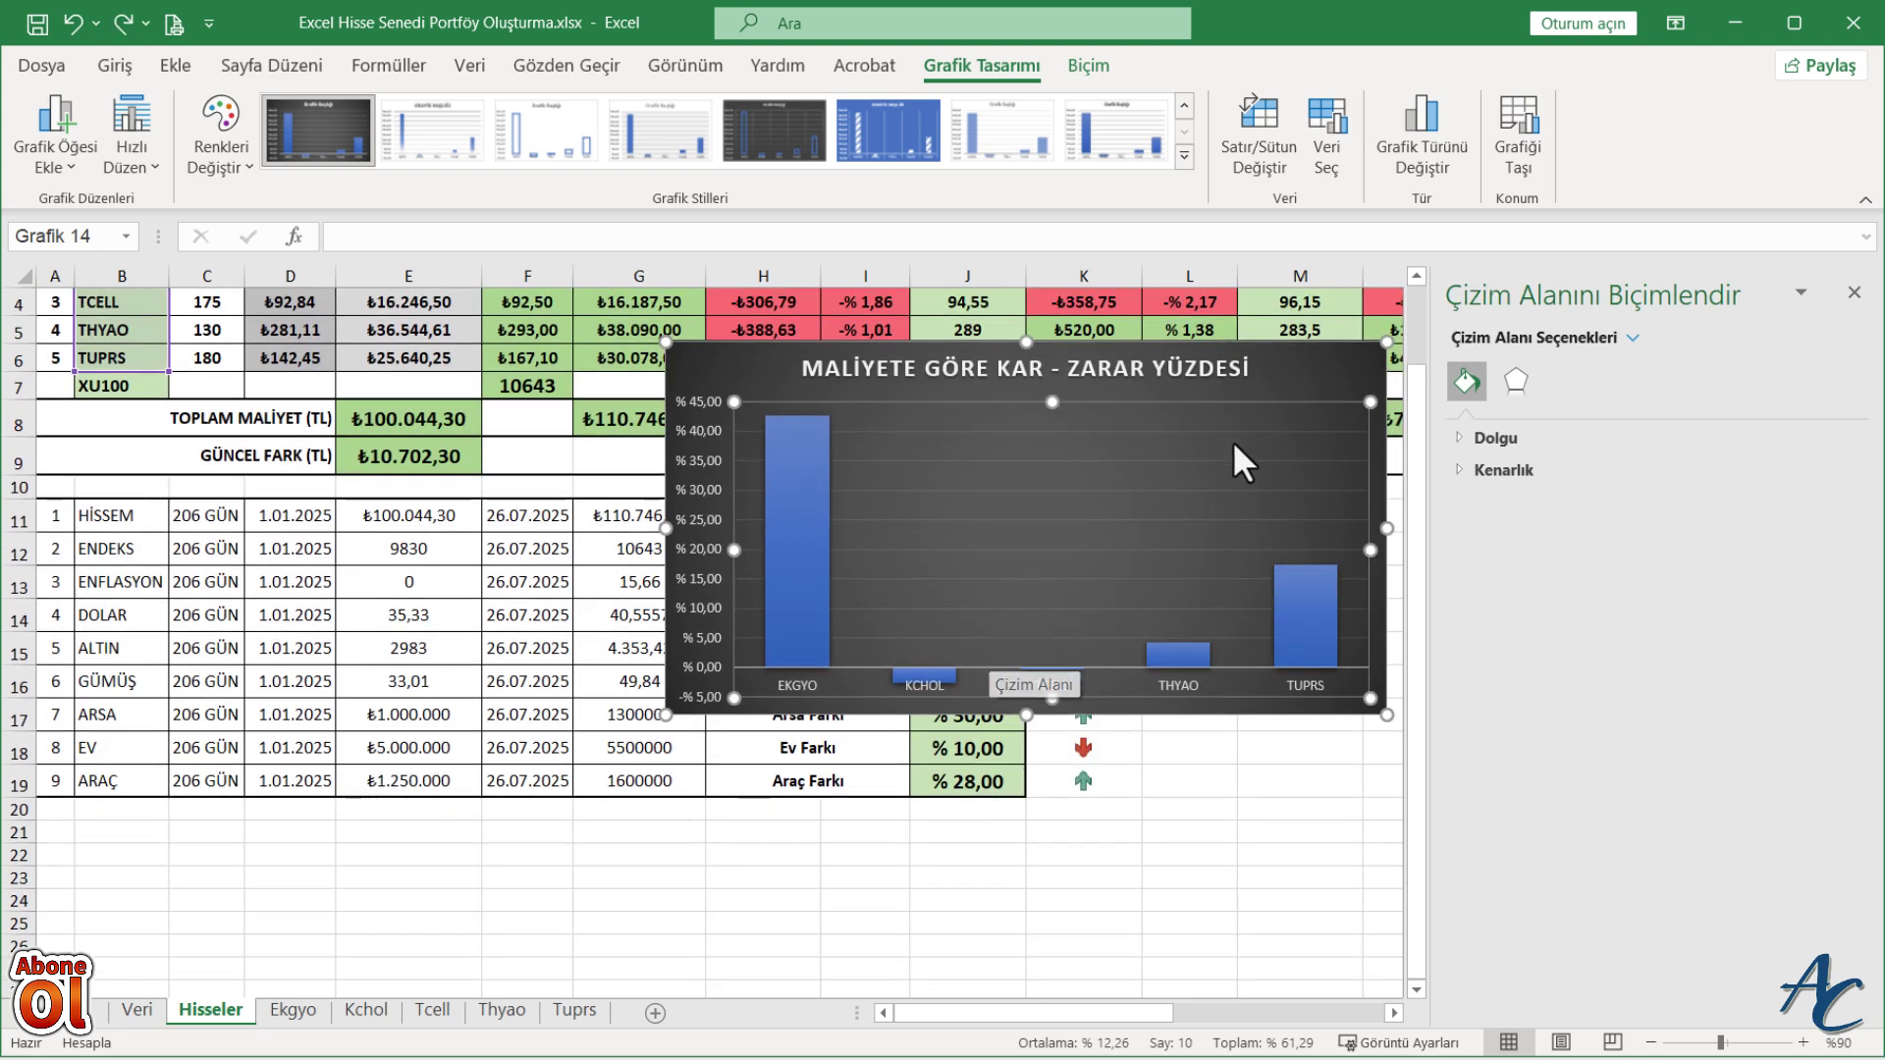
{"action": "left_click_drag", "start_coordinate": [1294, 370], "coordinate": [681, 842]}
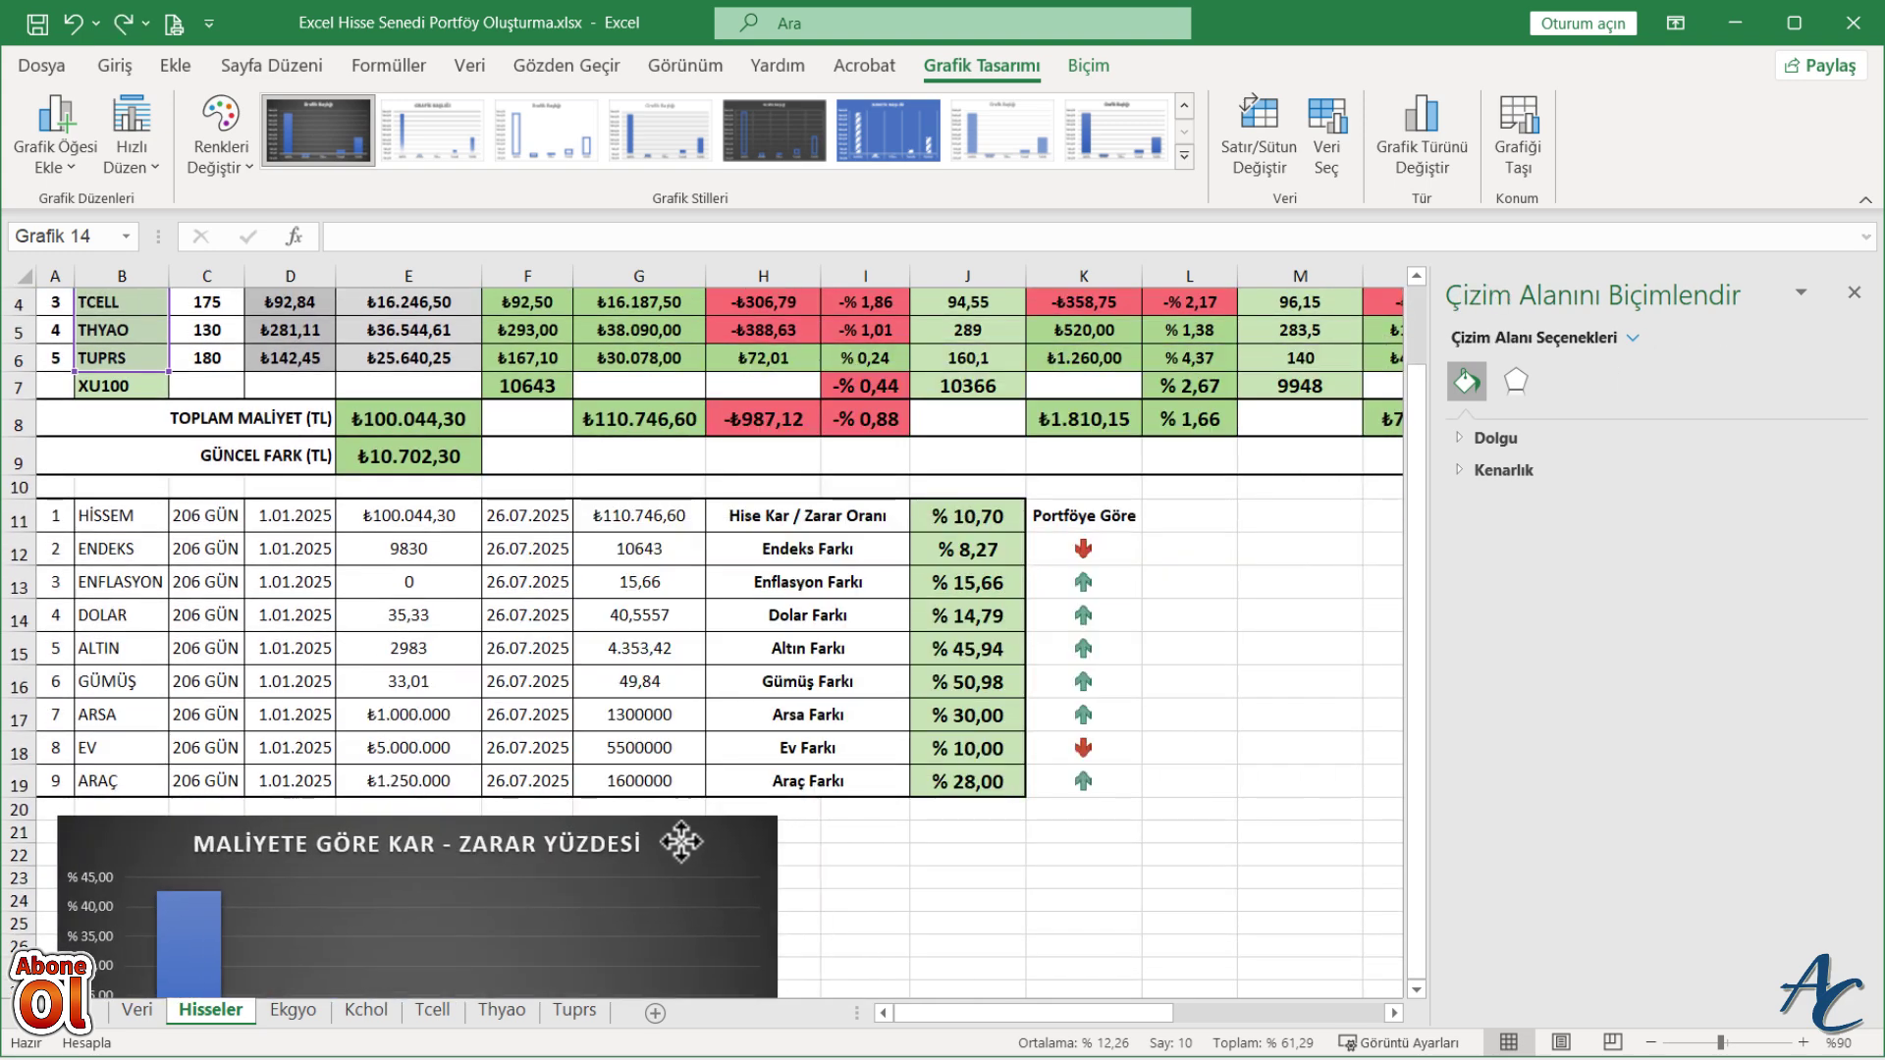
{"action": "scroll", "coordinate": [1161, 799], "scroll_direction": "down", "scroll_amount": 1}
{"action": "scroll", "coordinate": [1161, 799], "scroll_direction": "down", "scroll_amount": 1}
{"action": "scroll", "coordinate": [1161, 799], "scroll_direction": "down", "scroll_amount": 1}
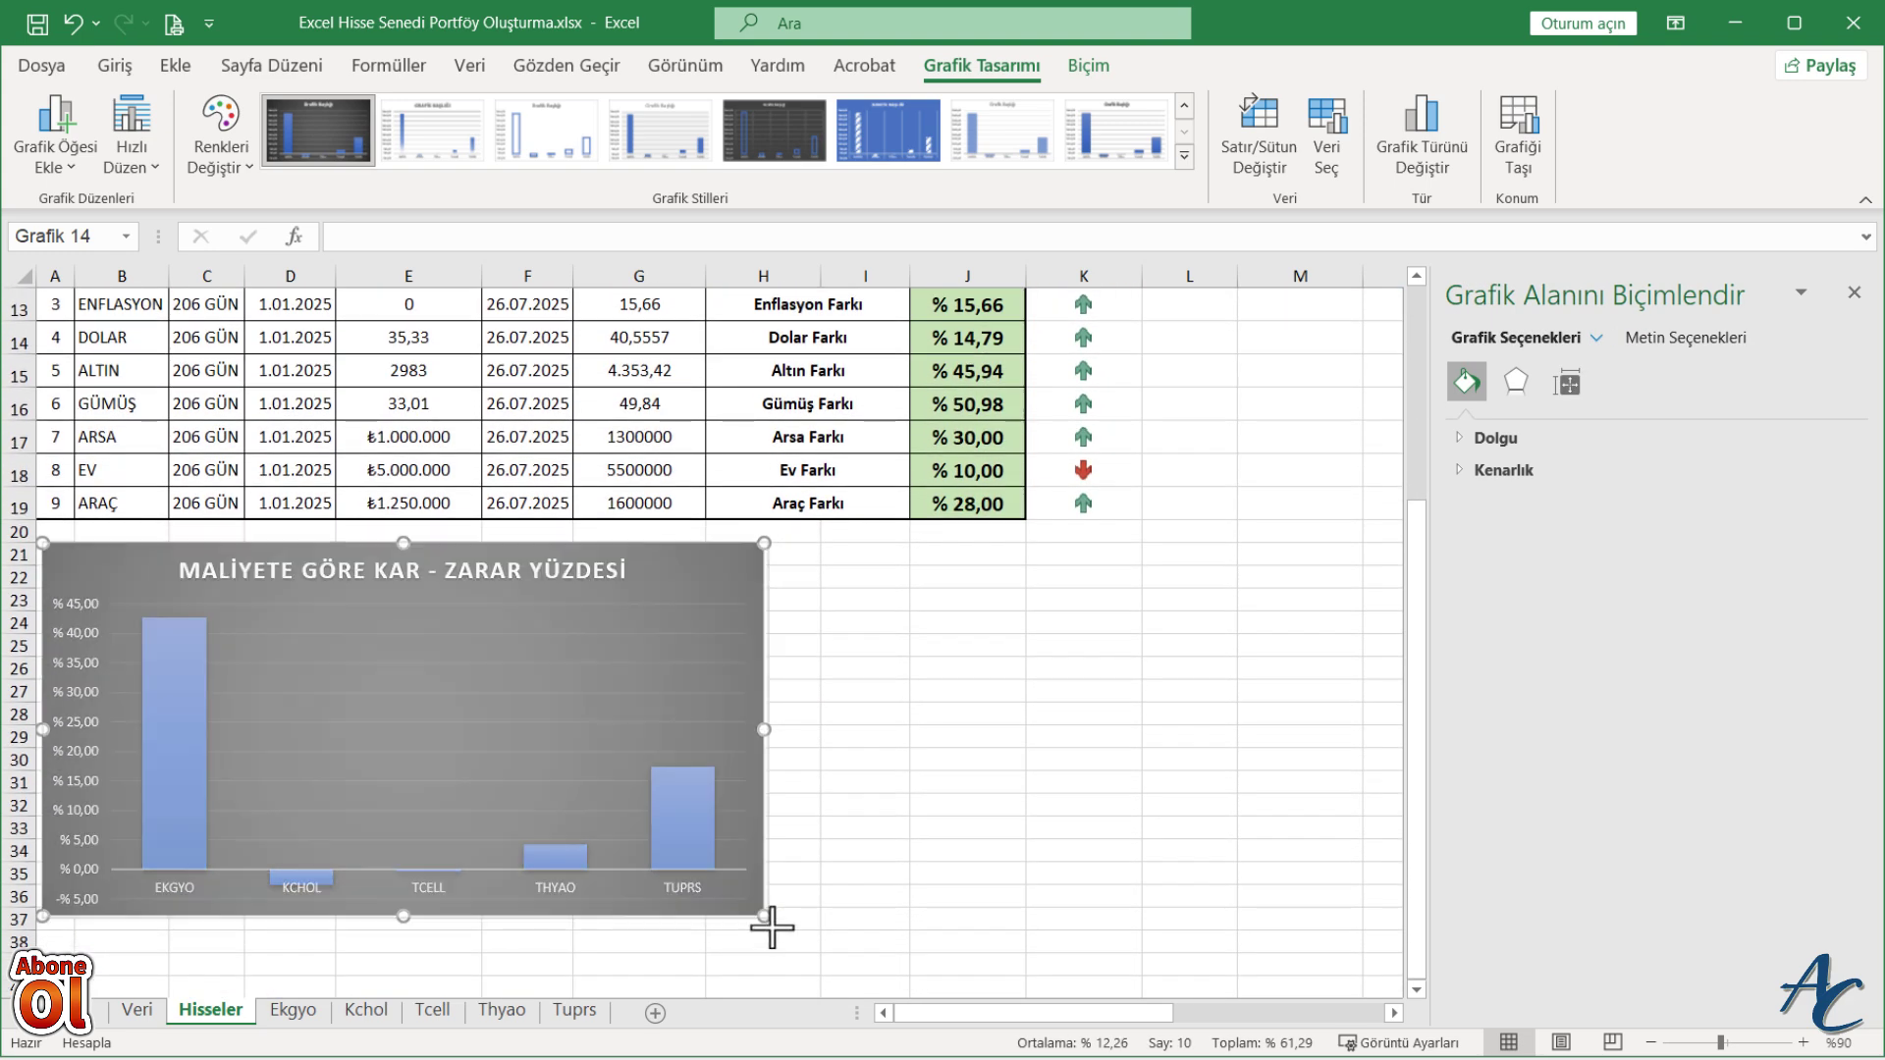
{"action": "left_click_drag", "start_coordinate": [772, 927], "coordinate": [916, 937]}
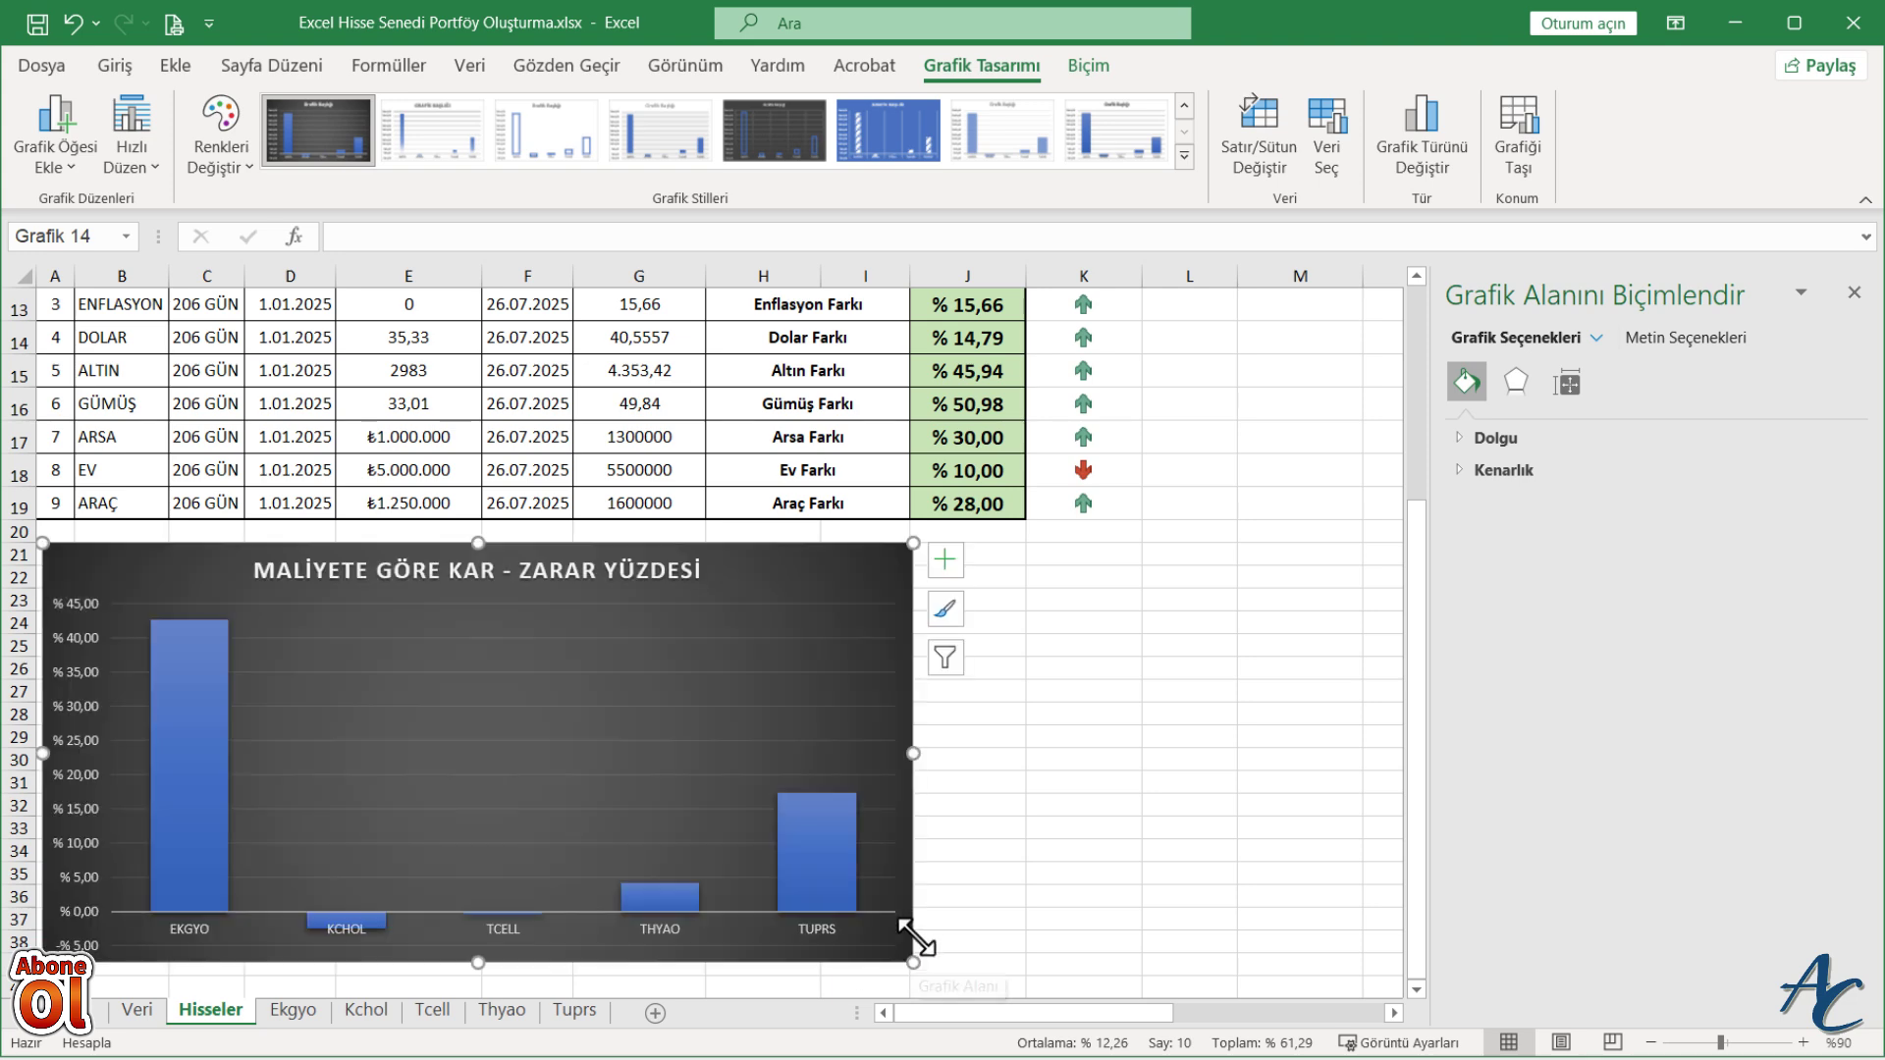
{"action": "left_click", "coordinate": [828, 845]}
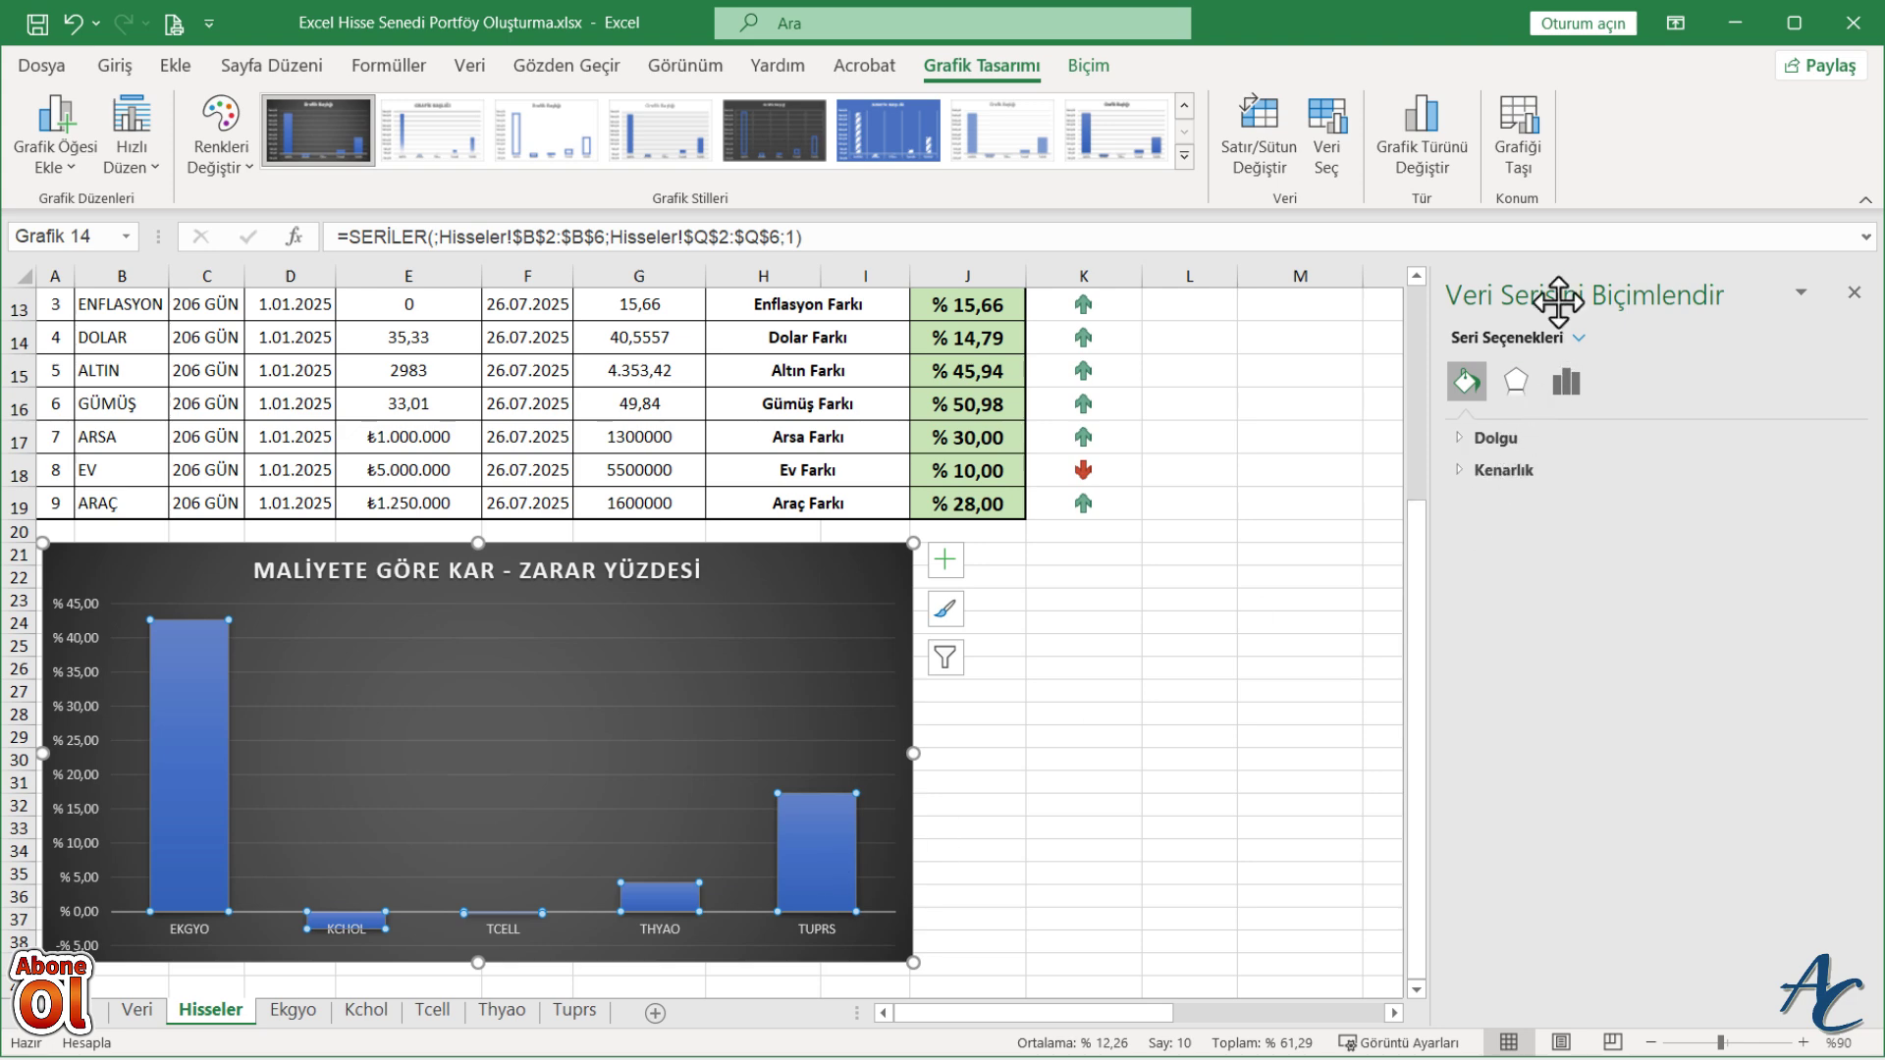
- Fill the bars solid green, with red for negative bars such as KCHOL and TCELL
{"action": "left_click", "coordinate": [1457, 436]}
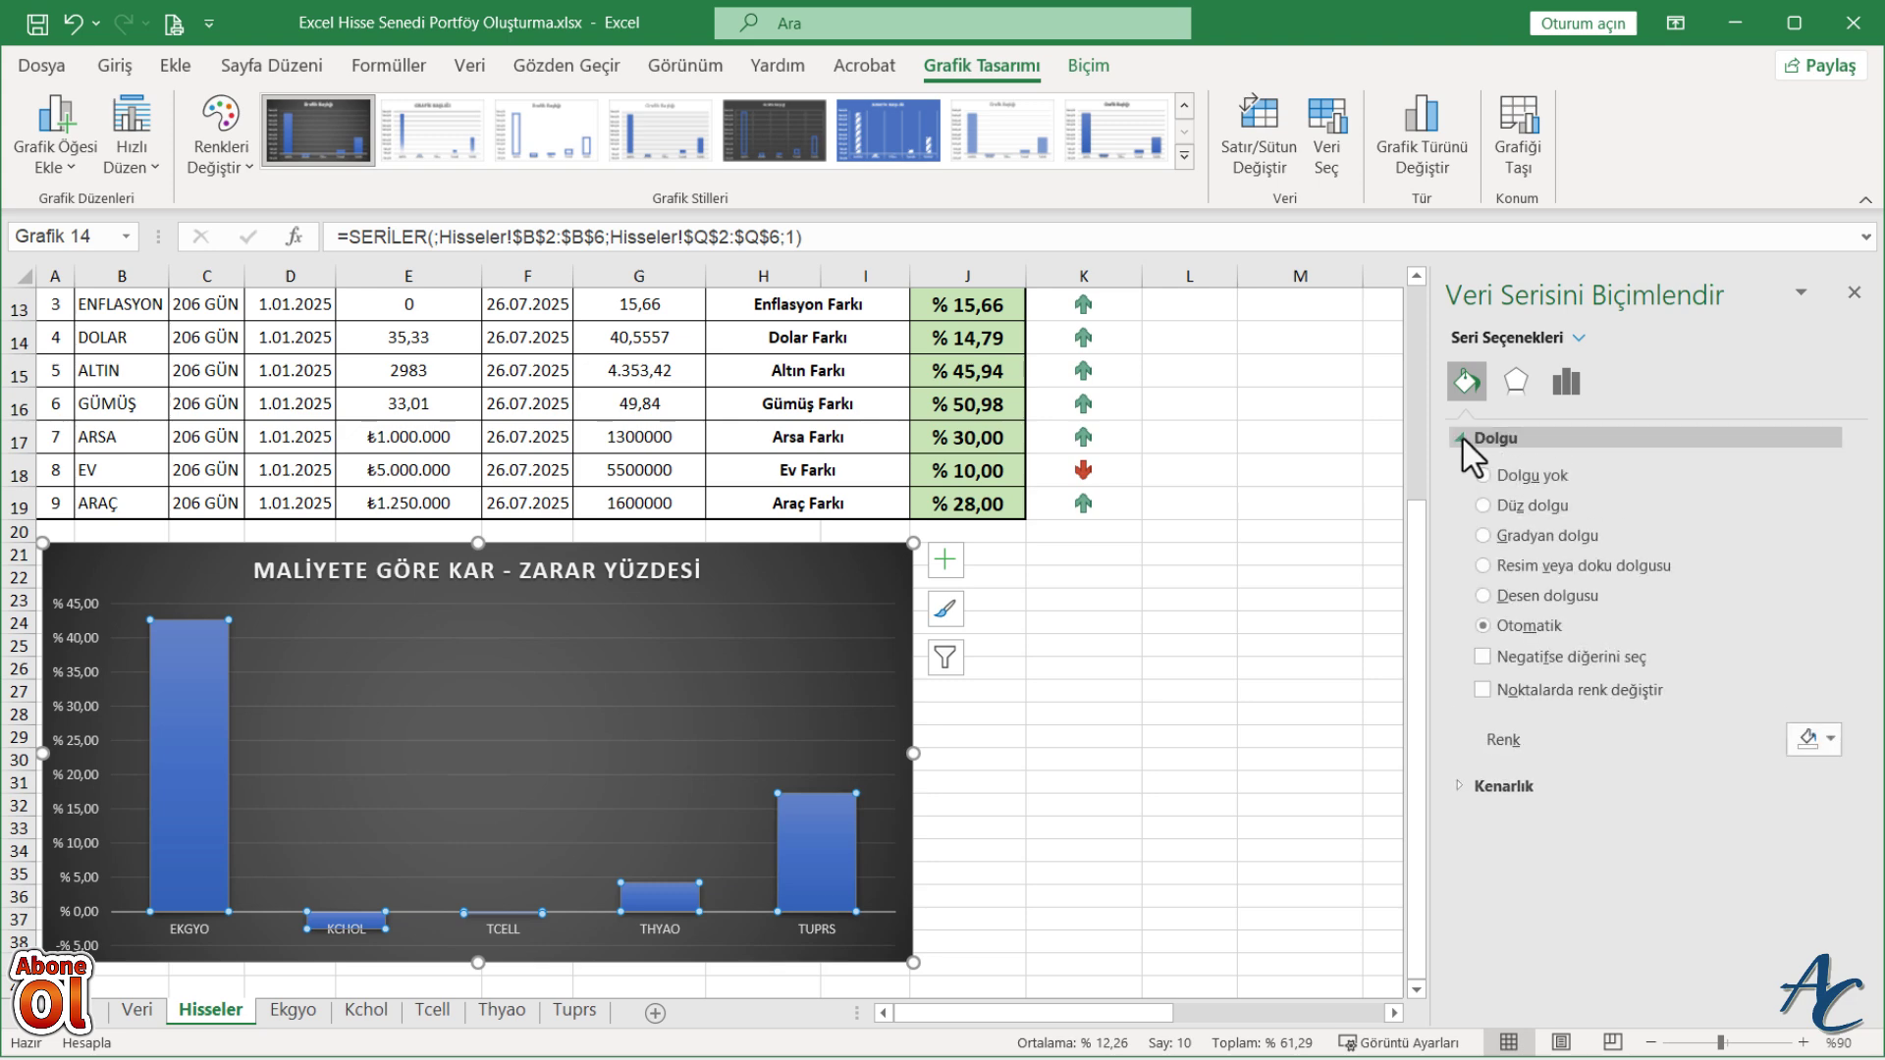
{"action": "left_click", "coordinate": [1484, 506]}
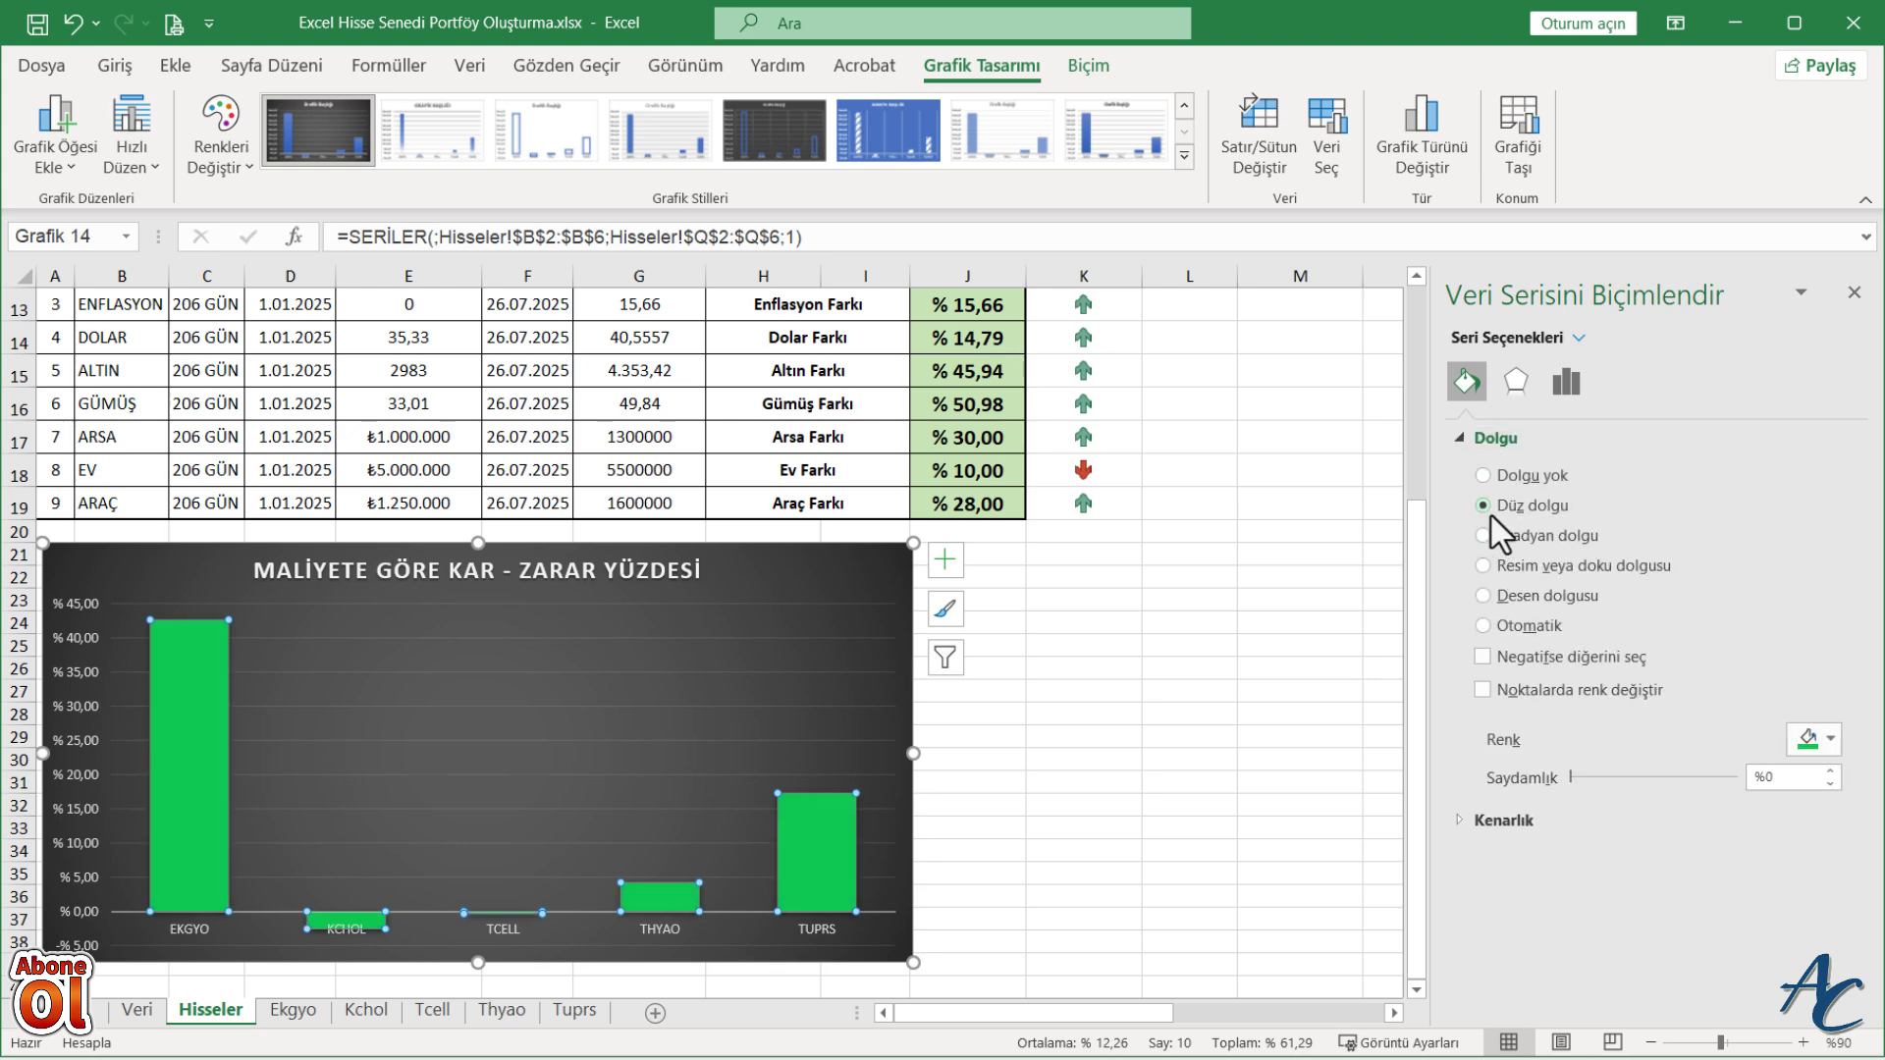
{"action": "left_click", "coordinate": [1487, 656]}
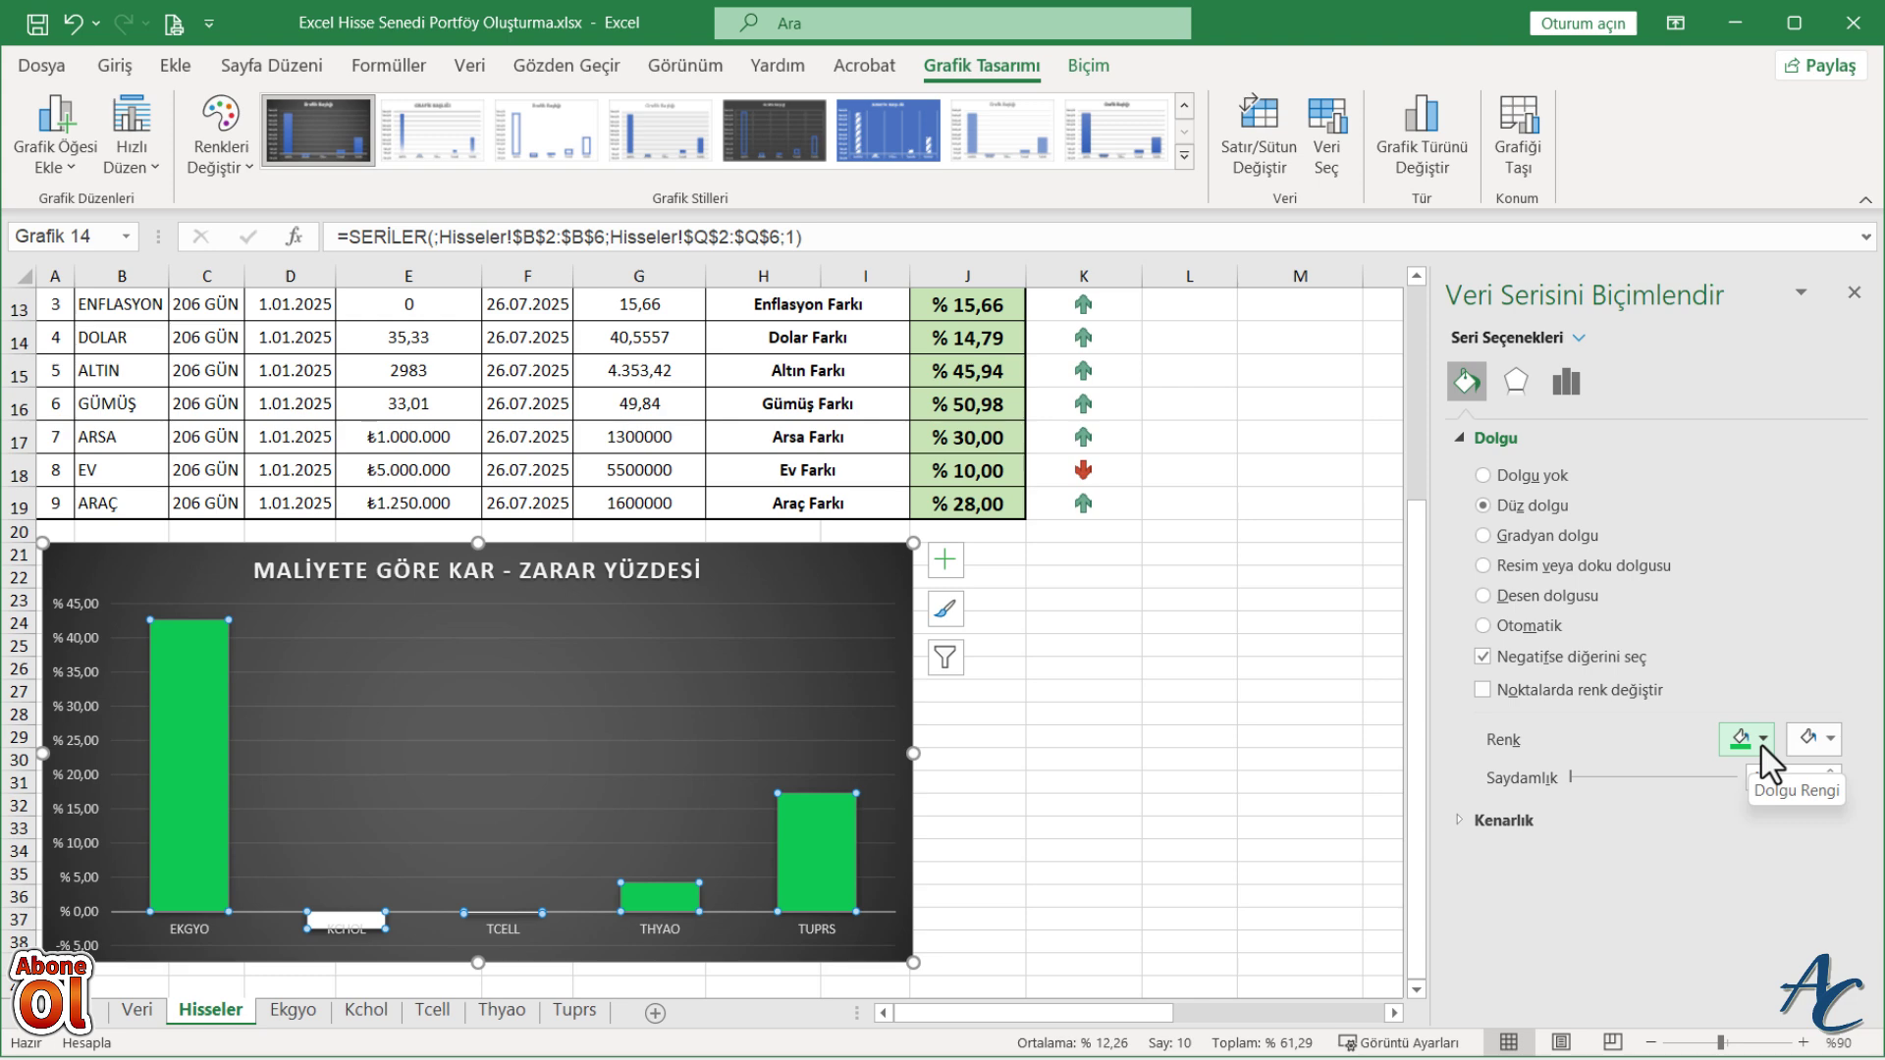
{"action": "left_click", "coordinate": [1828, 748]}
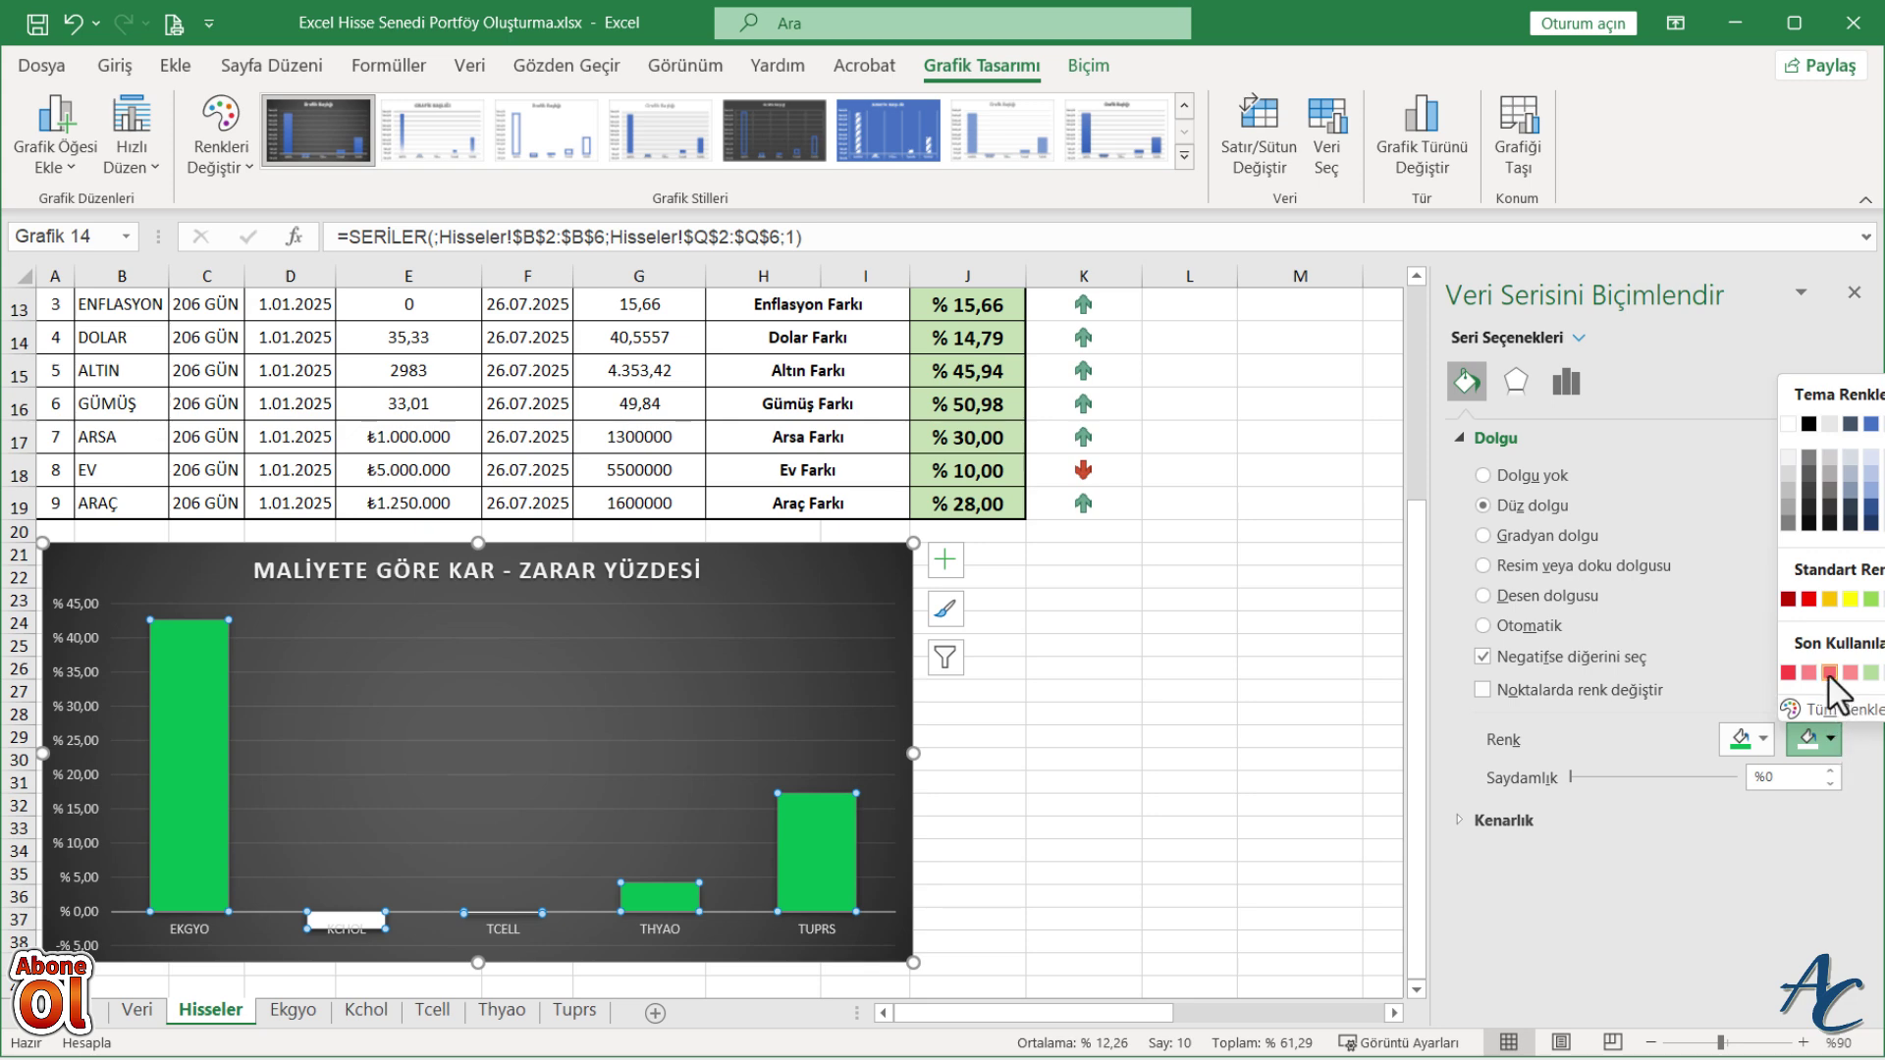
{"action": "left_click", "coordinate": [1788, 673]}
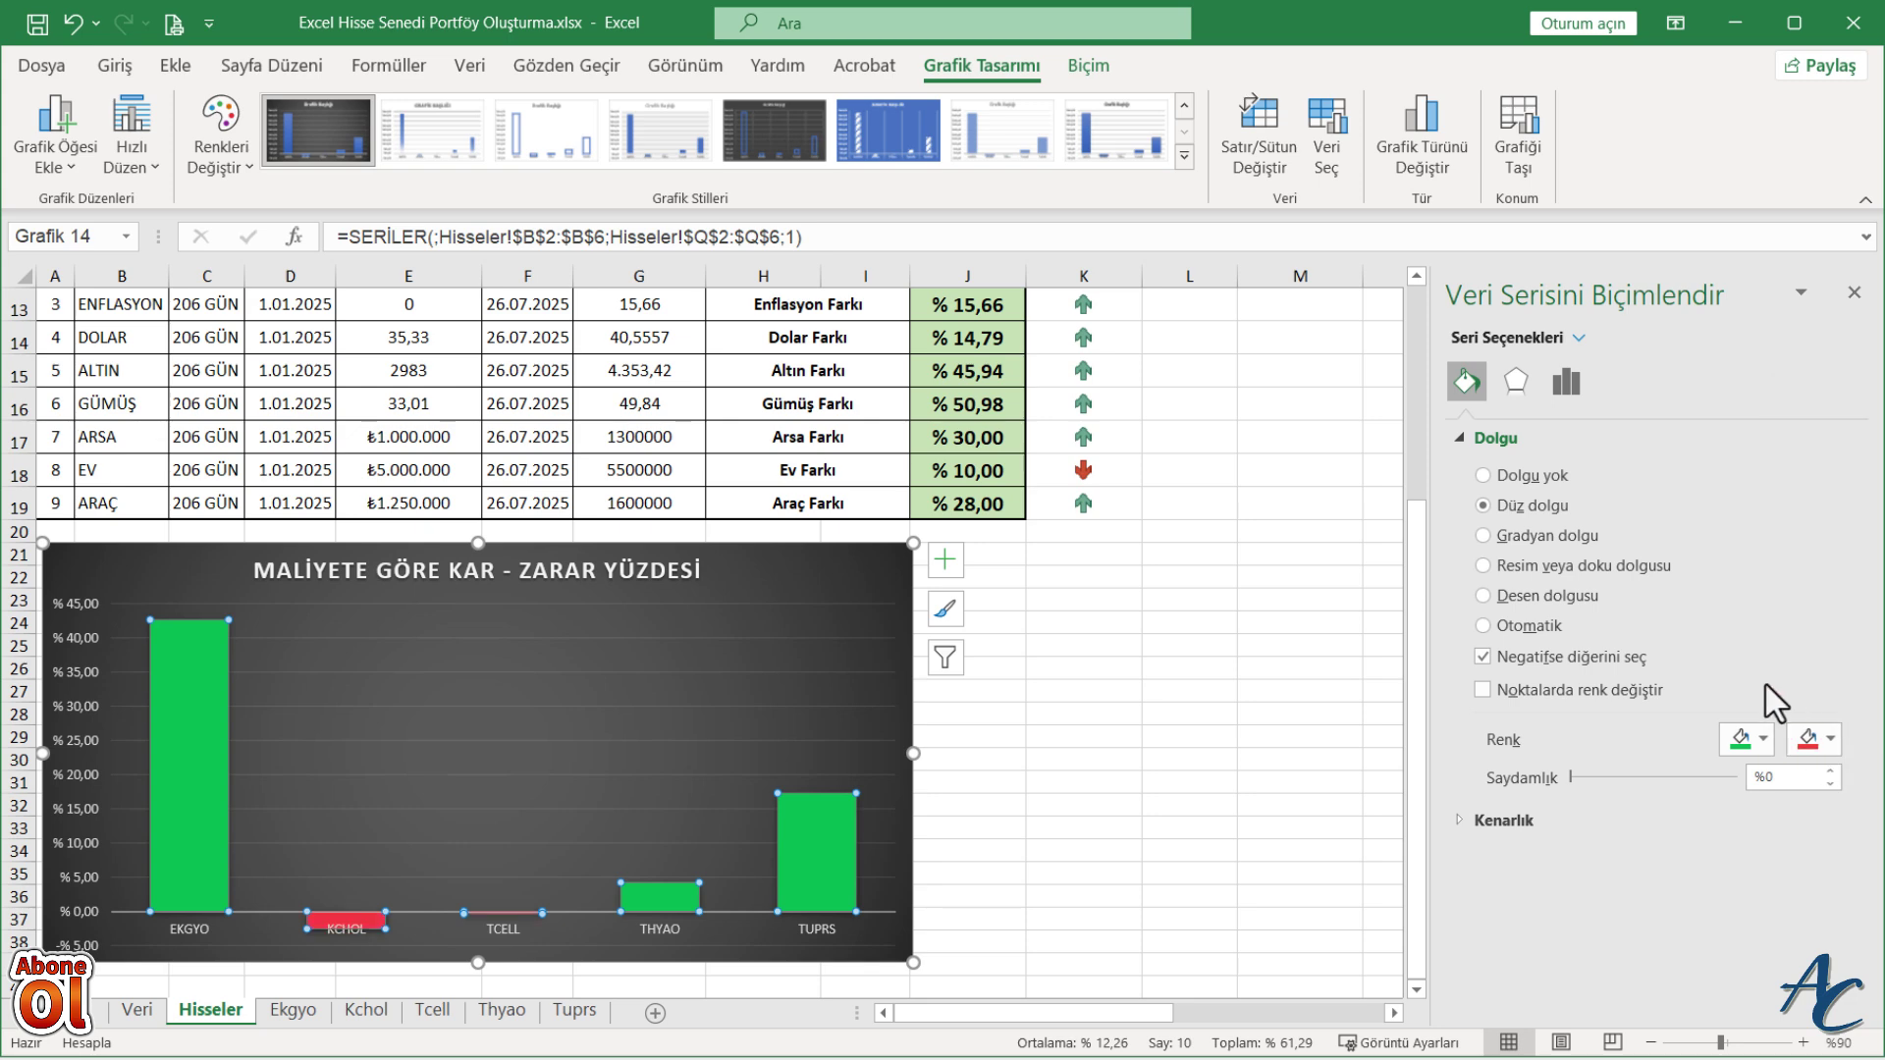
{"action": "left_click", "coordinate": [1108, 791]}
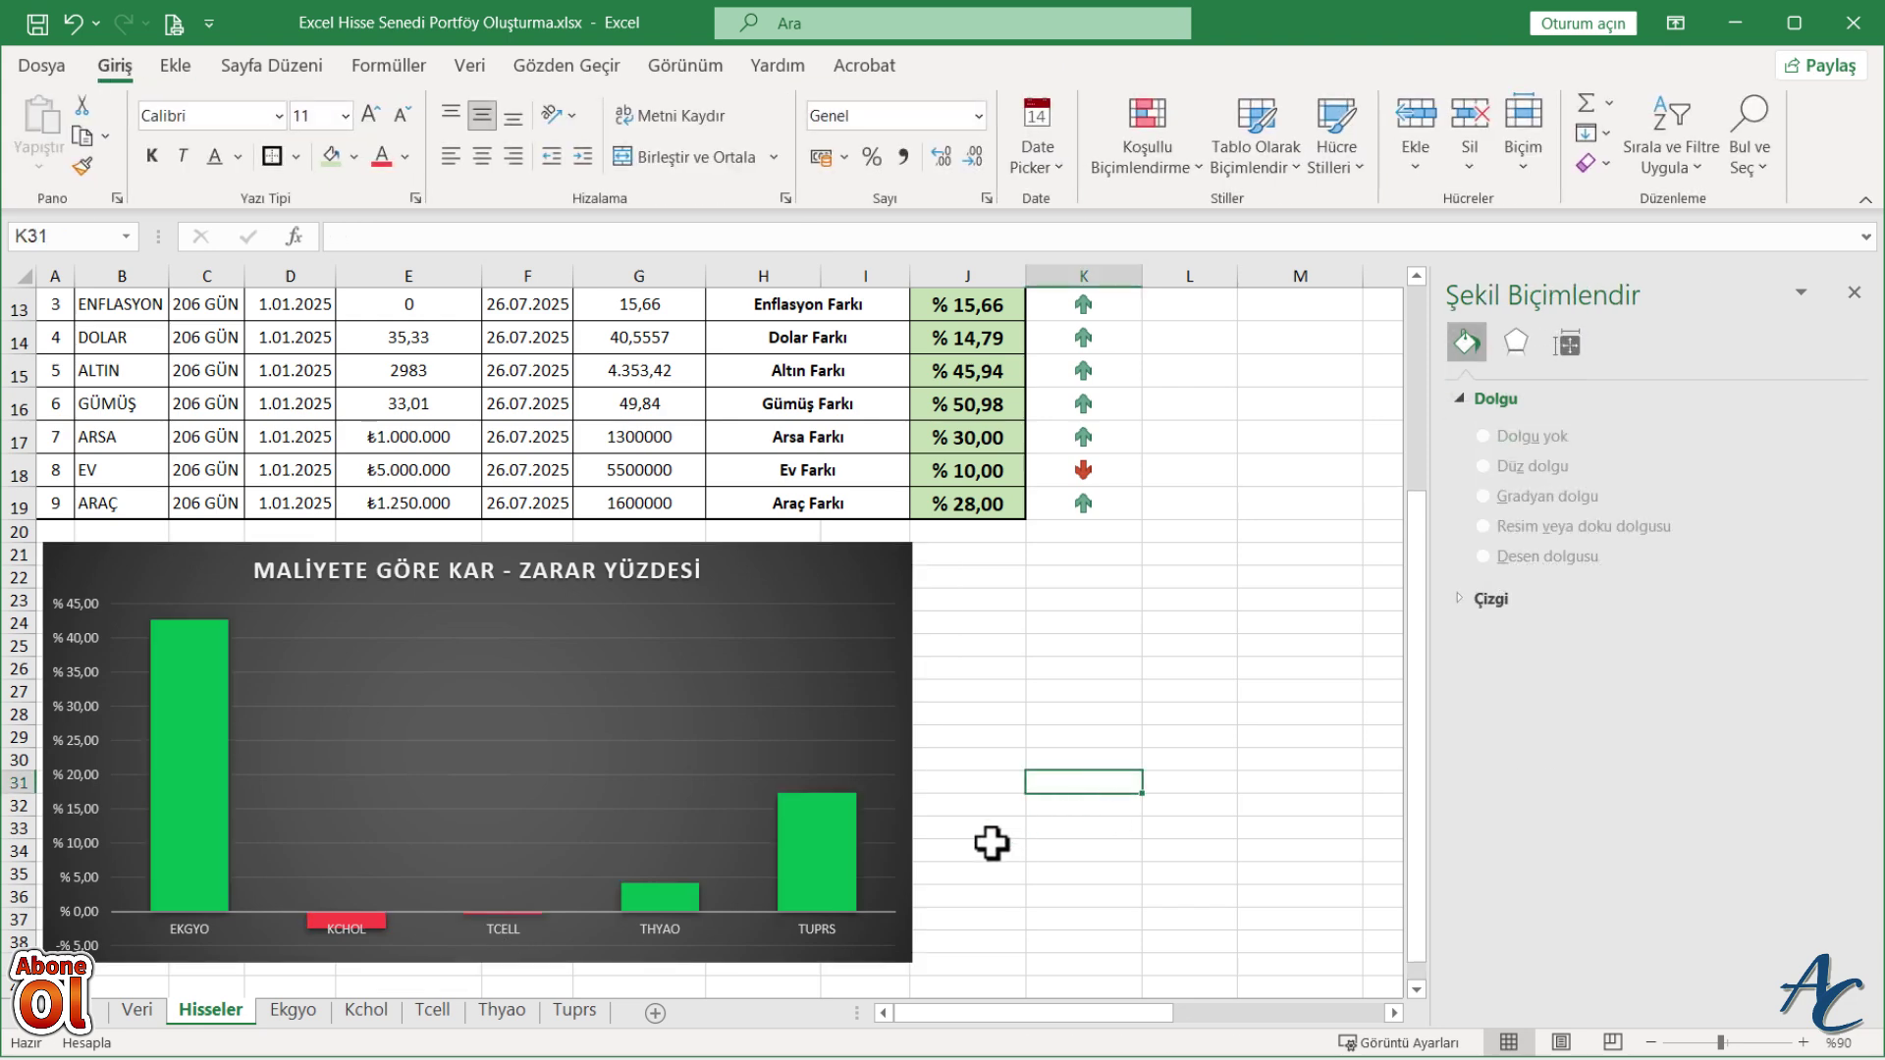
- Set the axis label font to 10,5 and add percentage data labels to the bars
{"action": "left_click", "coordinate": [503, 929]}
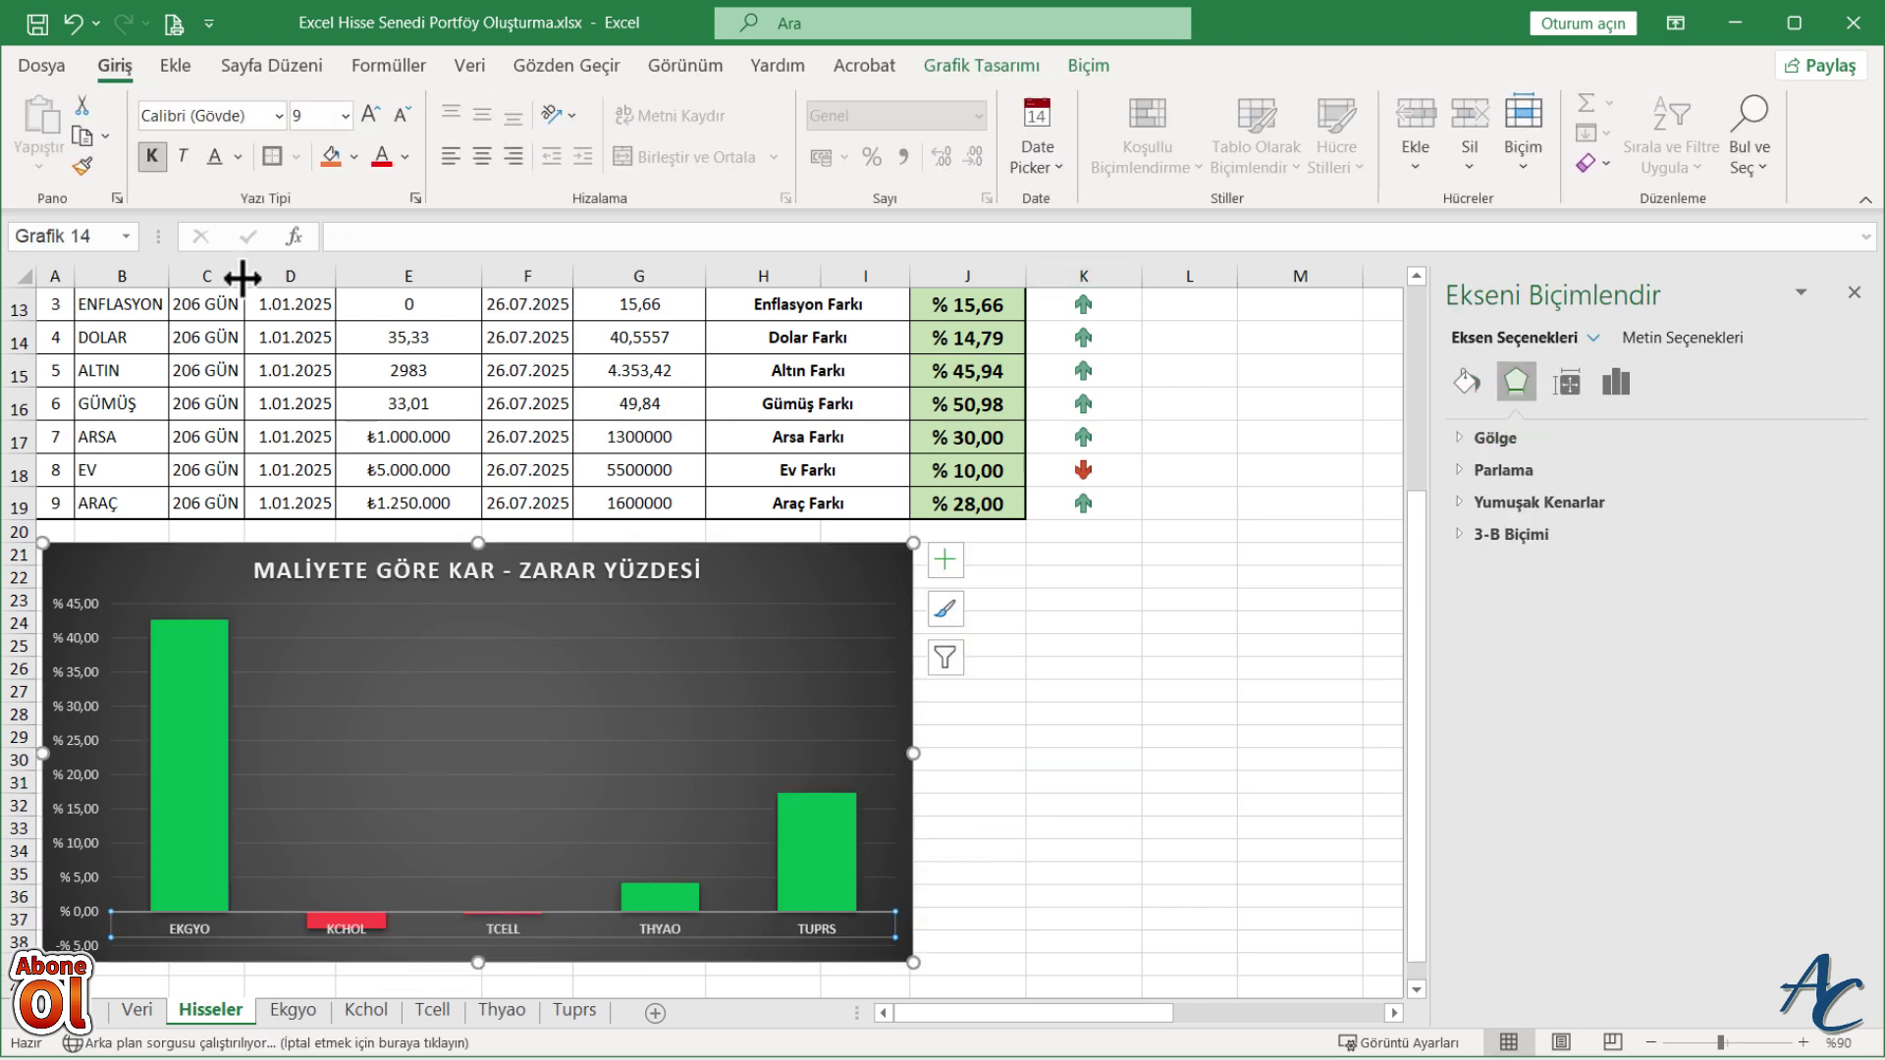
{"action": "left_click", "coordinate": [379, 113]}
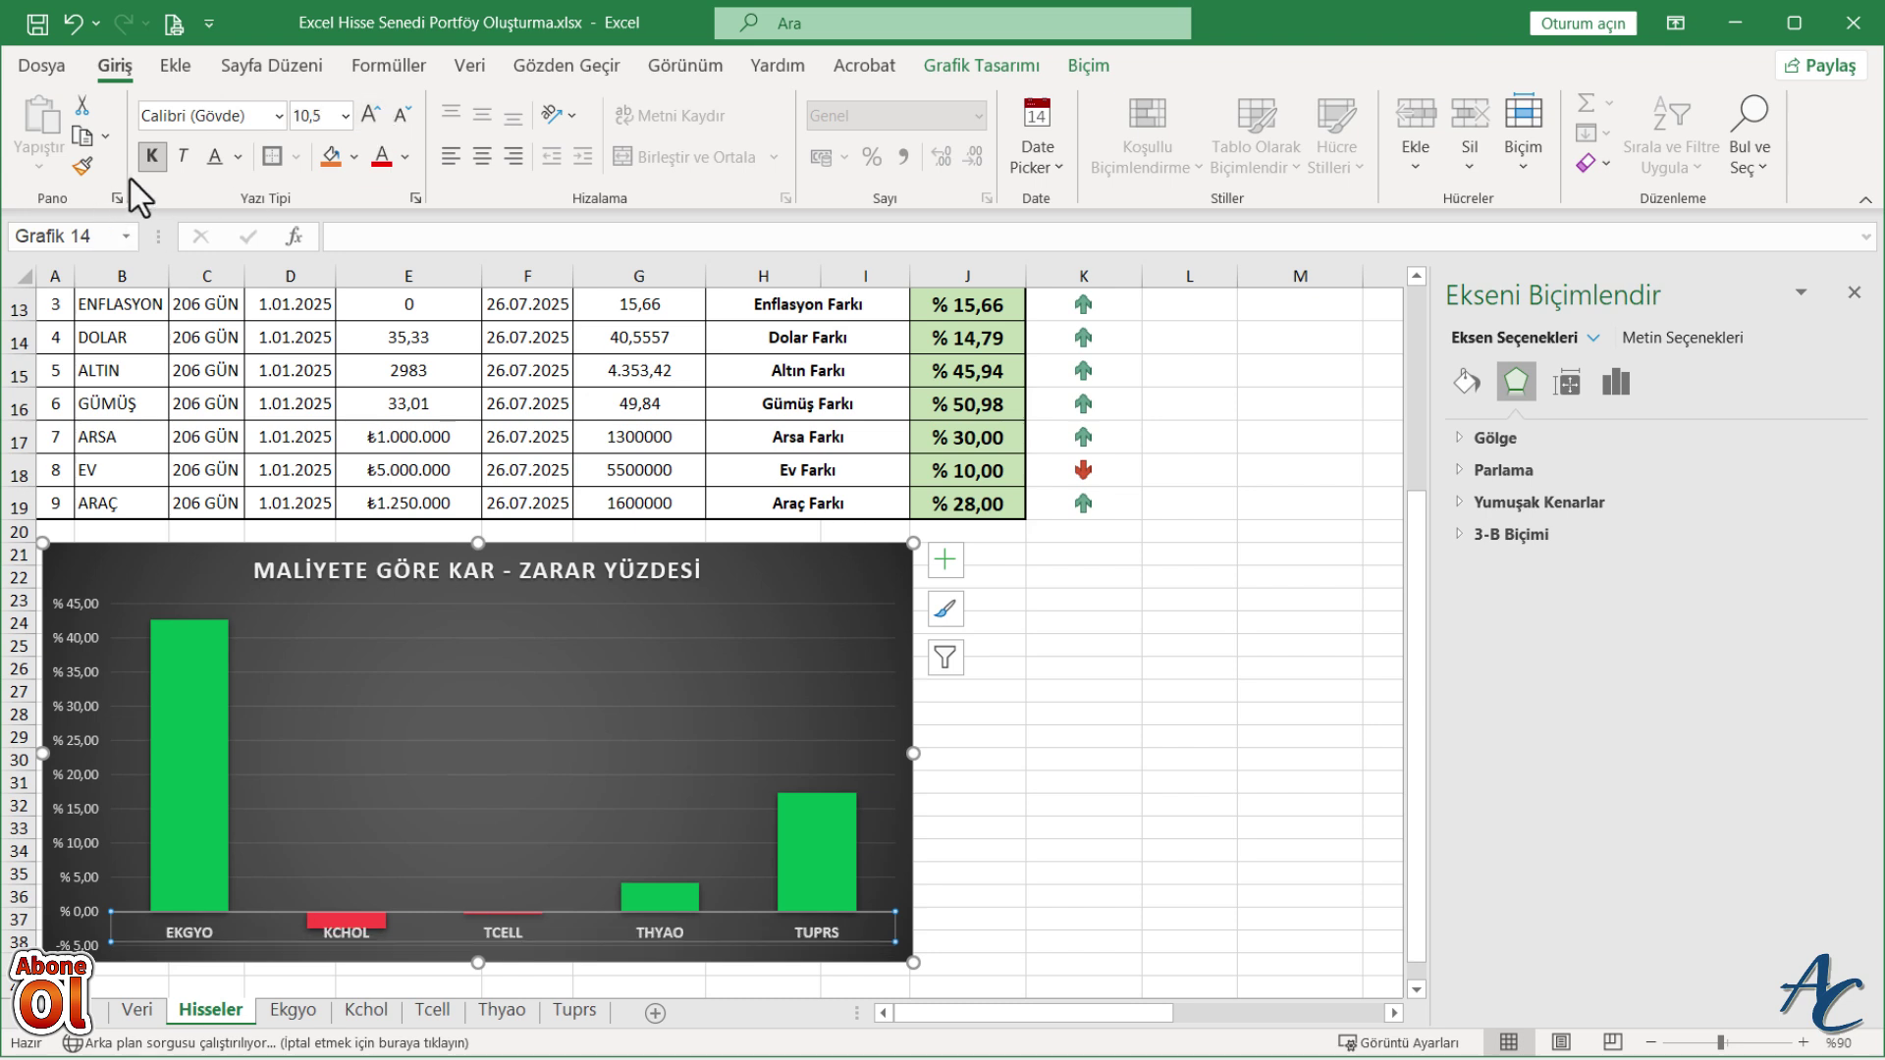
{"action": "left_click", "coordinate": [817, 879]}
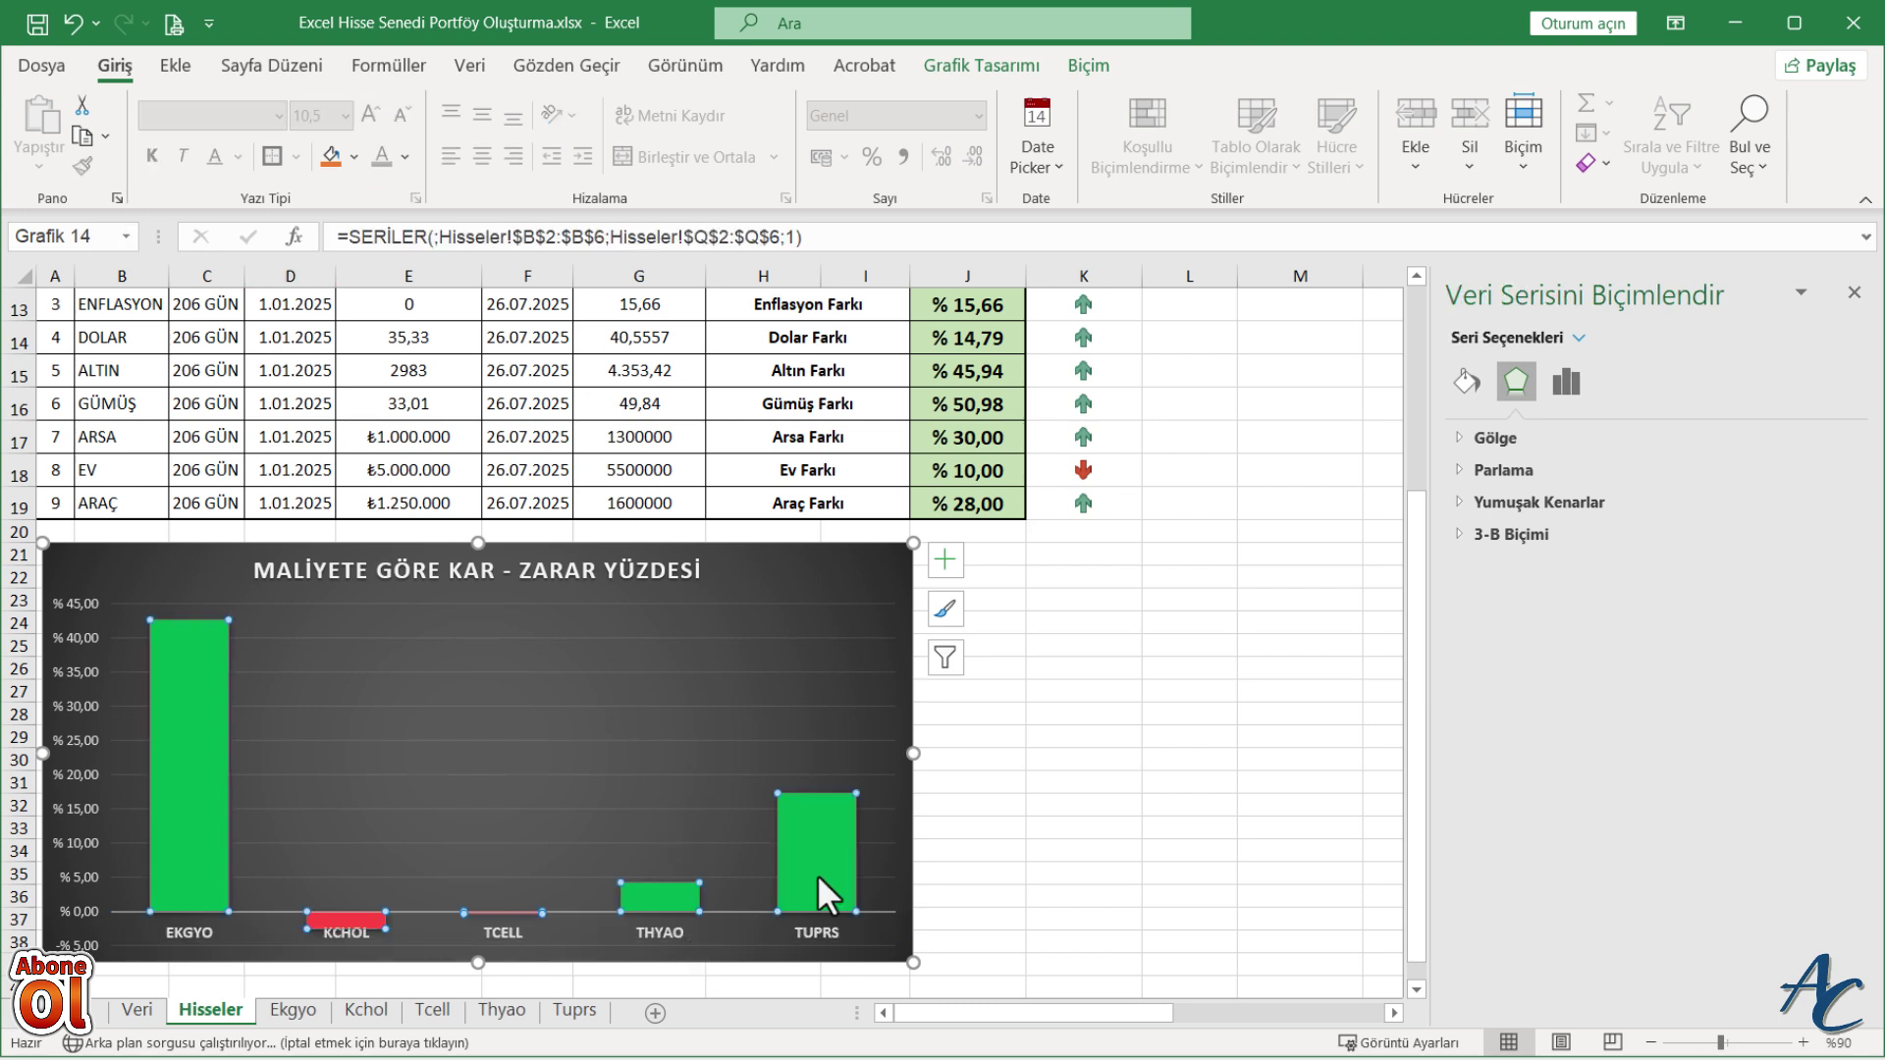
{"action": "right_click", "coordinate": [817, 874]}
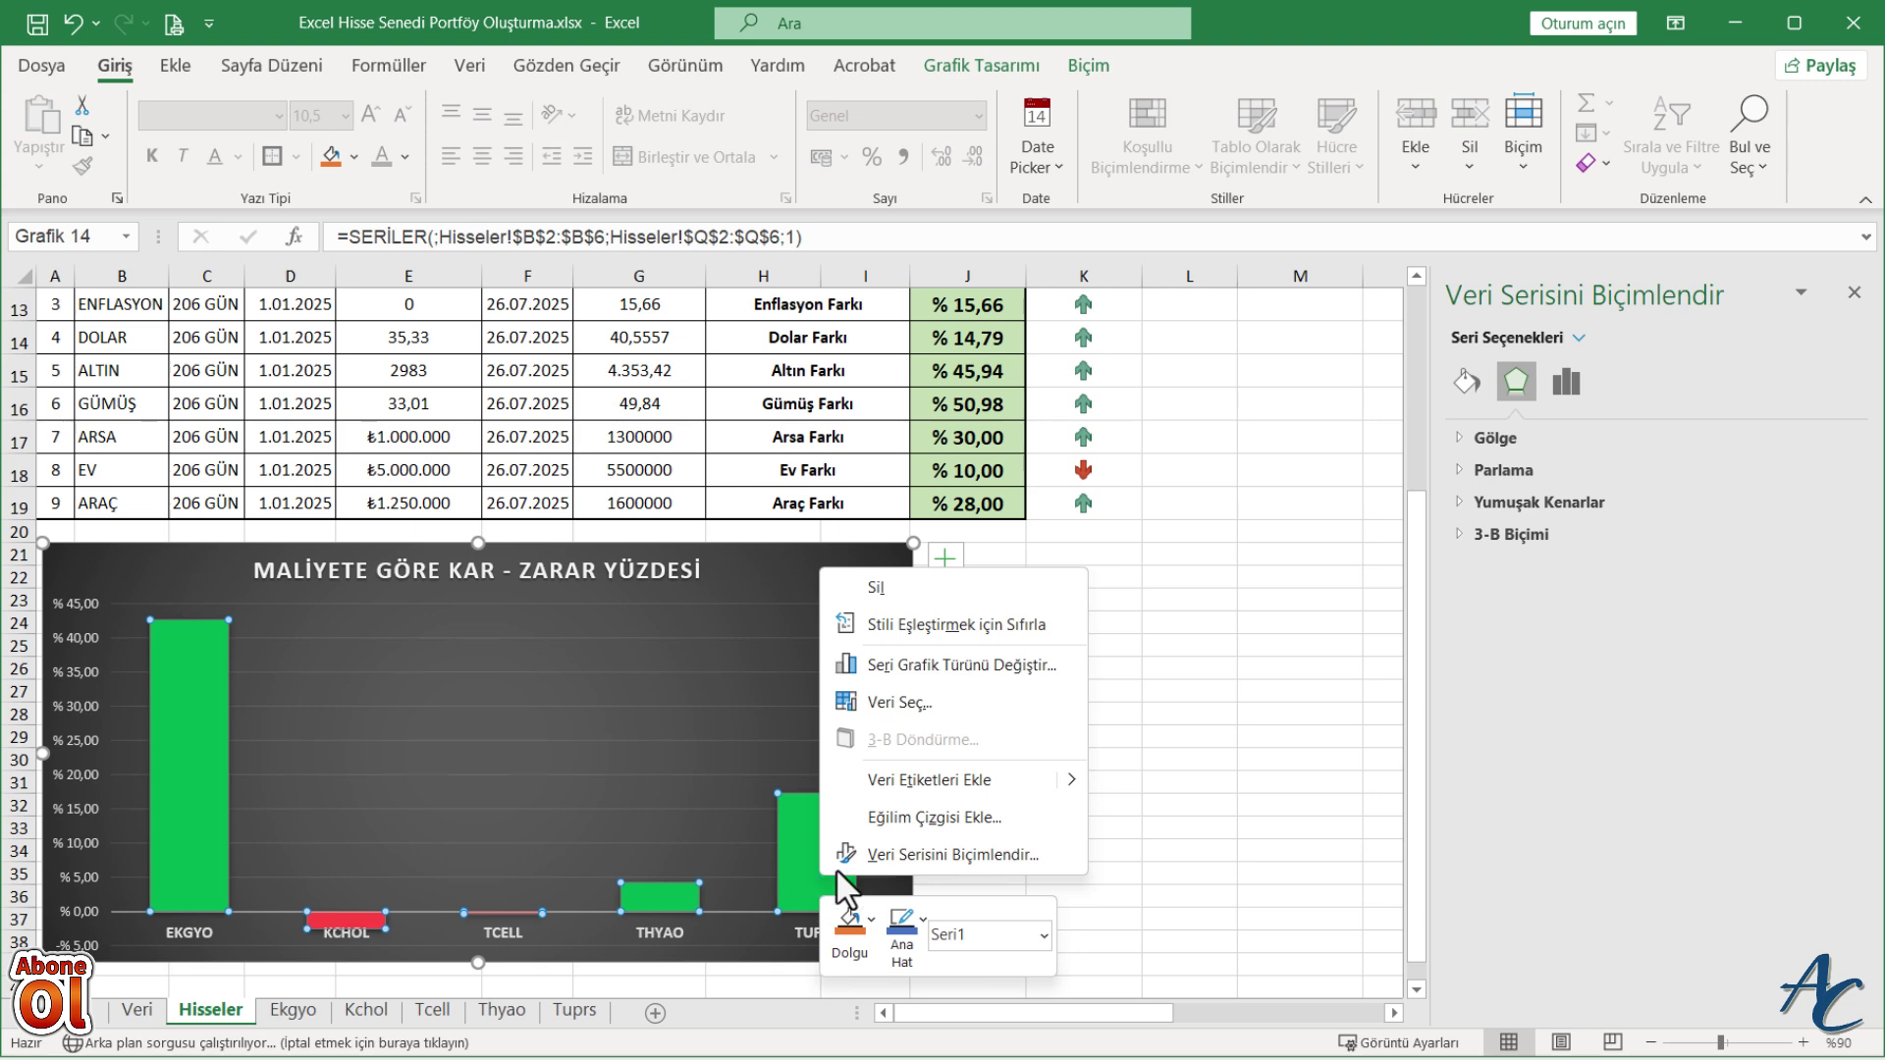
{"action": "left_click", "coordinate": [932, 793]}
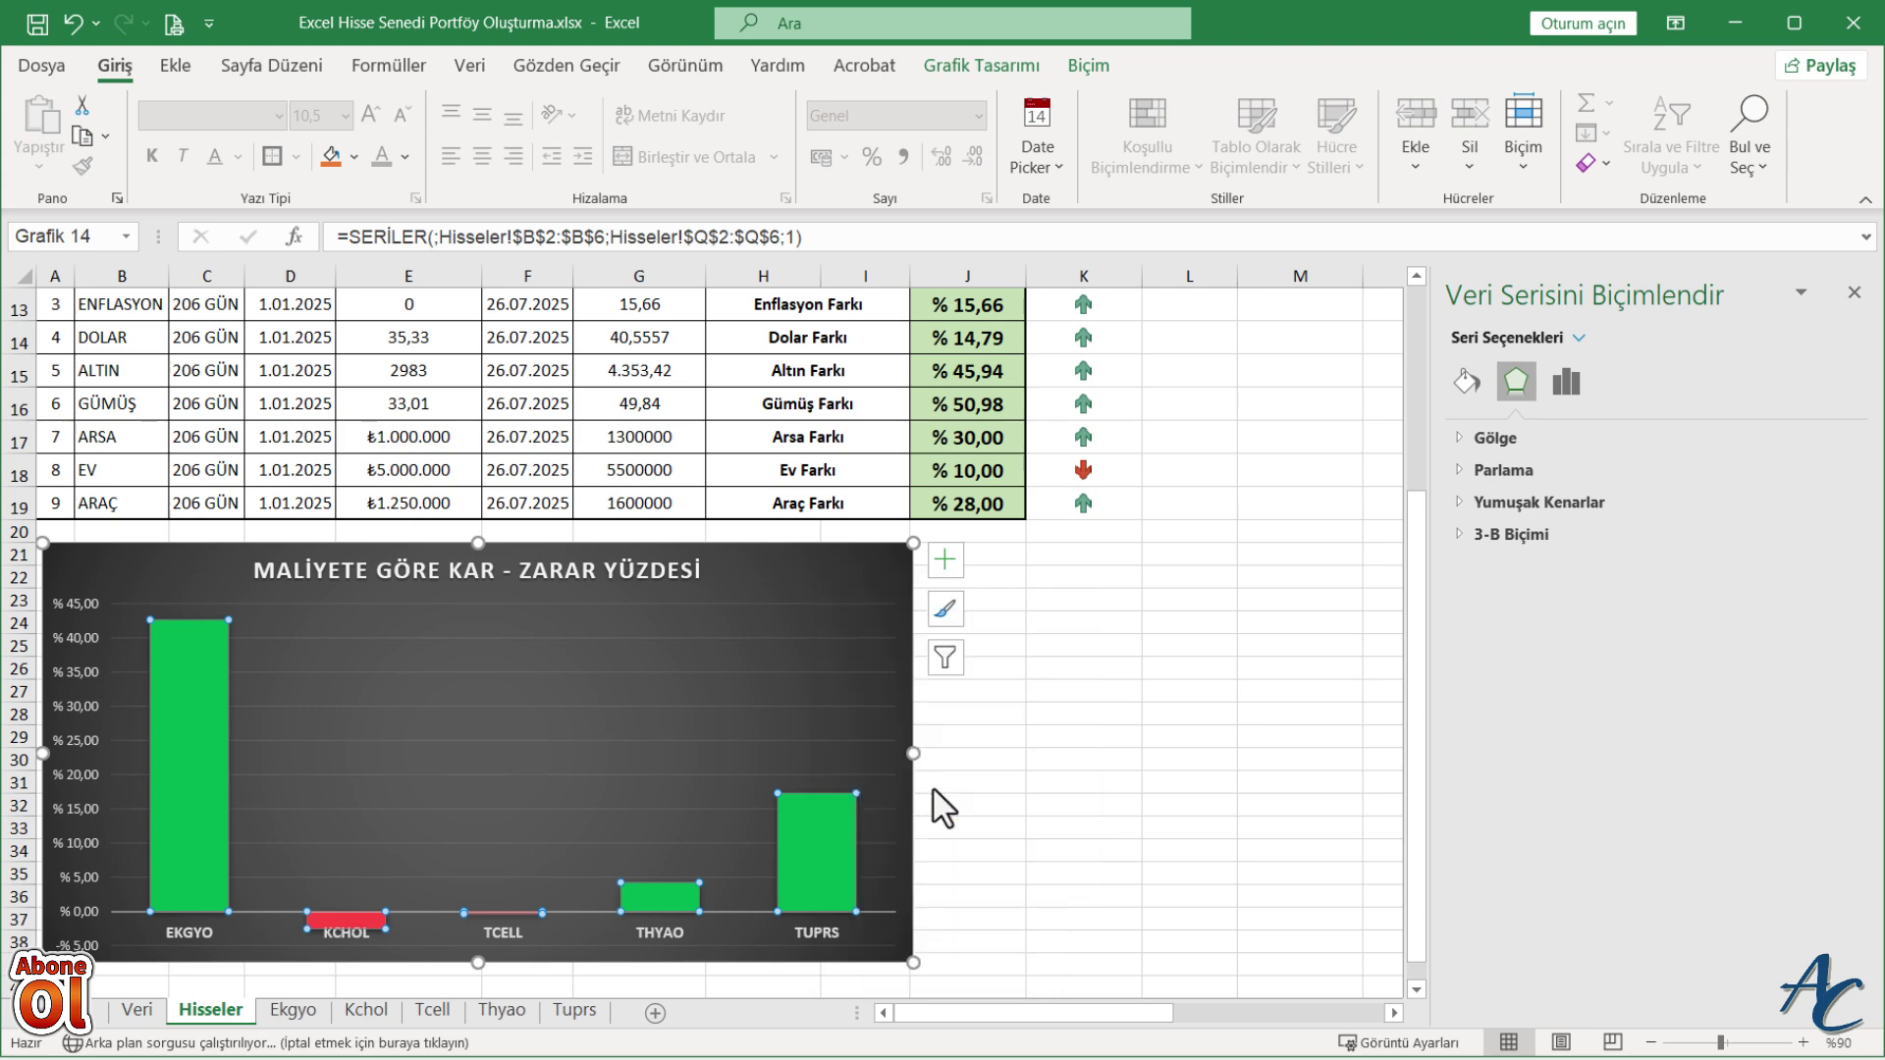
{"action": "left_click", "coordinate": [664, 933]}
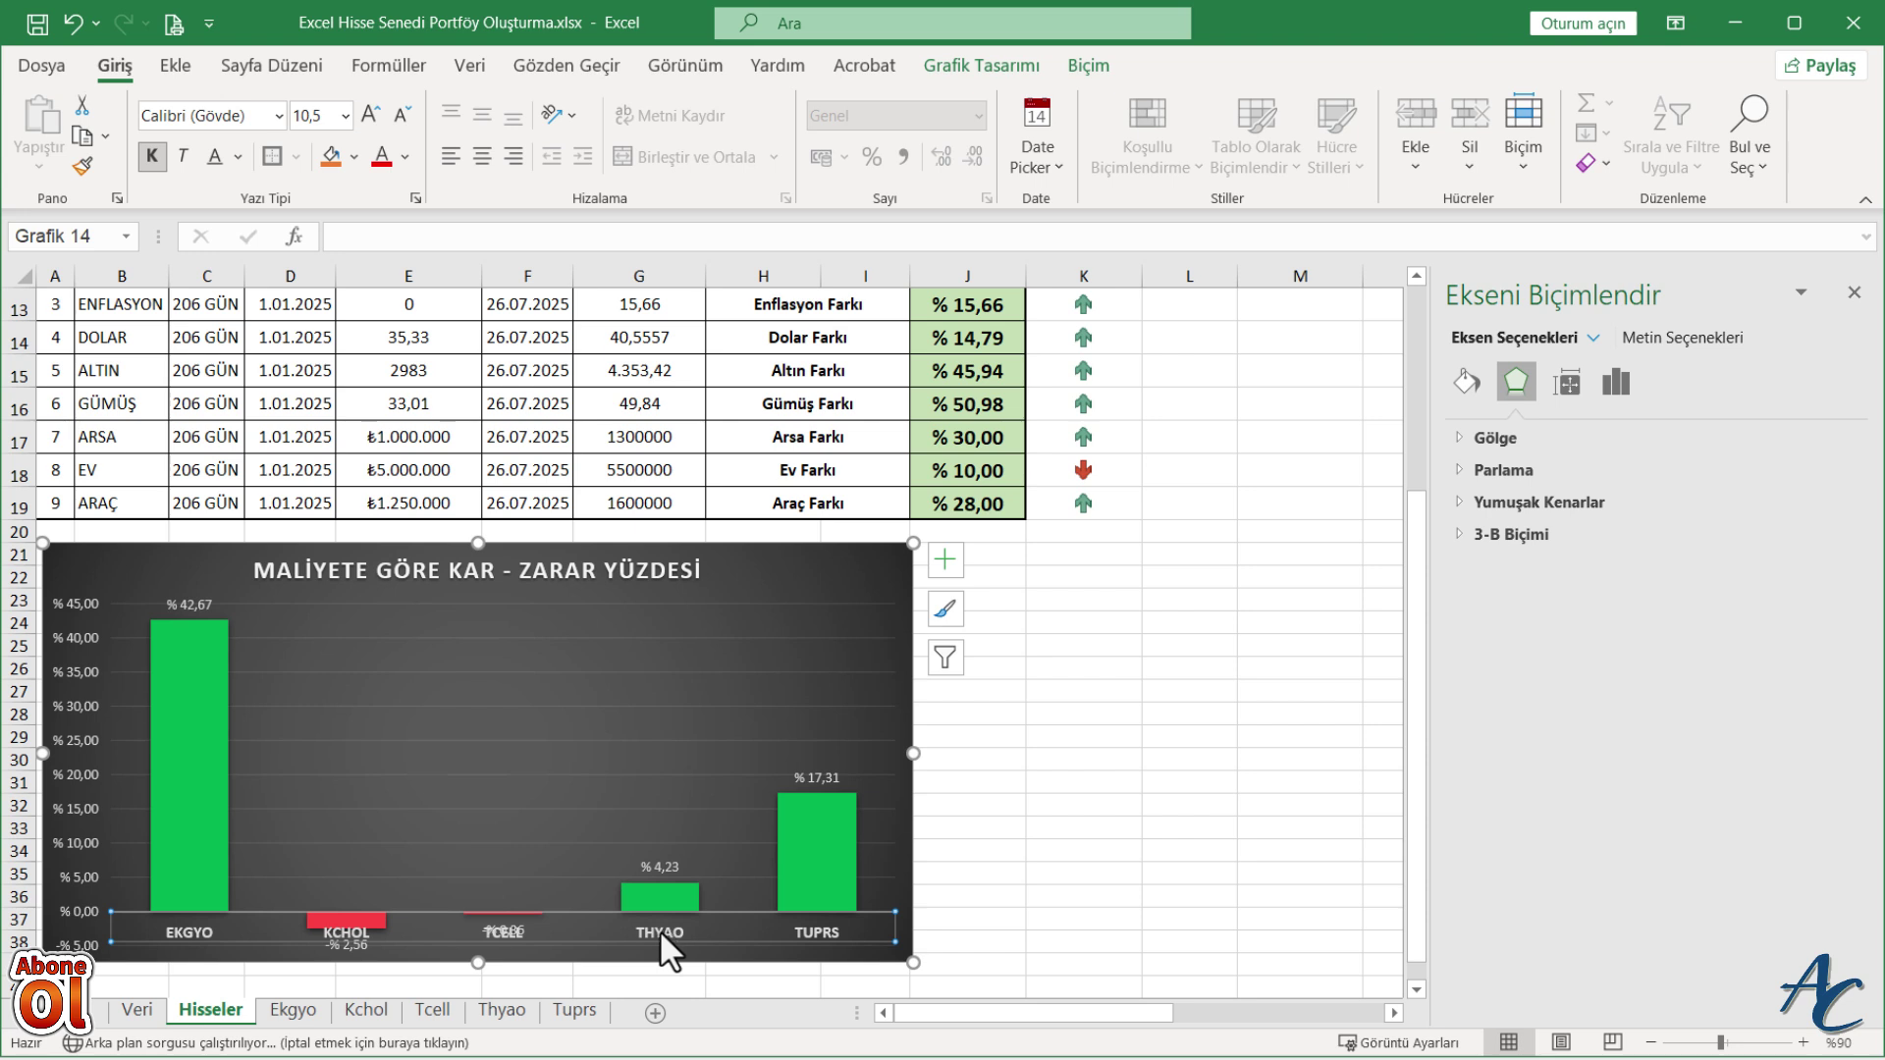
- Set the category axis Label Position to Low so stock names sit beneath negative bars
{"action": "right_click", "coordinate": [660, 929]}
{"action": "left_click", "coordinate": [727, 913]}
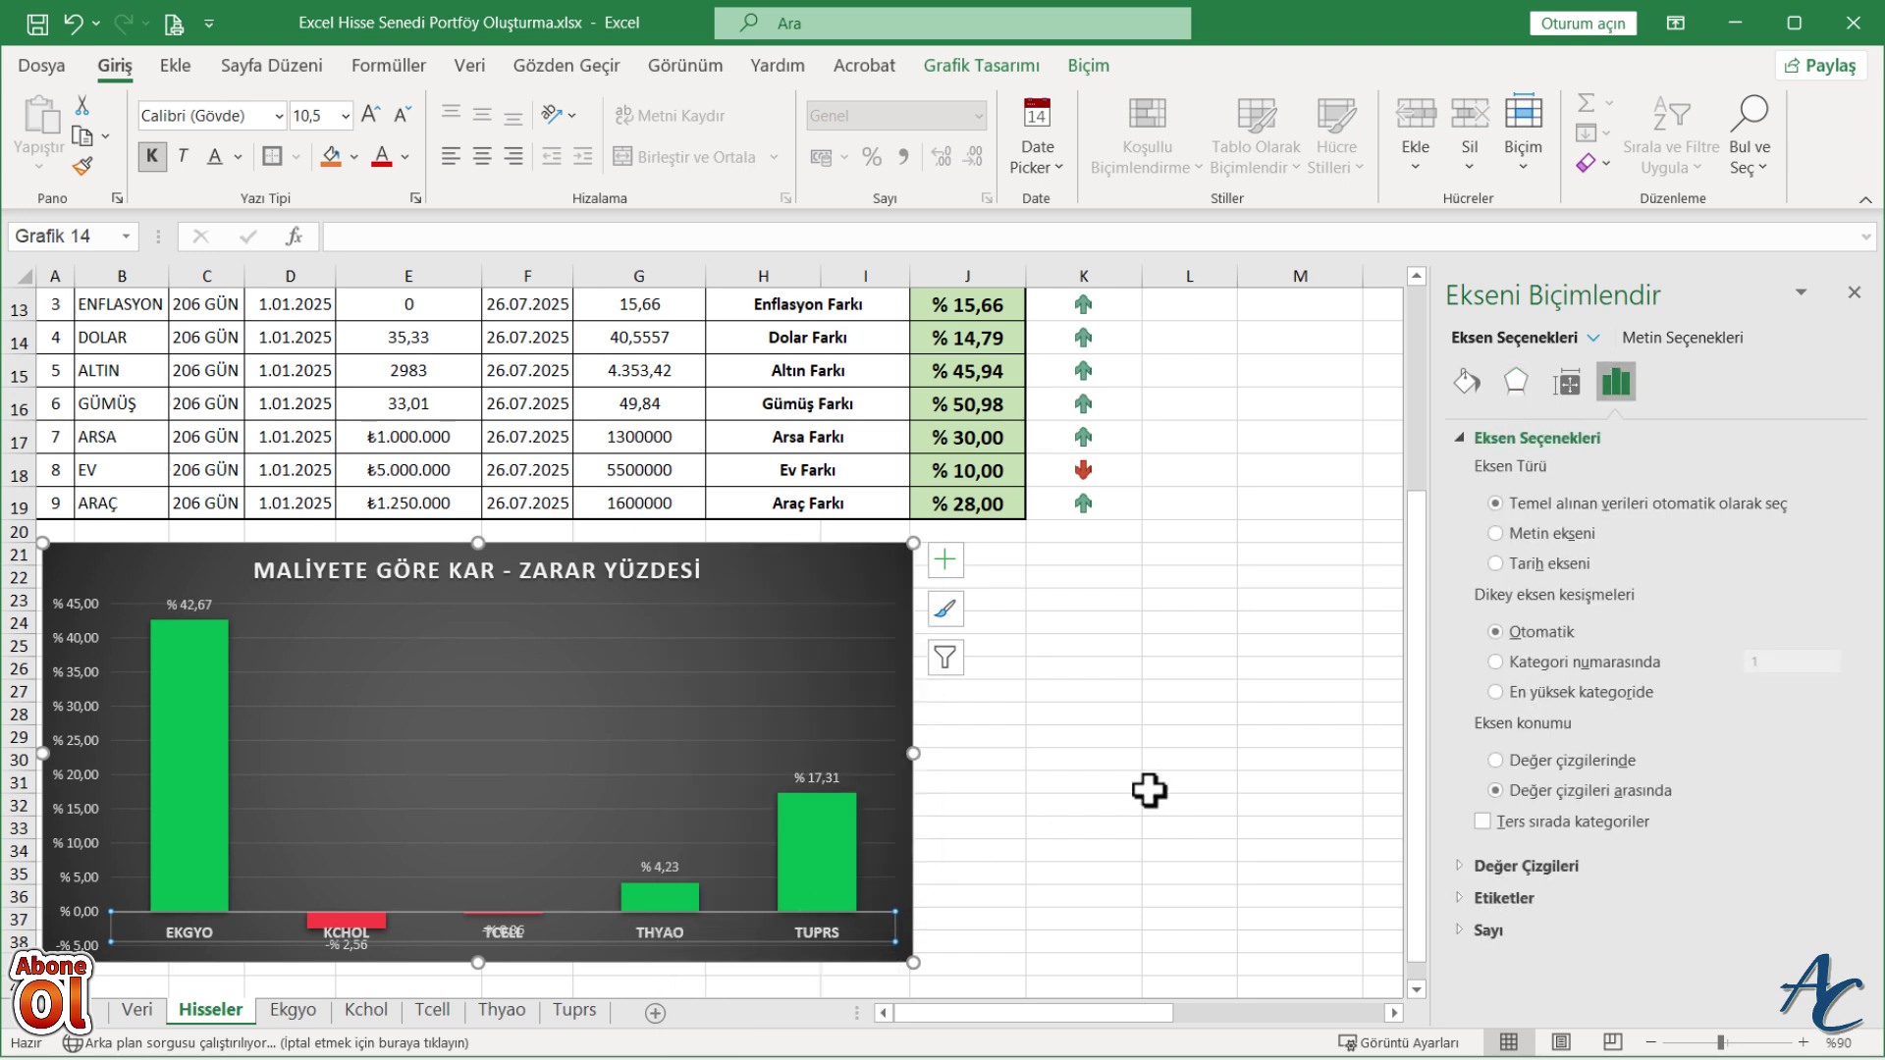
{"action": "left_click", "coordinate": [1512, 866]}
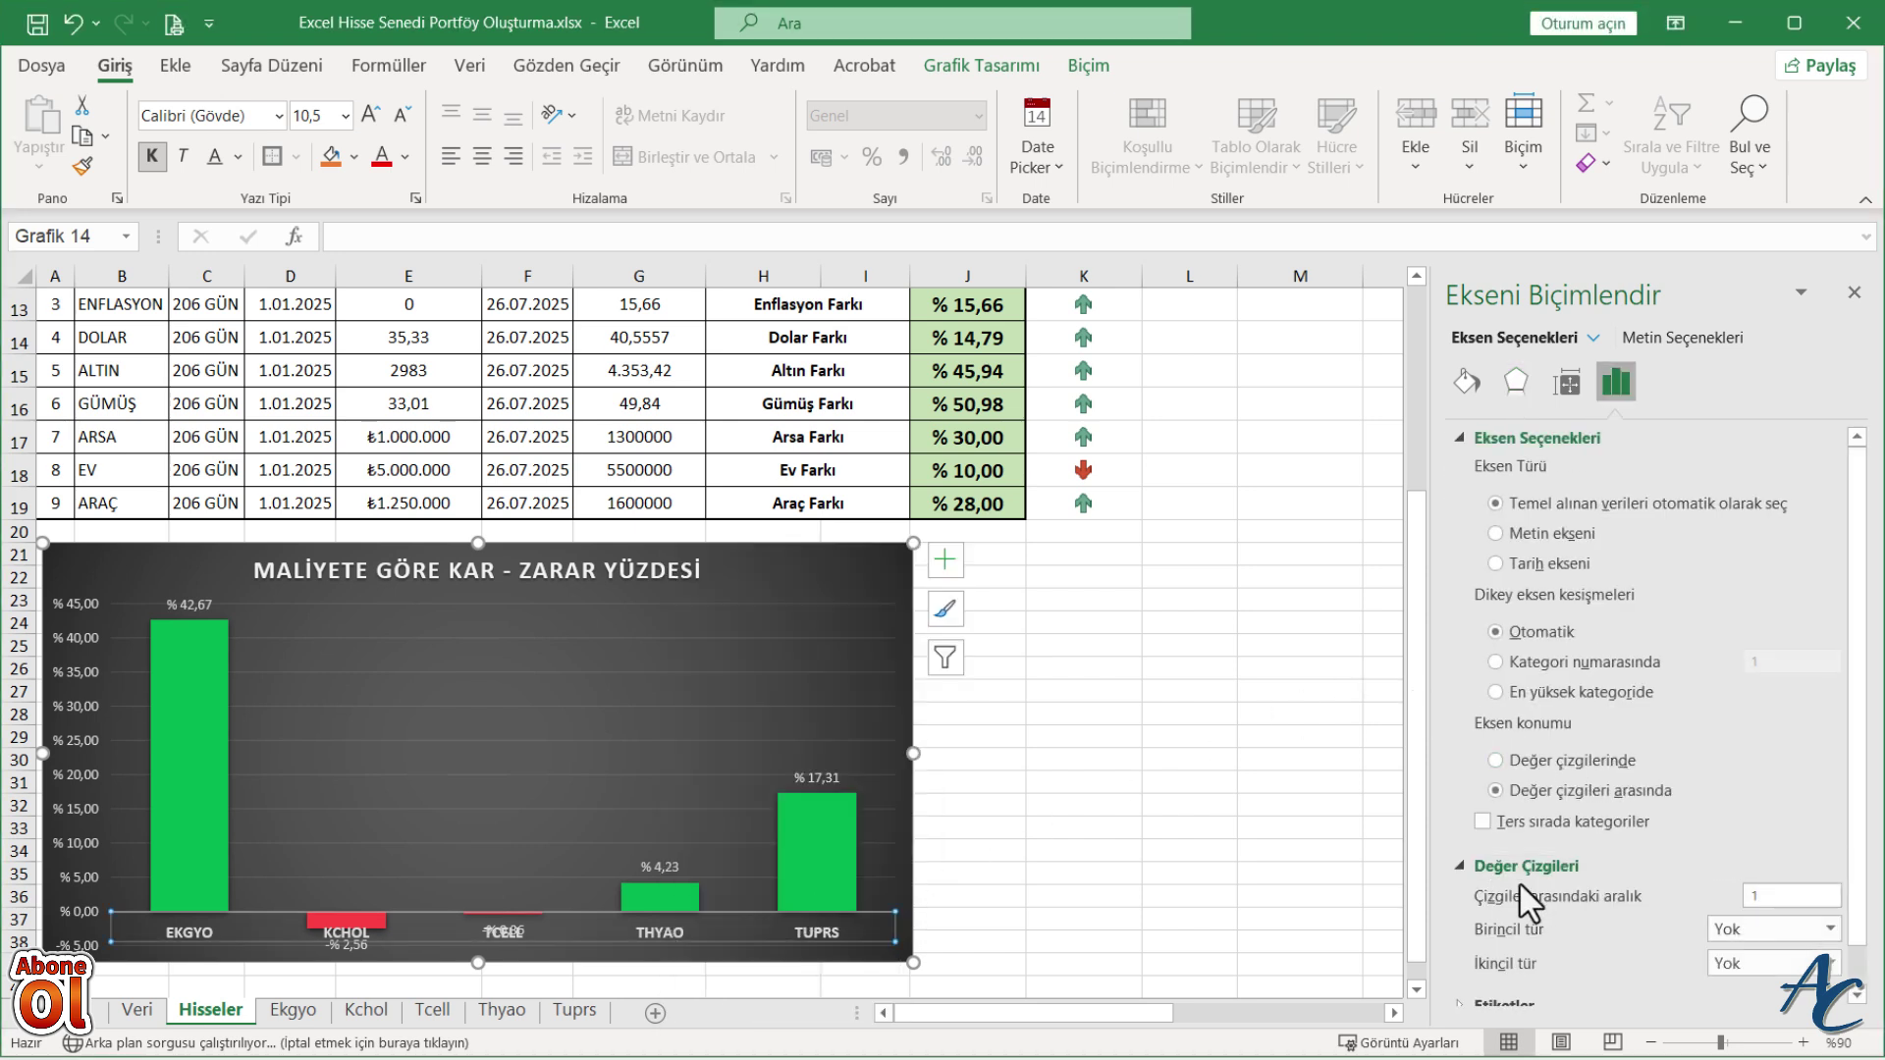
{"action": "scroll", "coordinate": [1524, 886], "scroll_direction": "down", "scroll_amount": 1}
{"action": "left_click", "coordinate": [1484, 960]}
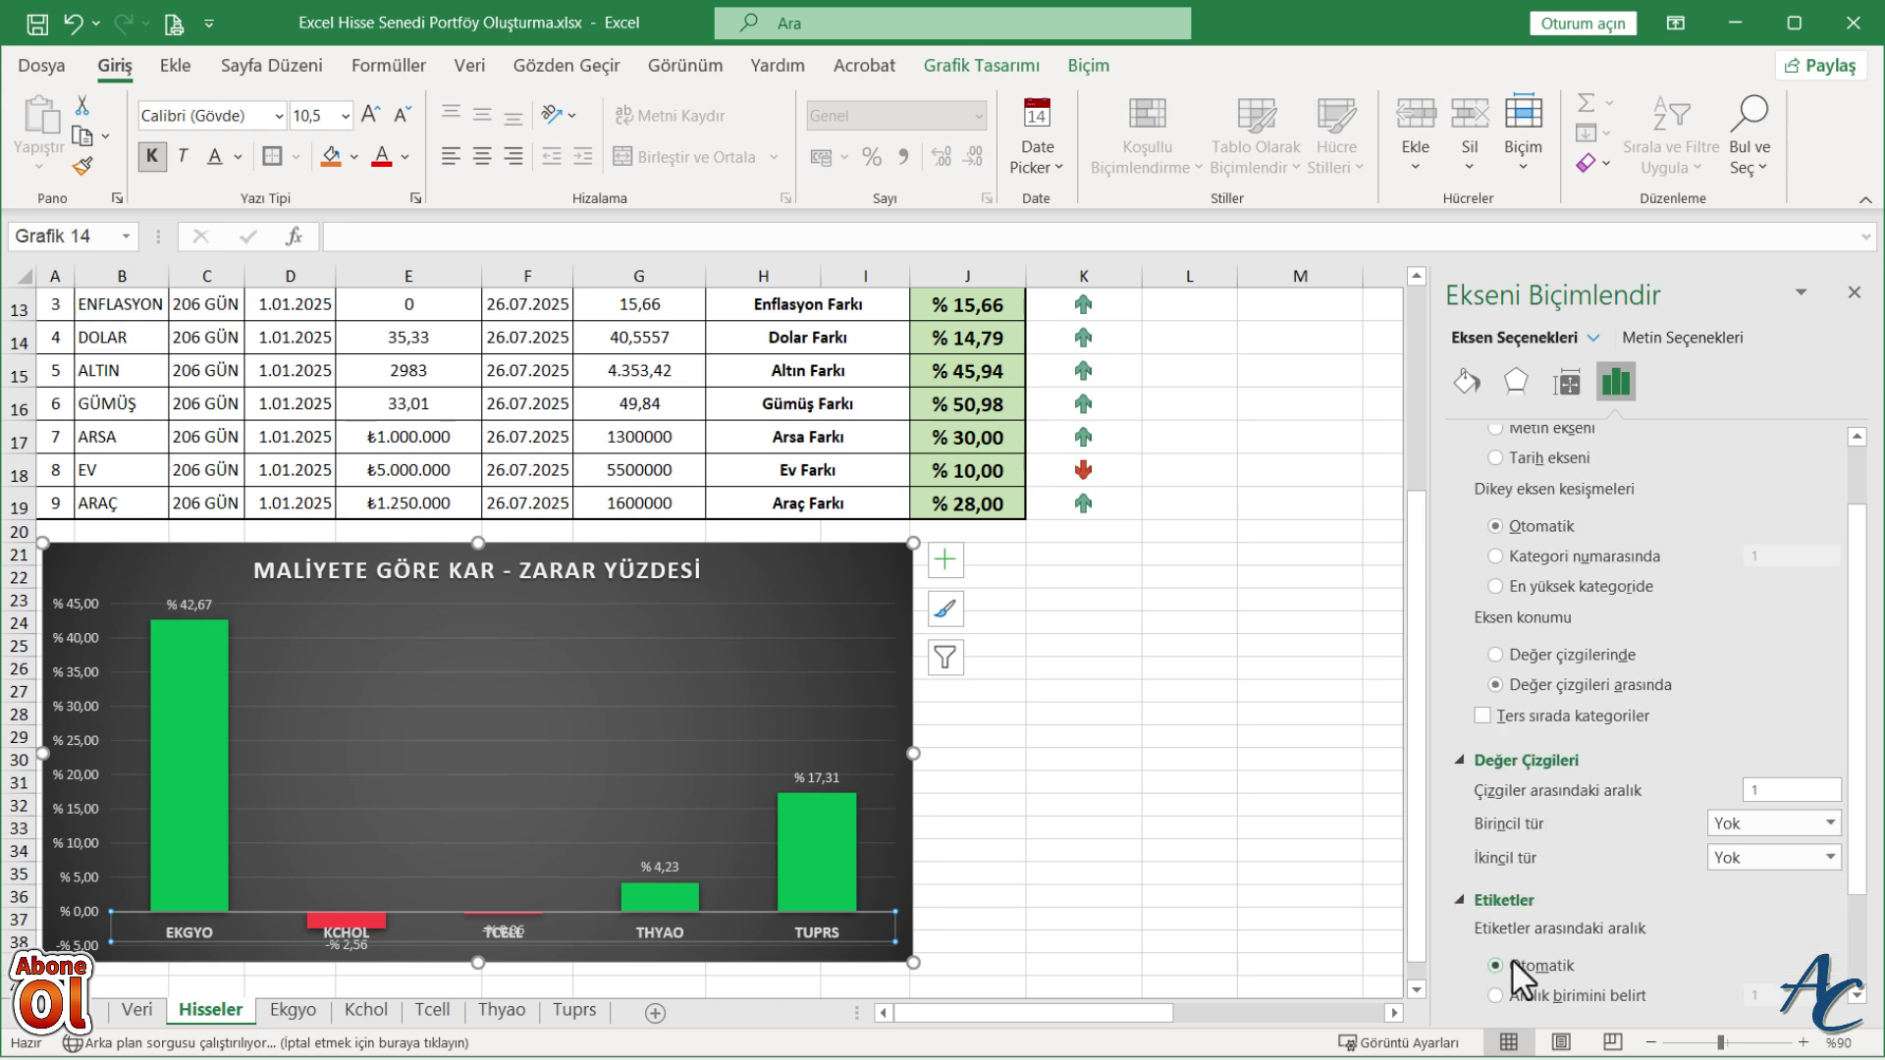
{"action": "scroll", "coordinate": [1511, 957], "scroll_direction": "down", "scroll_amount": 2}
{"action": "left_click", "coordinate": [1772, 955]}
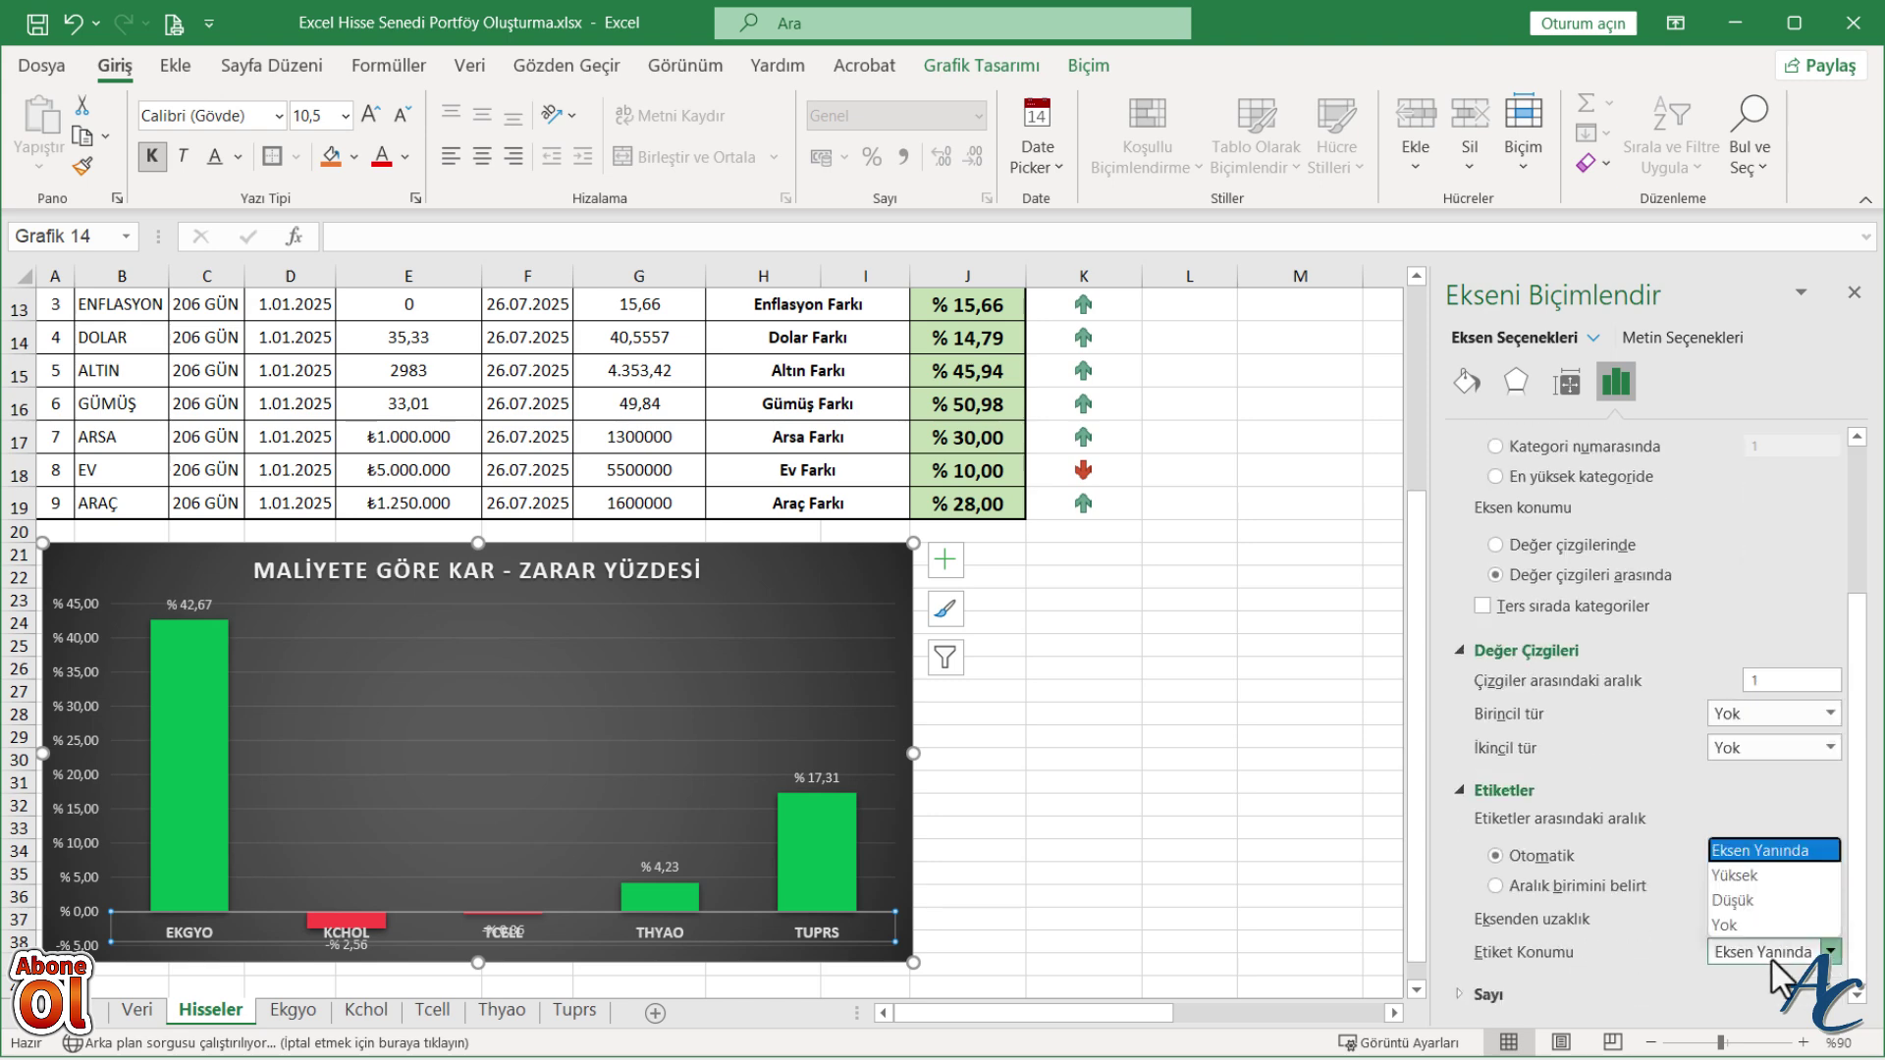
{"action": "left_click", "coordinate": [1759, 903]}
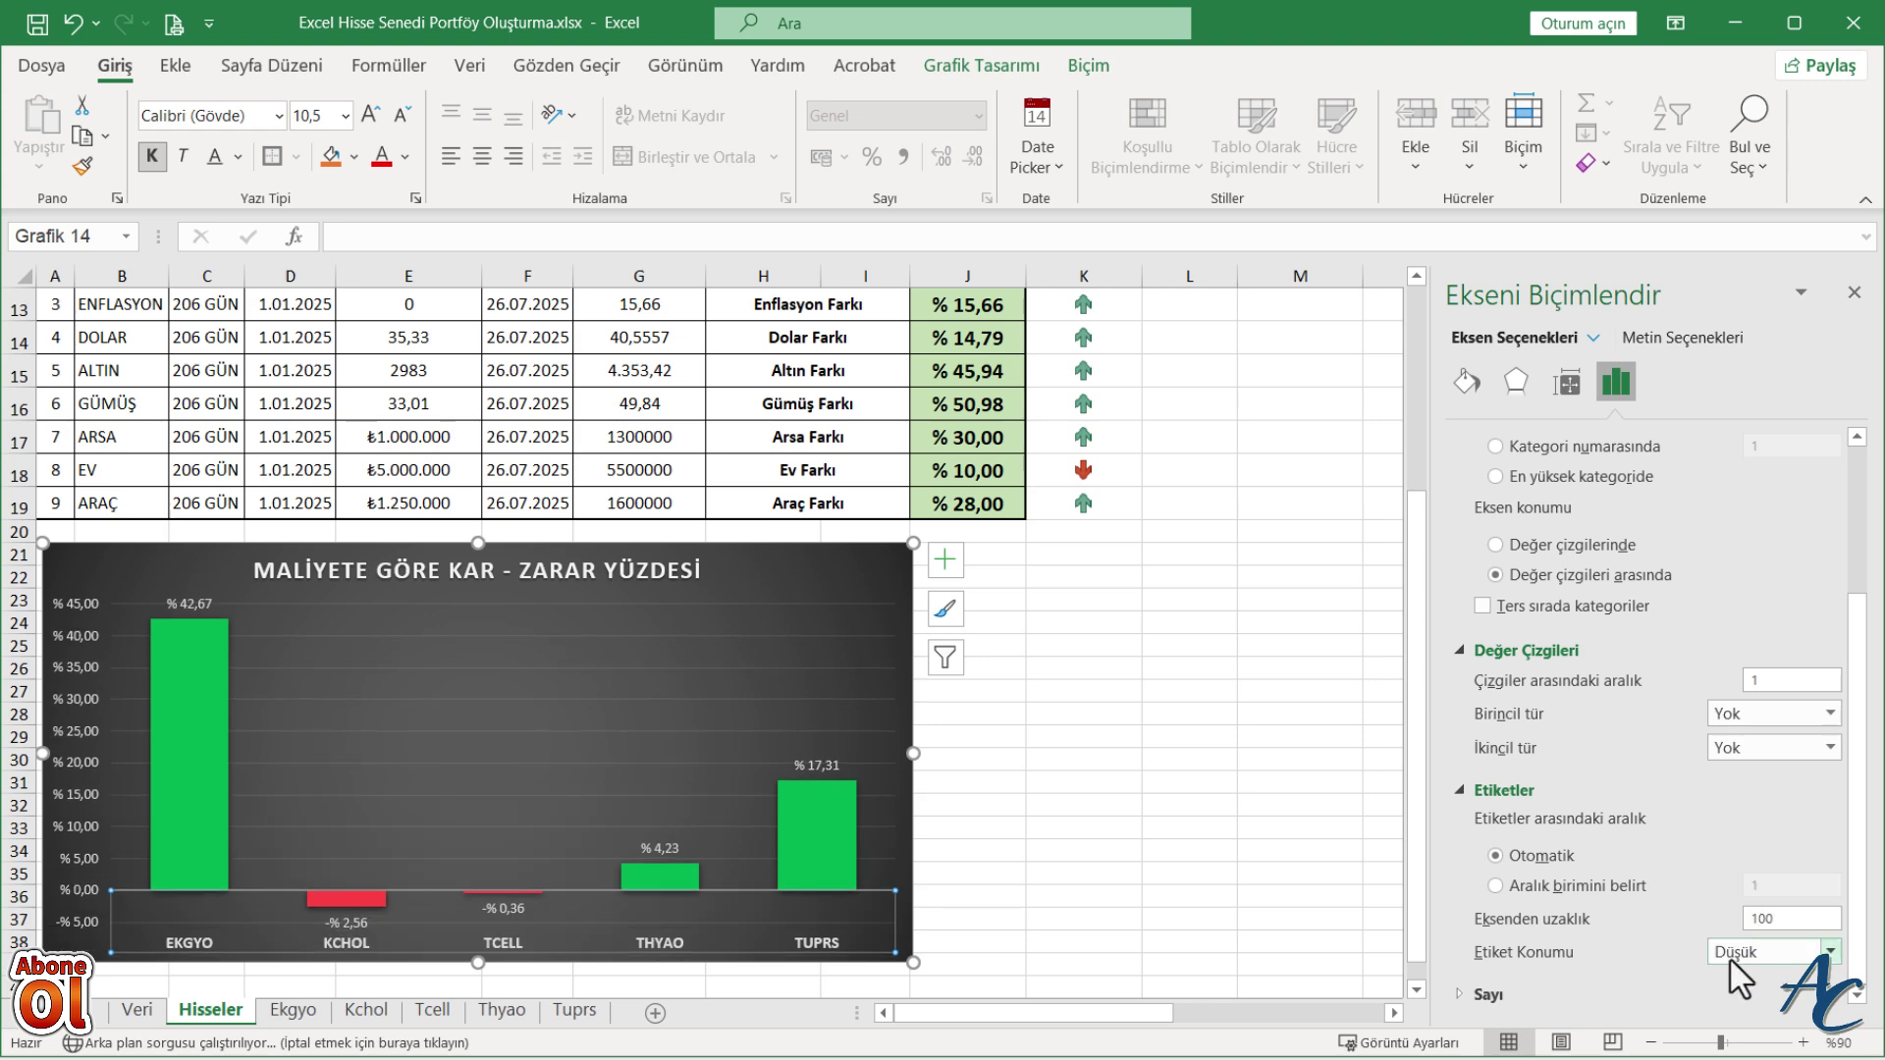
{"action": "left_click", "coordinate": [1252, 919]}
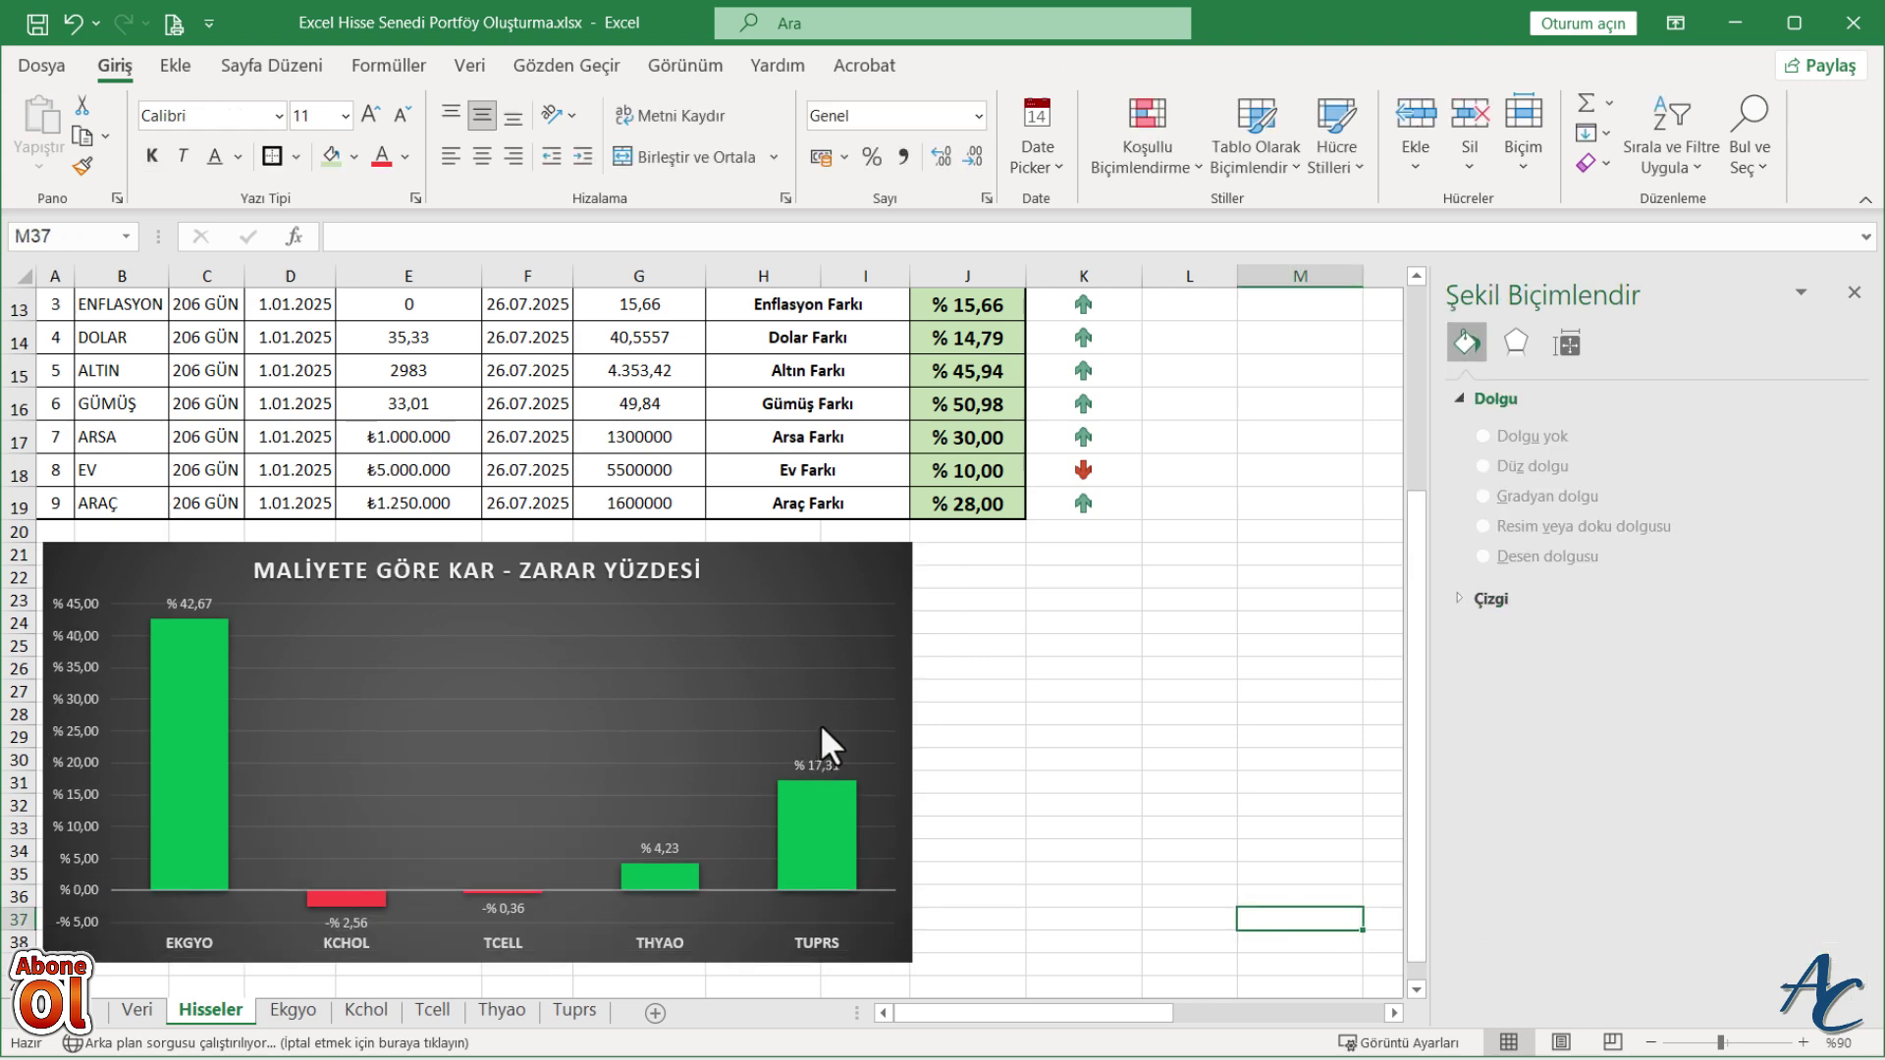
- Close the formatting pane and scroll back to the top of the sheet at column B
{"action": "left_click", "coordinate": [1853, 293]}
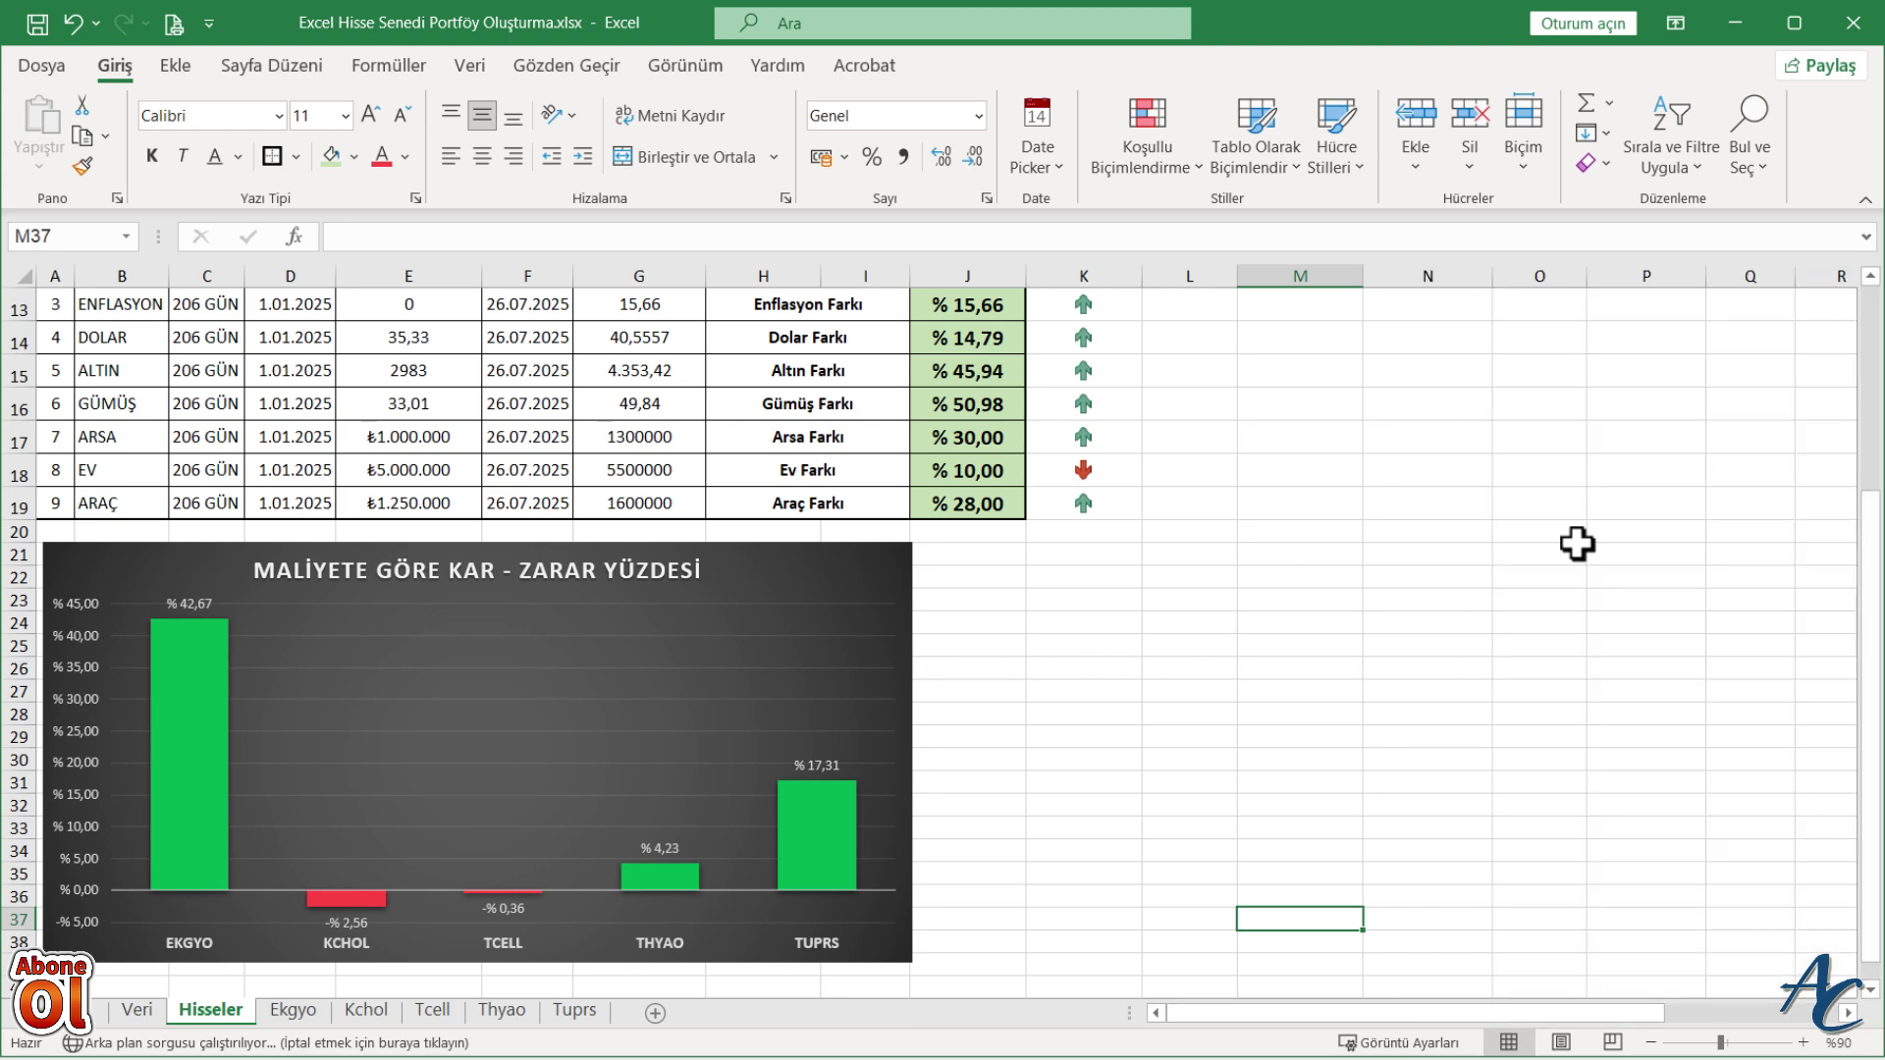
{"action": "scroll", "coordinate": [1476, 631], "scroll_direction": "up", "scroll_amount": 1}
{"action": "scroll", "coordinate": [1476, 631], "scroll_direction": "up", "scroll_amount": 2}
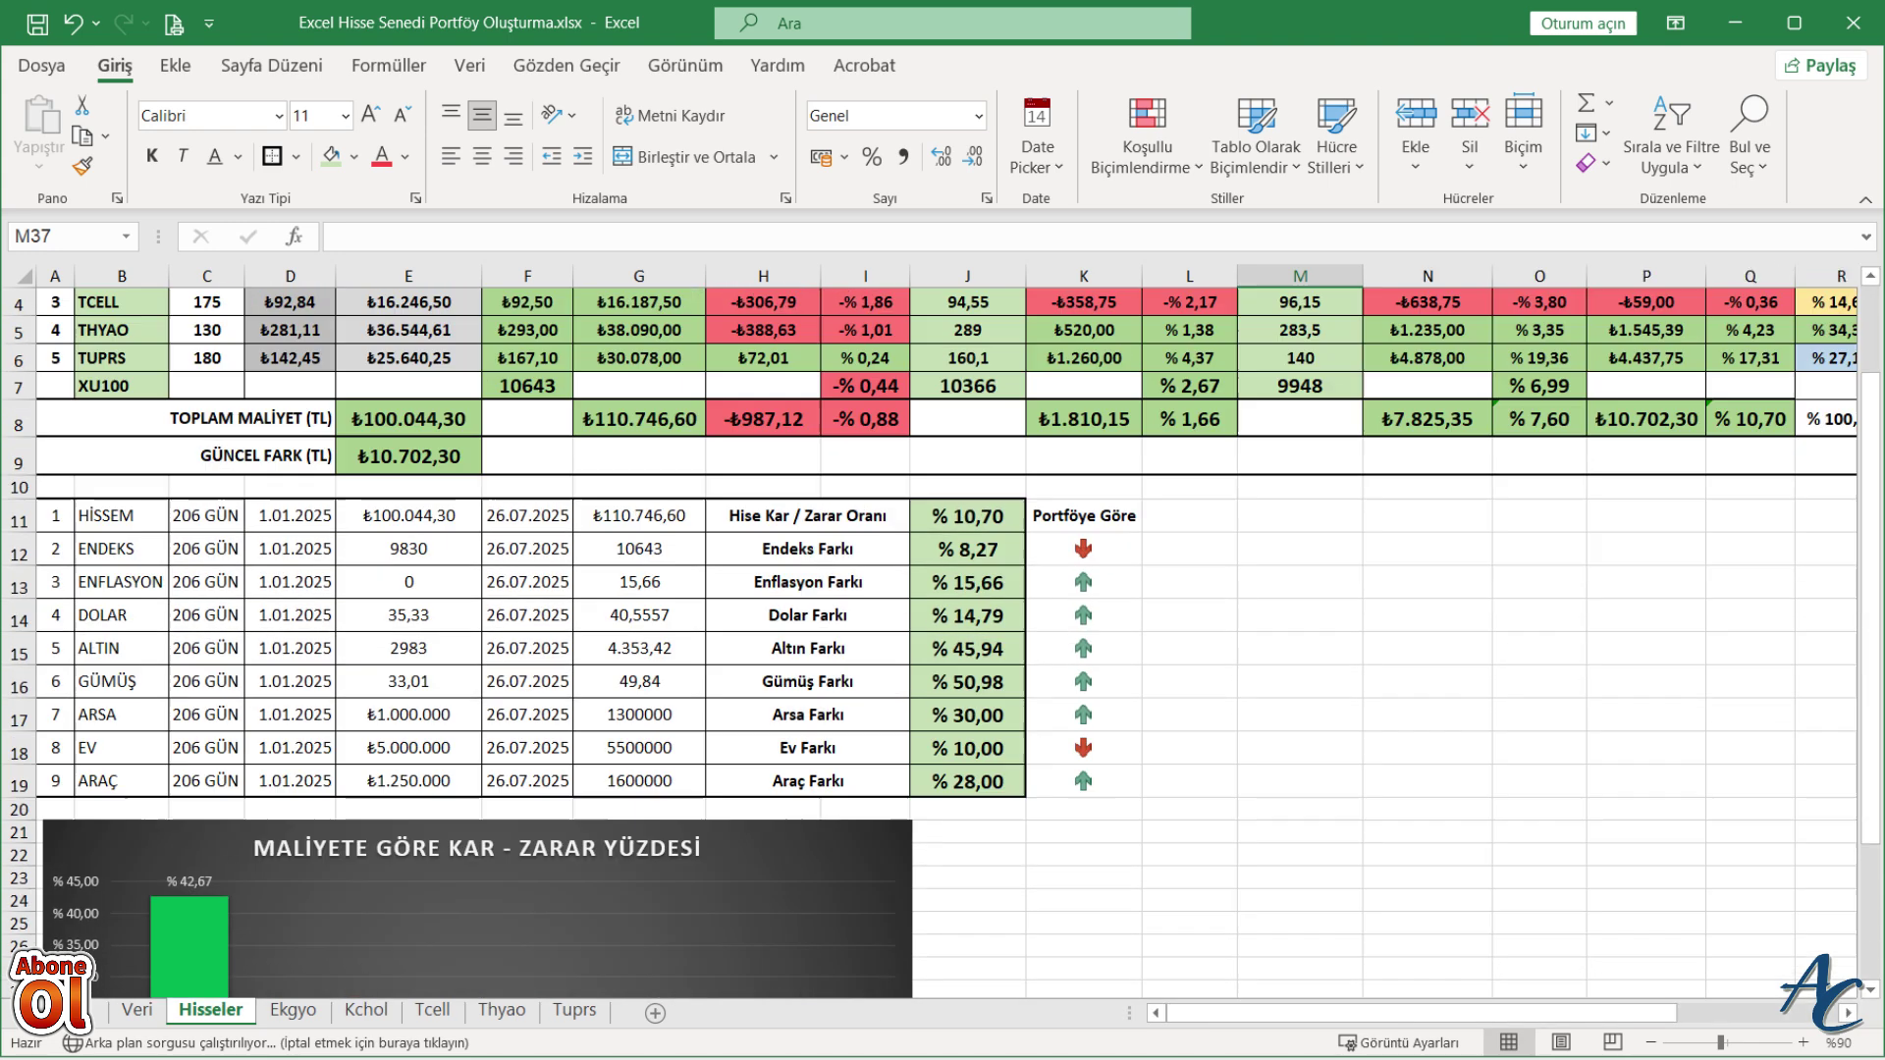
{"action": "scroll", "coordinate": [942, 642], "scroll_direction": "up", "scroll_amount": 1}
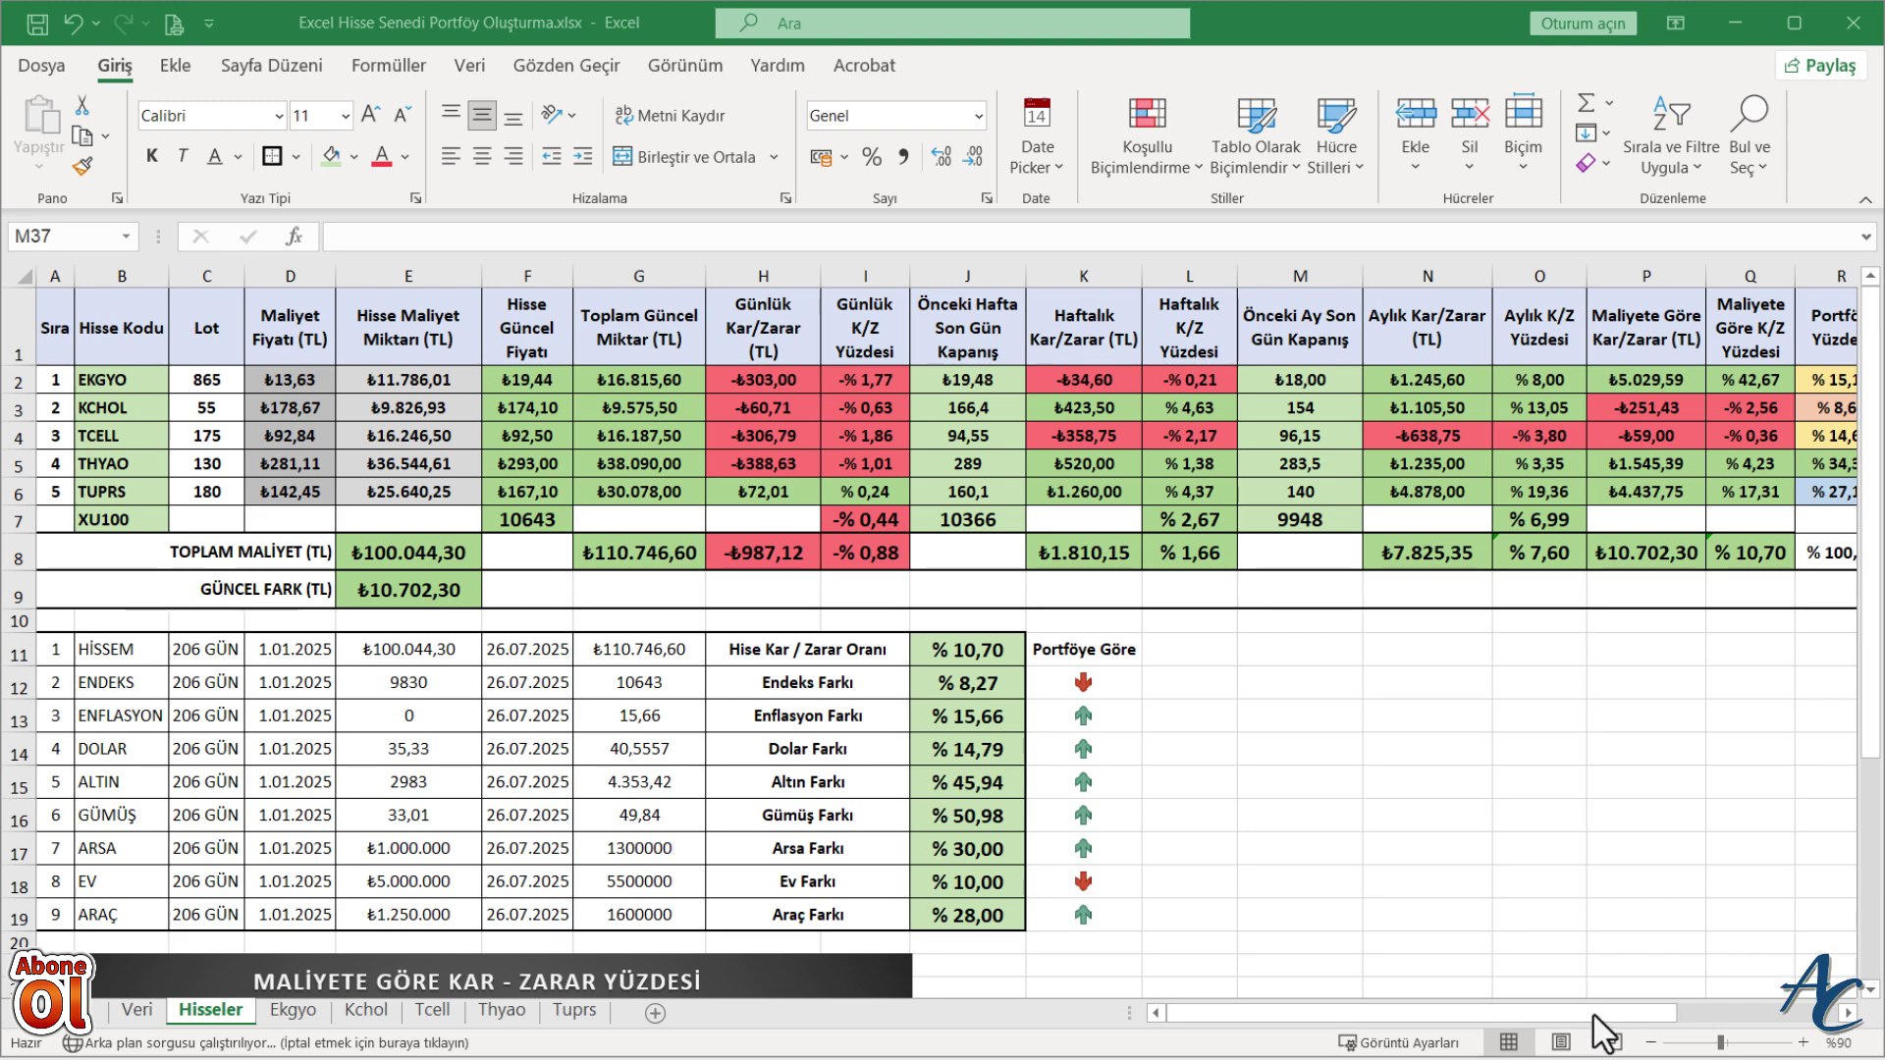
{"action": "left_click_drag", "start_coordinate": [1593, 1016], "coordinate": [1657, 1016]}
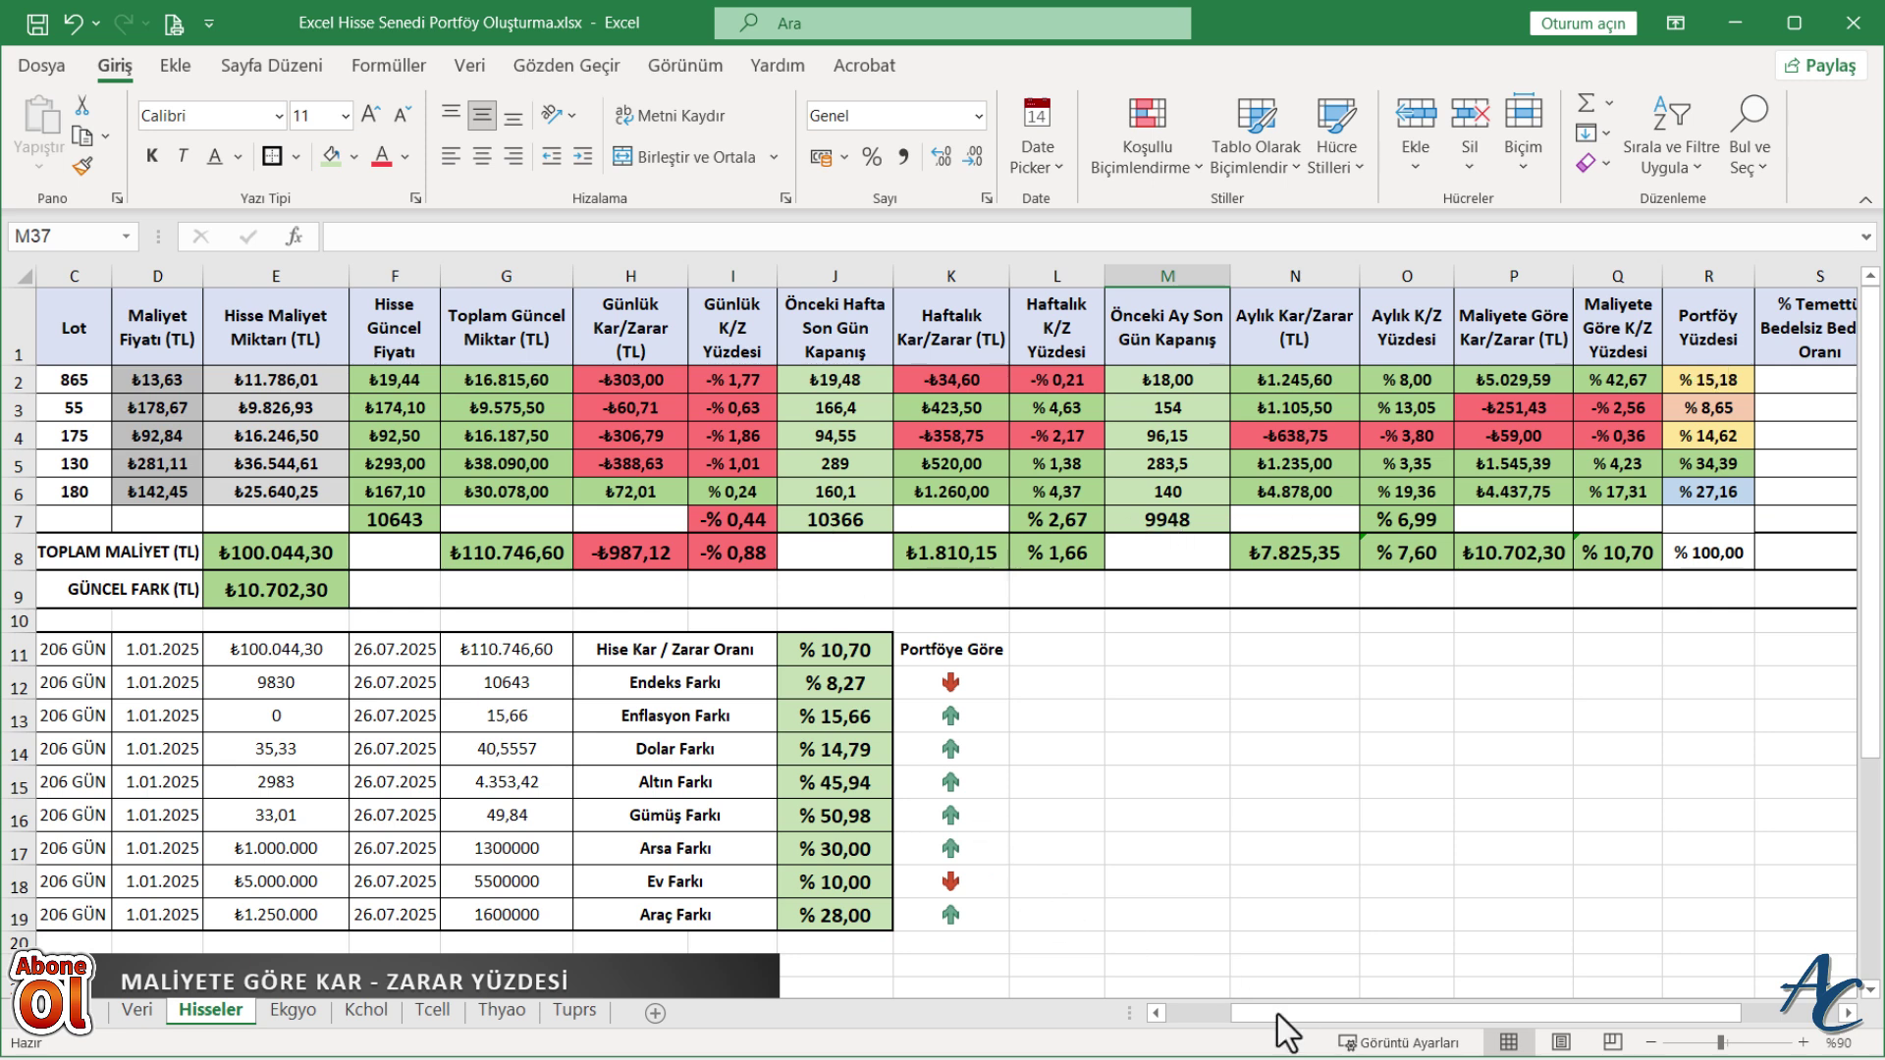
{"action": "left_click", "coordinate": [1157, 1011]}
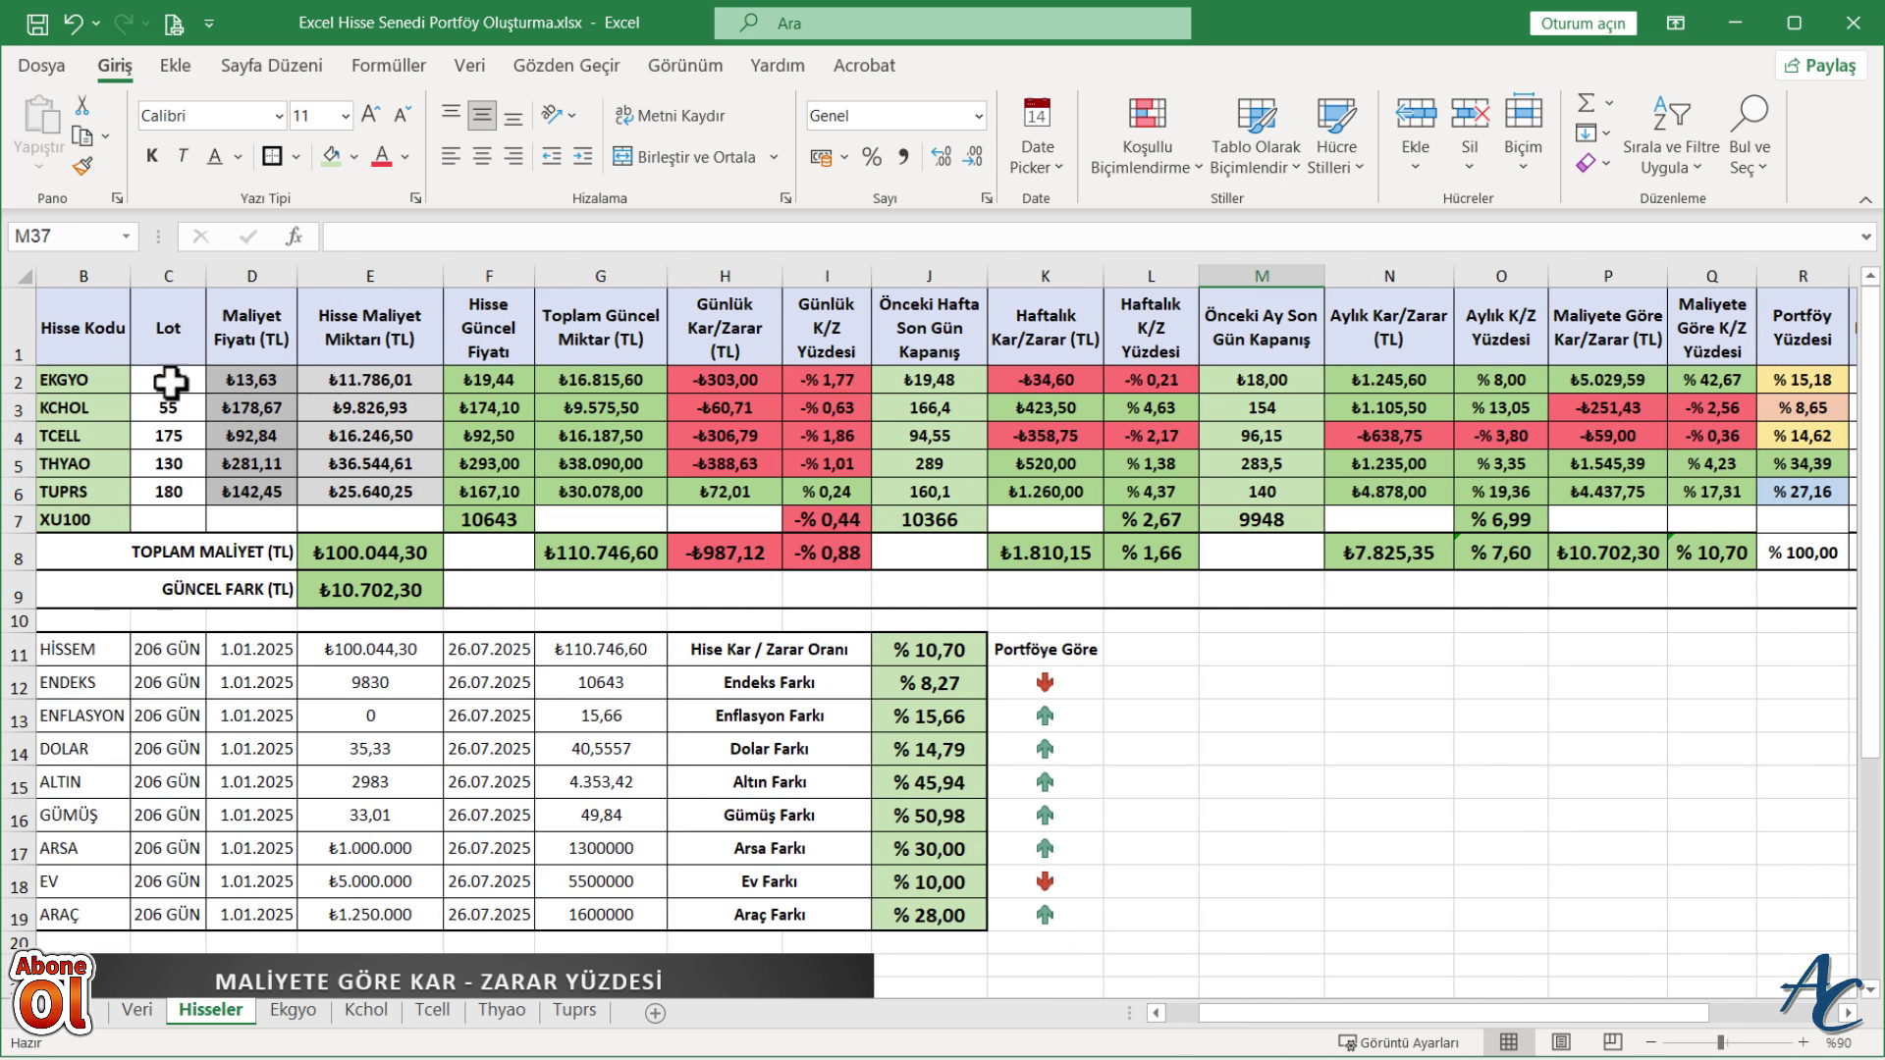
- Select stock codes B2:B6 together with the Portföy Yüzdesi values in R2:R6
{"action": "left_click_drag", "start_coordinate": [94, 378], "coordinate": [90, 491]}
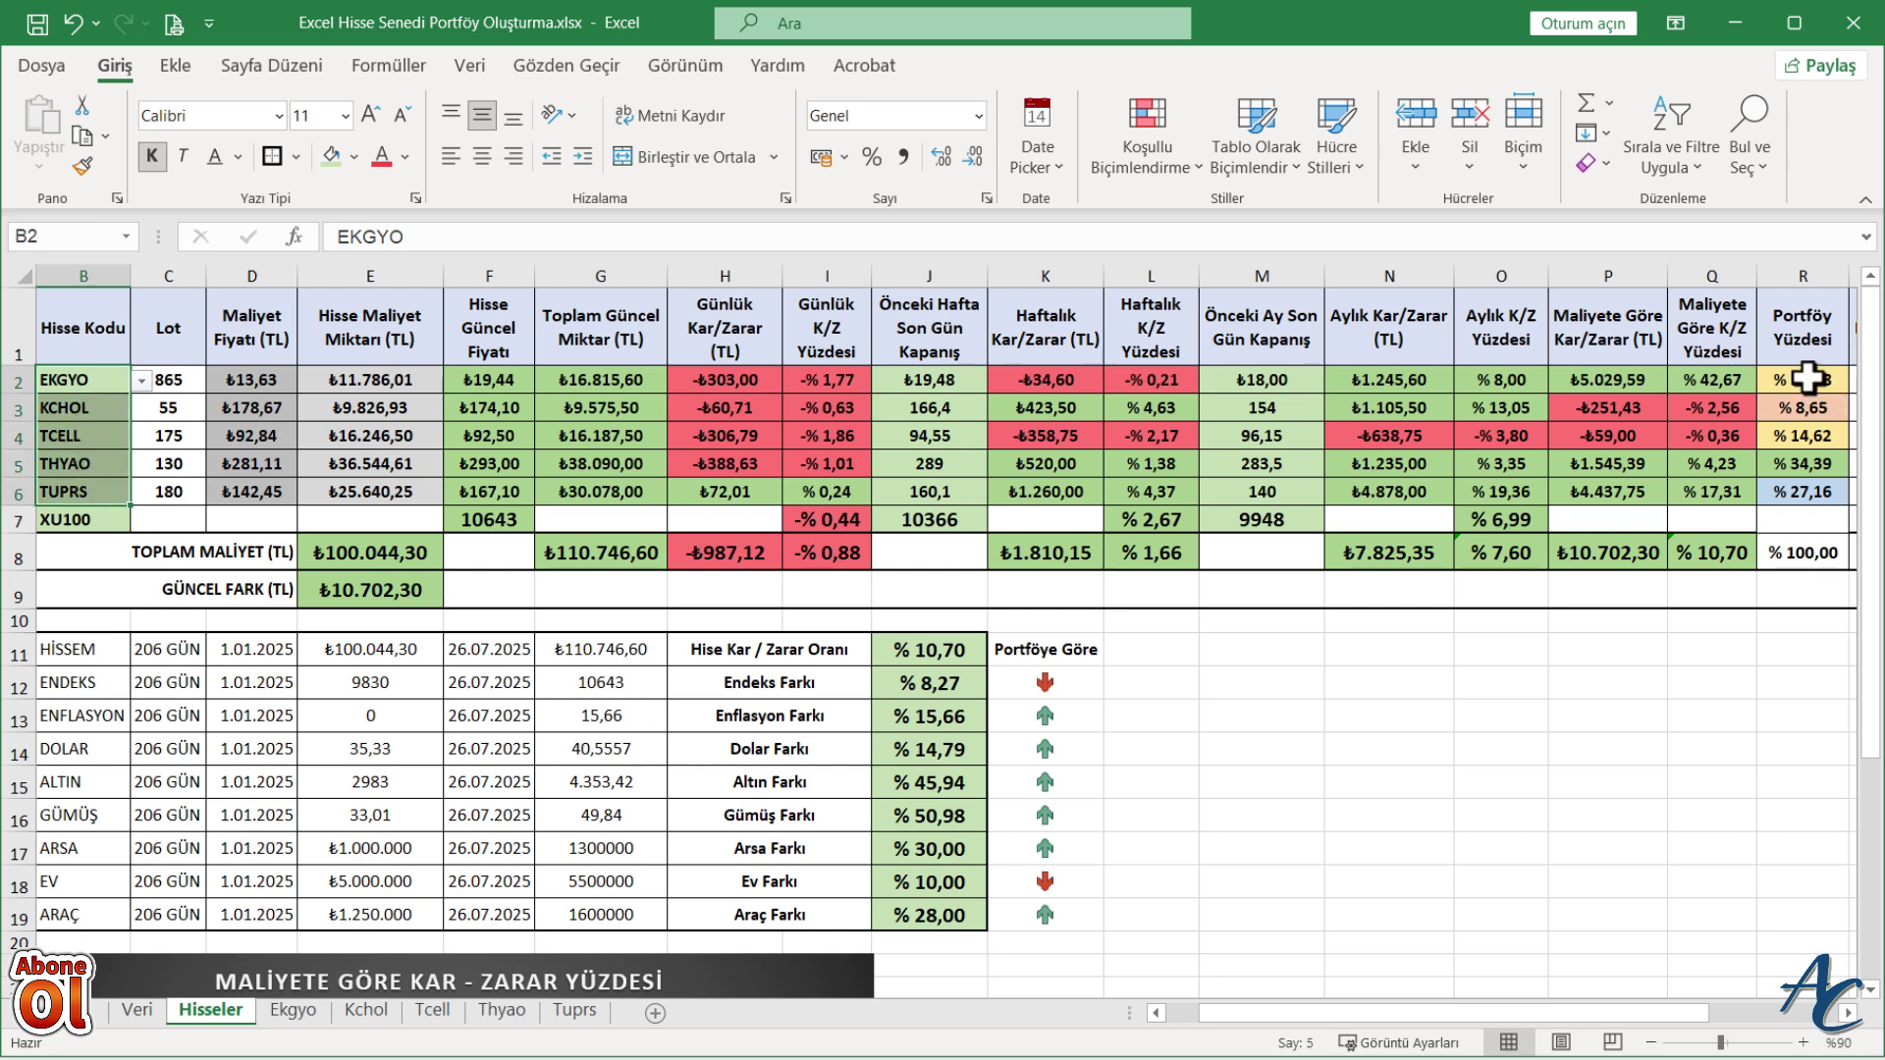
{"action": "left_click_drag", "start_coordinate": [1806, 378], "coordinate": [1806, 488], "text": "ctrl"}
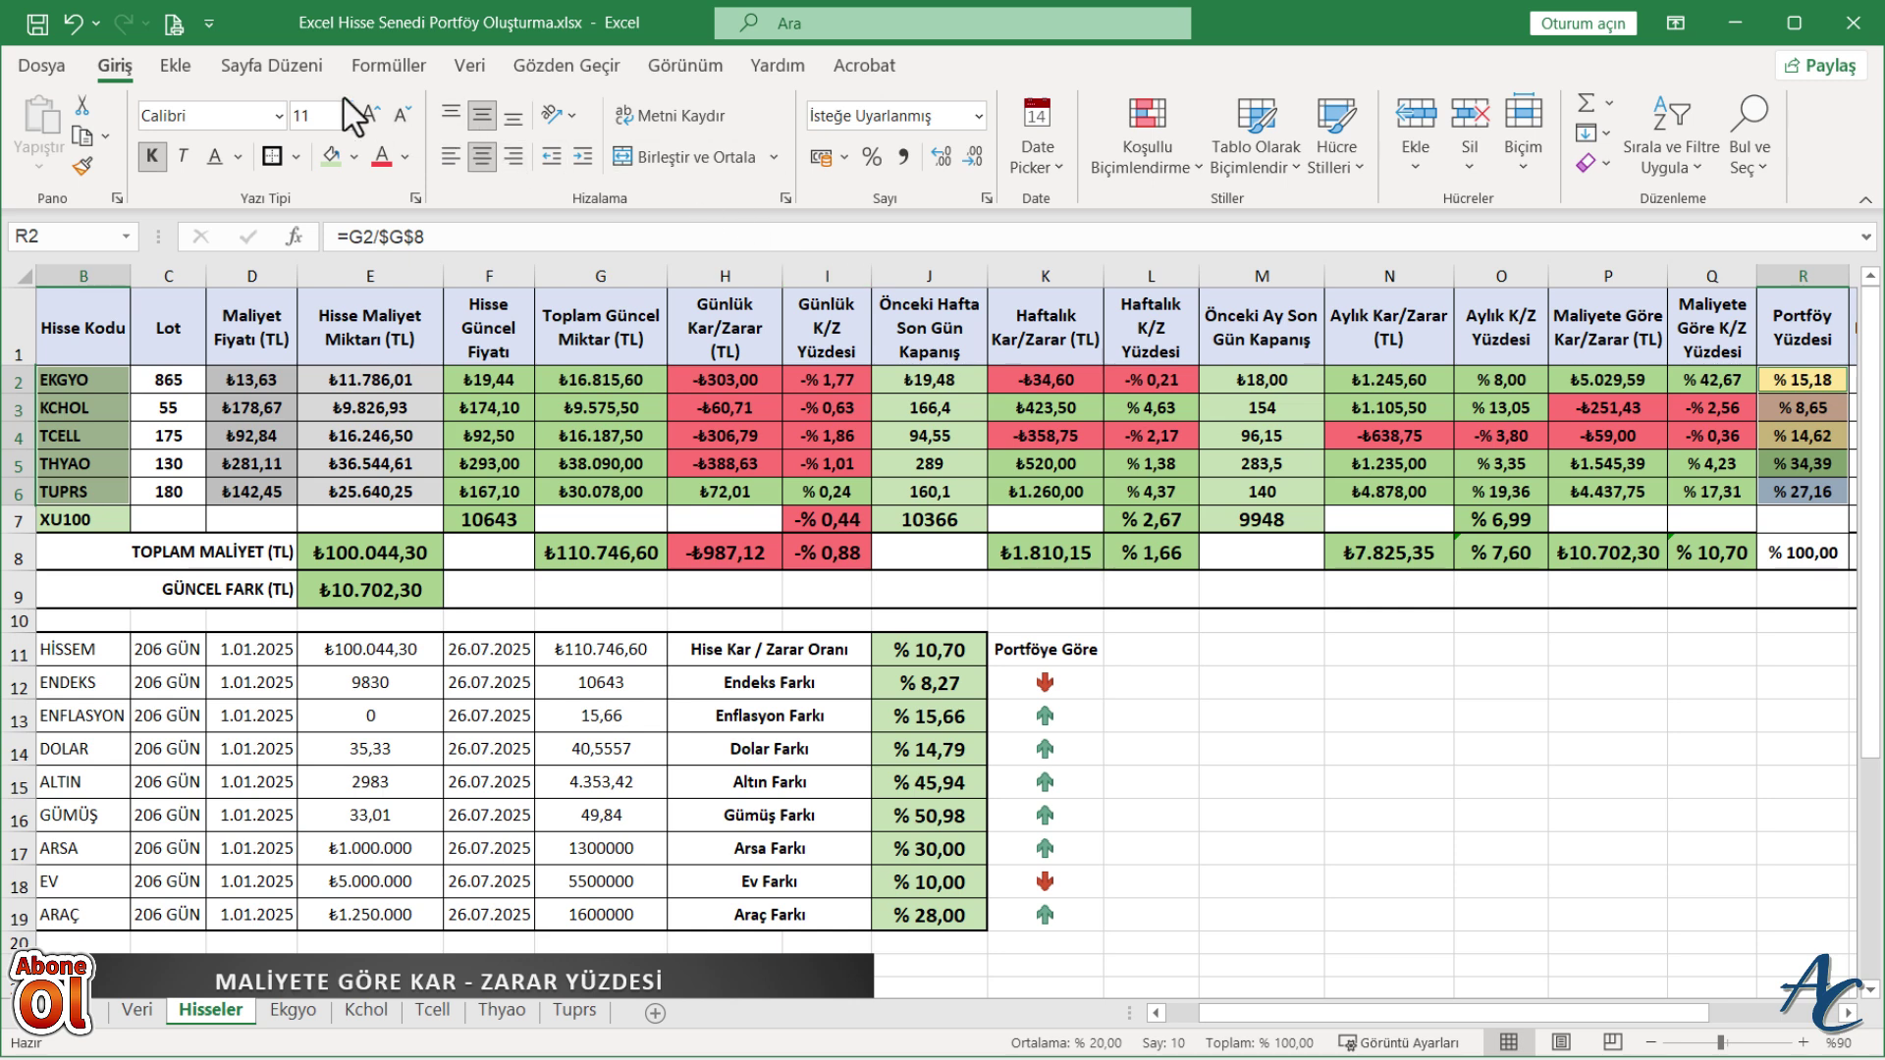
{"action": "left_click", "coordinate": [183, 69]}
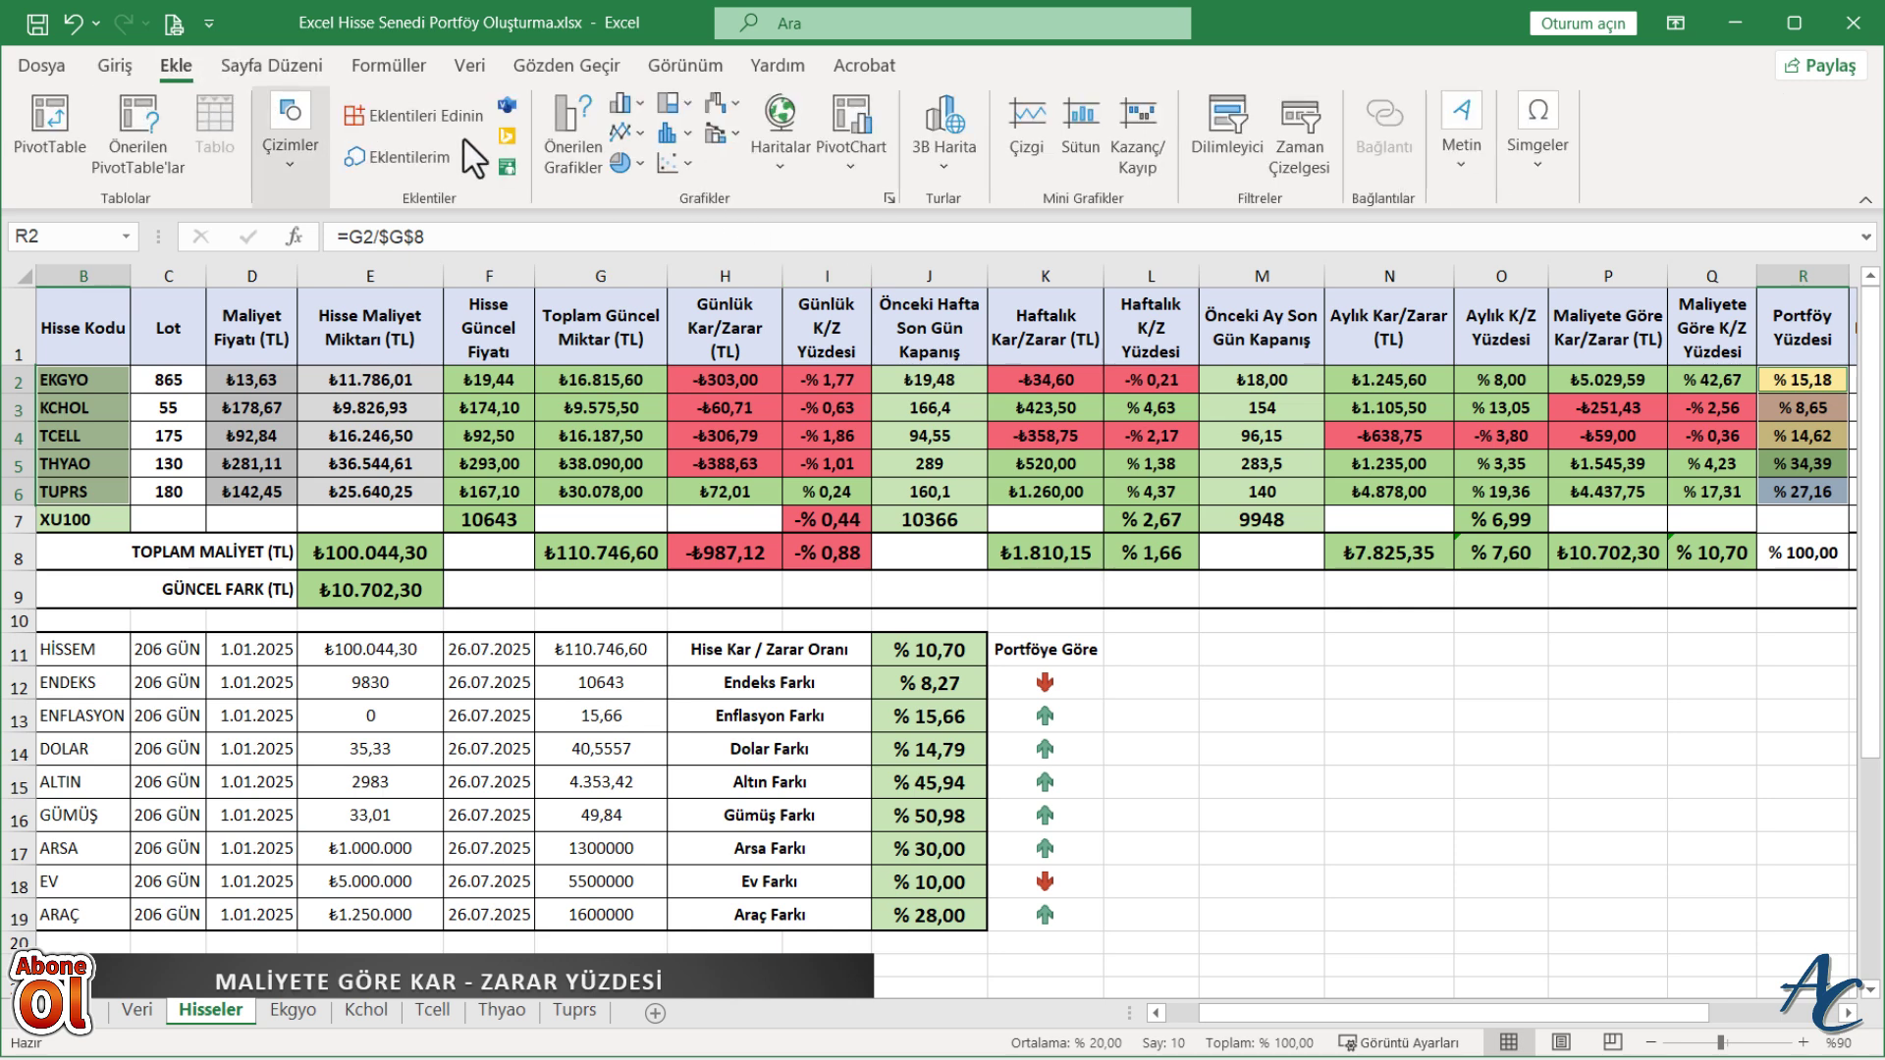
- Insert a 2-D pie chart of portfolio shares and place it beside rows 11–19
{"action": "left_click", "coordinate": [638, 164]}
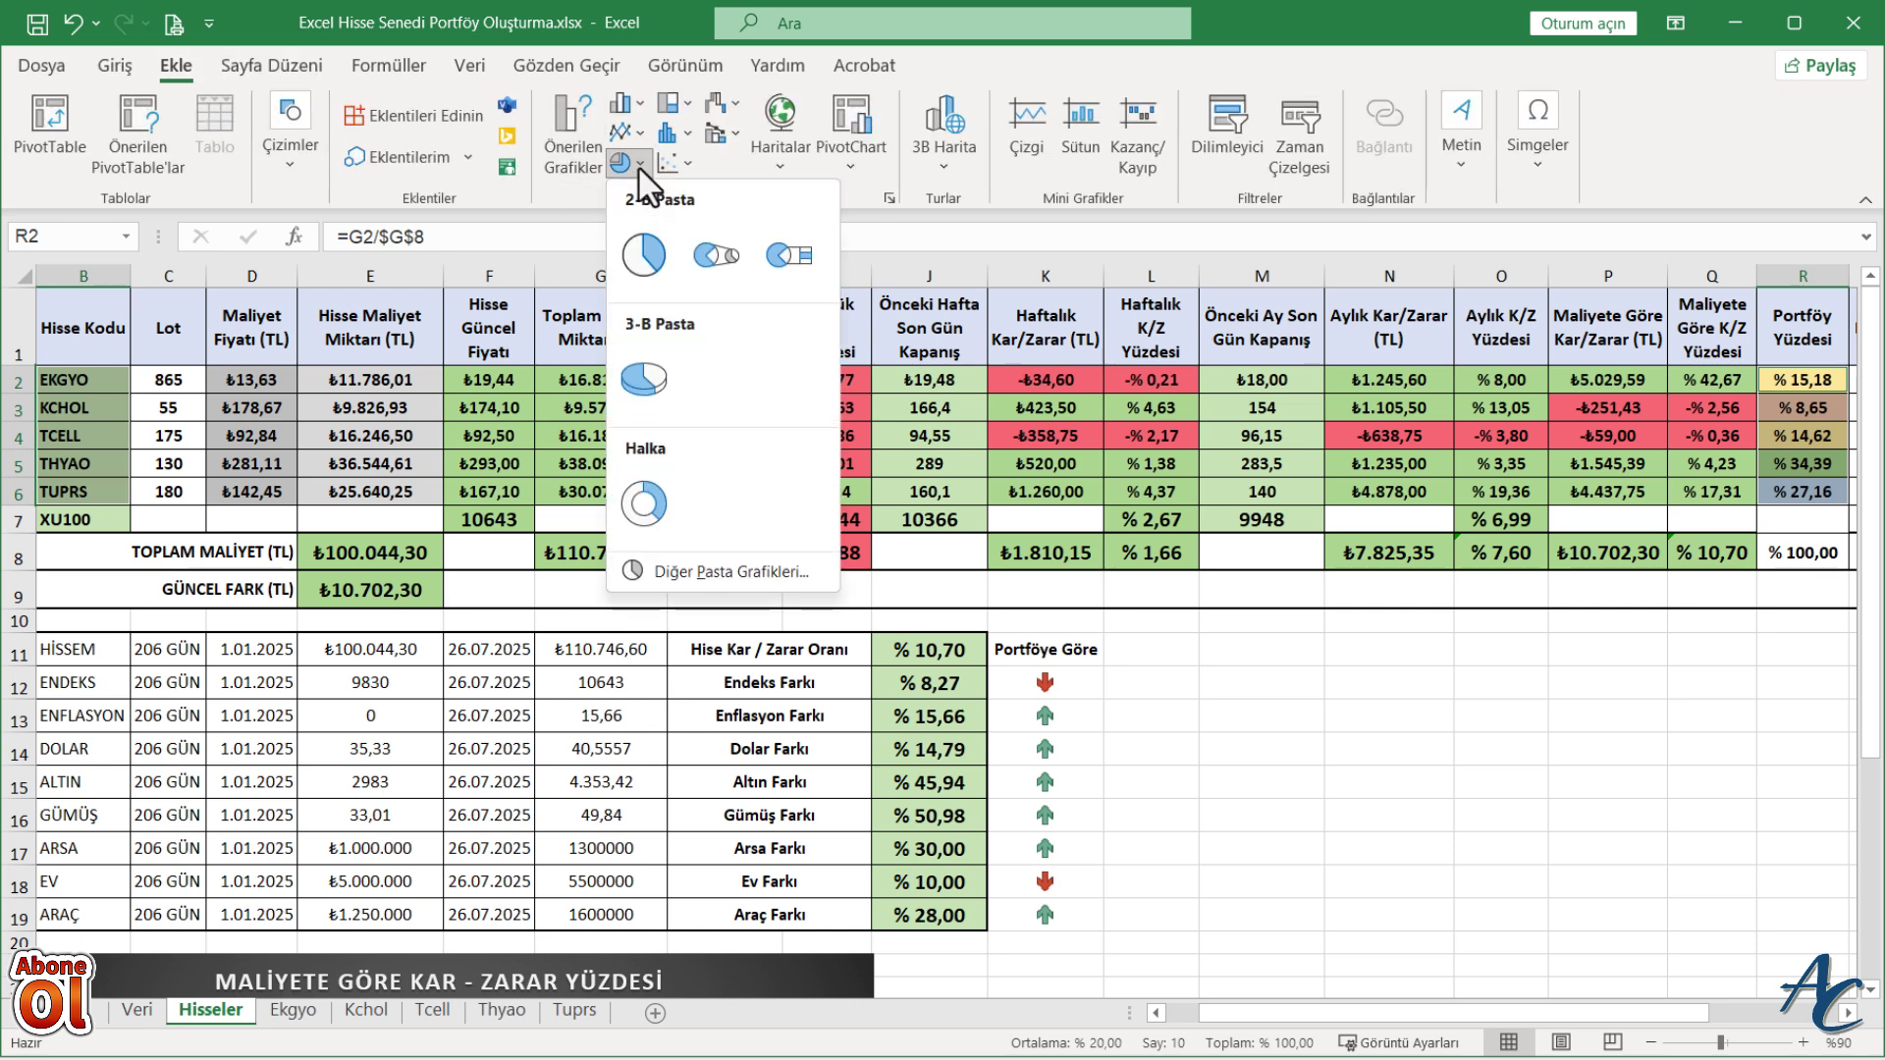
{"action": "left_click", "coordinate": [646, 258]}
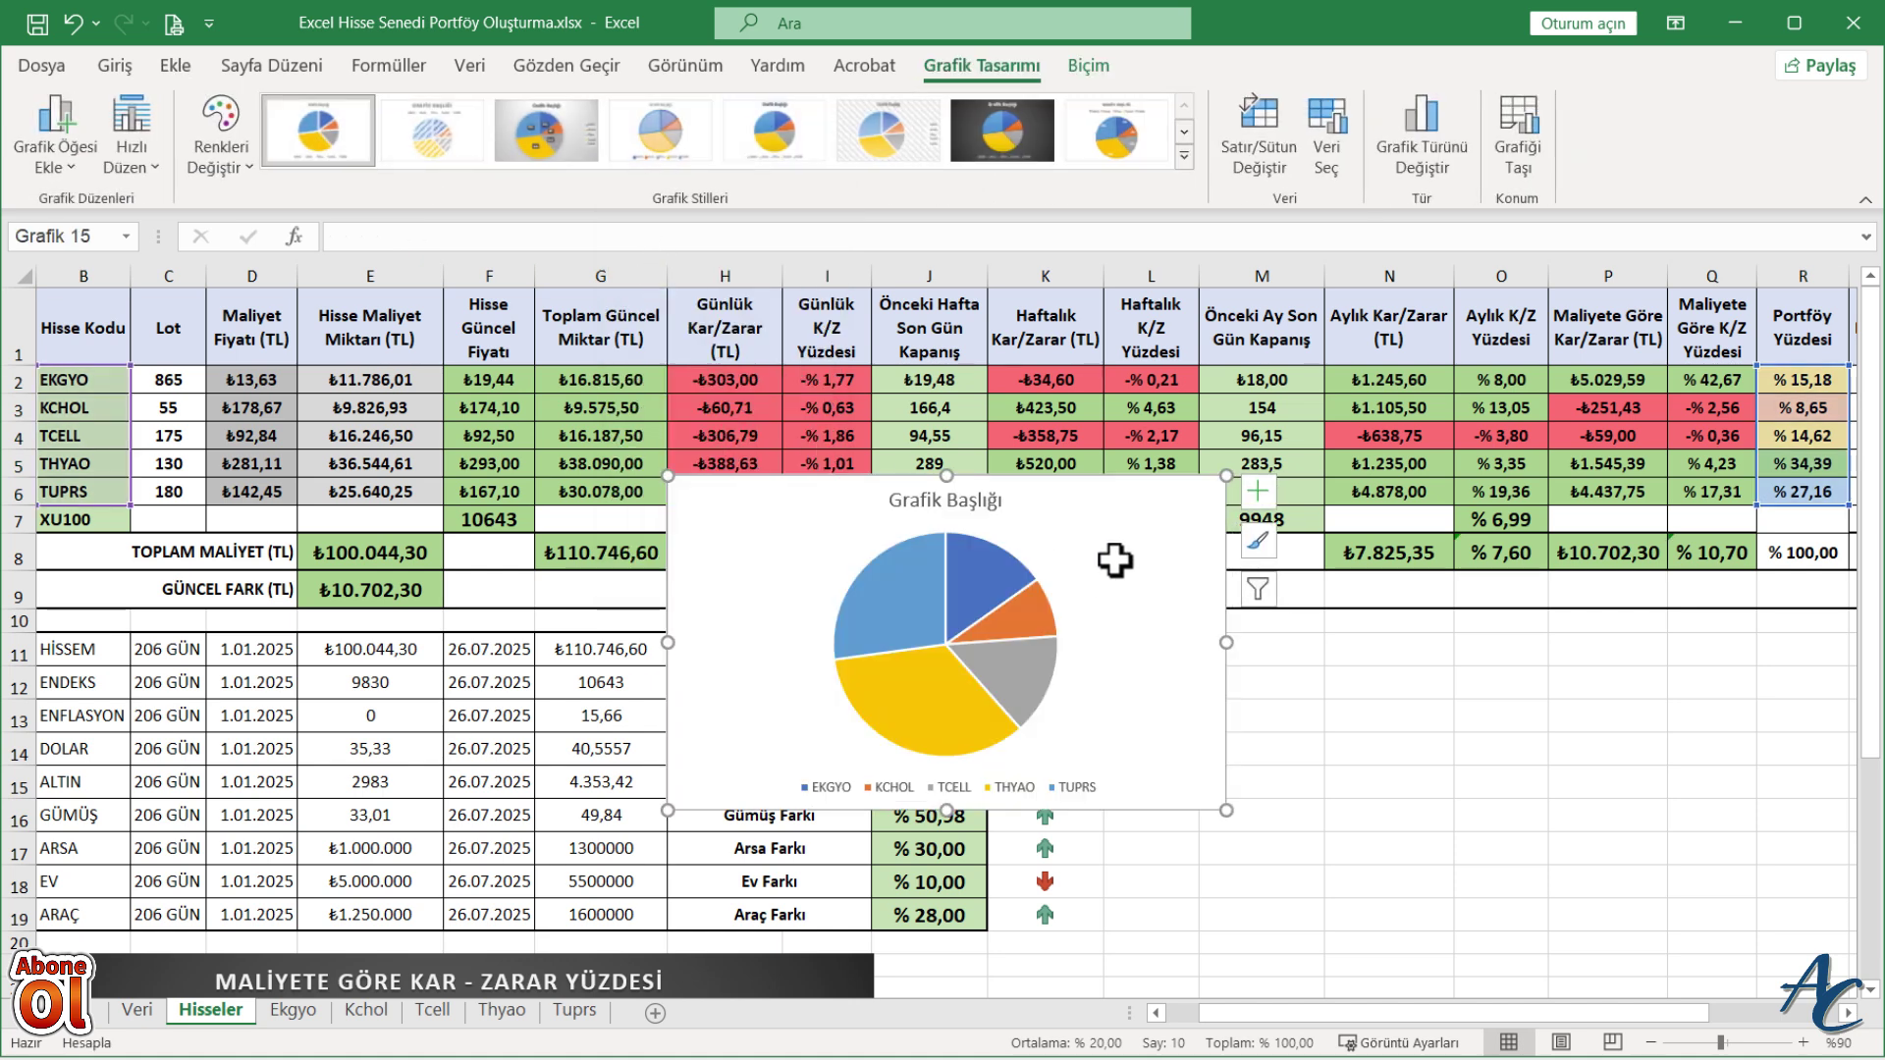
{"action": "left_click_drag", "start_coordinate": [1104, 528], "coordinate": [1536, 709]}
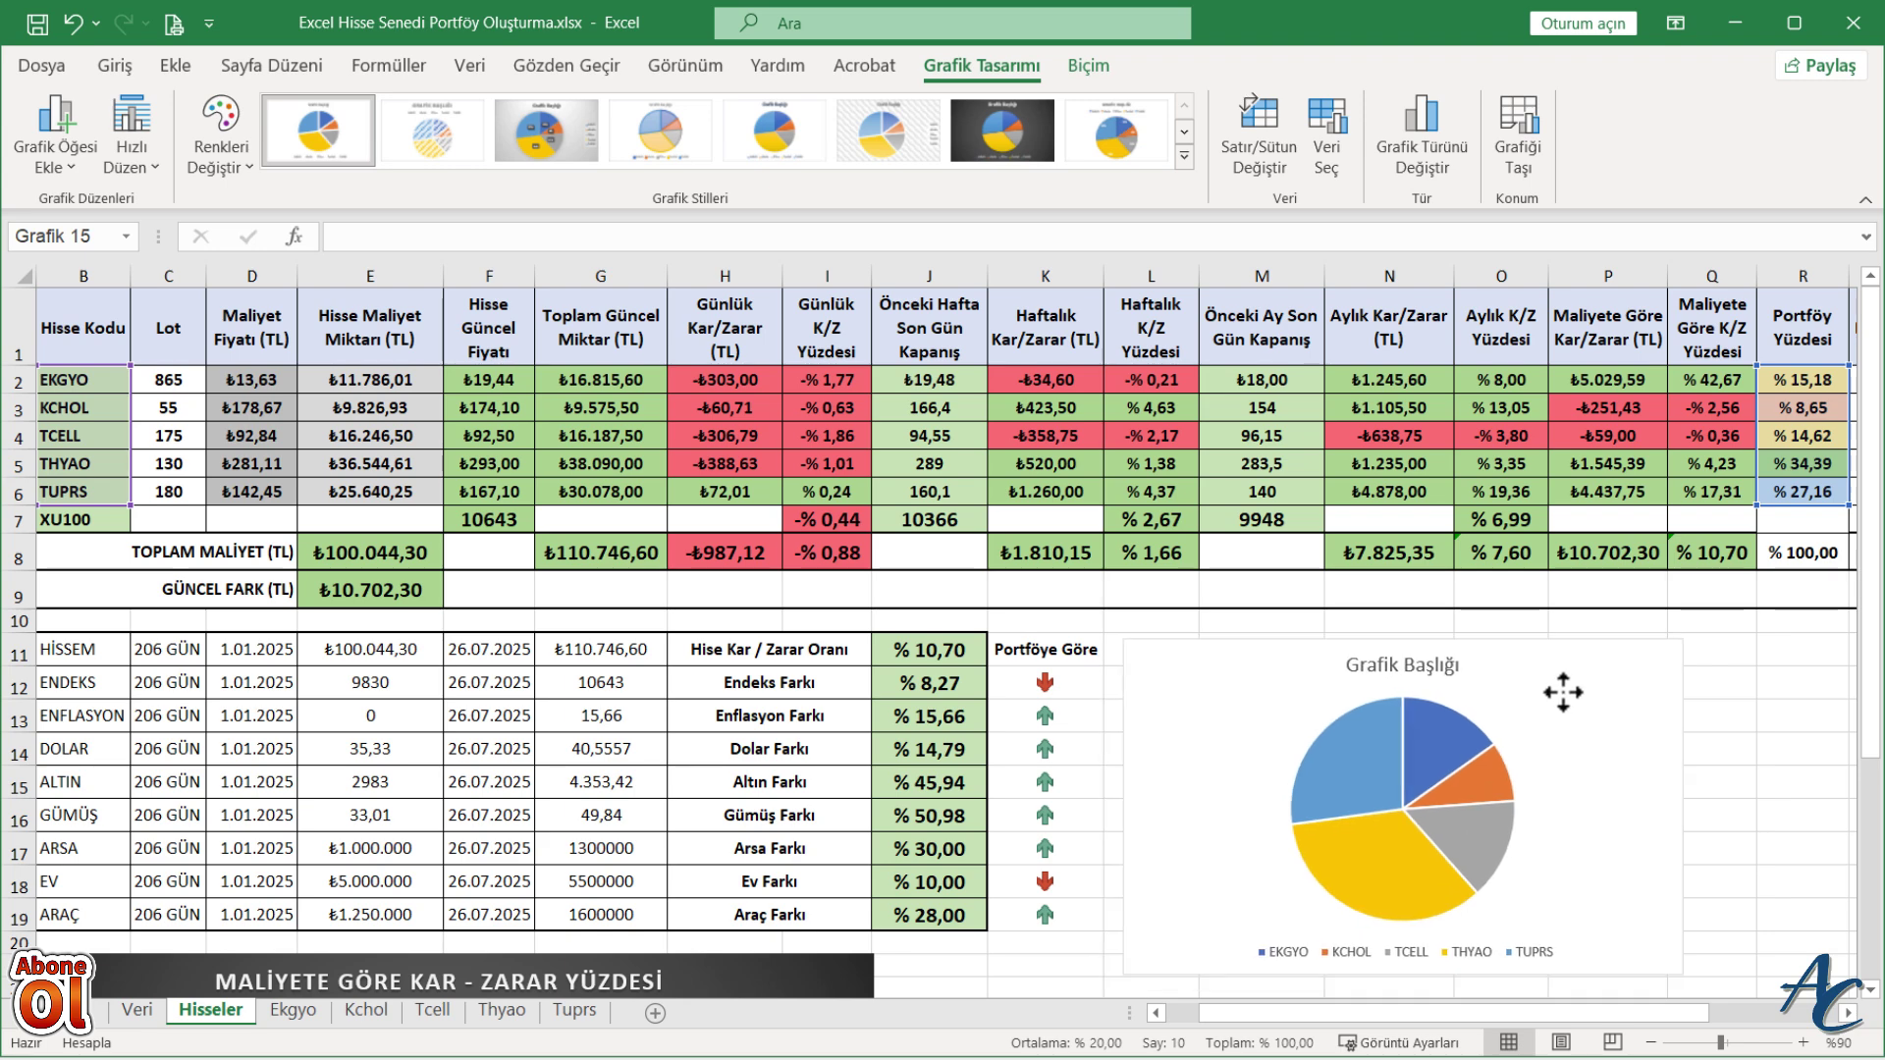
{"action": "left_click_drag", "start_coordinate": [1536, 709], "coordinate": [1548, 684]}
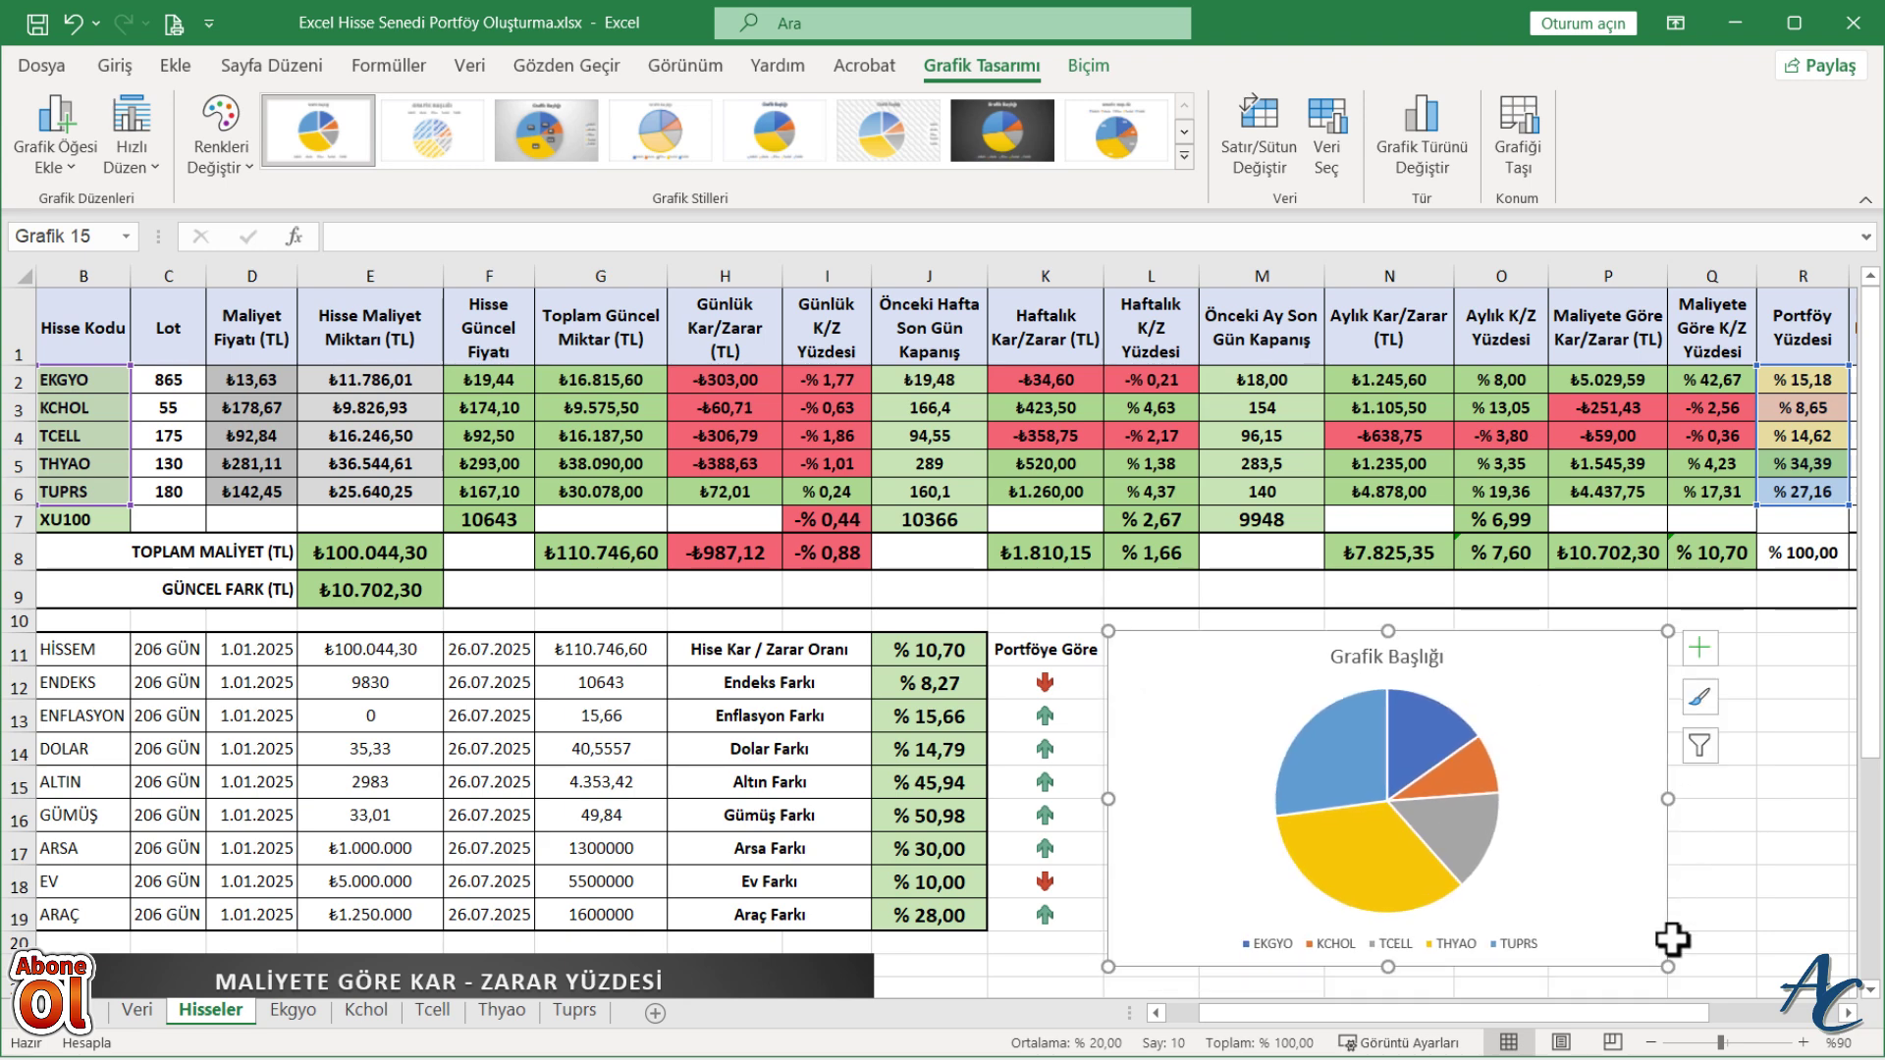
{"action": "left_click_drag", "start_coordinate": [1671, 975], "coordinate": [1767, 972]}
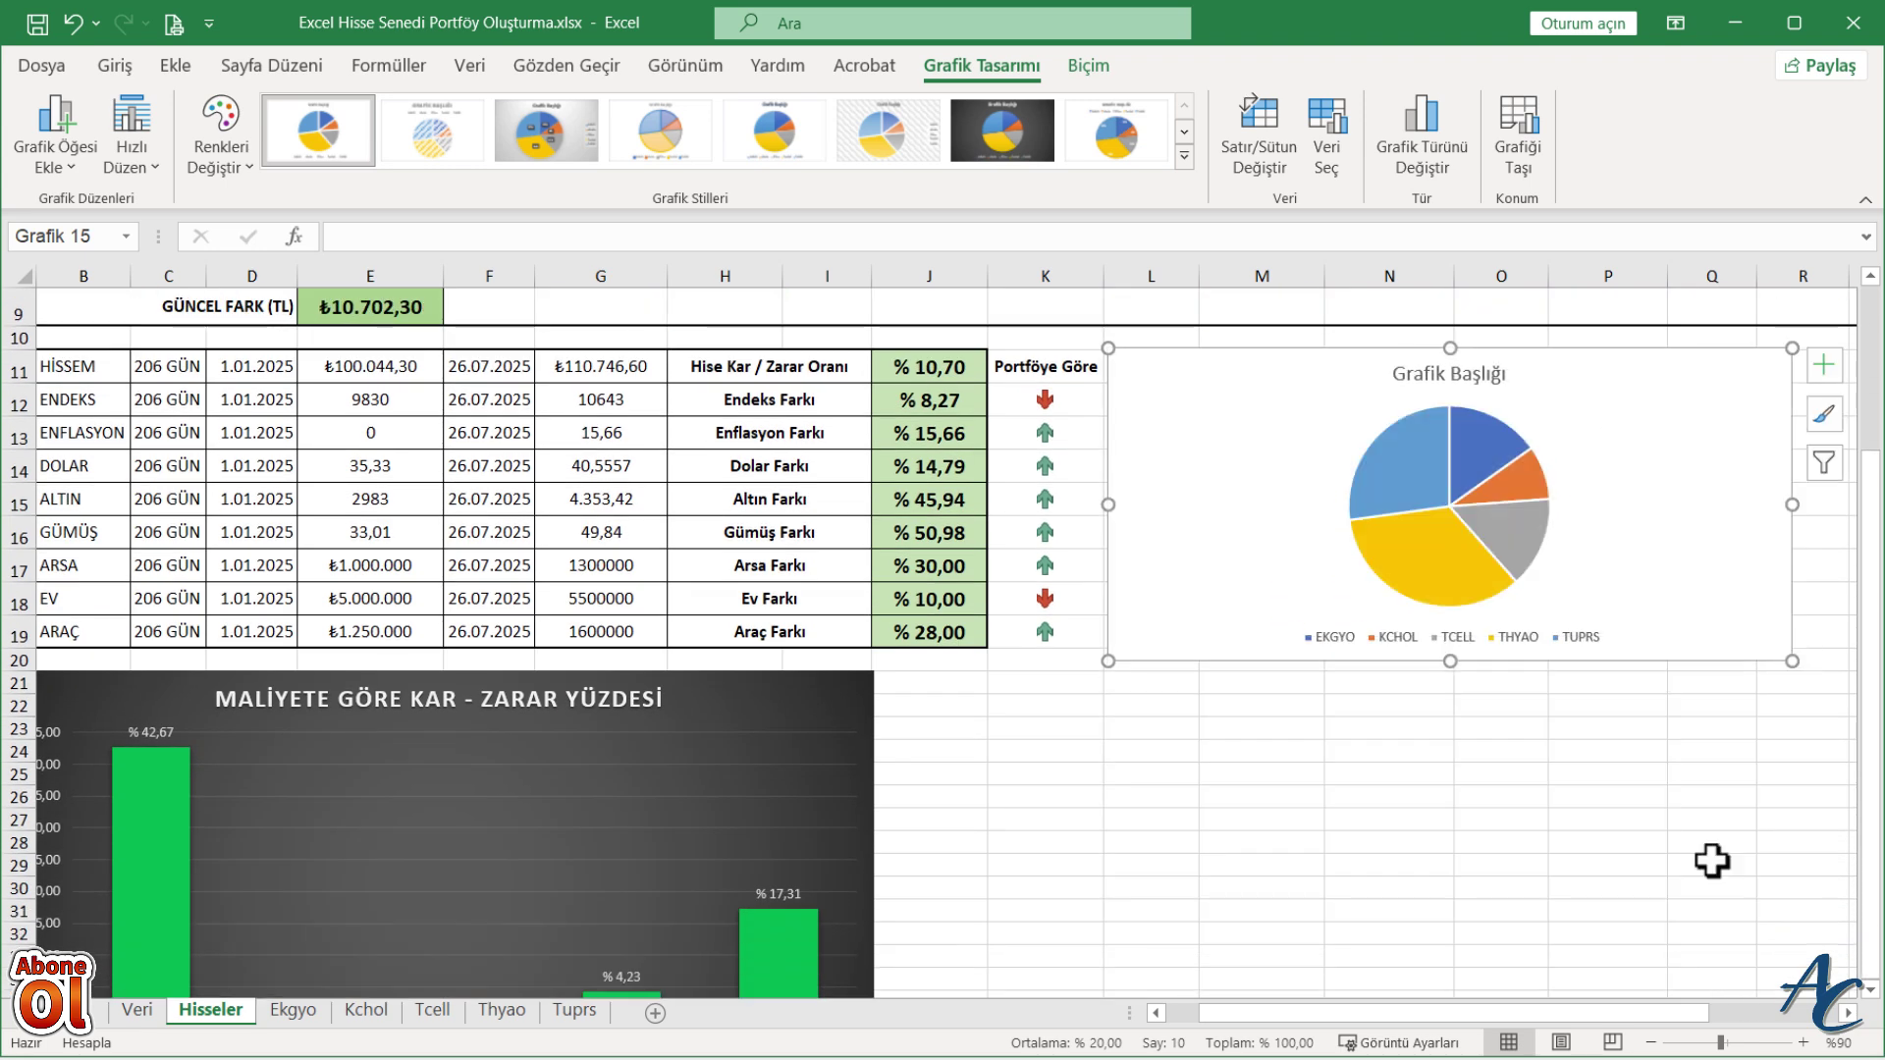
{"action": "scroll", "coordinate": [1710, 864], "scroll_direction": "up", "scroll_amount": 1}
{"action": "scroll", "coordinate": [1708, 868], "scroll_direction": "up", "scroll_amount": 1}
{"action": "scroll", "coordinate": [1704, 875], "scroll_direction": "down", "scroll_amount": 1}
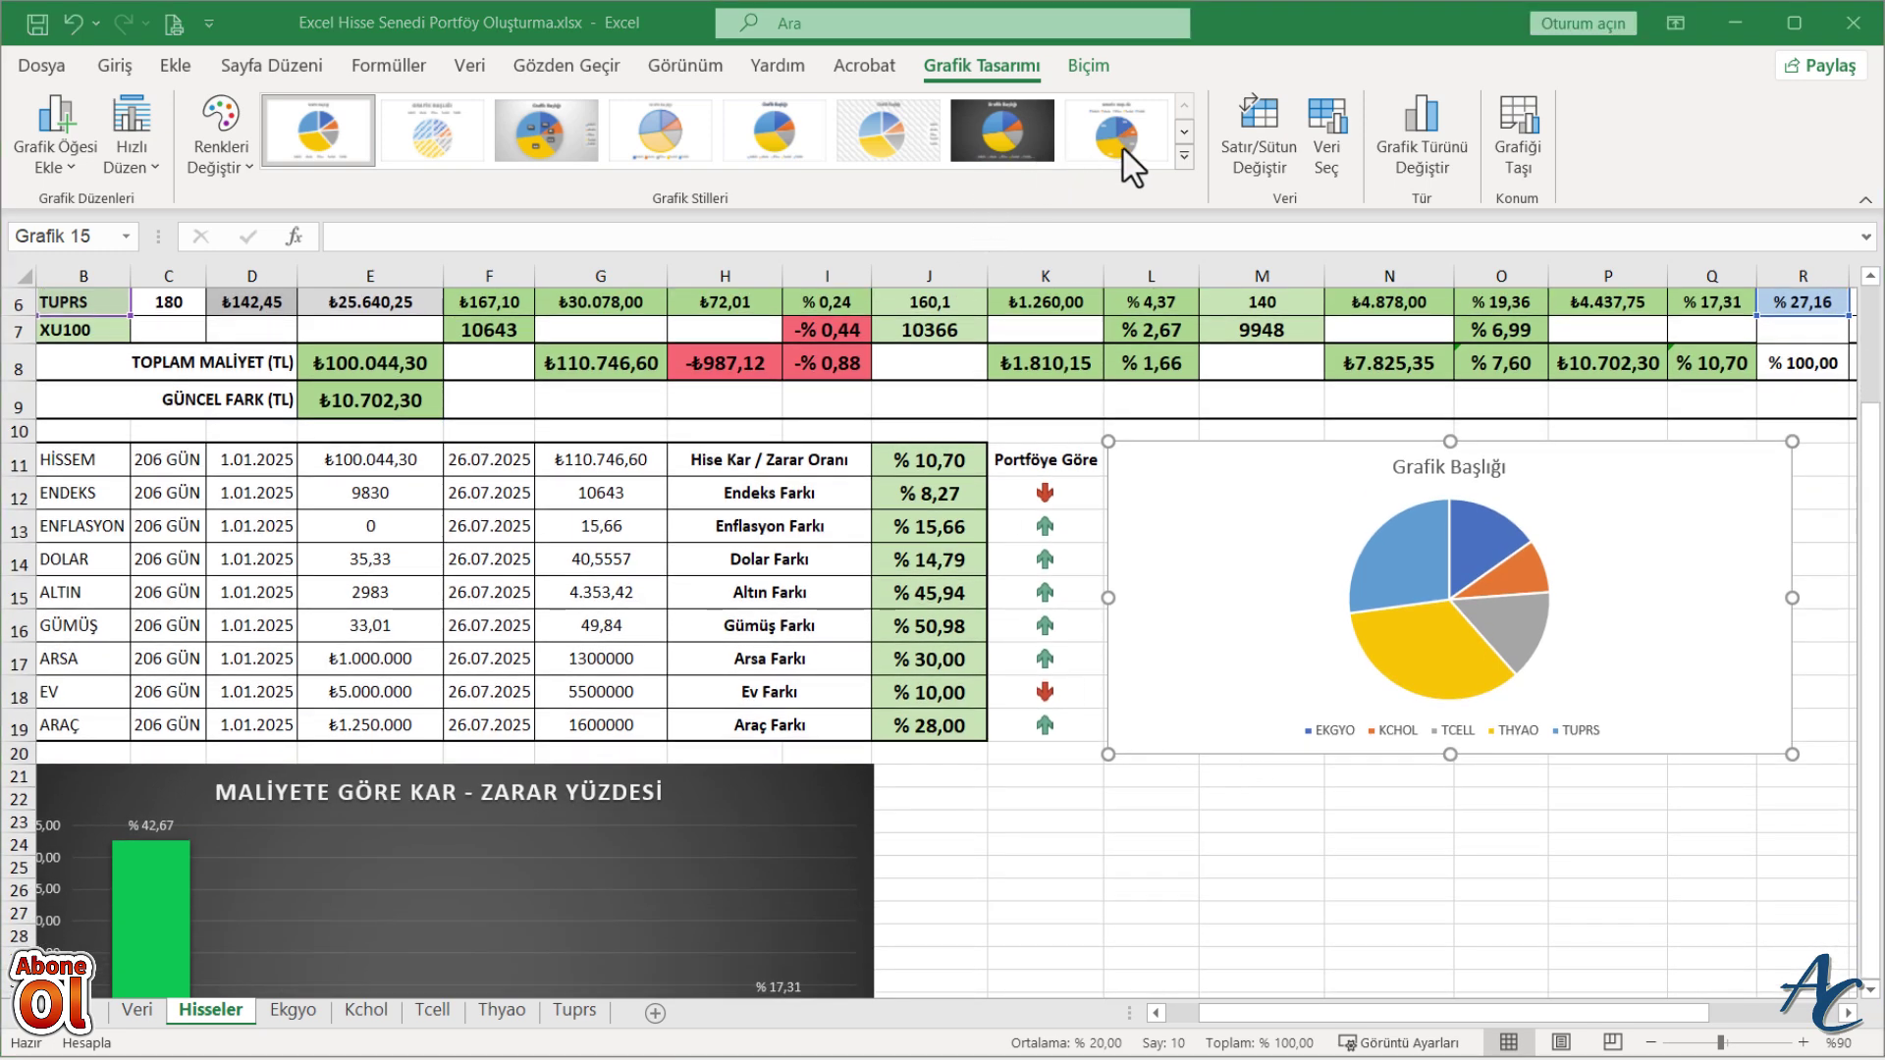
- Apply chart style Stil 11 to show slice percentages
{"action": "left_click", "coordinate": [1185, 132]}
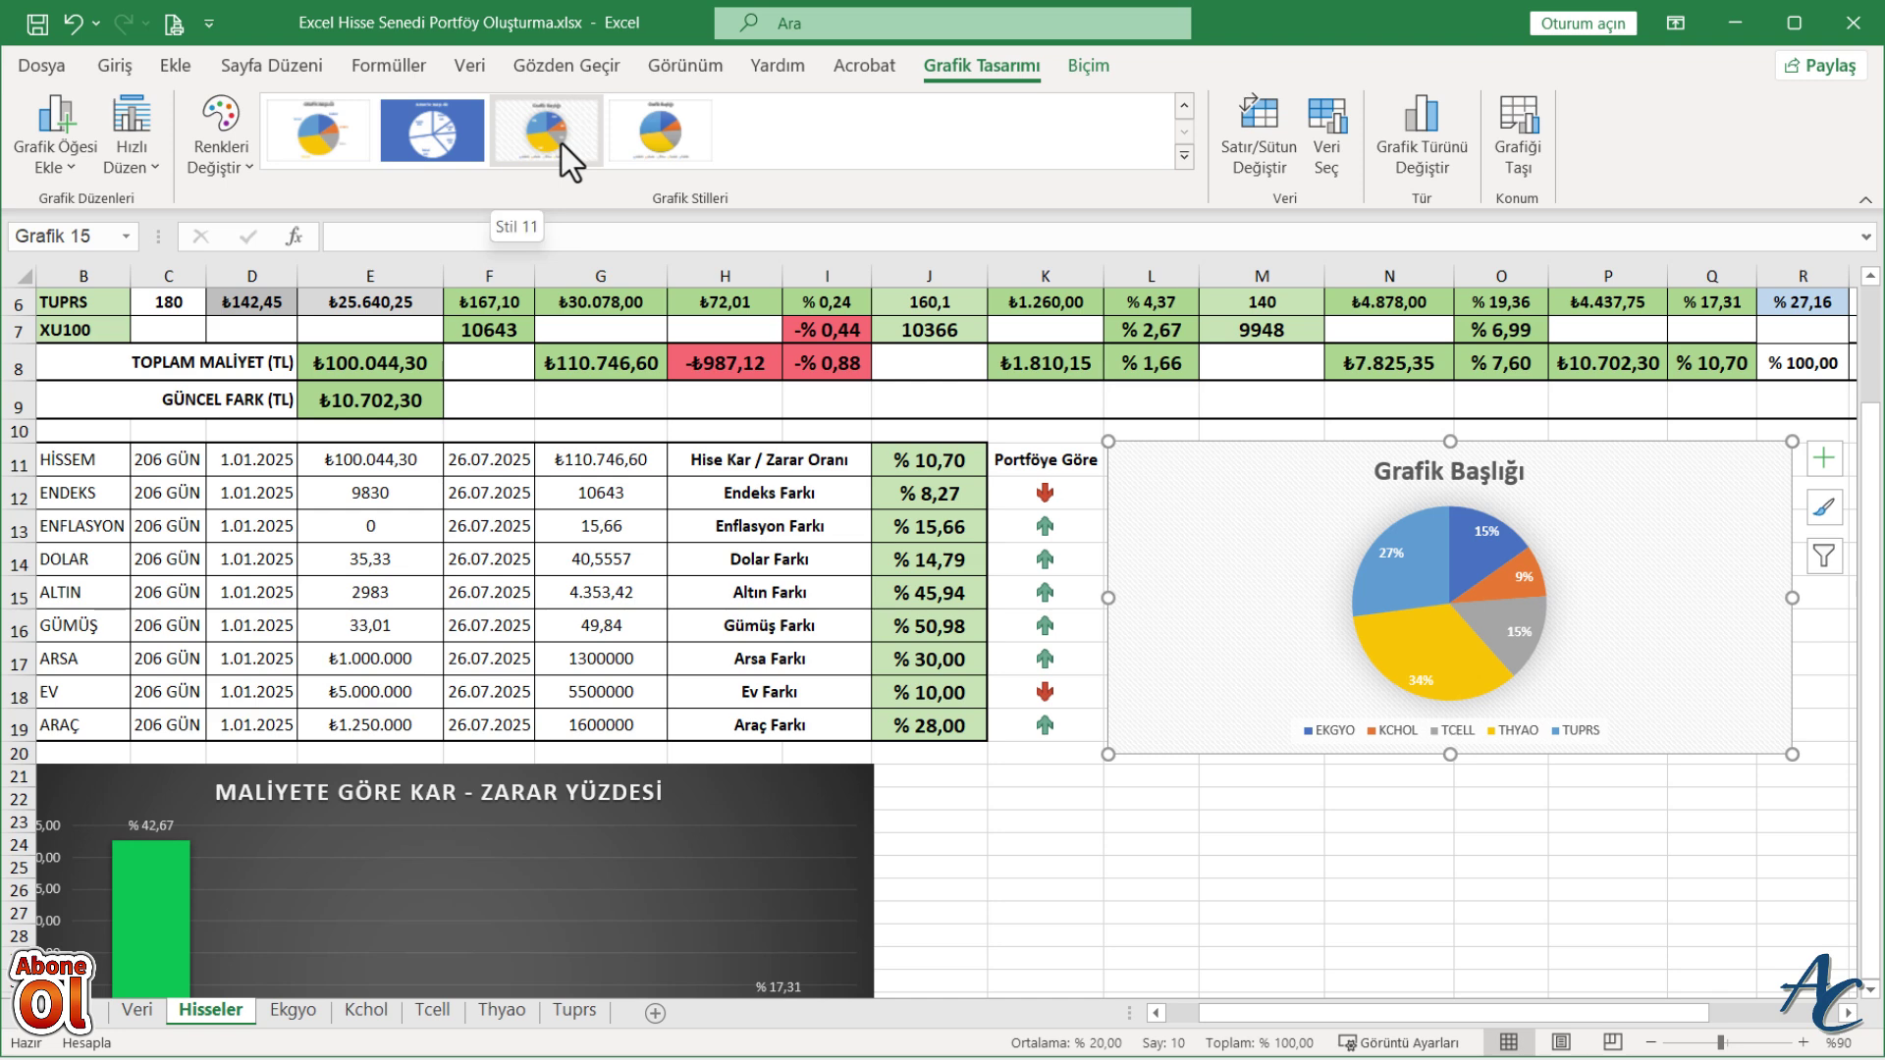
{"action": "scroll", "coordinate": [561, 145], "scroll_direction": "up", "scroll_amount": 1}
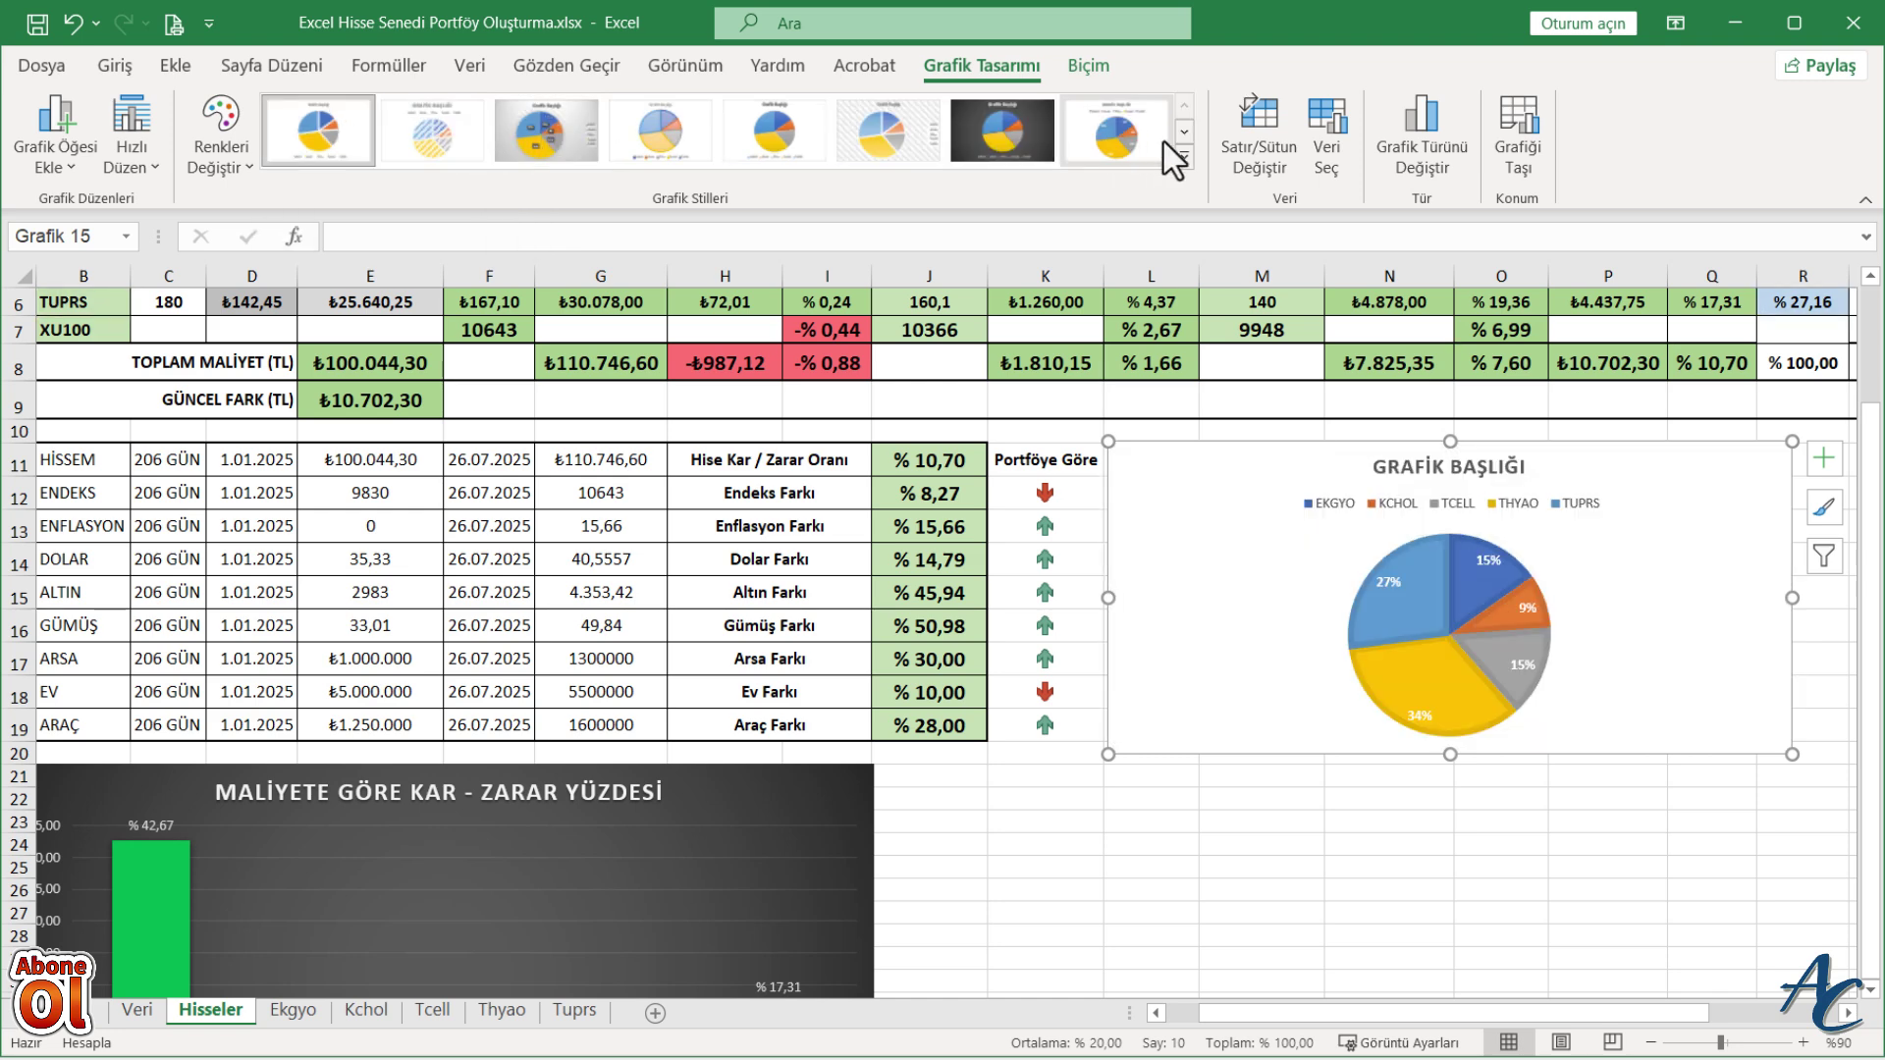
{"action": "left_click", "coordinate": [1185, 131]}
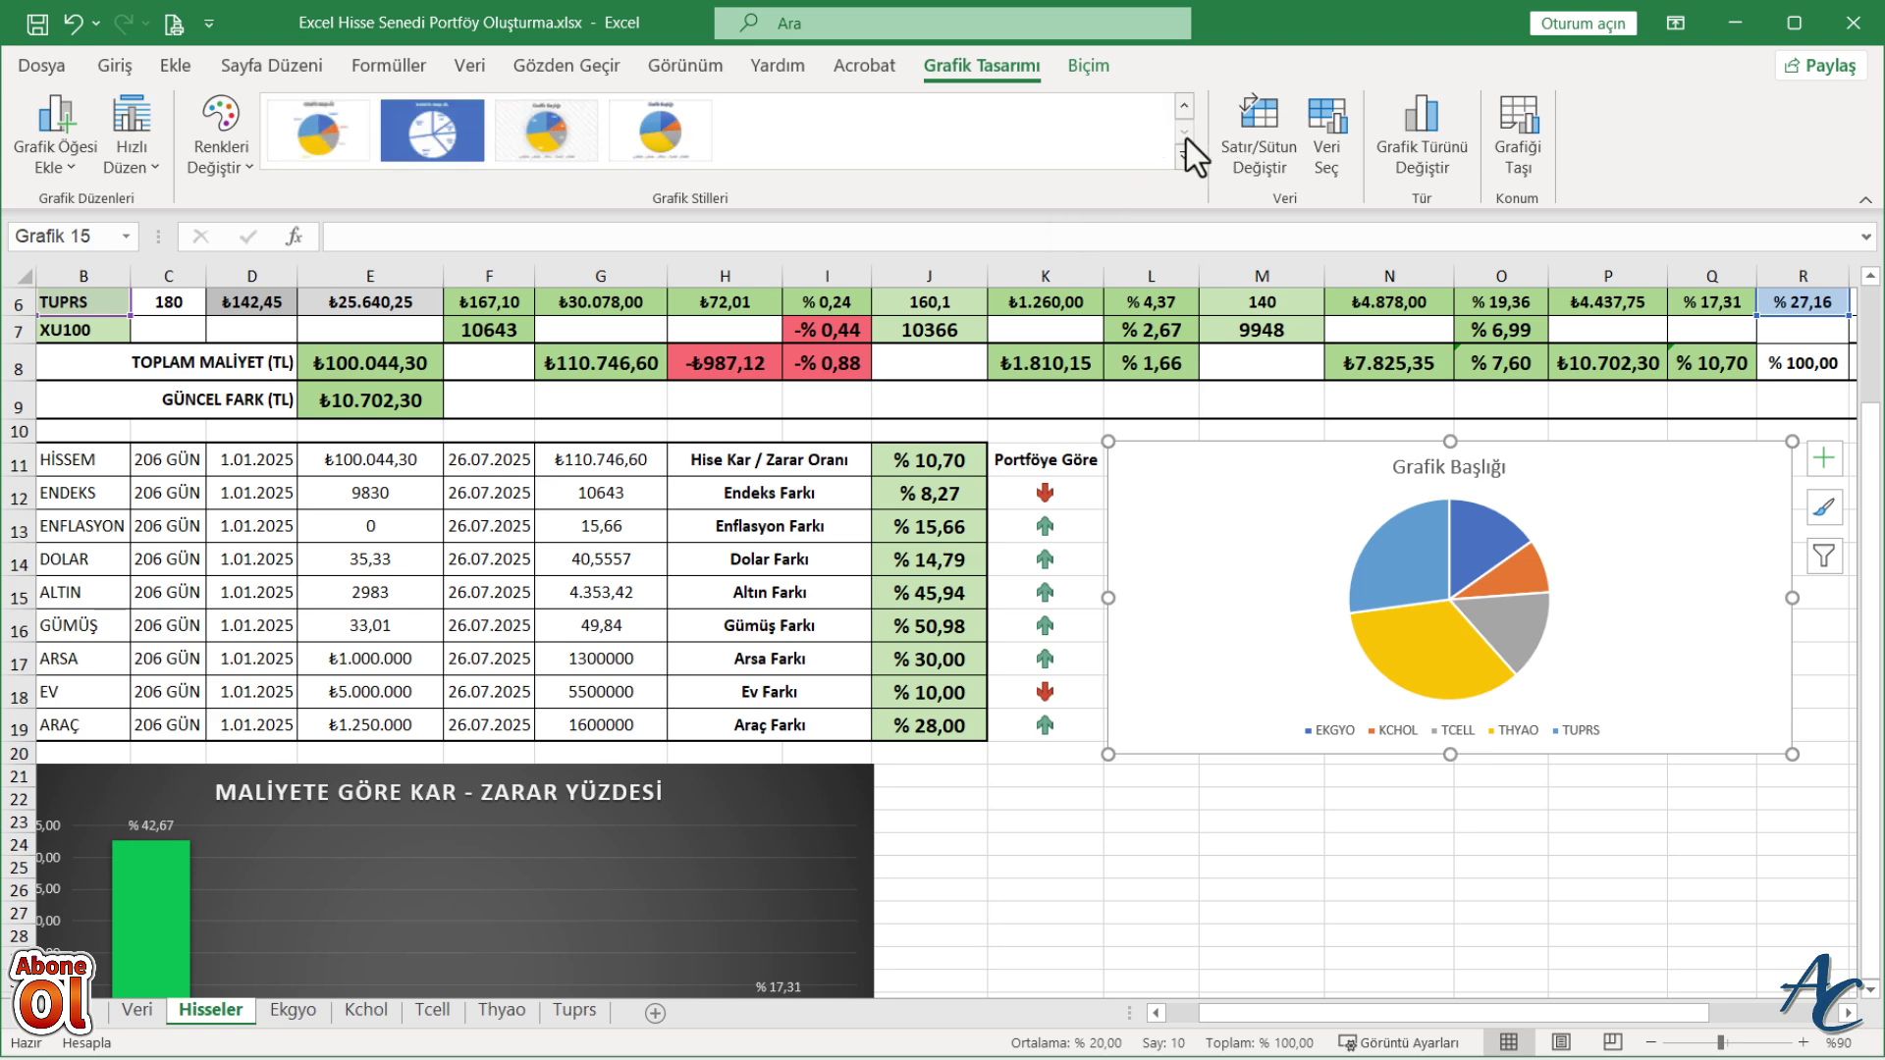
{"action": "left_click", "coordinate": [558, 144]}
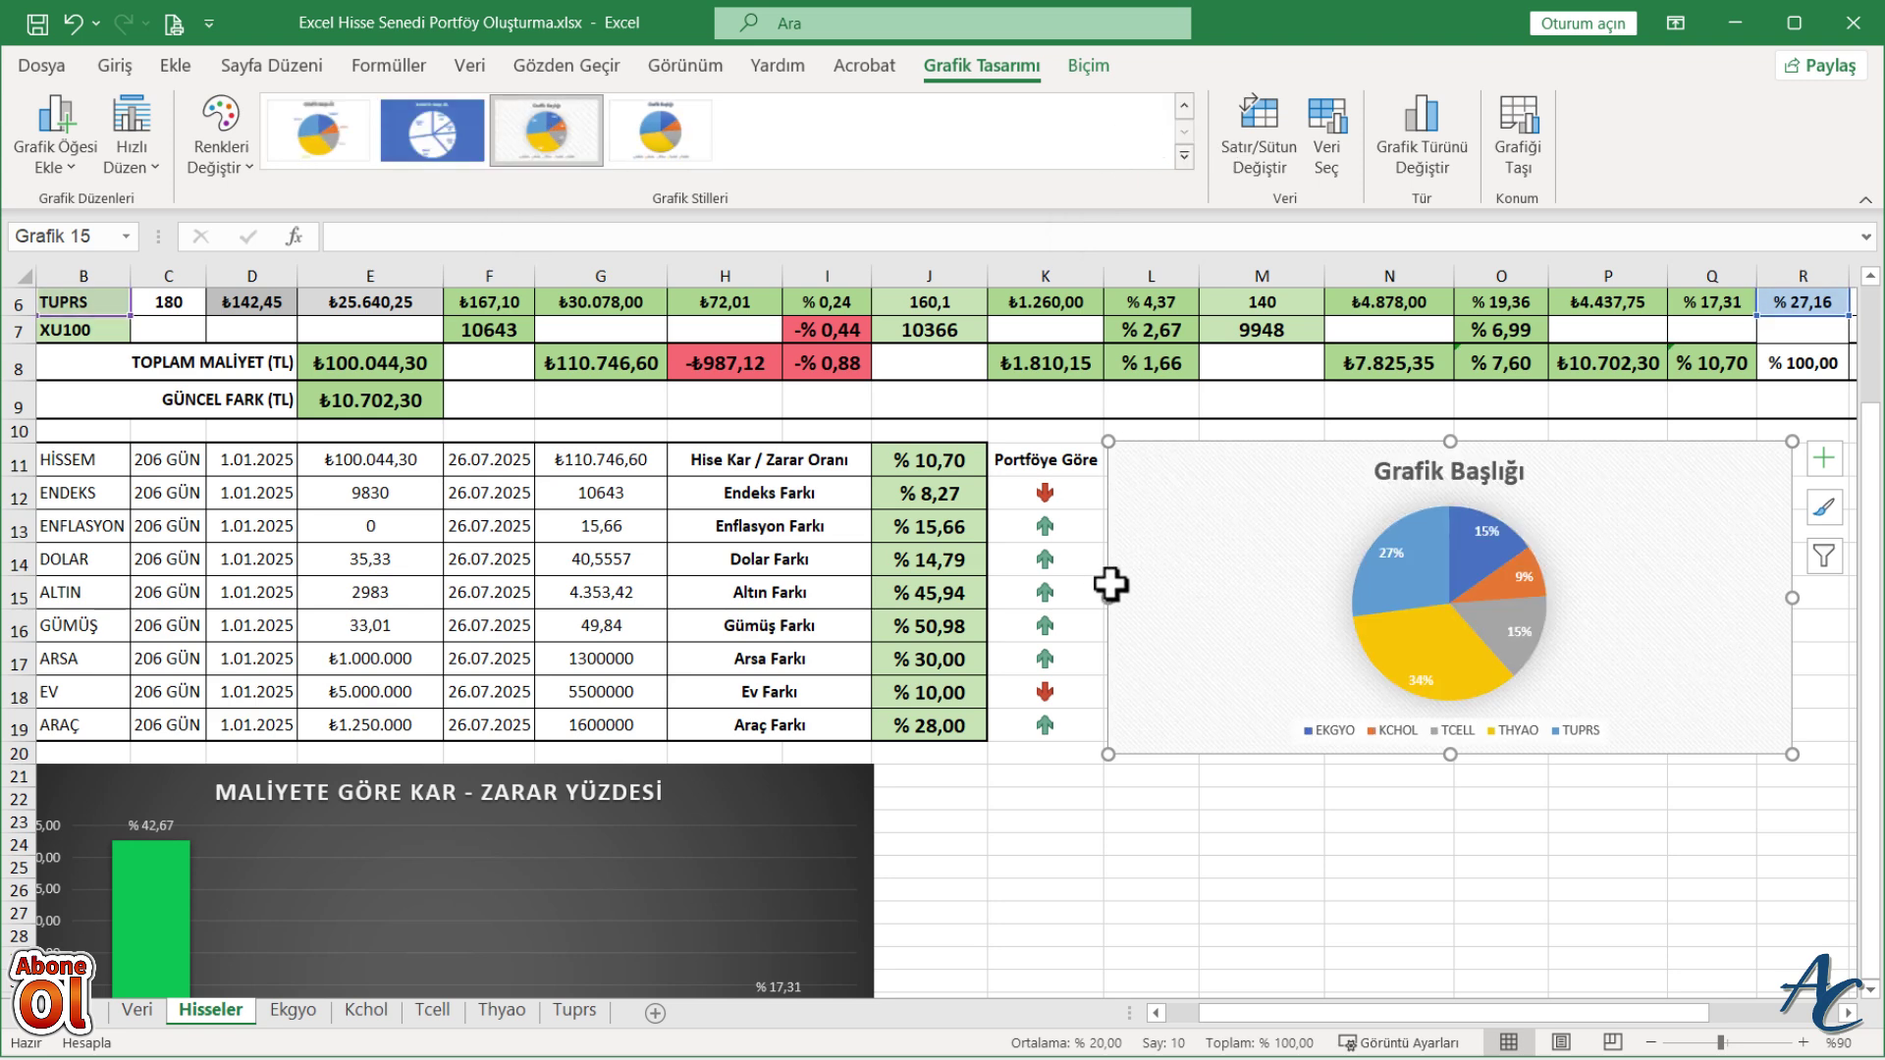
- Label each pie slice with its stock name and percentage, positioned Inside End
{"action": "right_click", "coordinate": [1437, 665]}
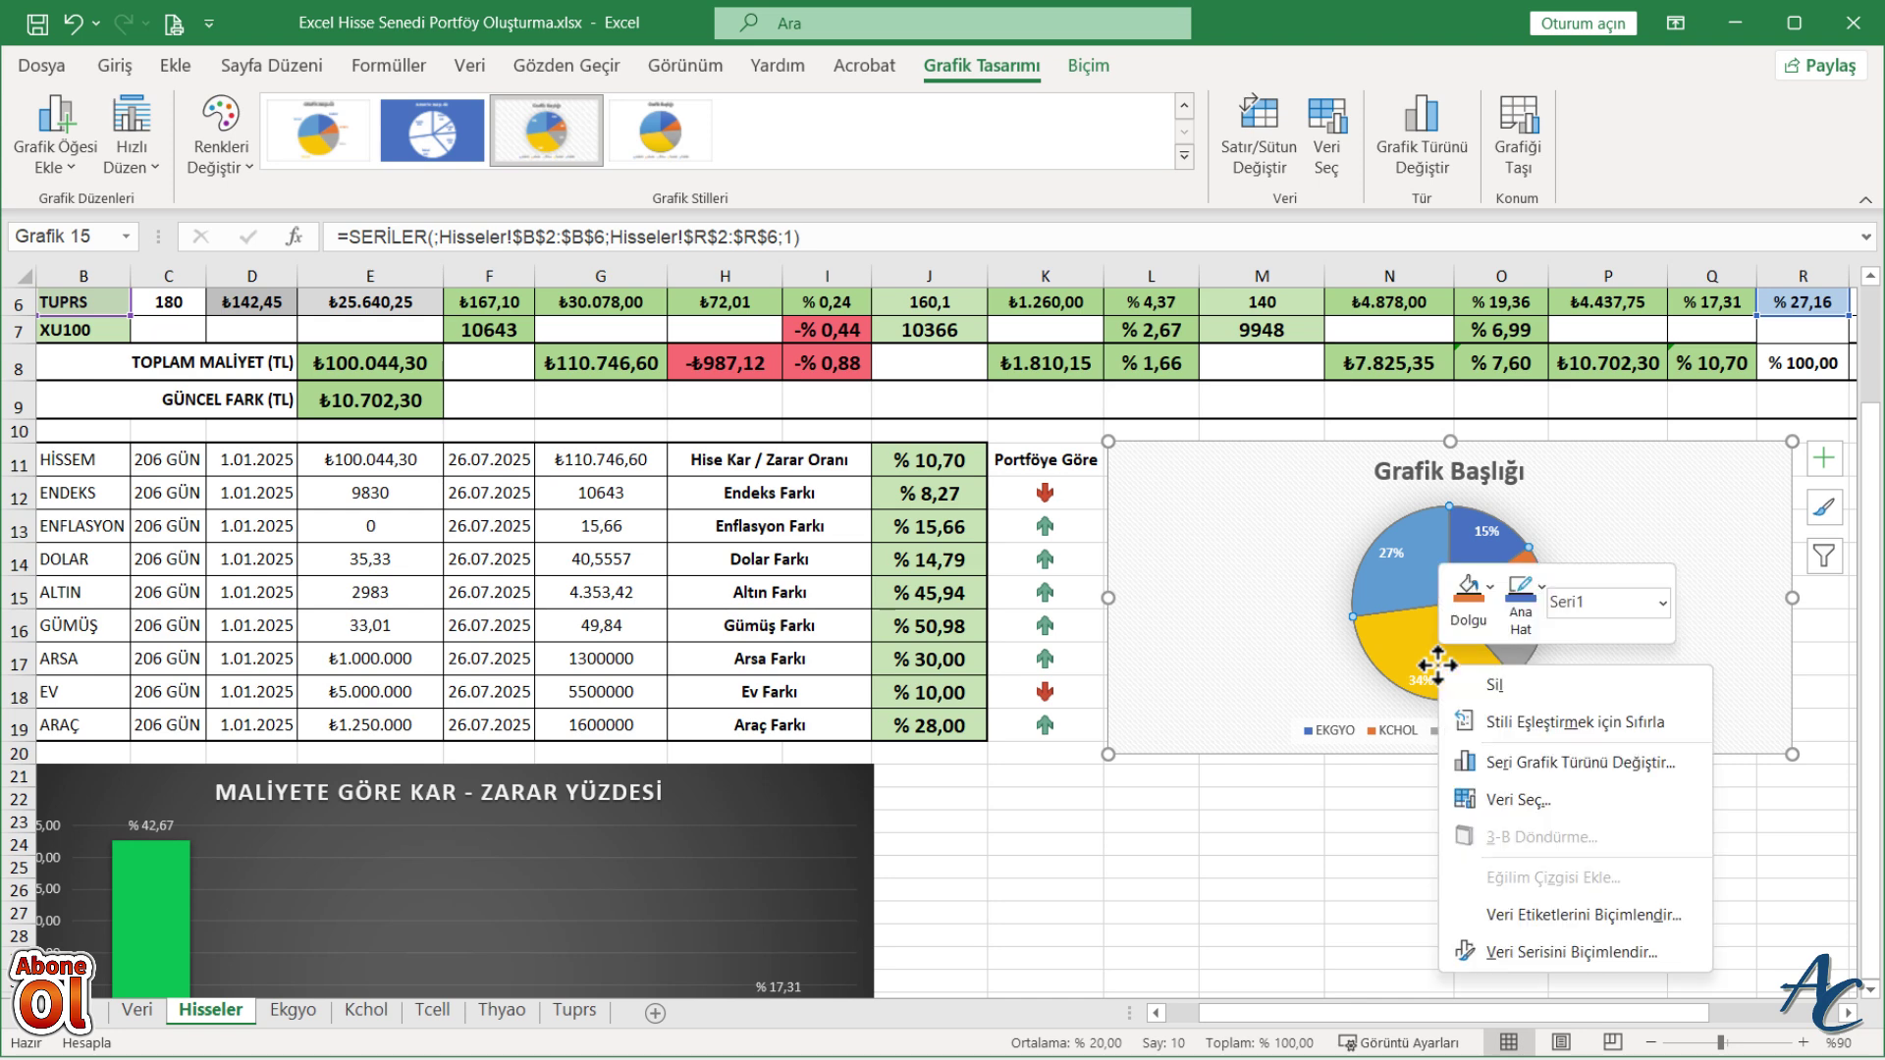
{"action": "right_click", "coordinate": [1460, 678]}
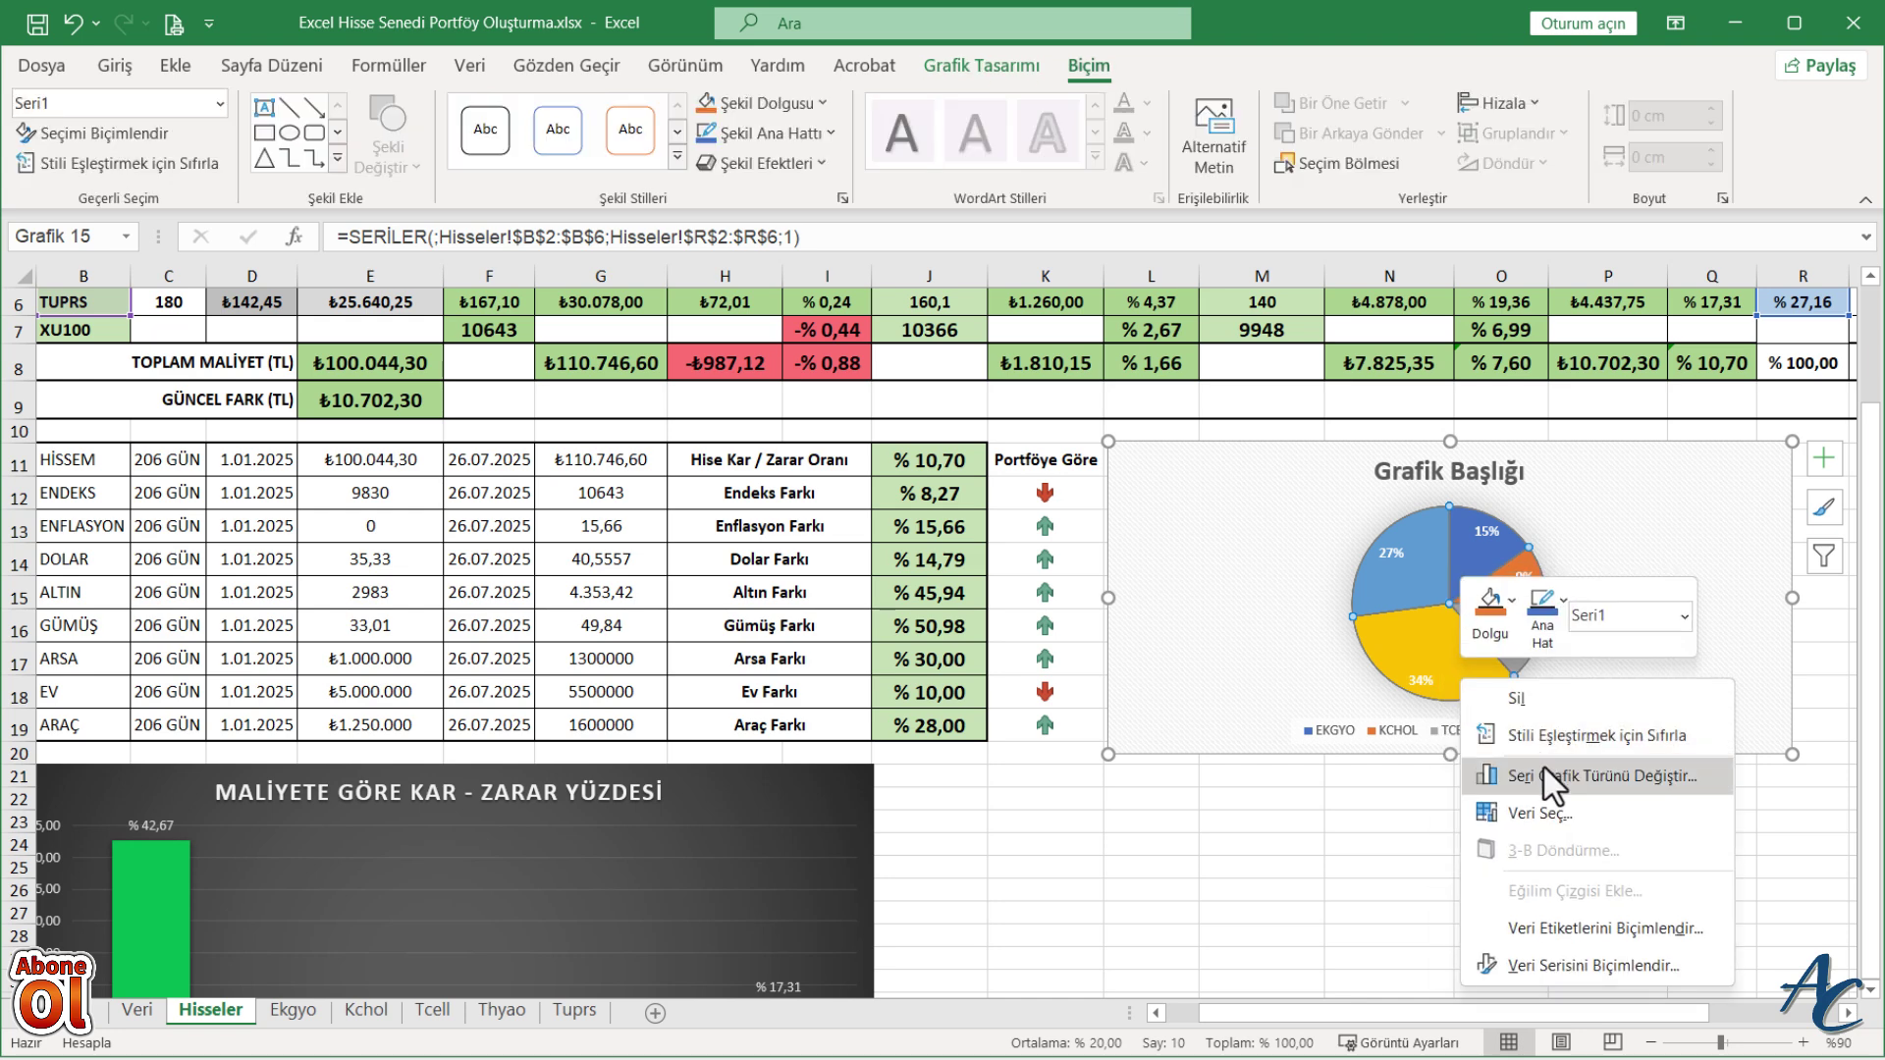
{"action": "left_click", "coordinate": [1571, 932]}
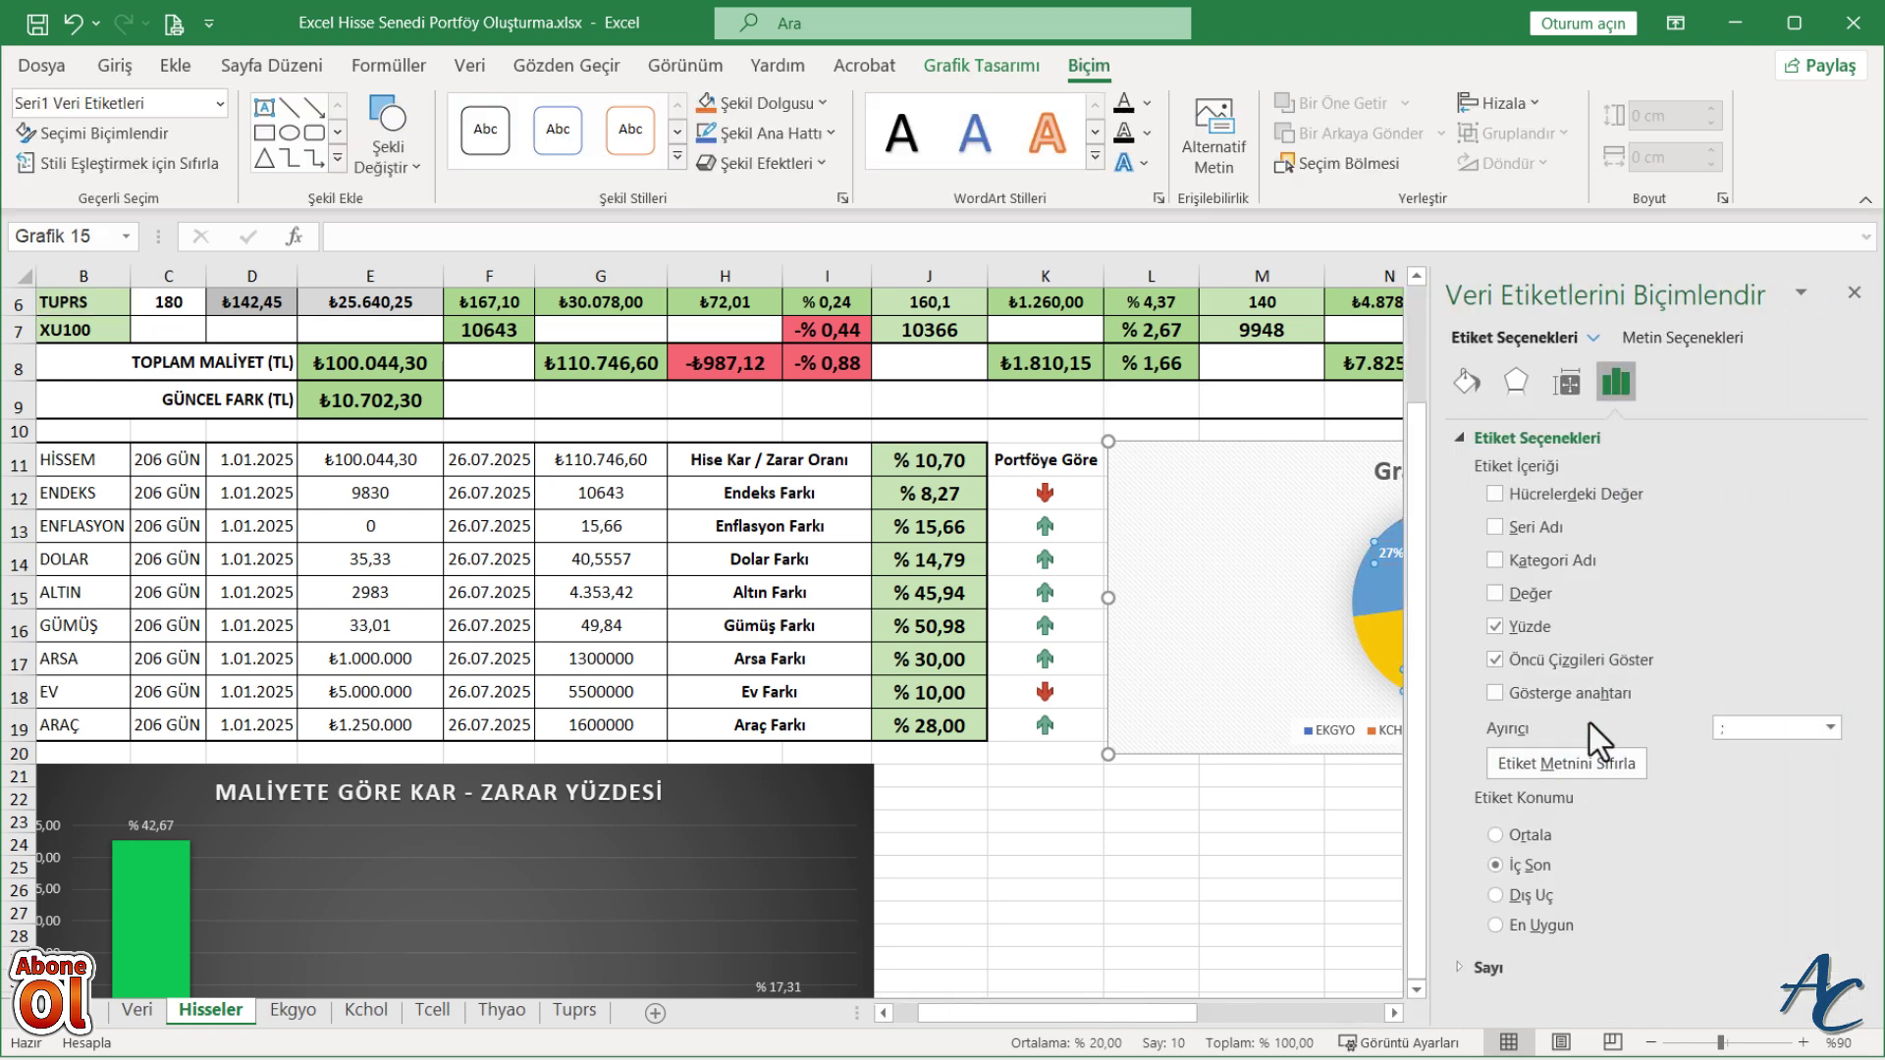
{"action": "left_click", "coordinate": [1494, 593]}
{"action": "left_click_drag", "start_coordinate": [1054, 1014], "coordinate": [1122, 1021]}
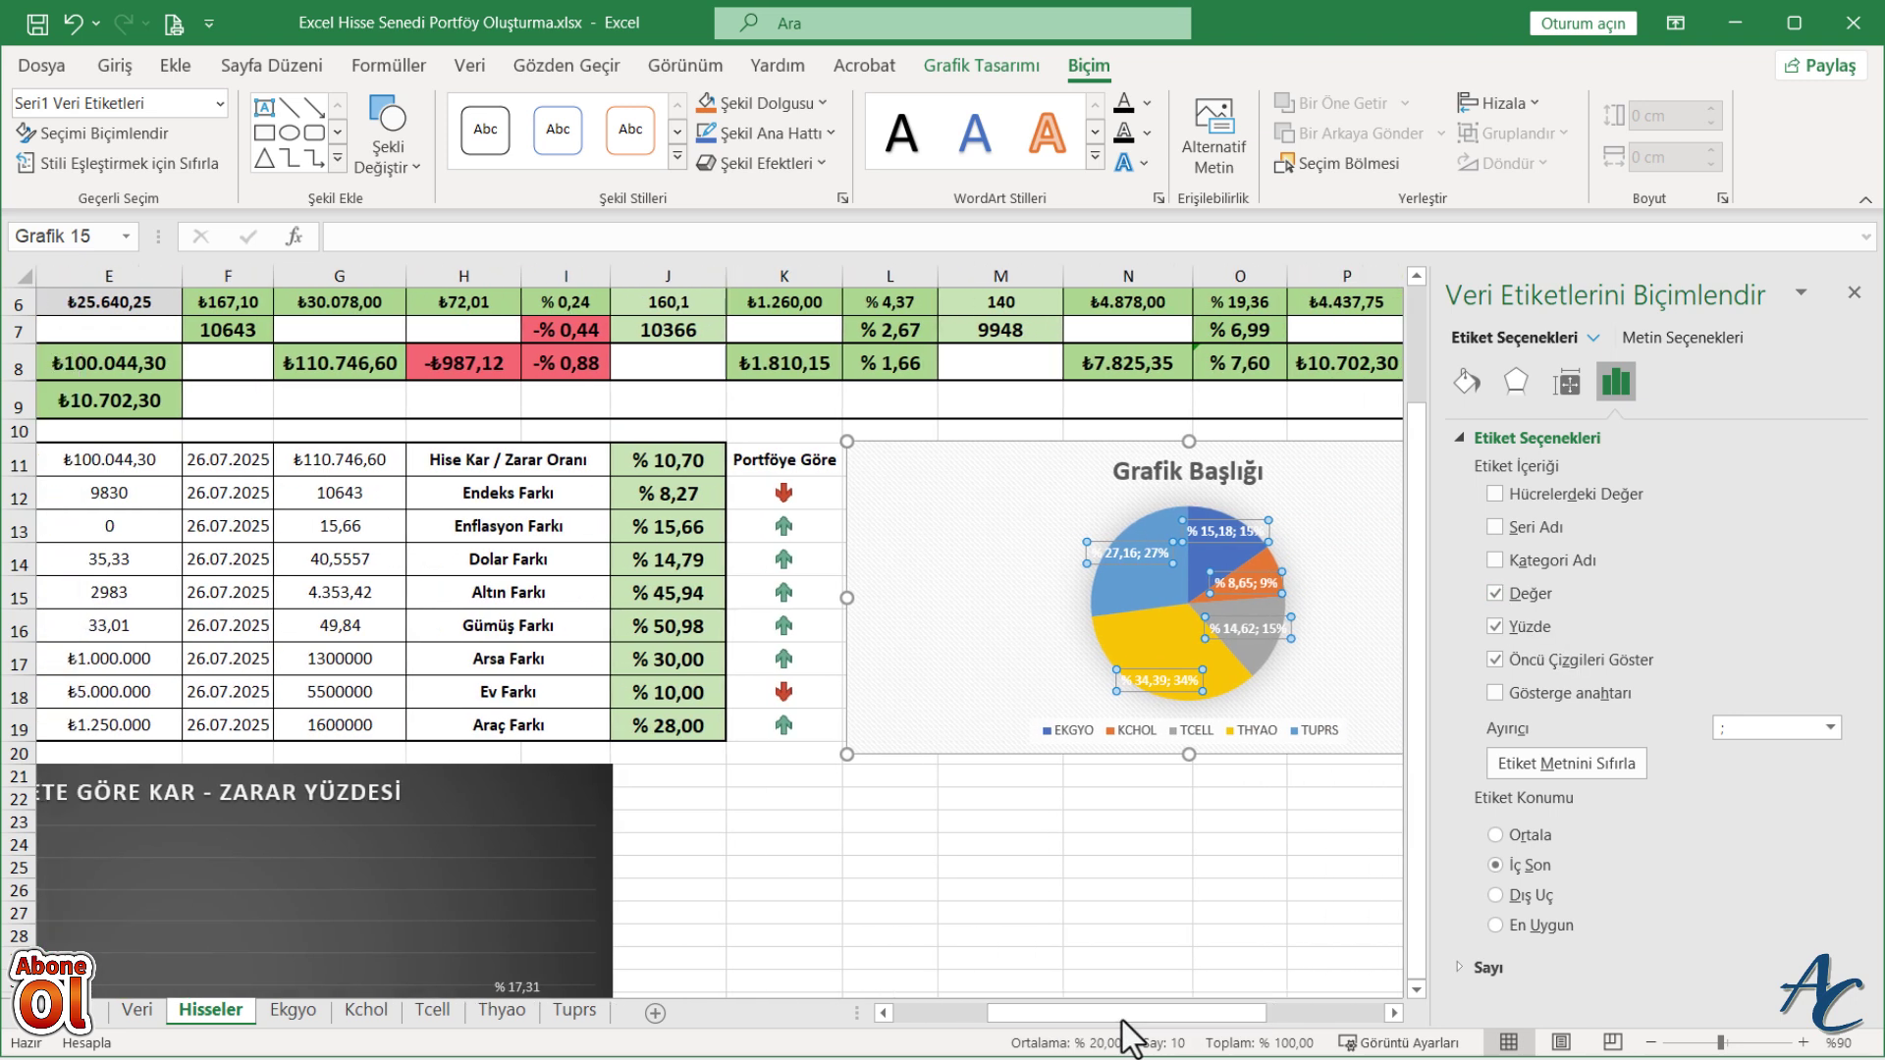
{"action": "left_click", "coordinate": [1494, 560]}
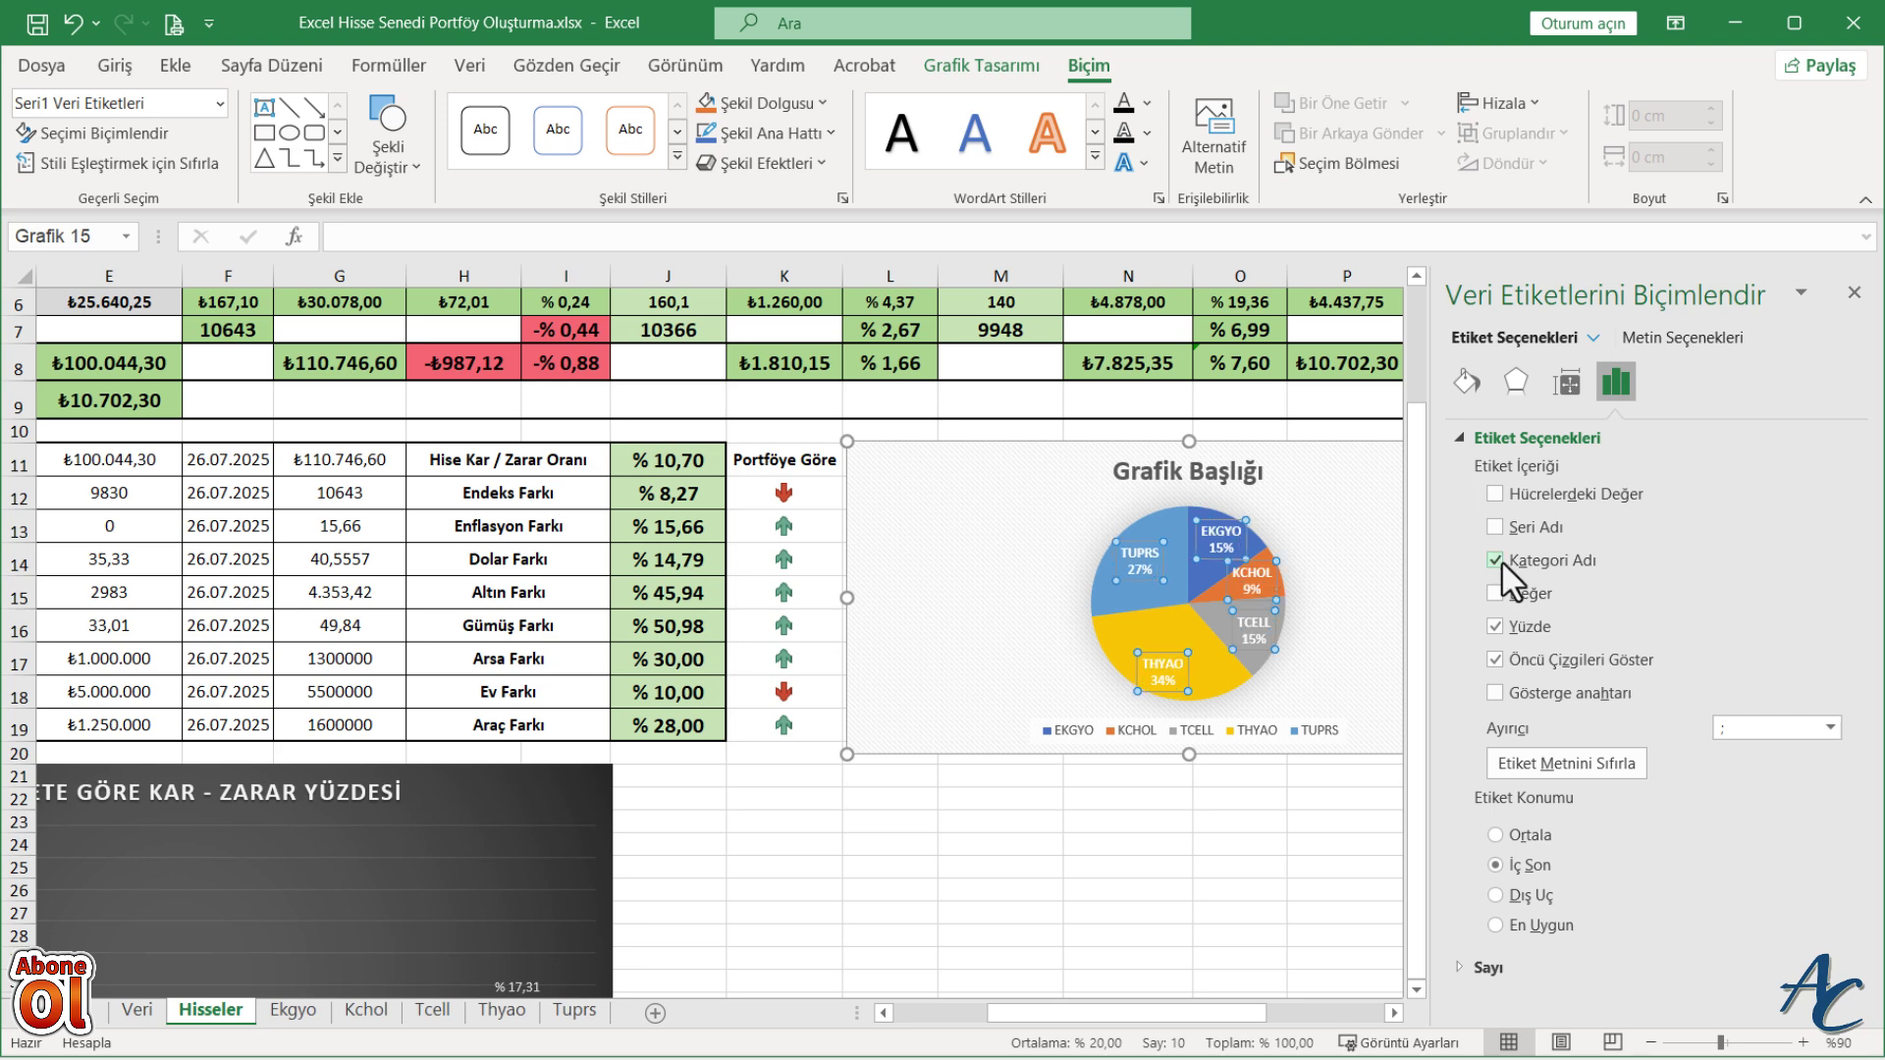
{"action": "left_click", "coordinate": [1496, 895]}
{"action": "left_click", "coordinate": [1494, 864]}
{"action": "left_click", "coordinate": [1239, 798]}
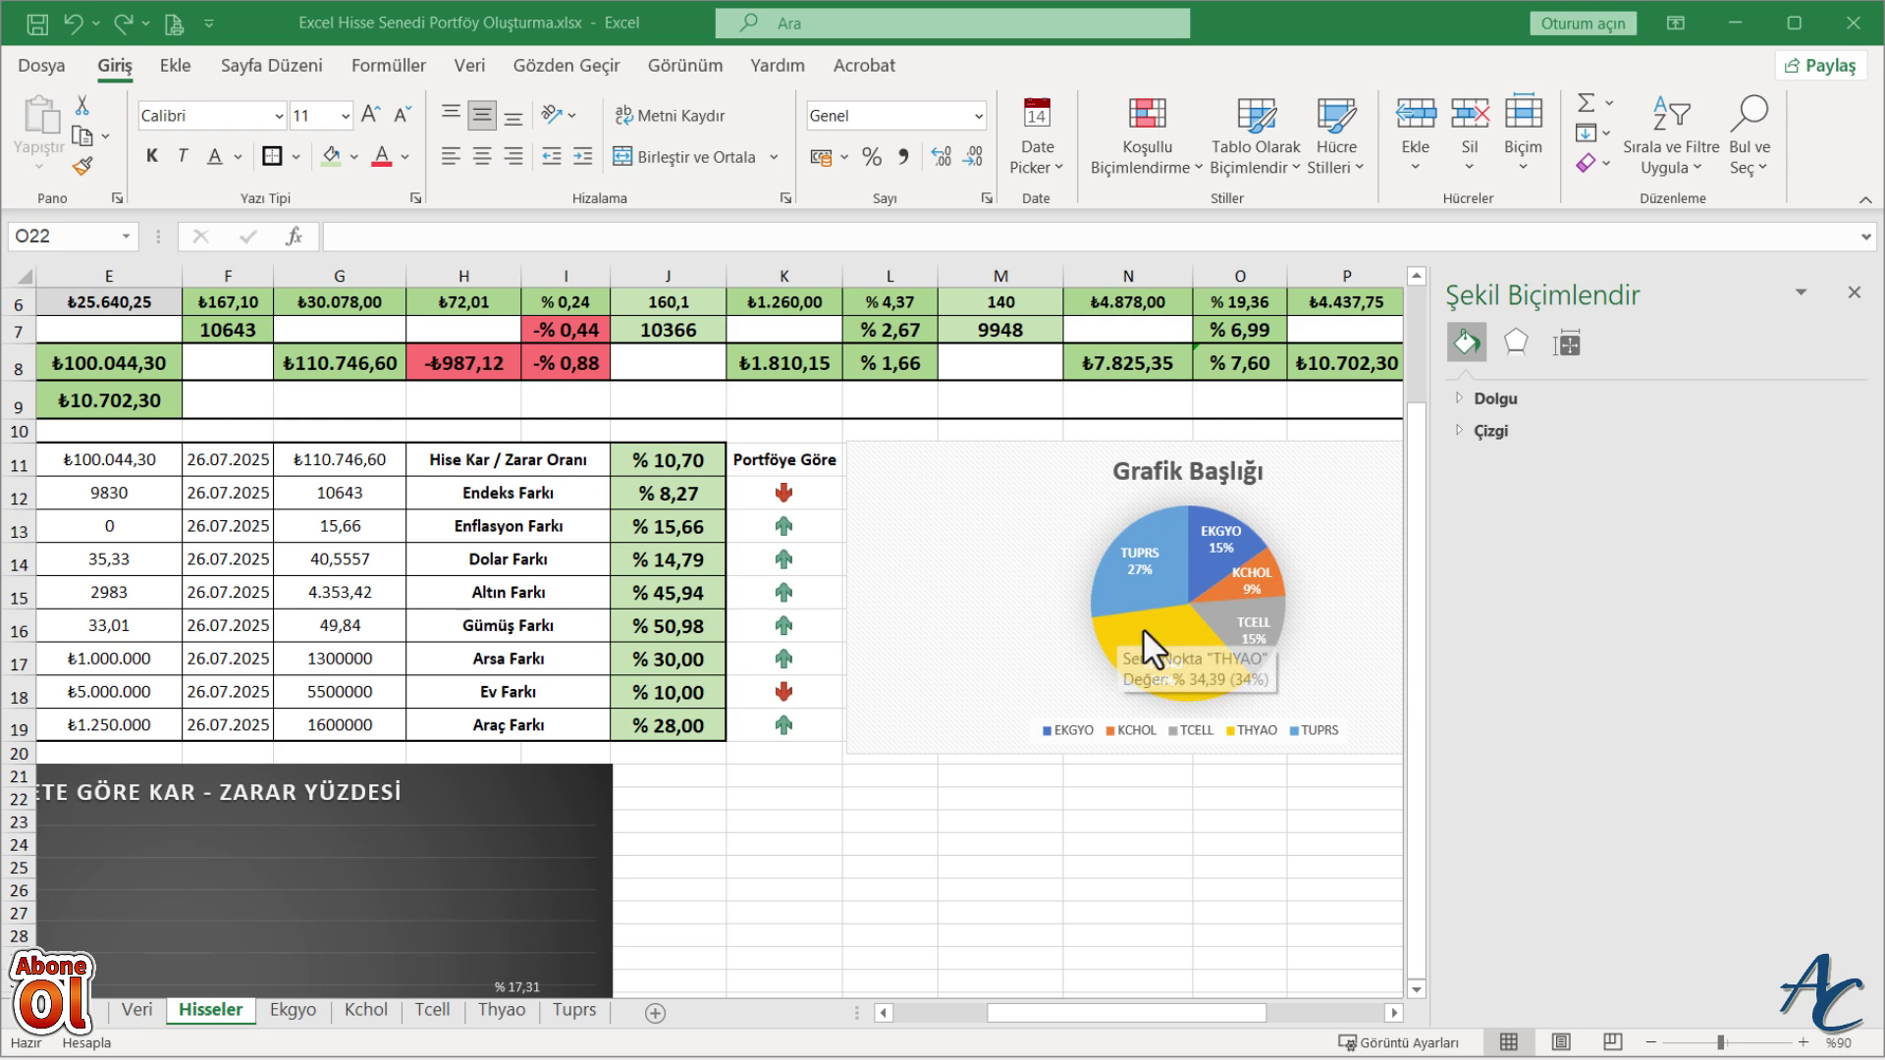
- Increase the pie chart's Pie Explosion slightly and close the Format pane
{"action": "left_click", "coordinate": [1176, 617]}
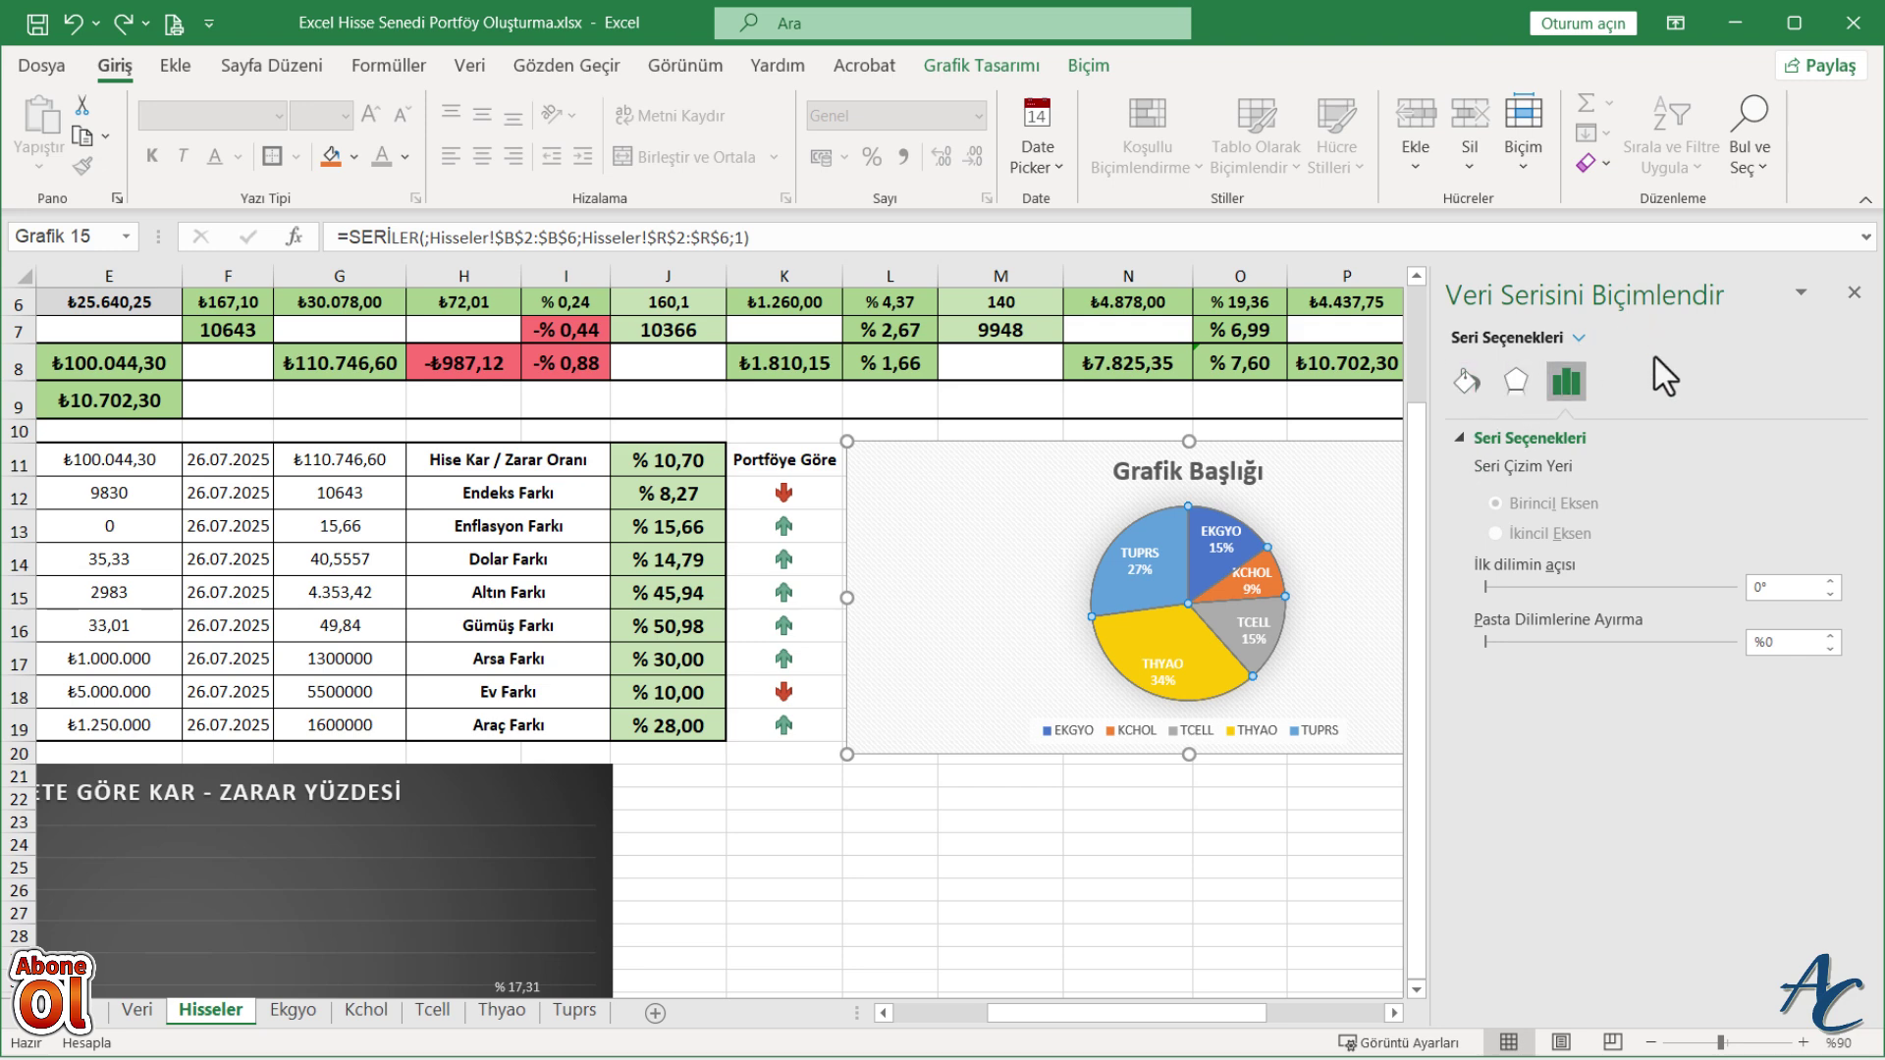
{"action": "double_click", "coordinate": [1830, 635]}
{"action": "left_click", "coordinate": [1356, 756]}
{"action": "left_click", "coordinate": [1186, 644]}
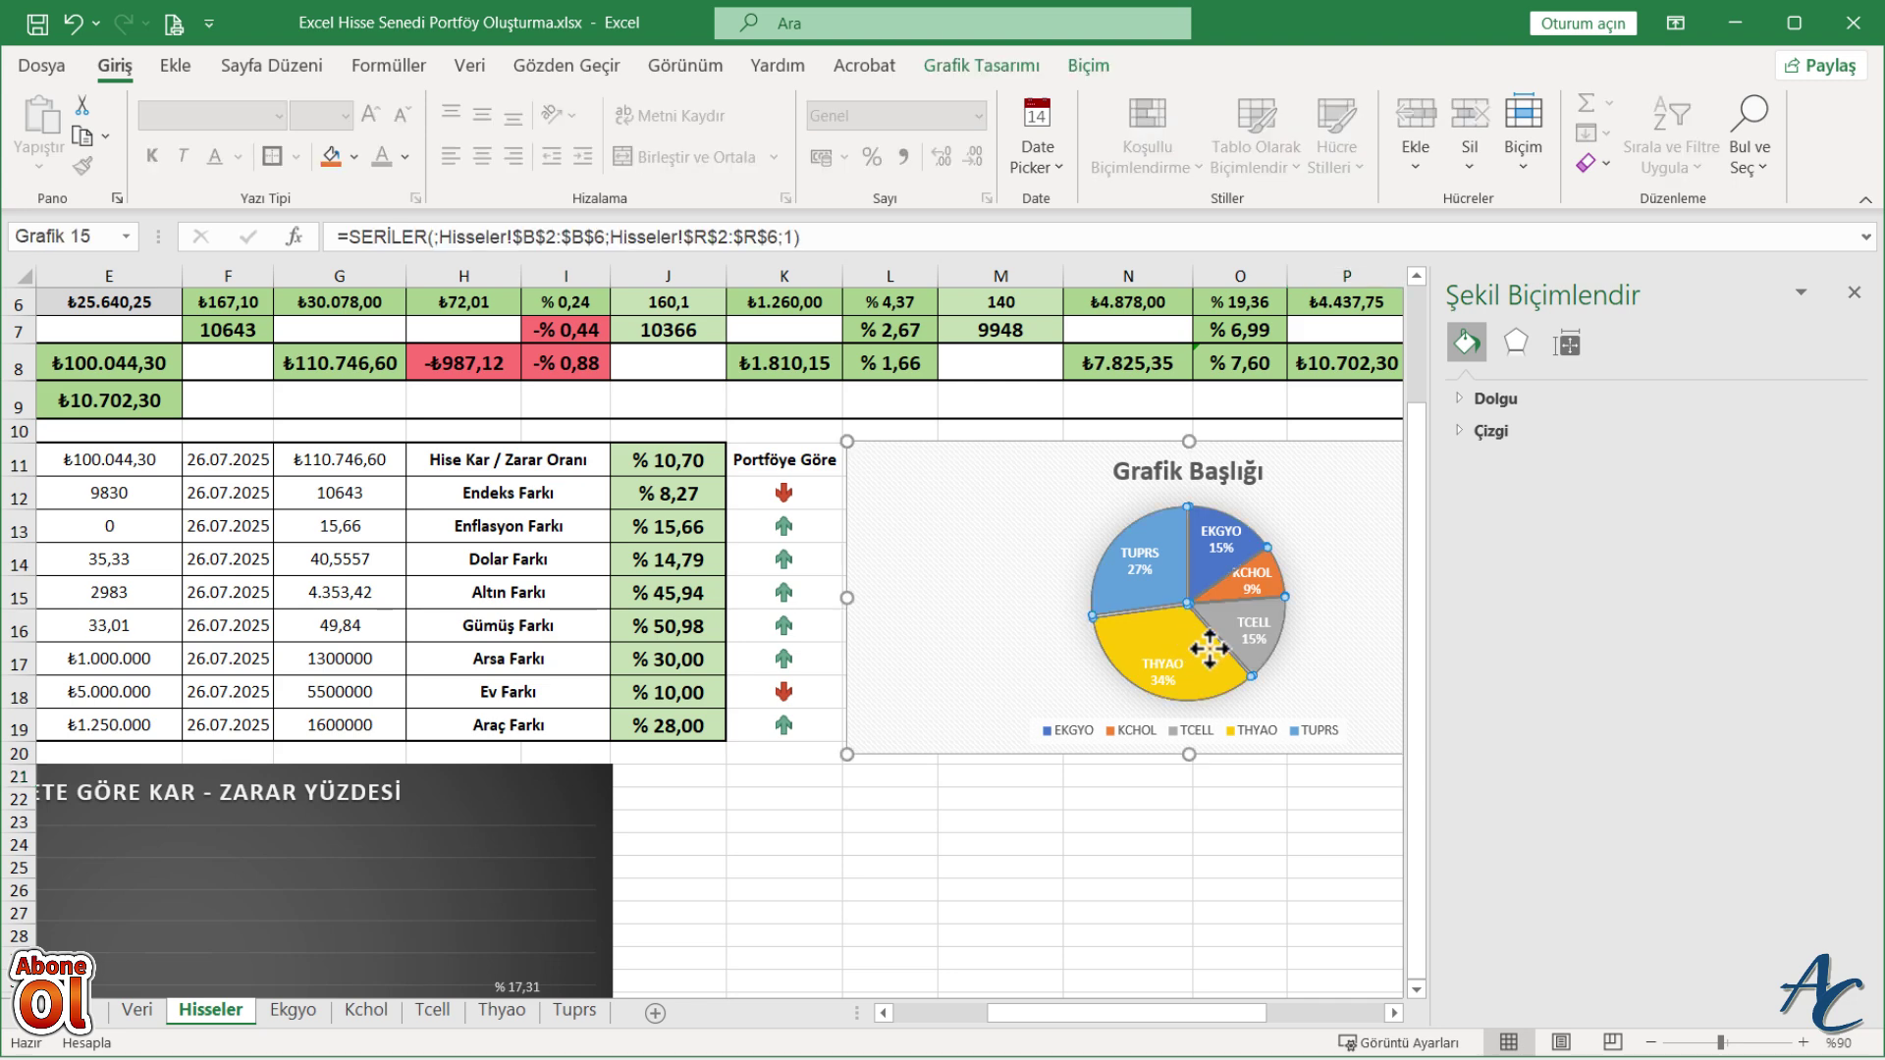
{"action": "left_click", "coordinate": [1289, 821]}
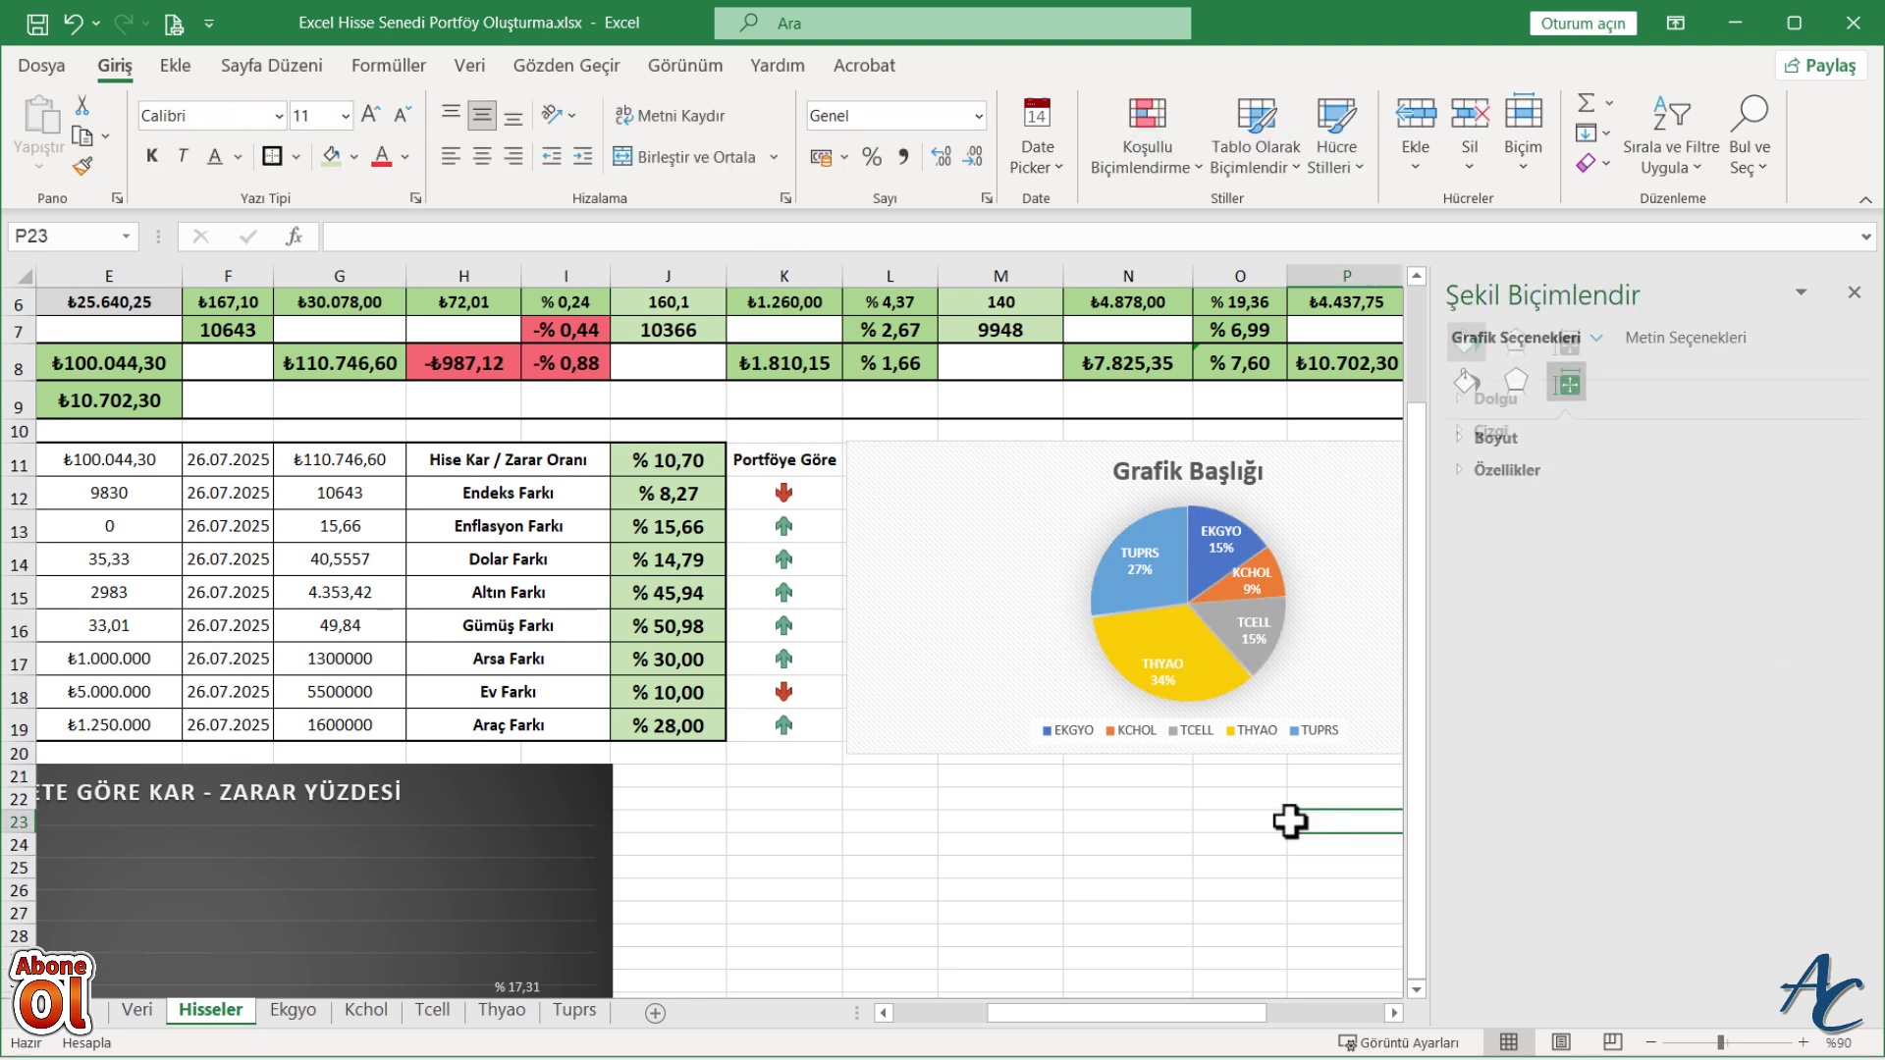
{"action": "left_click", "coordinate": [1853, 292]}
{"action": "scroll", "coordinate": [1577, 790], "scroll_direction": "down", "scroll_amount": 1}
{"action": "scroll", "coordinate": [1578, 795], "scroll_direction": "up", "scroll_amount": 1}
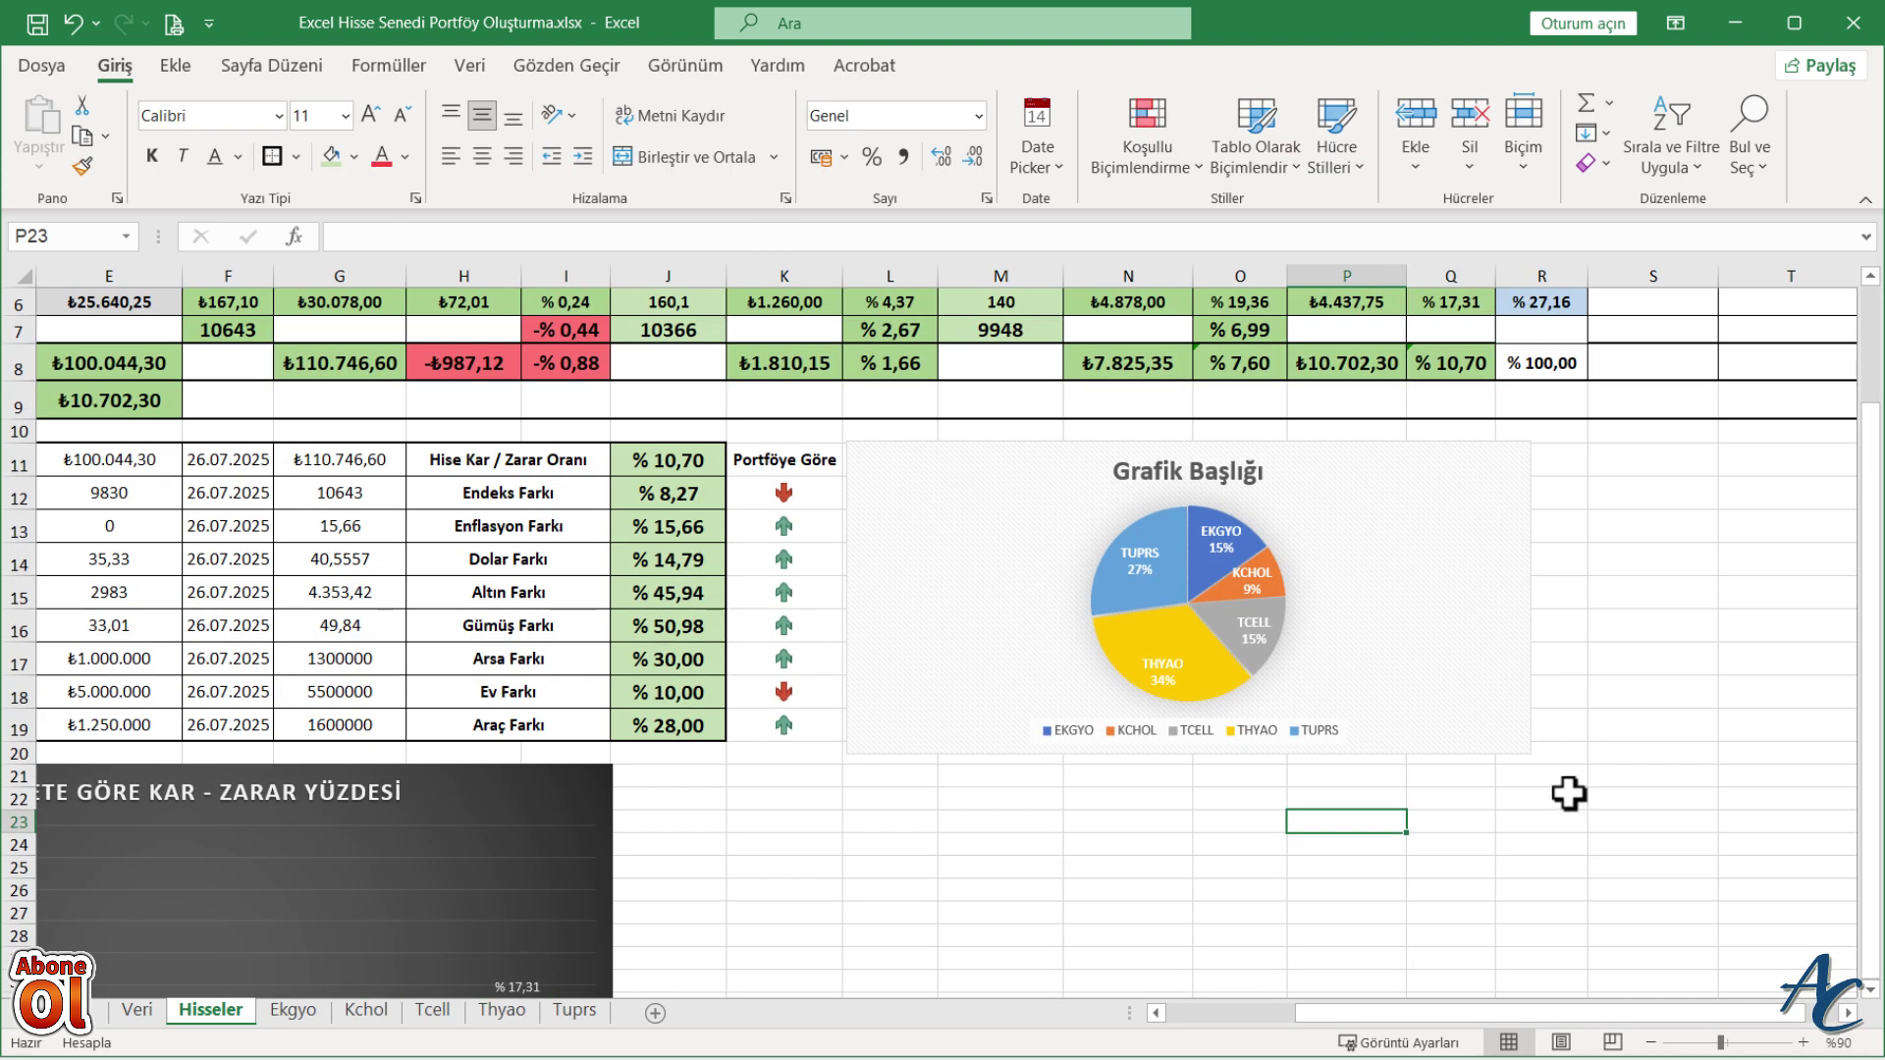
- Move the pie chart below the stock table beside the bar chart and make it taller to match
{"action": "left_click", "coordinate": [1410, 712]}
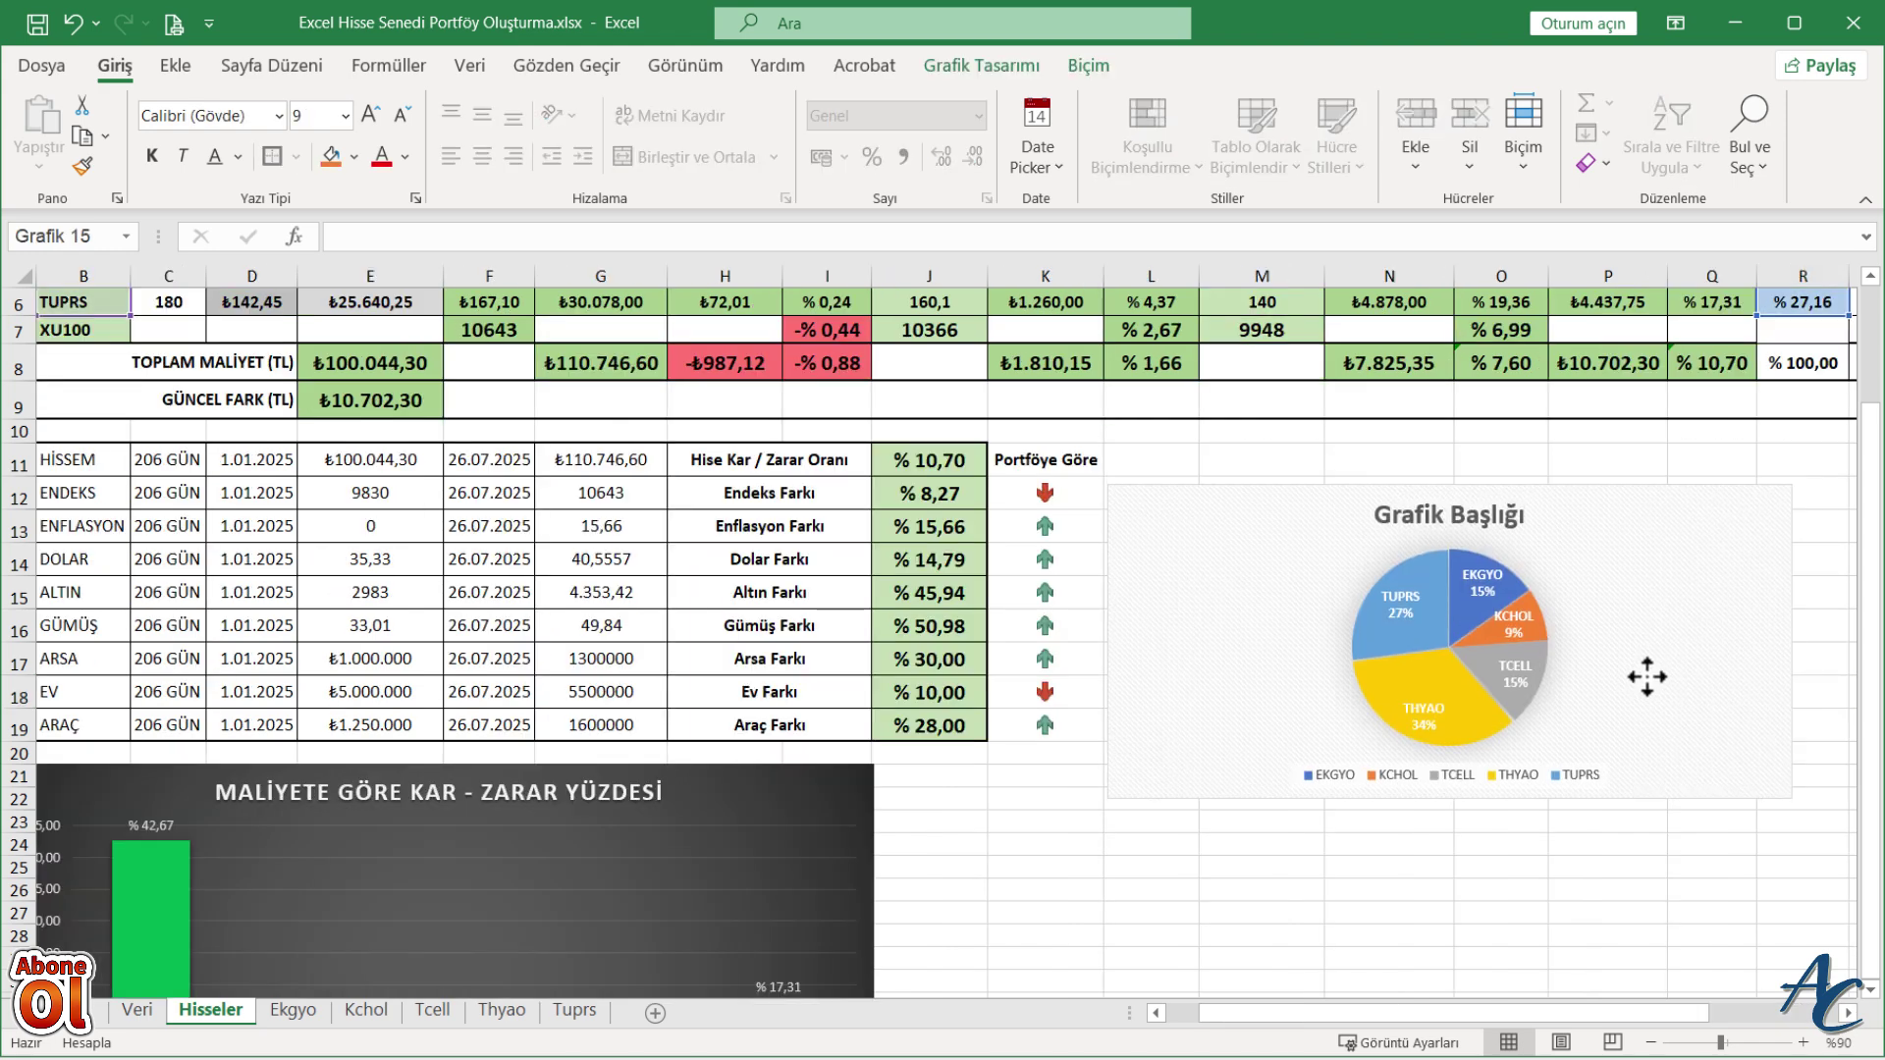
{"action": "mouse_move", "coordinate": [1401, 755]}
{"action": "left_mouse_down"}
{"action": "mouse_move", "coordinate": [1536, 920]}
{"action": "mouse_move", "coordinate": [1527, 941]}
{"action": "left_mouse_up"}
{"action": "scroll", "coordinate": [1789, 866], "scroll_direction": "down", "scroll_amount": 5}
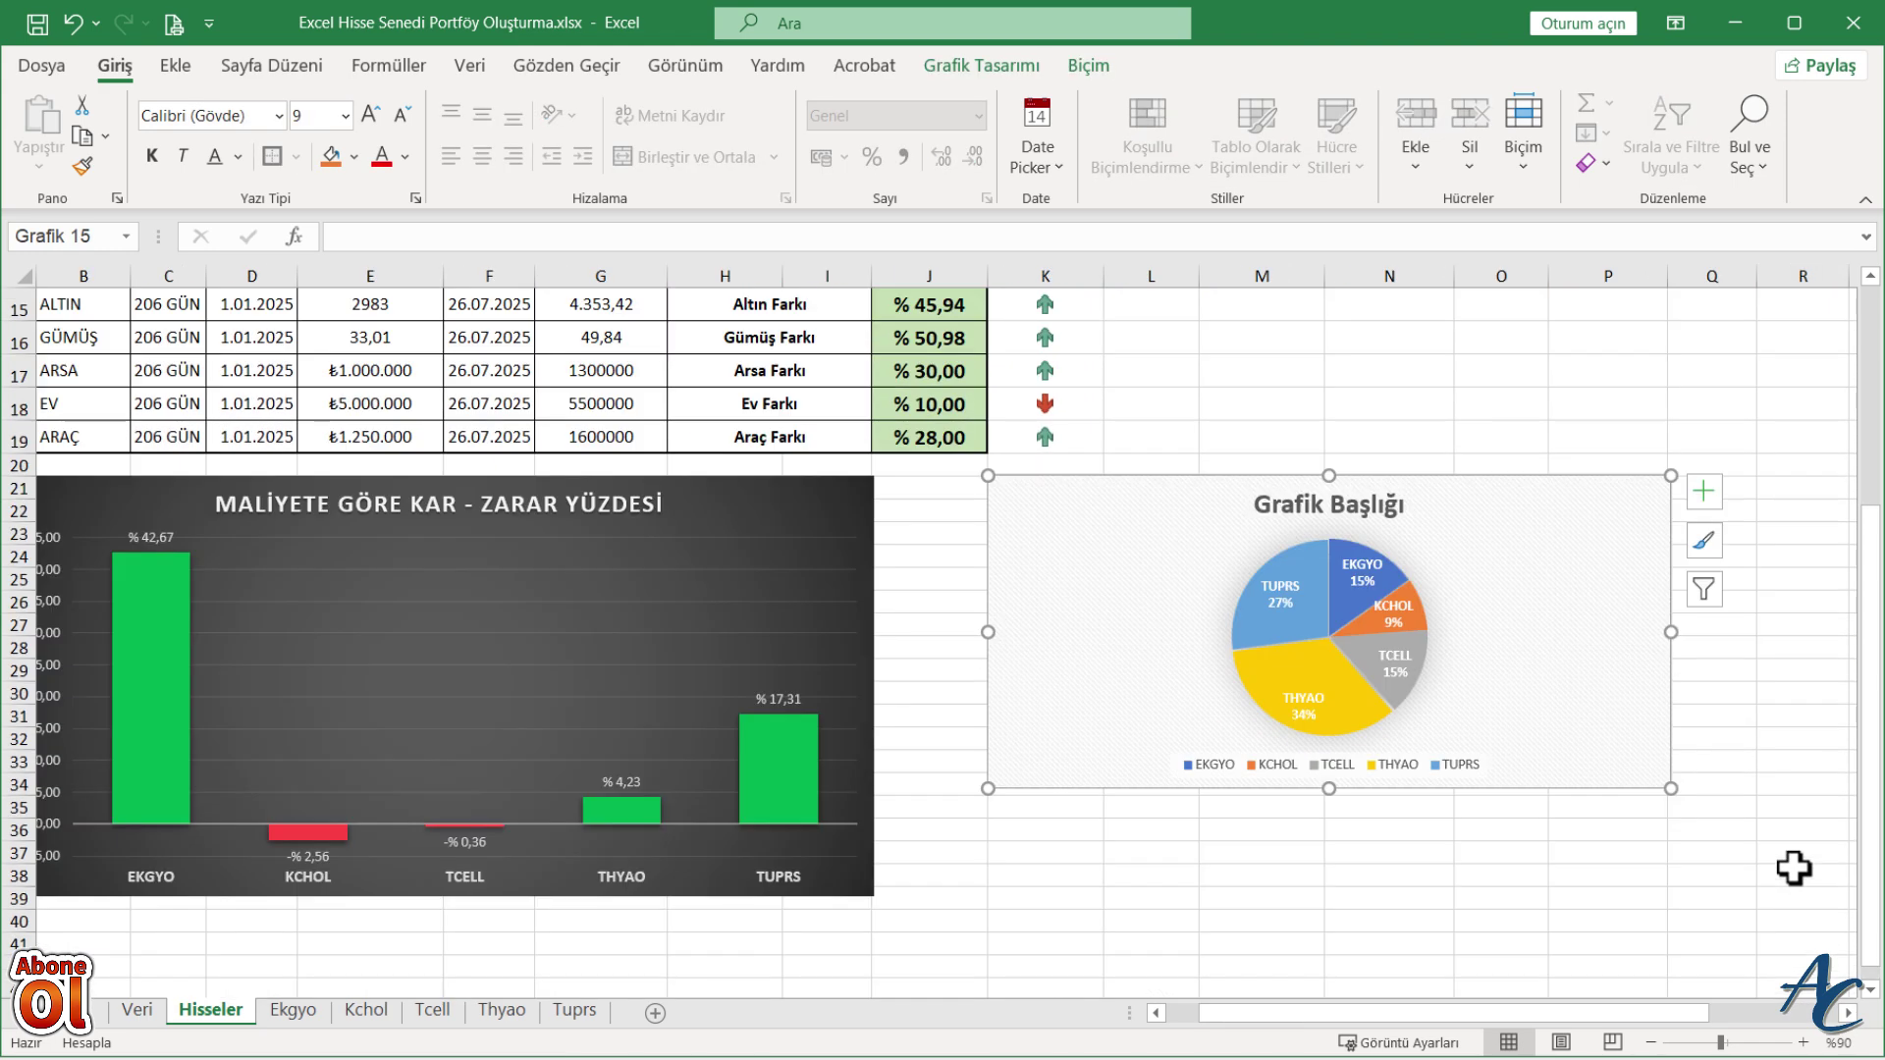
{"action": "left_click_drag", "start_coordinate": [1329, 601], "coordinate": [1329, 705]}
{"action": "left_click", "coordinate": [1738, 709]}
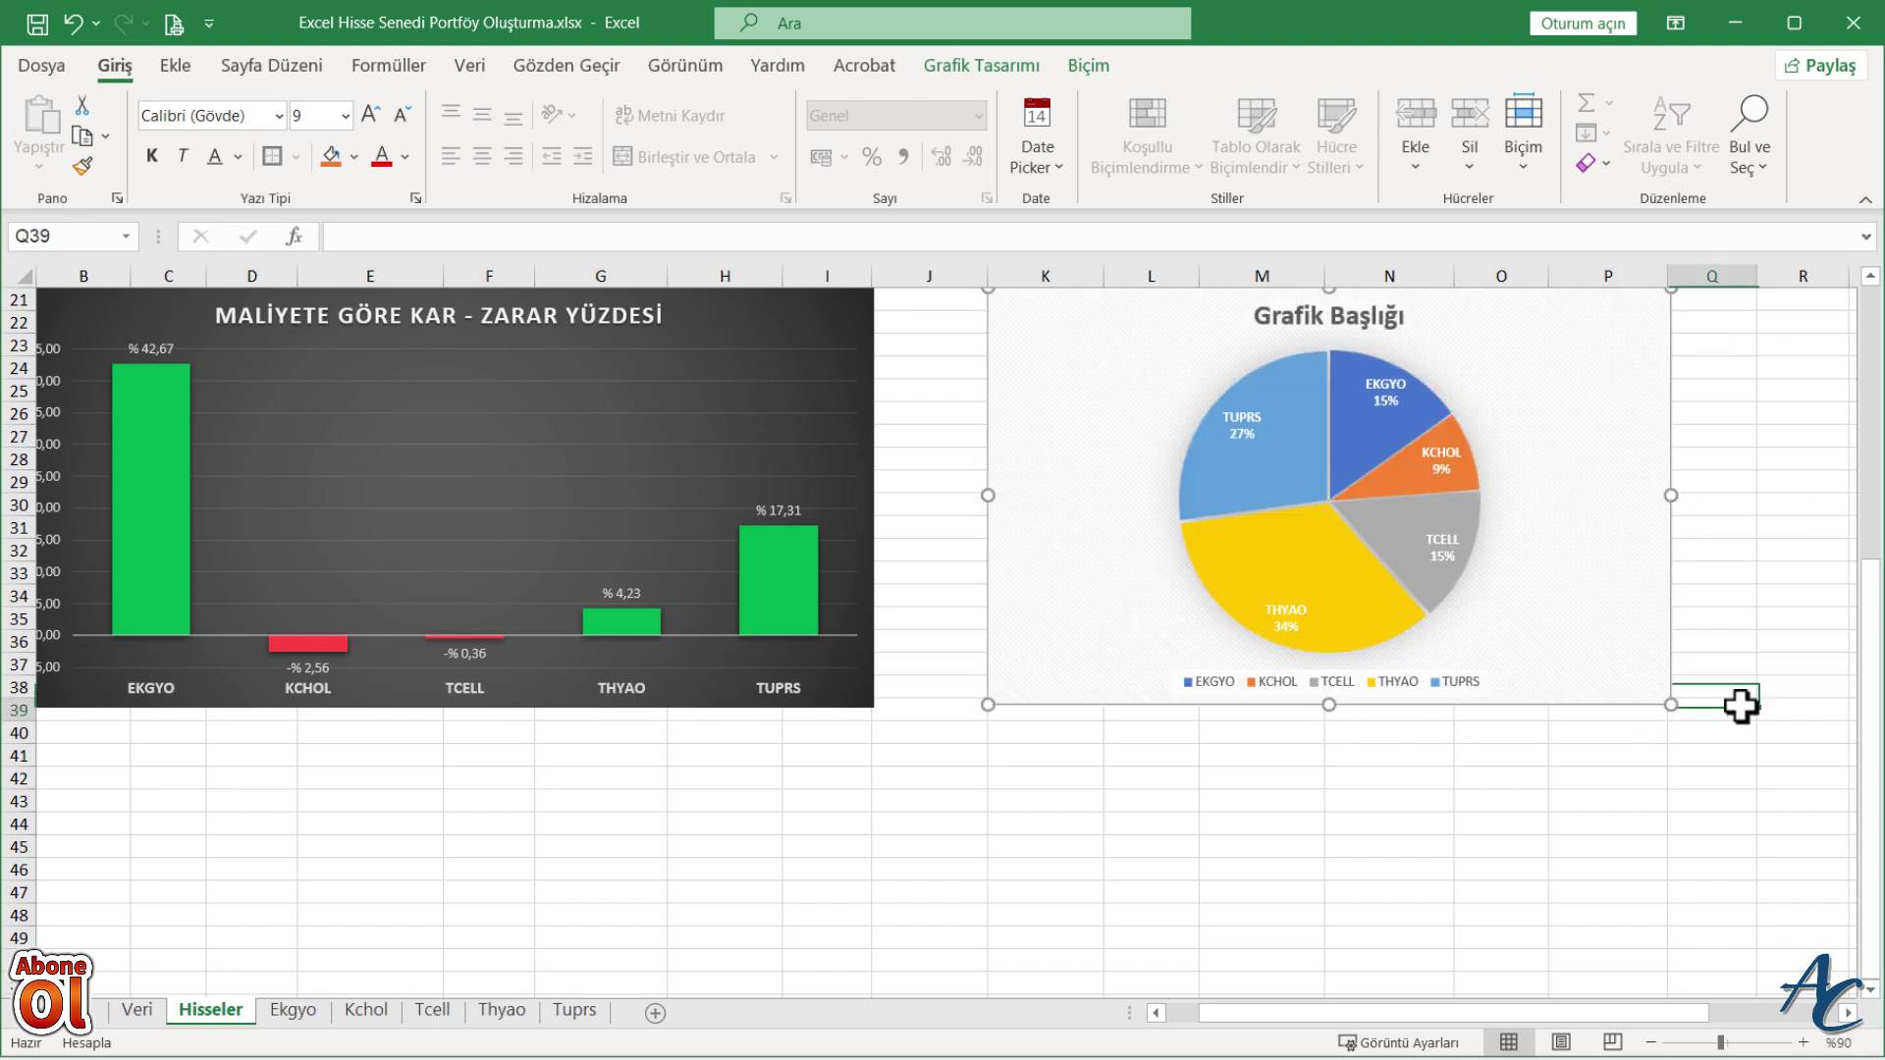
{"action": "scroll", "coordinate": [1828, 688], "scroll_direction": "up", "scroll_amount": 2}
{"action": "scroll", "coordinate": [1828, 687], "scroll_direction": "up", "scroll_amount": 2}
{"action": "scroll", "coordinate": [1828, 687], "scroll_direction": "up", "scroll_amount": 2}
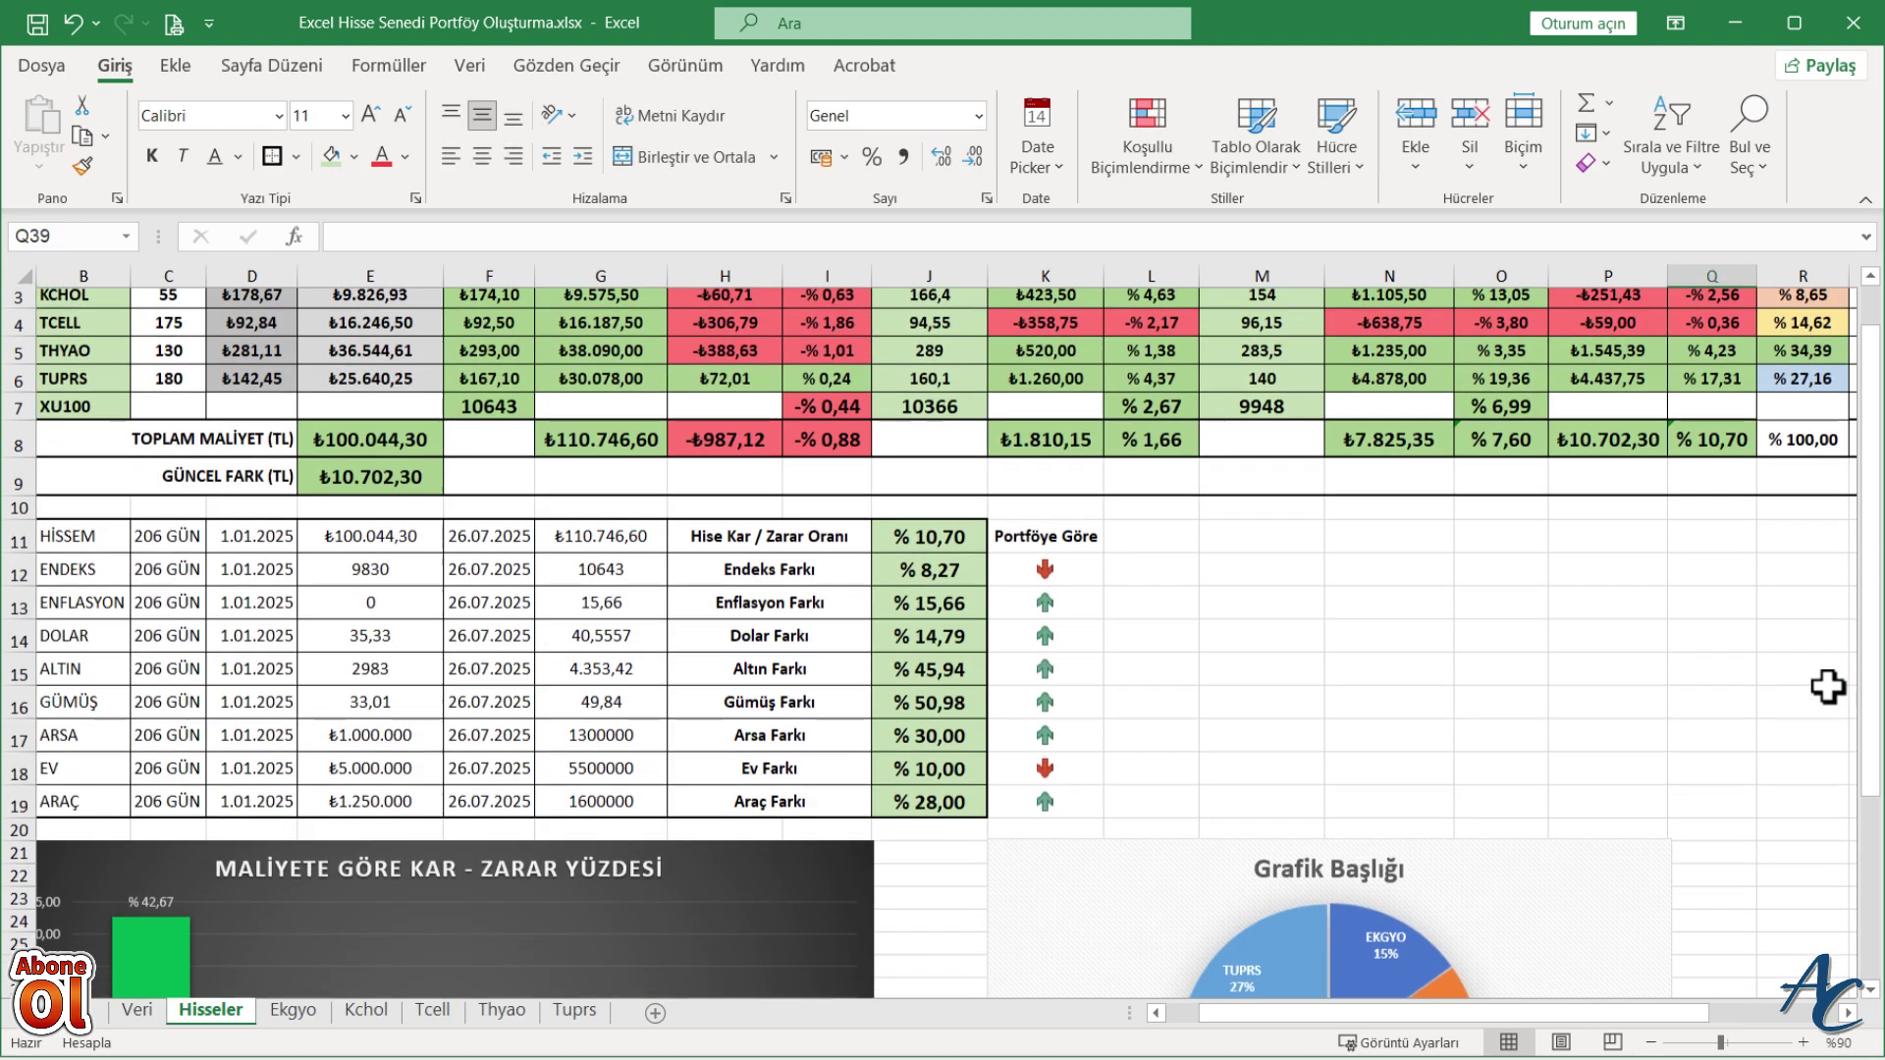
{"action": "scroll", "coordinate": [1828, 687], "scroll_direction": "up", "scroll_amount": 1}
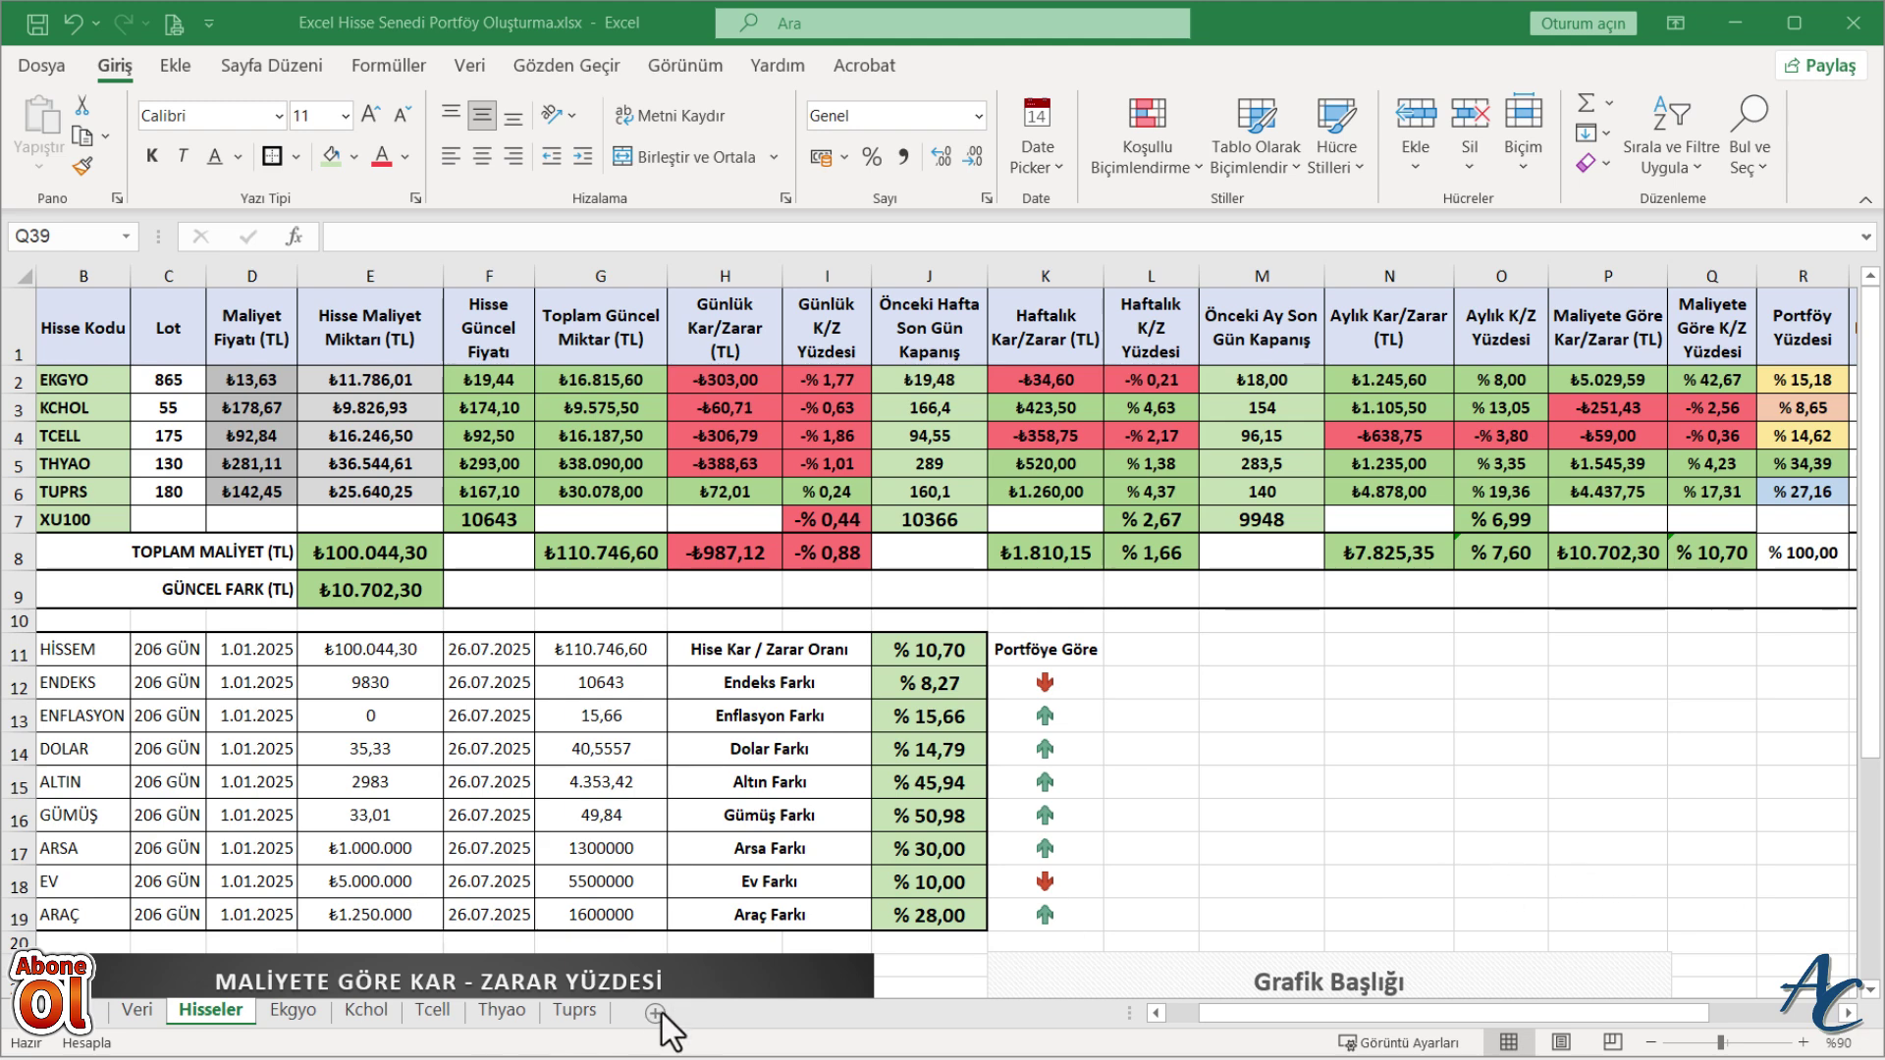
- Add a new blank sheet and rename it Kasa
{"action": "left_click", "coordinate": [654, 1013]}
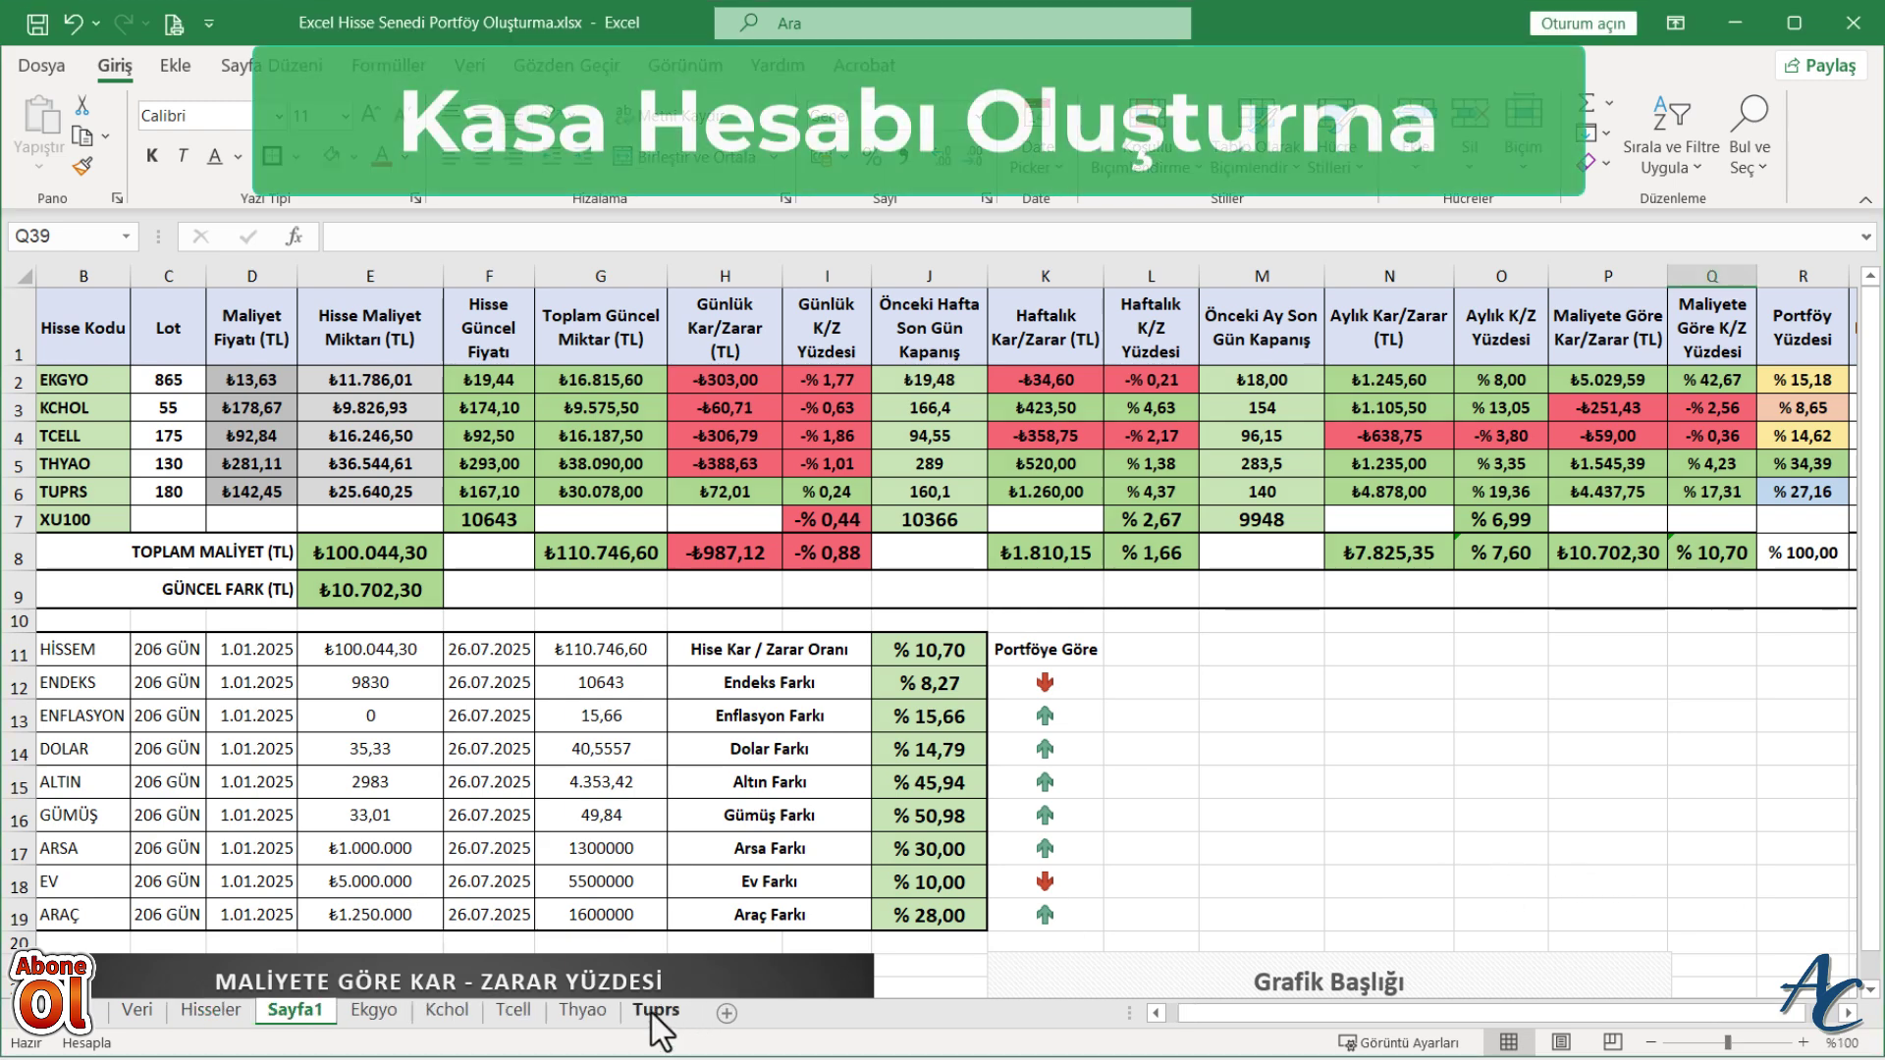
{"action": "right_click", "coordinate": [292, 1013]}
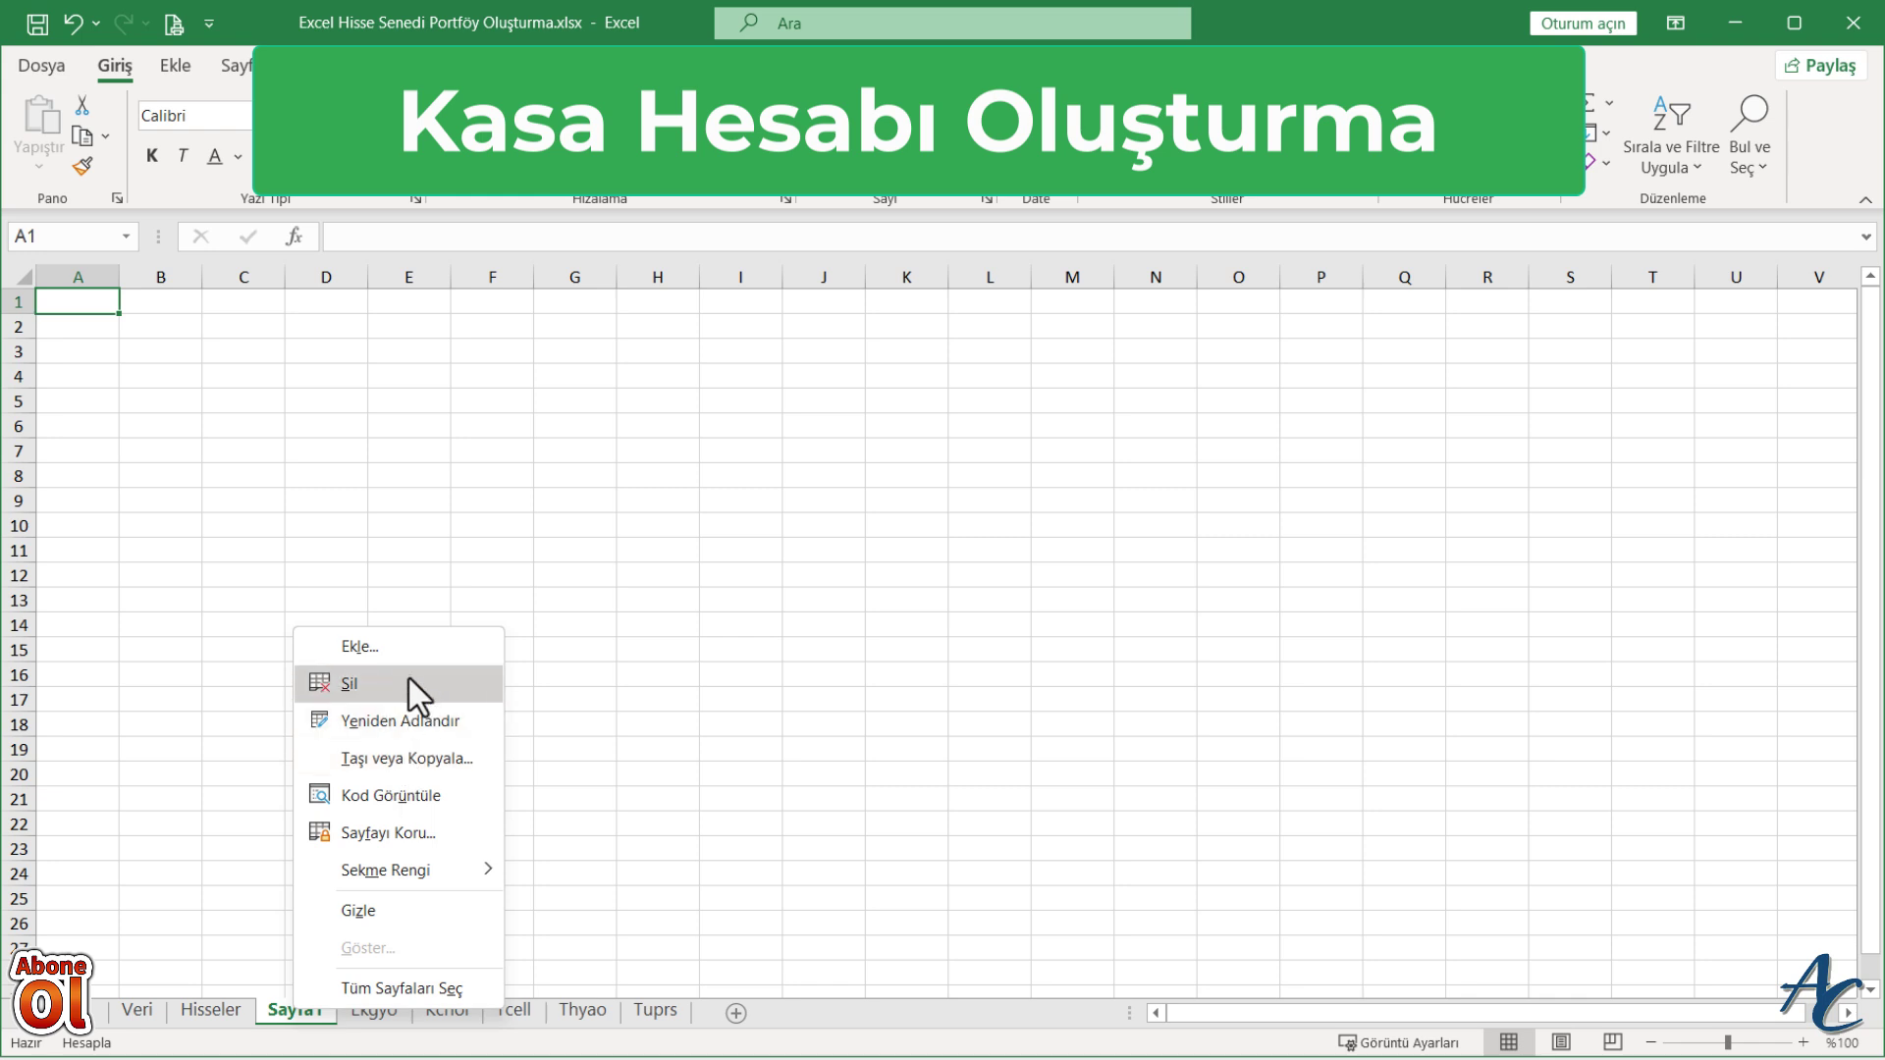
{"action": "left_click", "coordinate": [412, 734]}
{"action": "type", "text": "Kasa"}
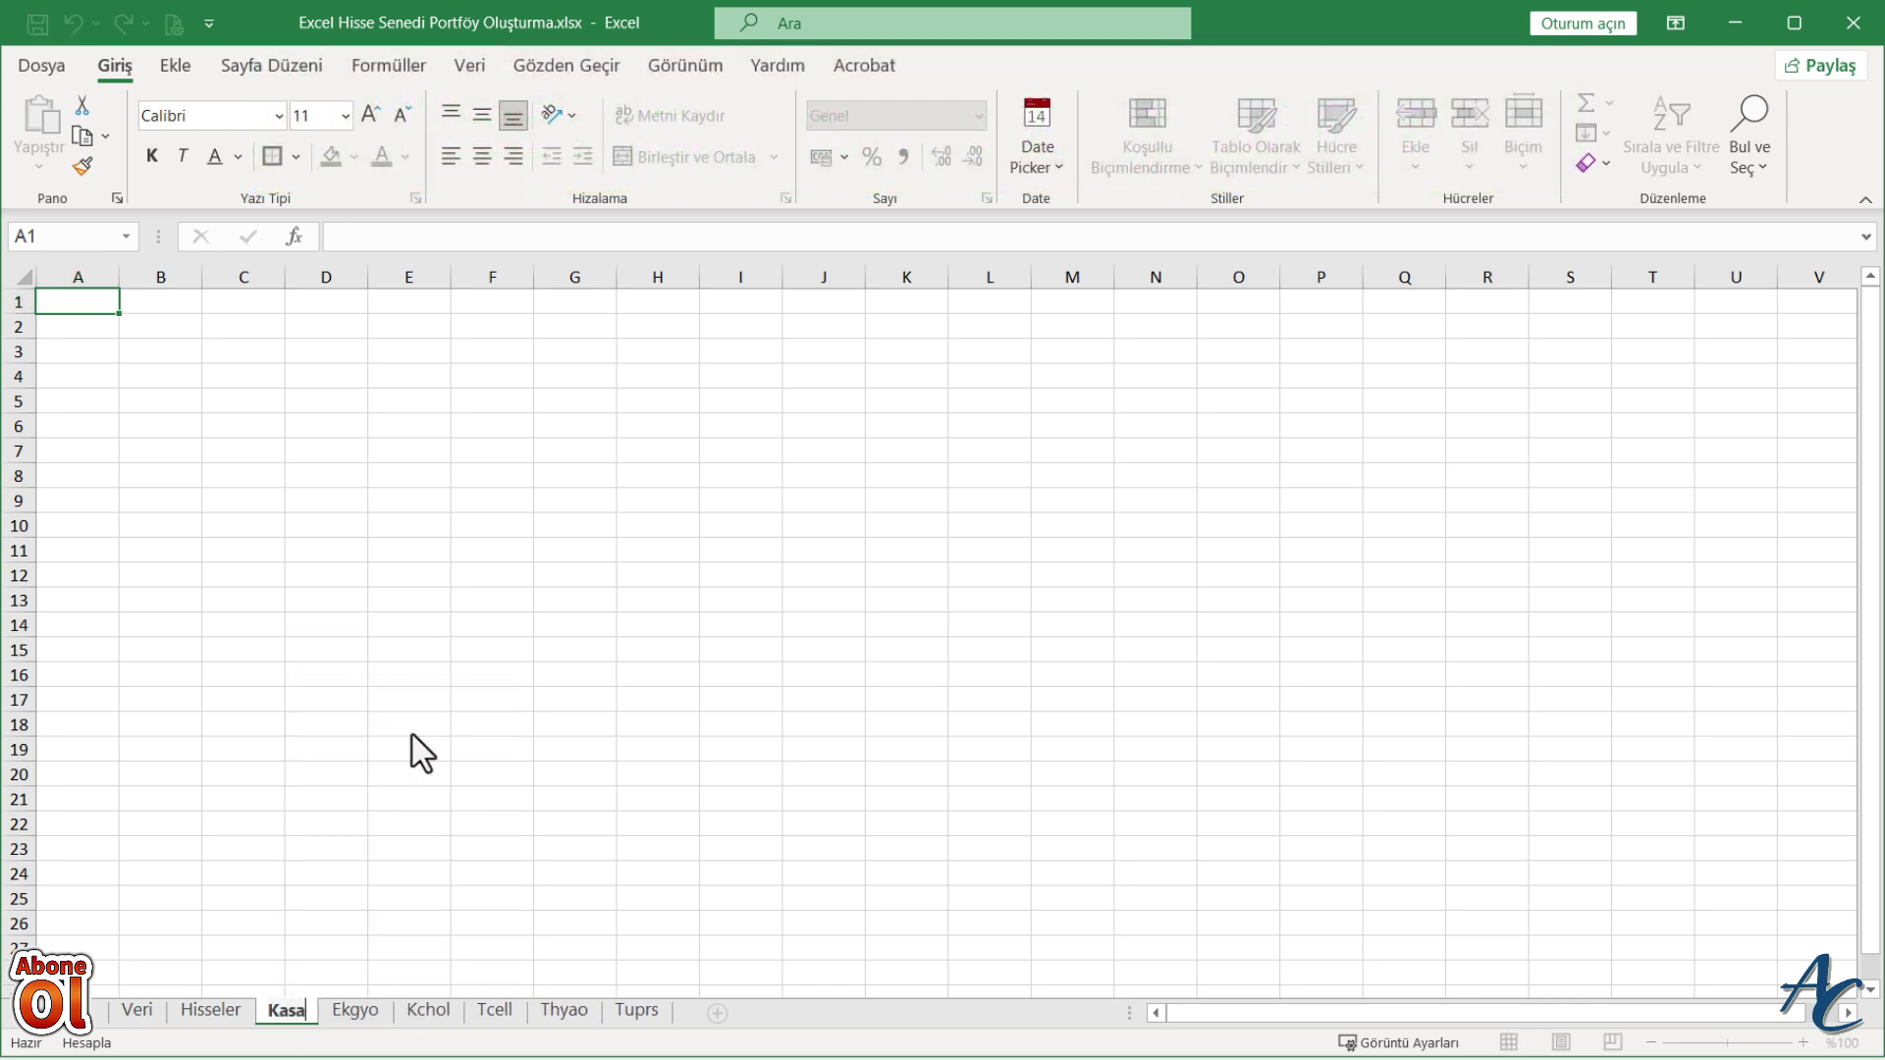
{"action": "left_click", "coordinate": [412, 734]}
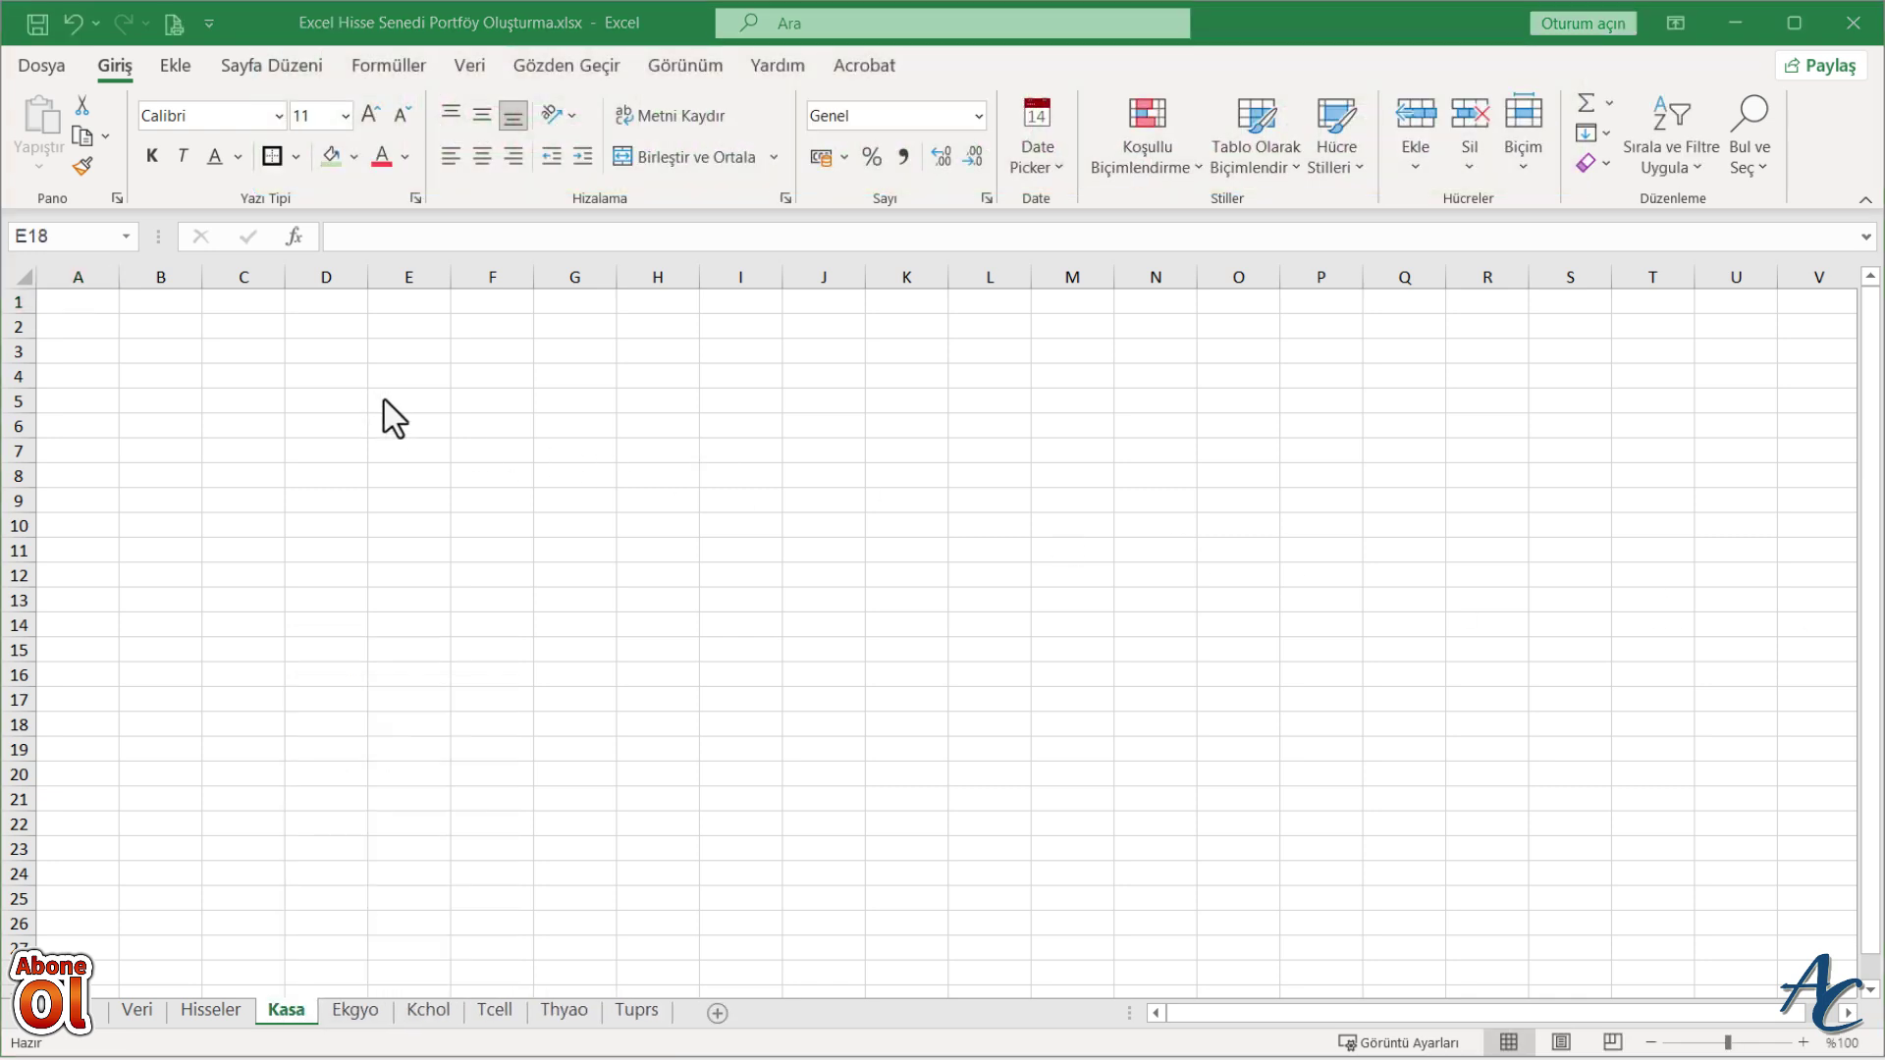
- Enter TOPLAM in A1 and headers Sıra, Tarih, Yatırılan Para in A2:C2
{"action": "left_click", "coordinate": [93, 304]}
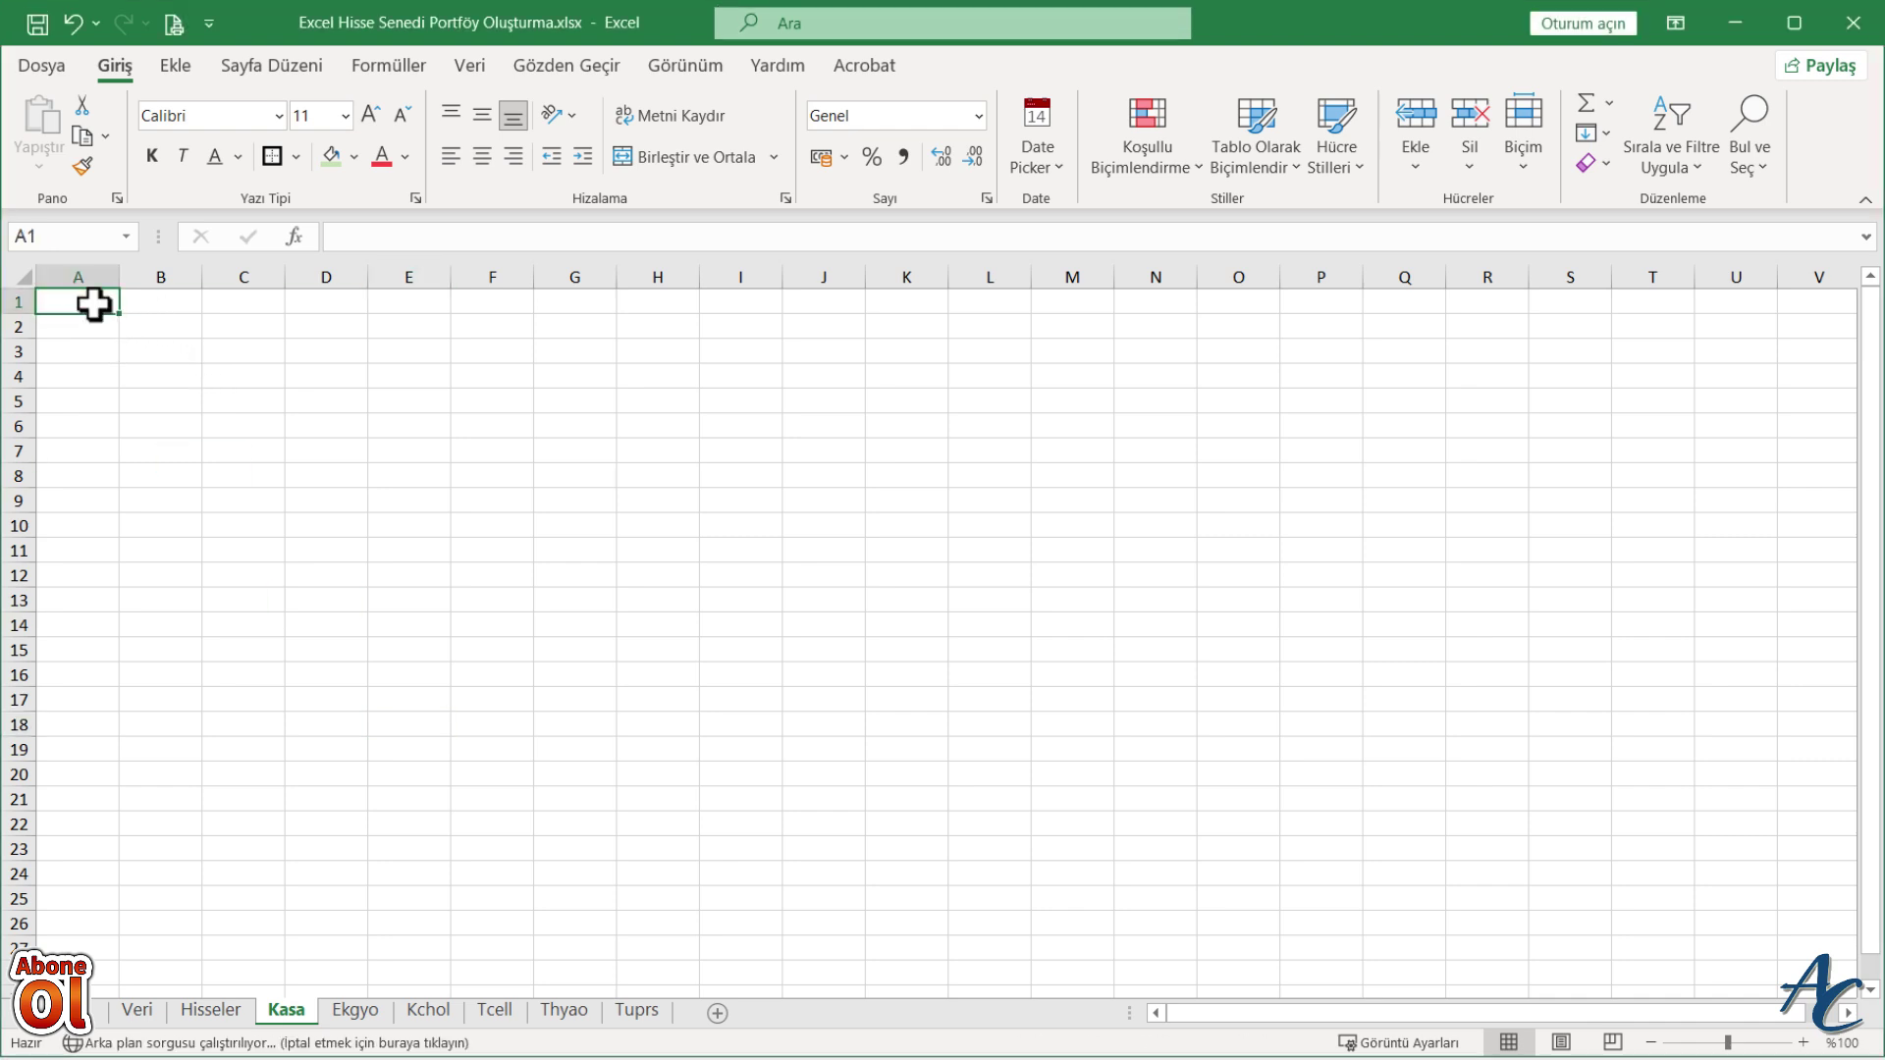
{"action": "type", "text": "TOPLAM"}
{"action": "key", "text": "Return"}
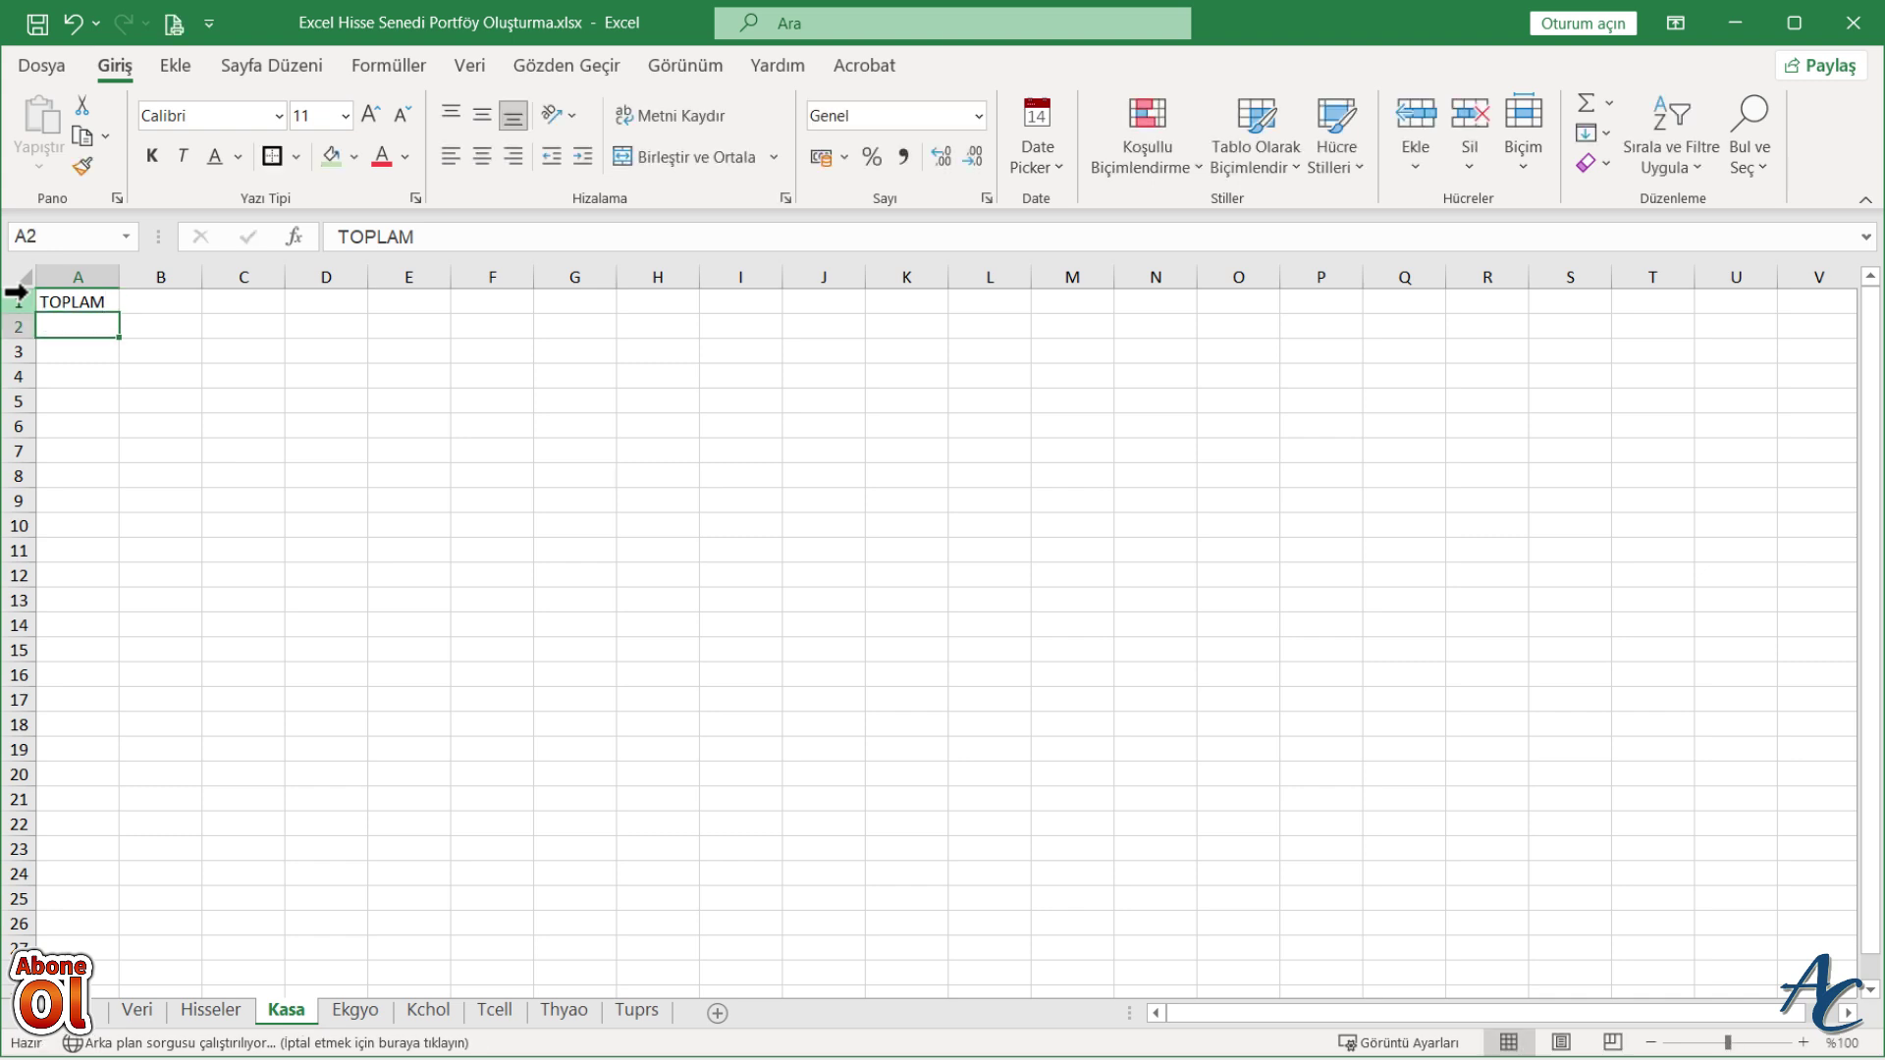
{"action": "type", "text": "Sıra"}
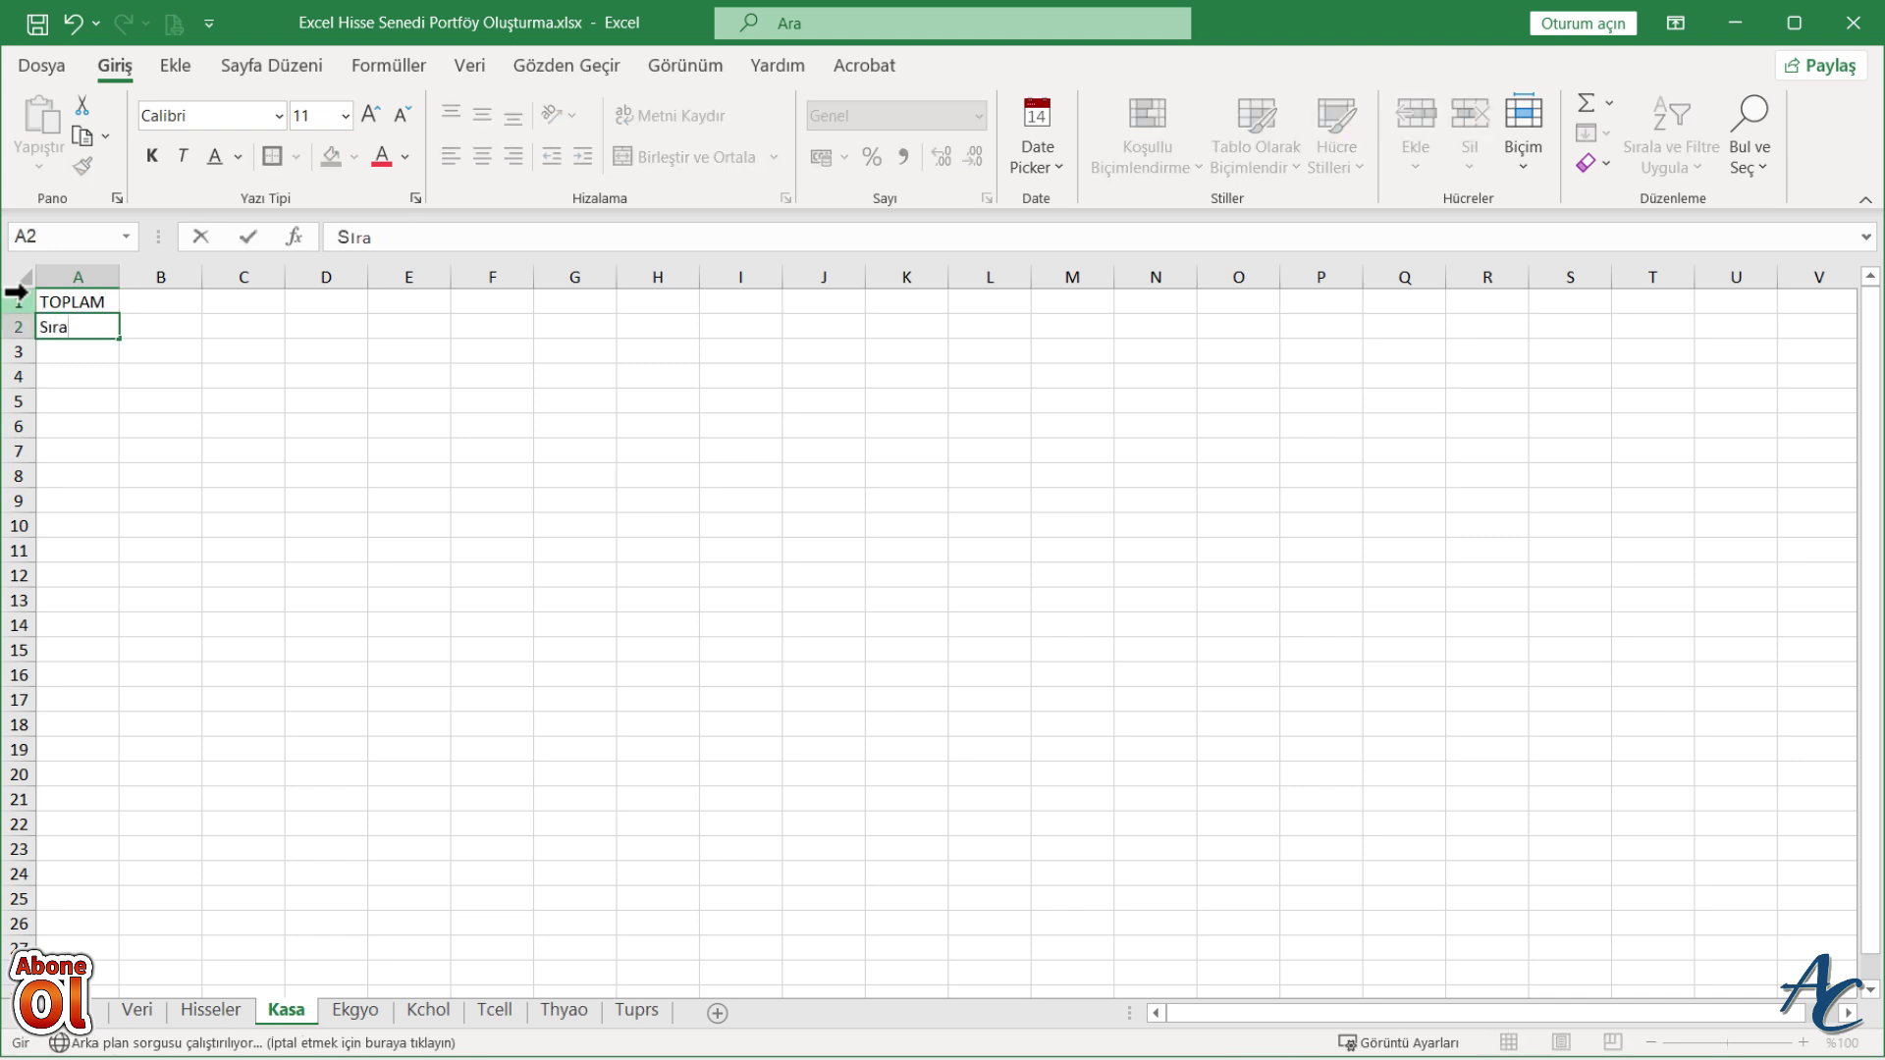
{"action": "key", "text": "Tab"}
{"action": "type", "text": "Tari"}
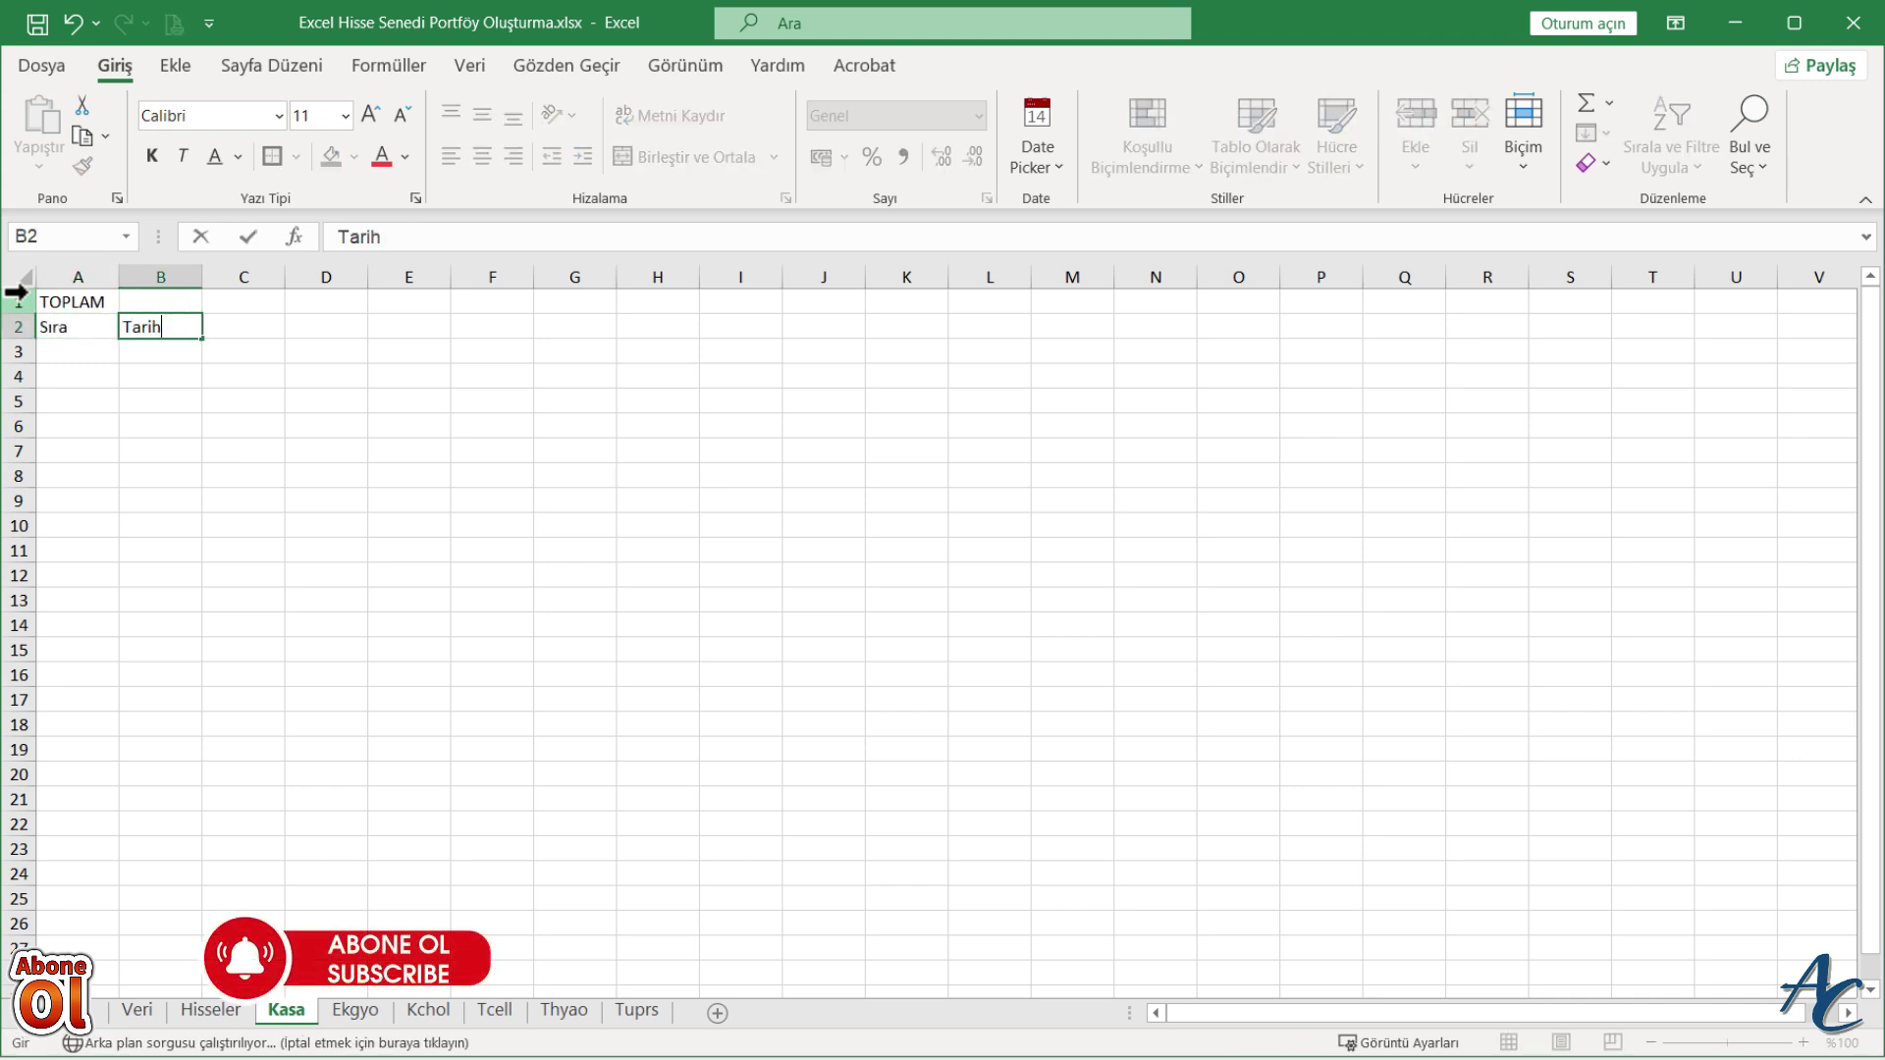
{"action": "key", "text": "Tab"}
{"action": "type", "text": "Y"}
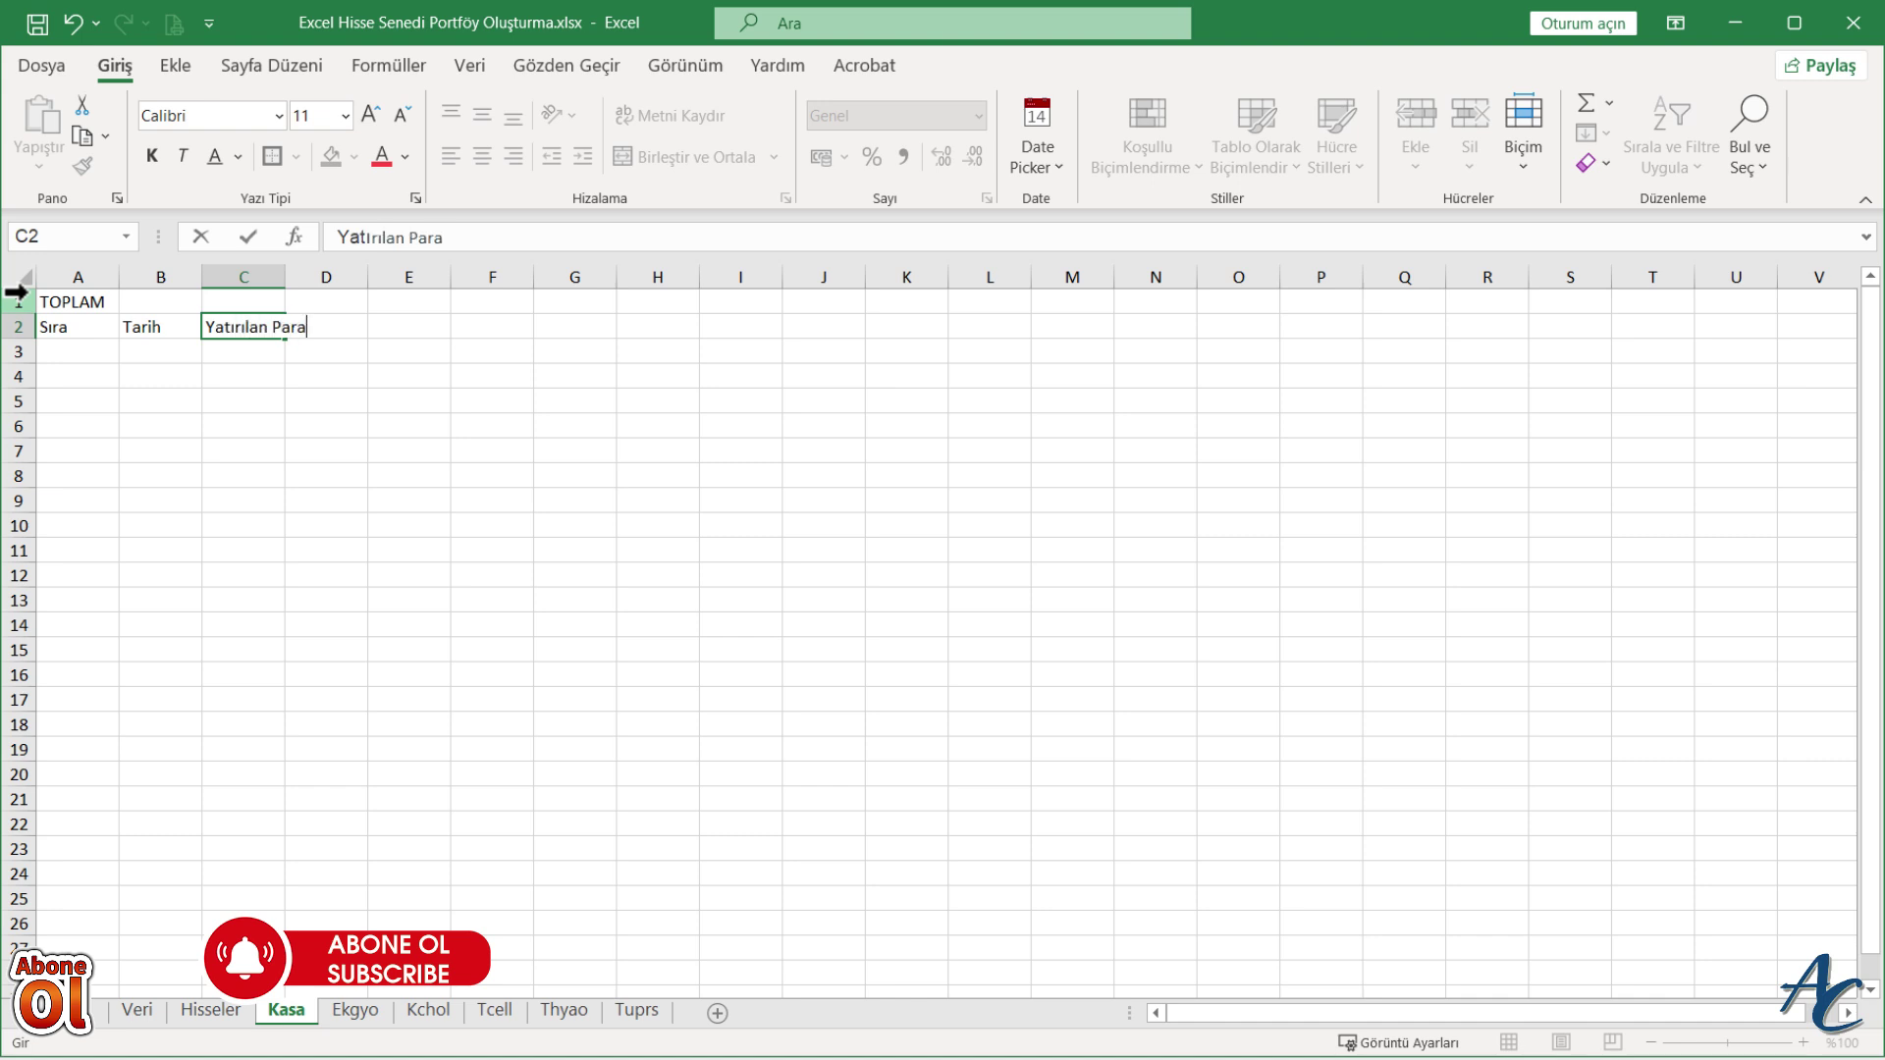
{"action": "key", "text": "Tab"}
- Add headers Çekilen Para, Temettüler and Hesap Bakiyesi in D2:F2
{"action": "type", "text": "Çekilen Para"}
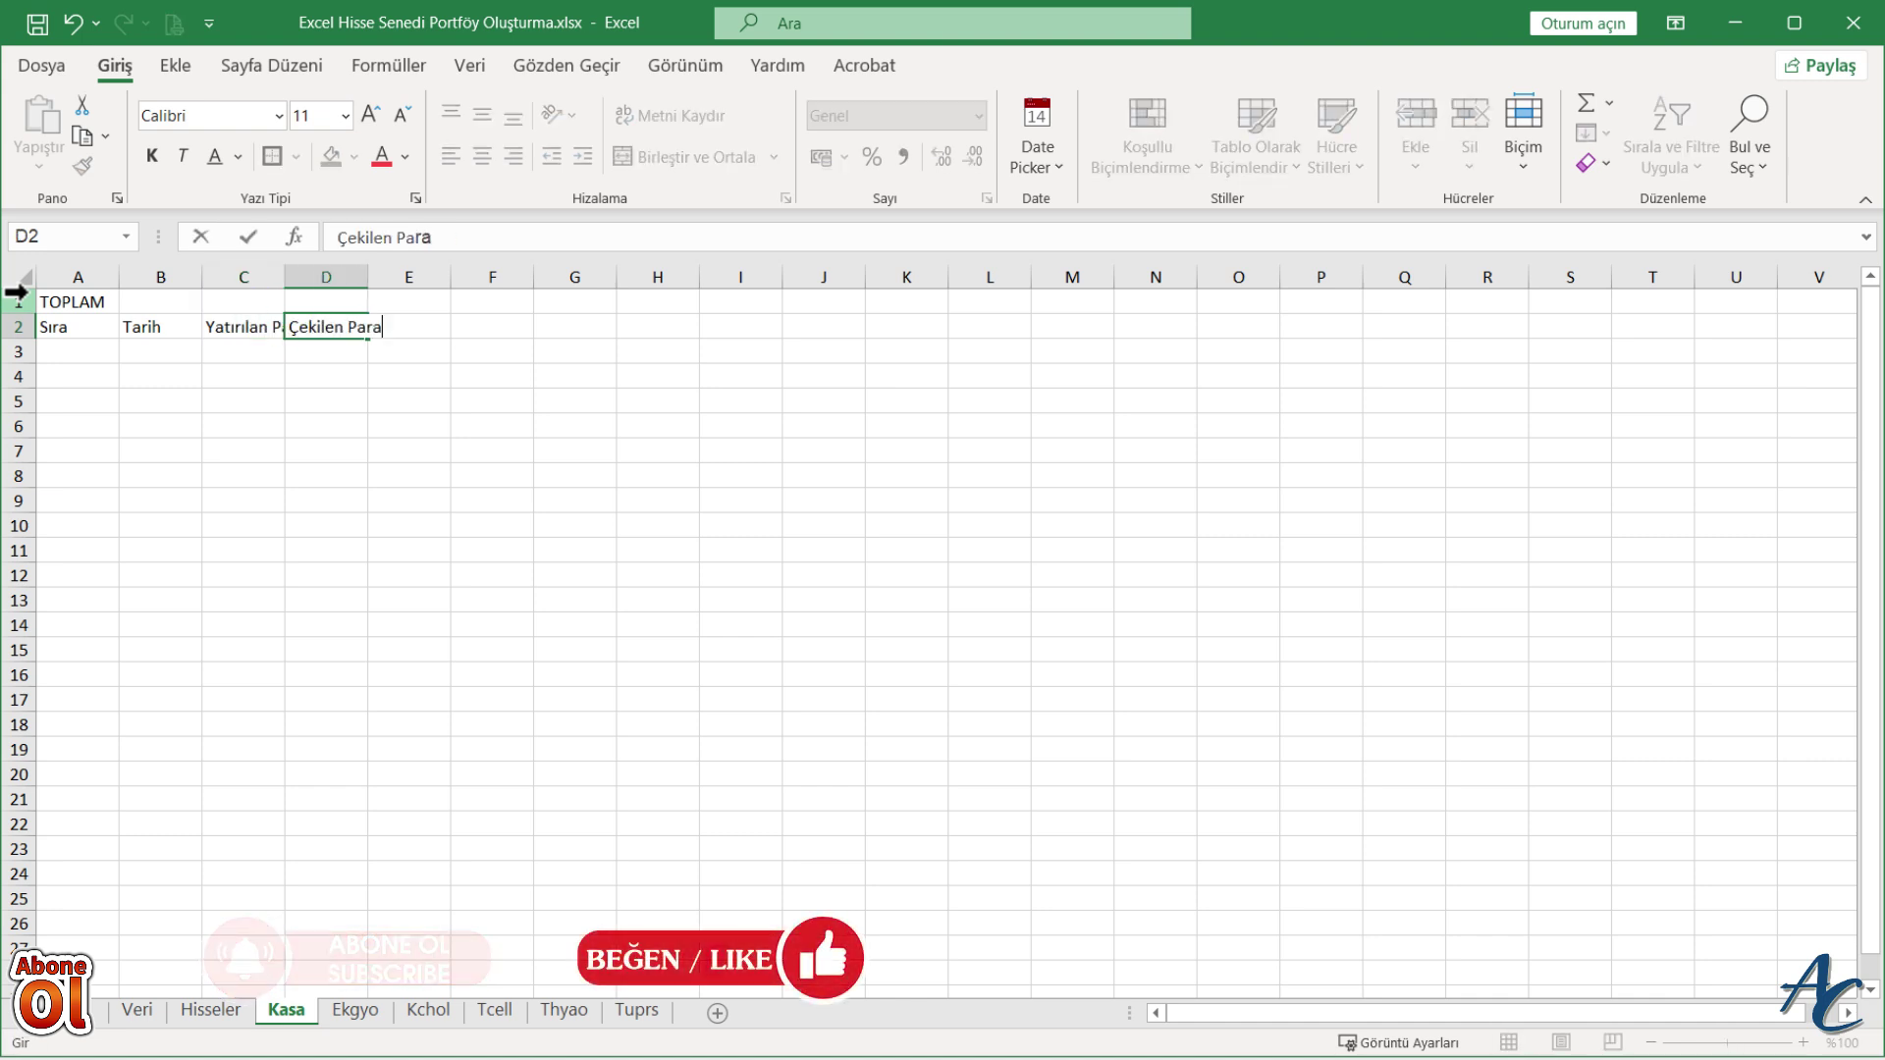
{"action": "key", "text": "Tab"}
{"action": "type", "text": "Temet"}
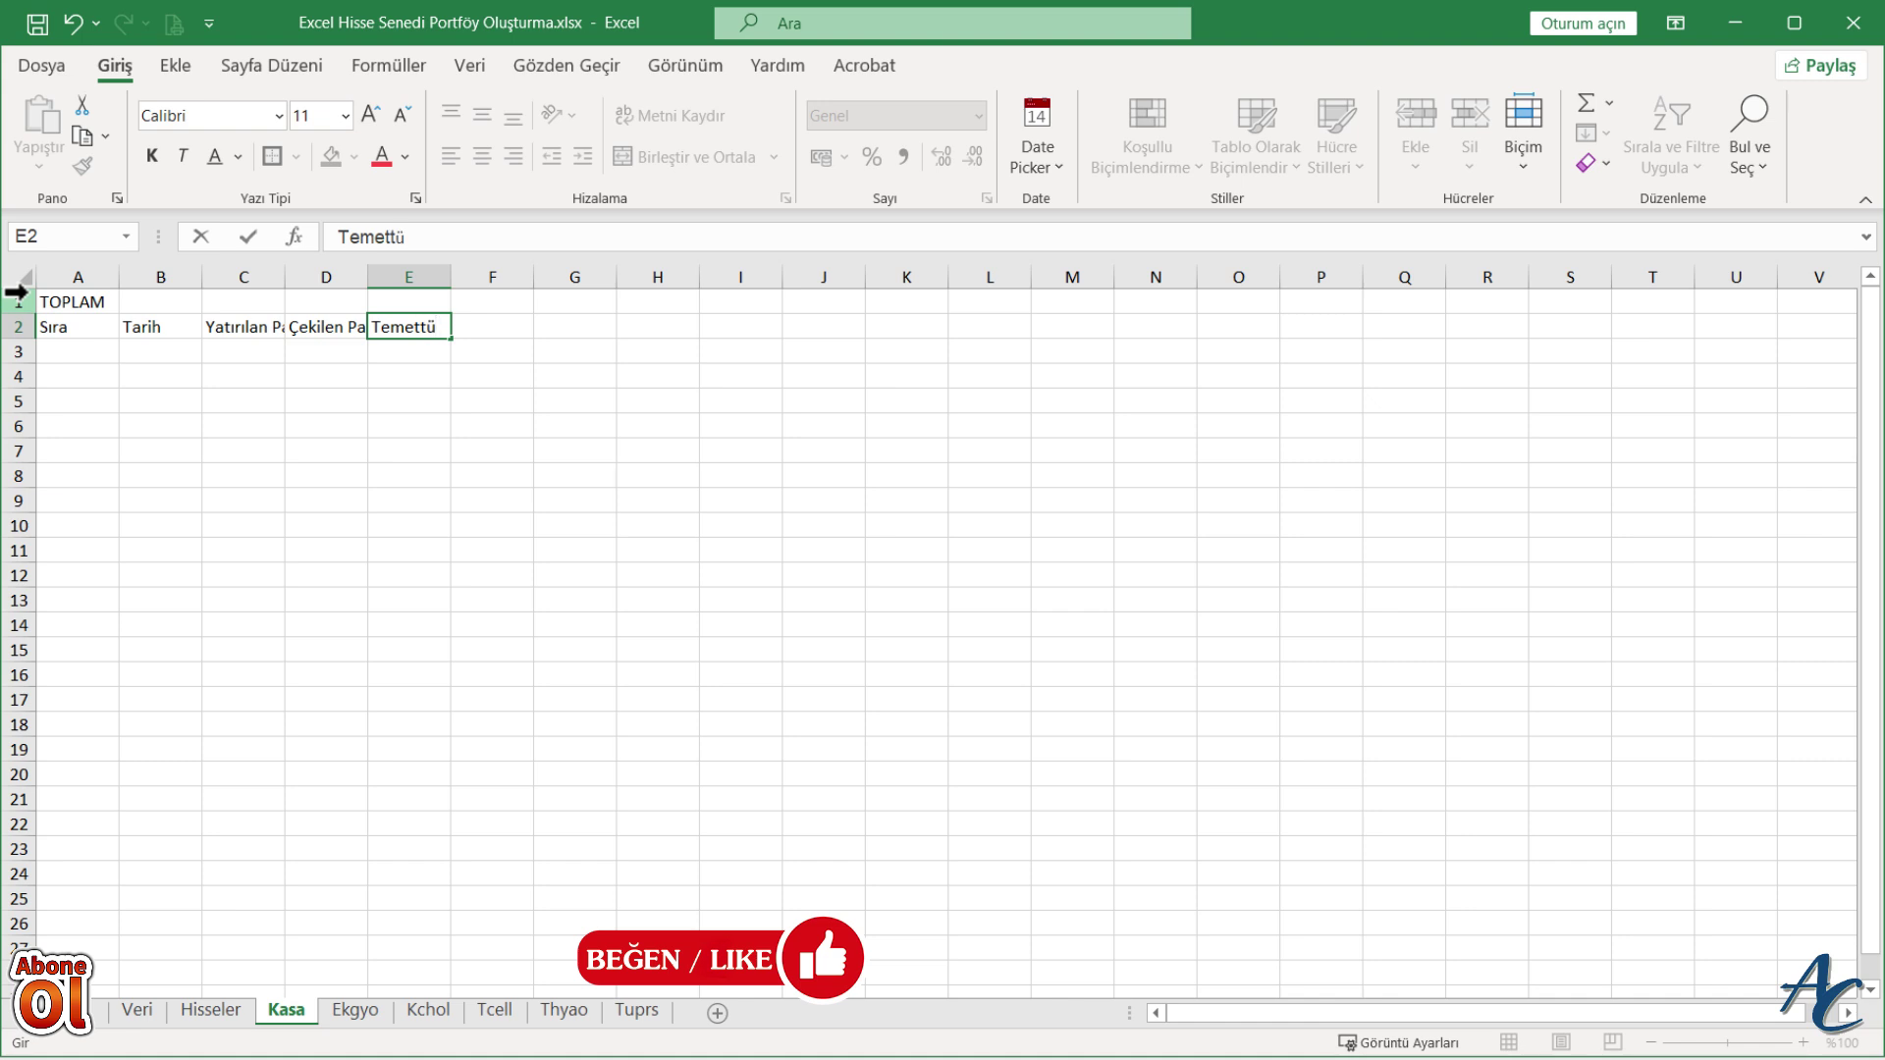
{"action": "key", "text": "Tab"}
{"action": "type", "text": "Hesa"}
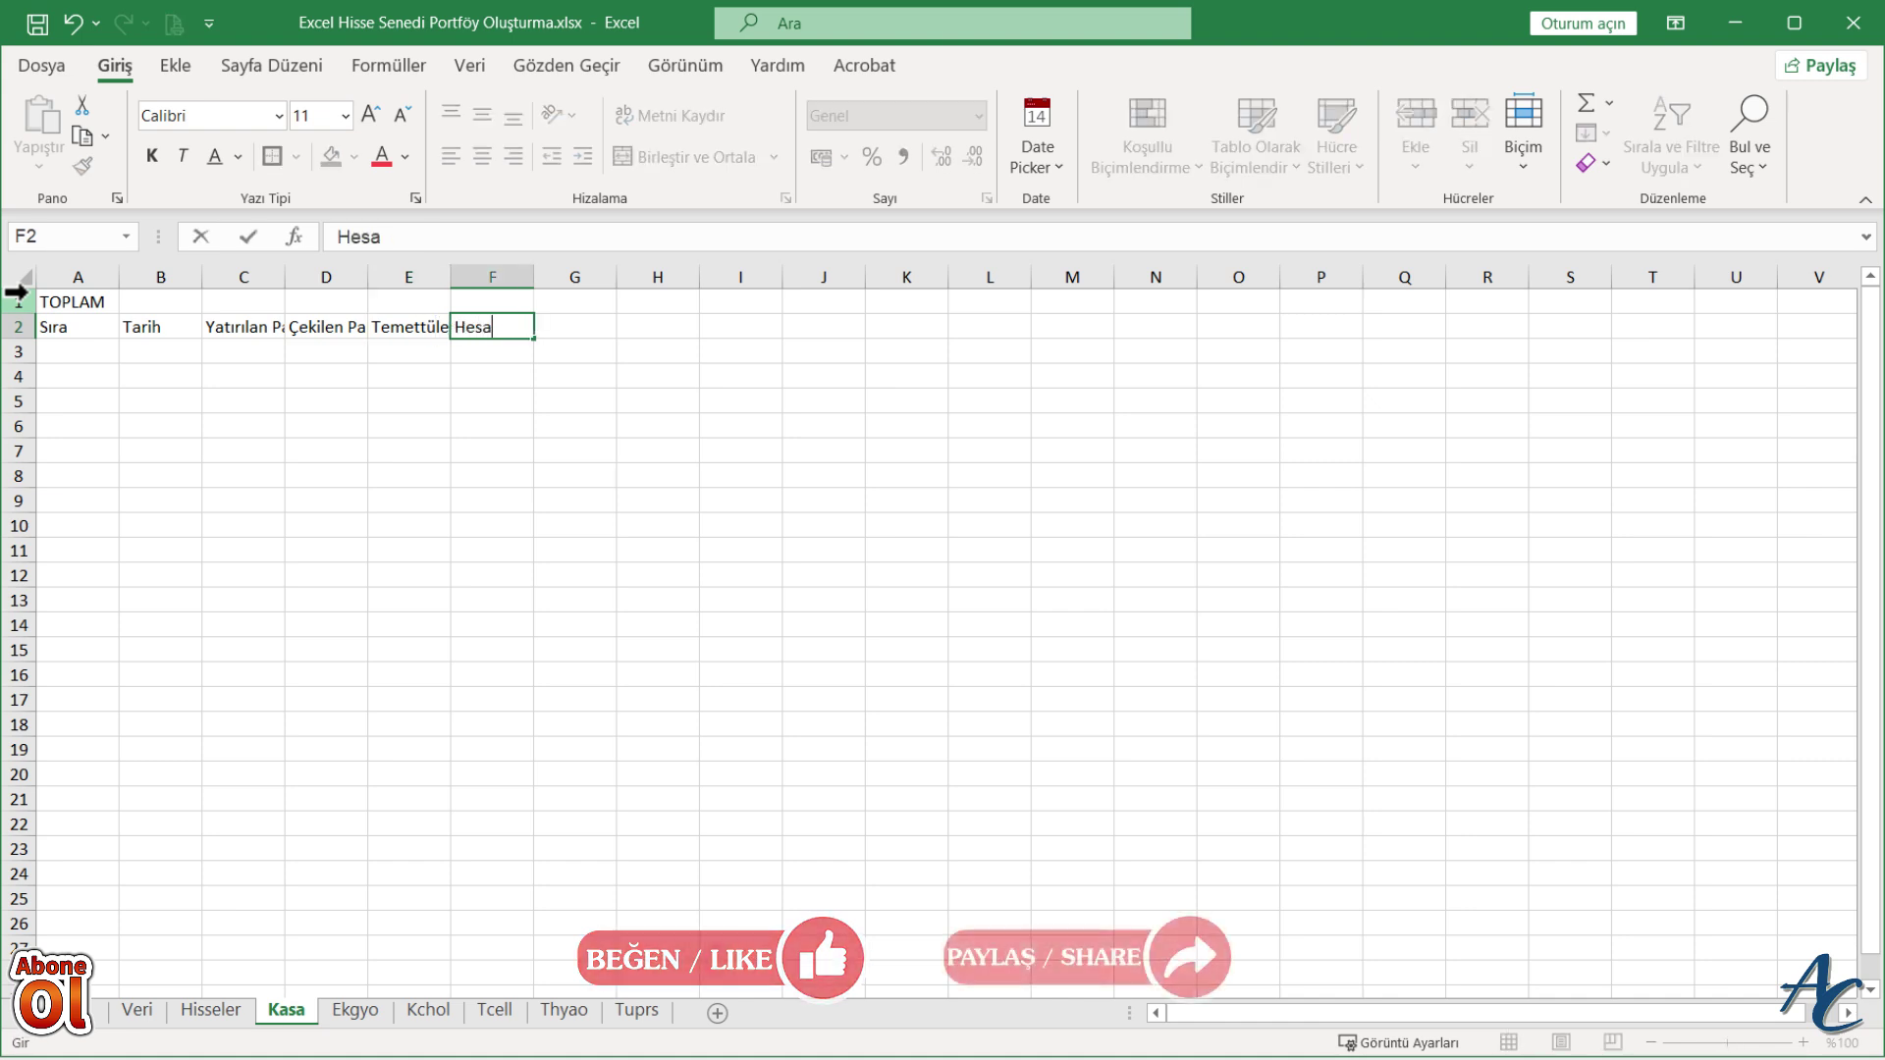
{"action": "type", "text": "p Bakiyesi"}
{"action": "key", "text": "Tab"}
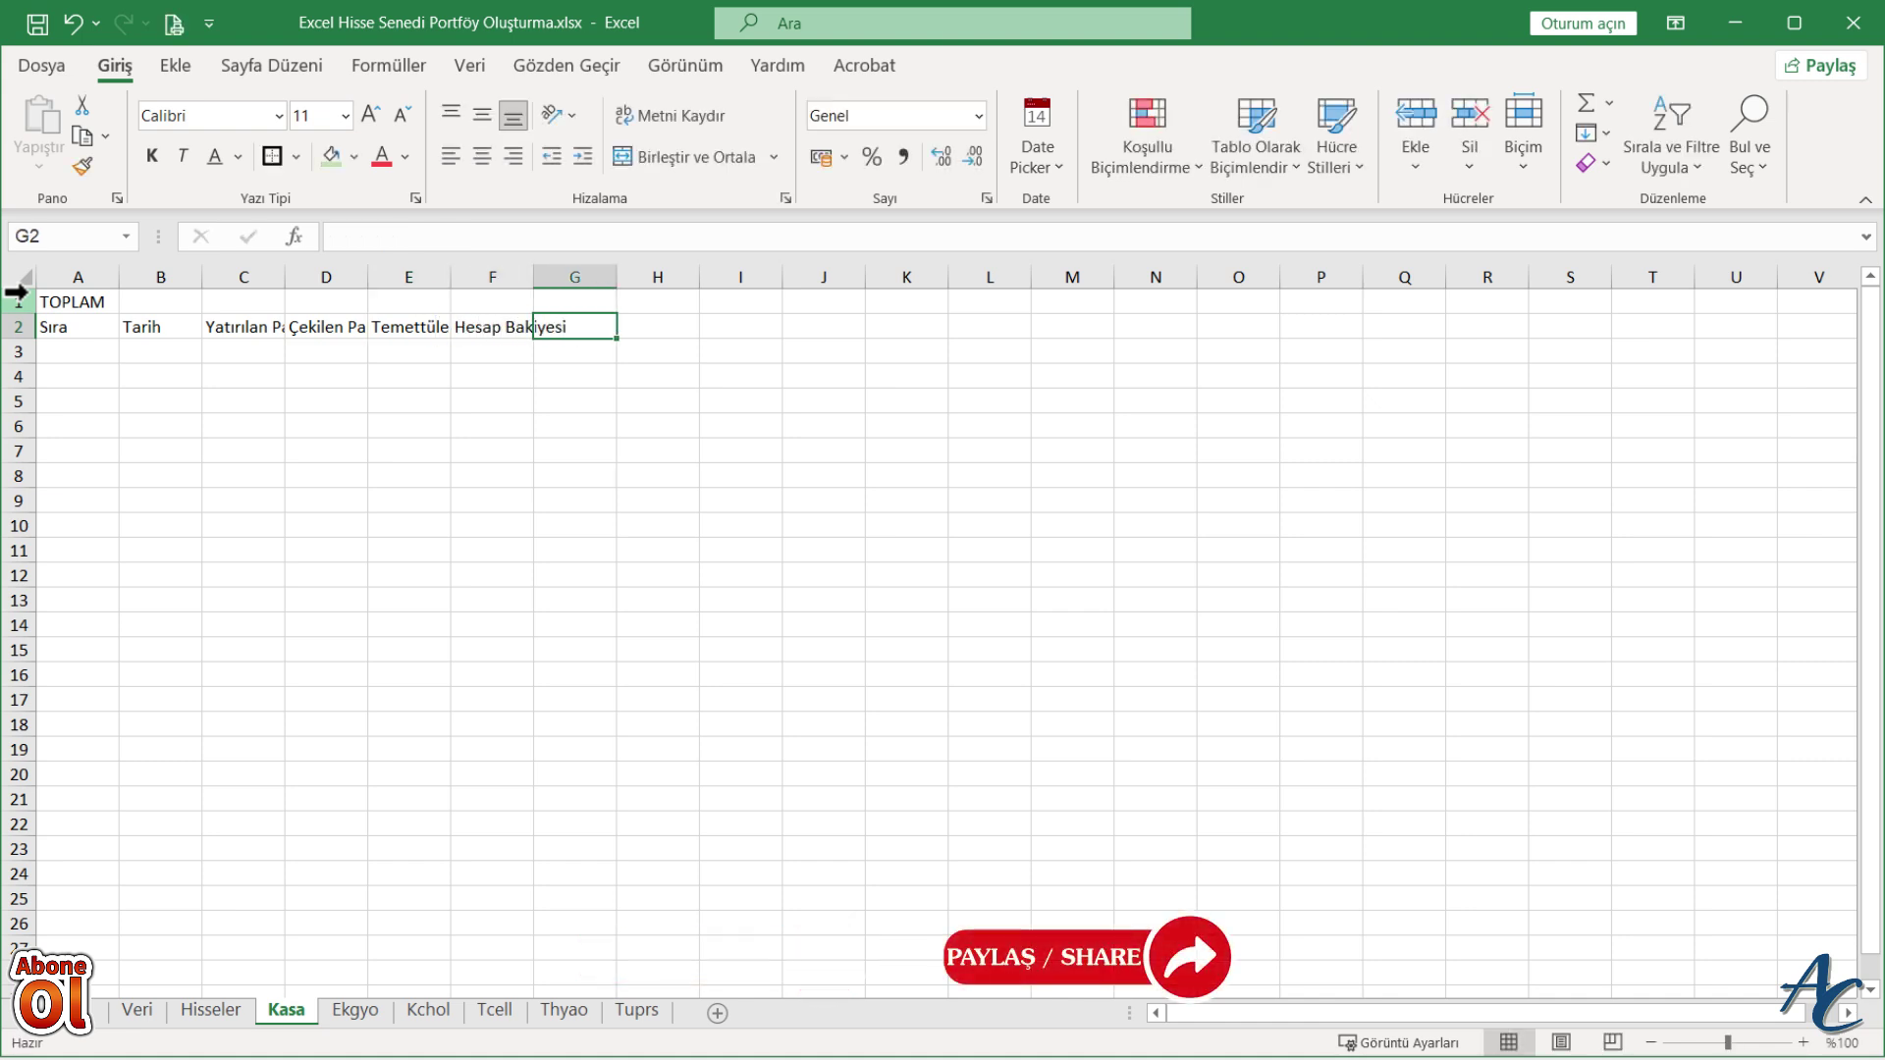
- Enter Açıklama in G2, give A1:H17 all borders plus a thick outline, and narrow column A
{"action": "type", "text": "Açıklama"}
{"action": "left_click_drag", "start_coordinate": [58, 302], "coordinate": [617, 626]}
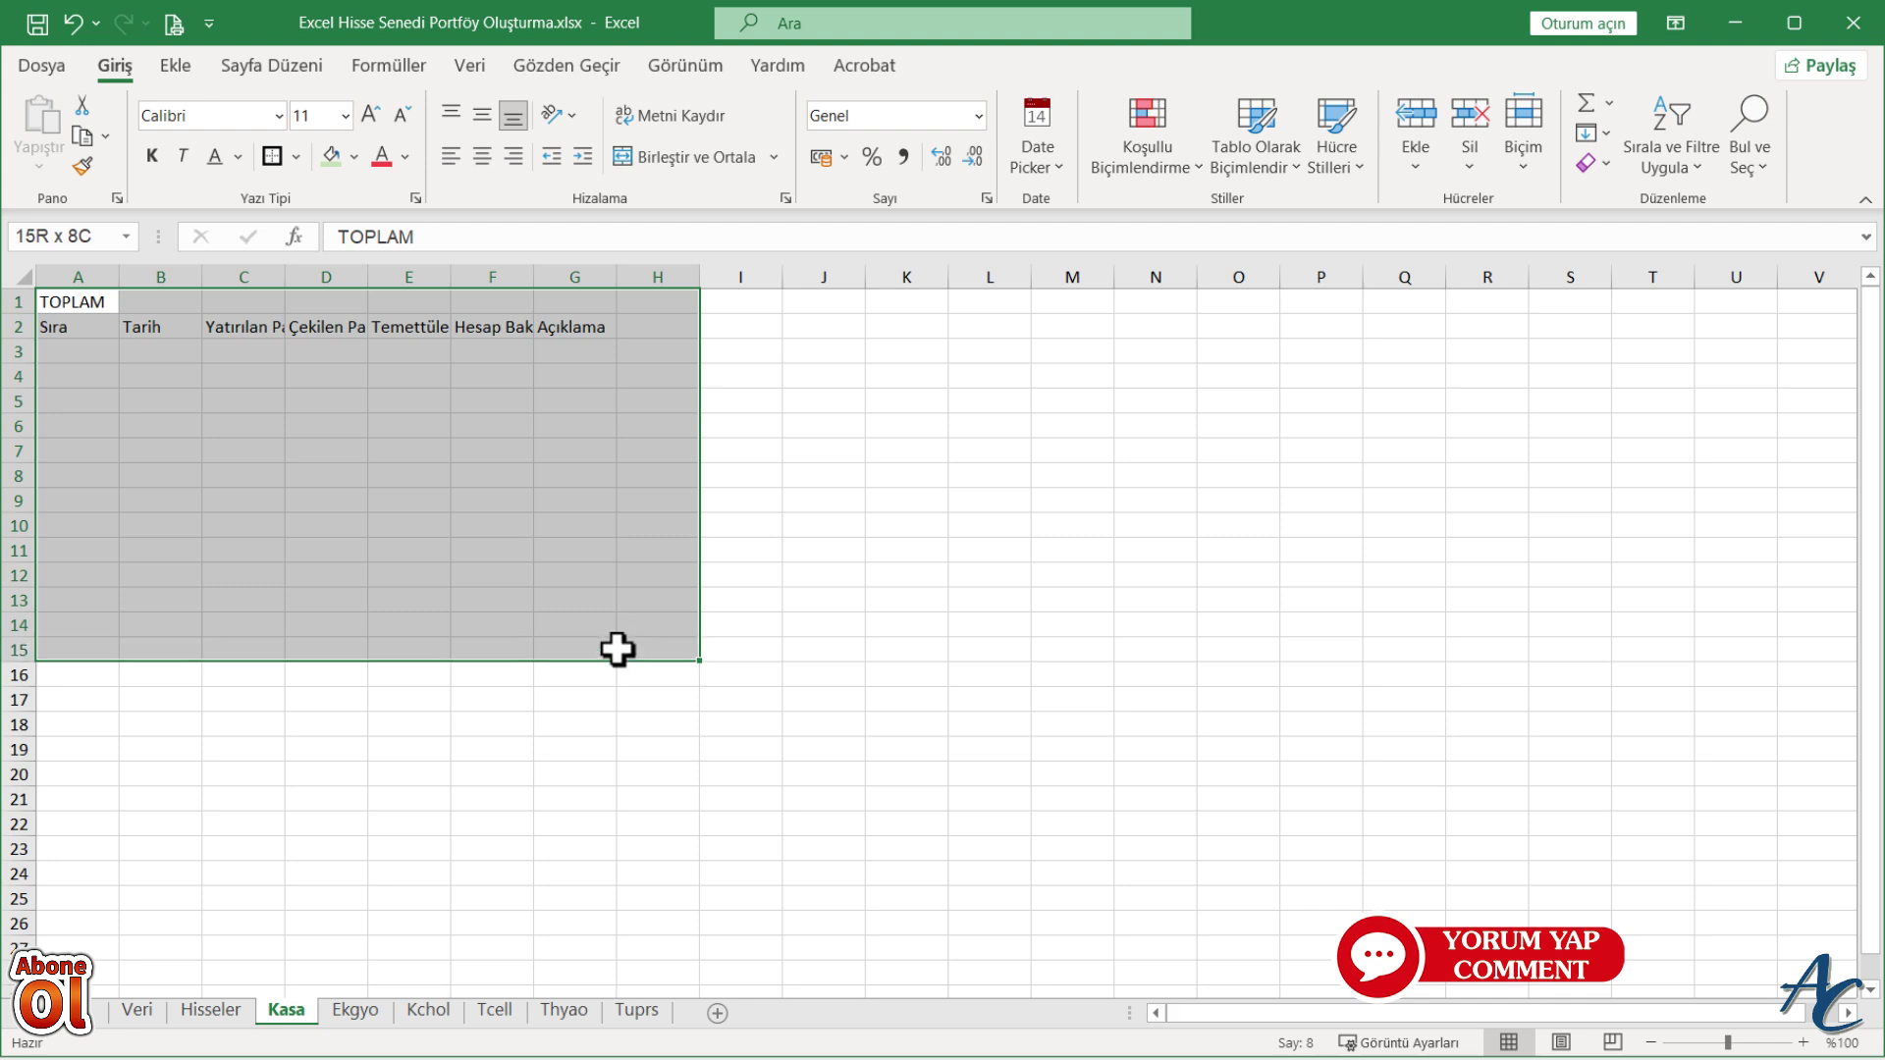
{"action": "left_click_drag", "start_coordinate": [617, 633], "coordinate": [617, 697]}
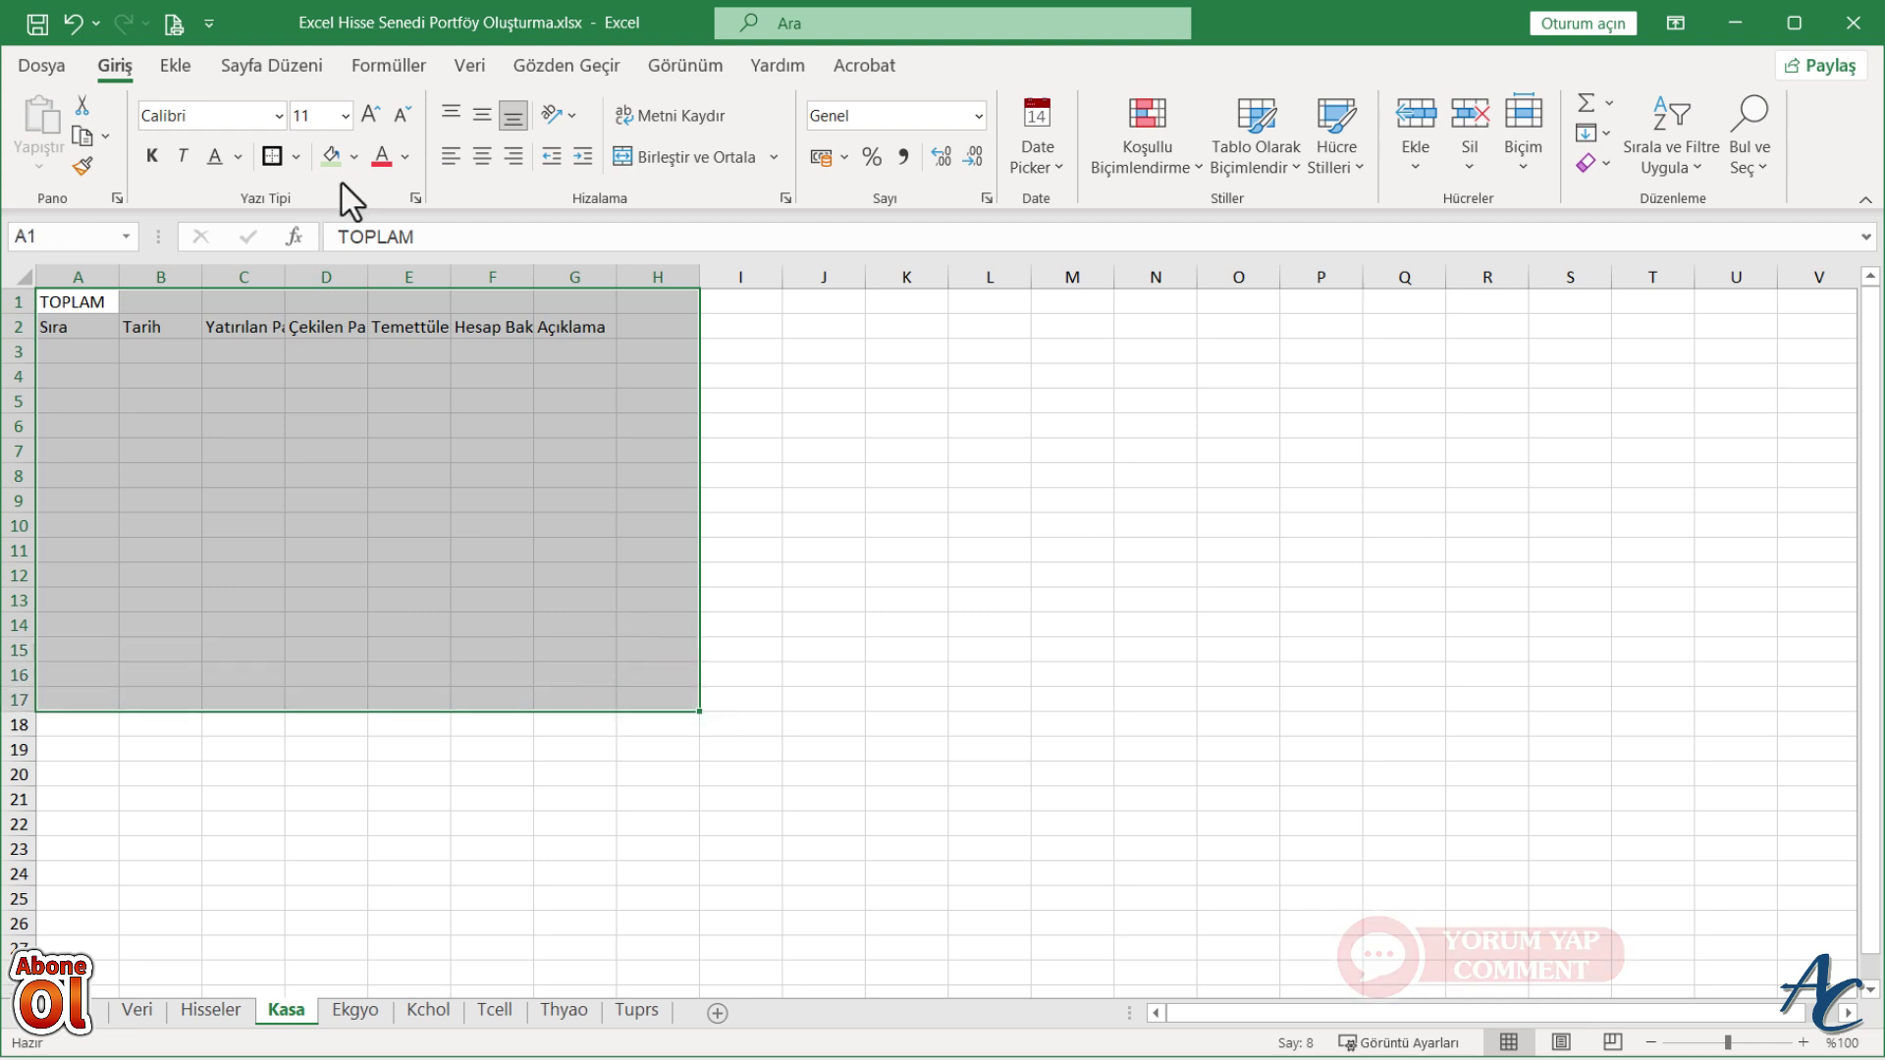
{"action": "left_click", "coordinate": [296, 157]}
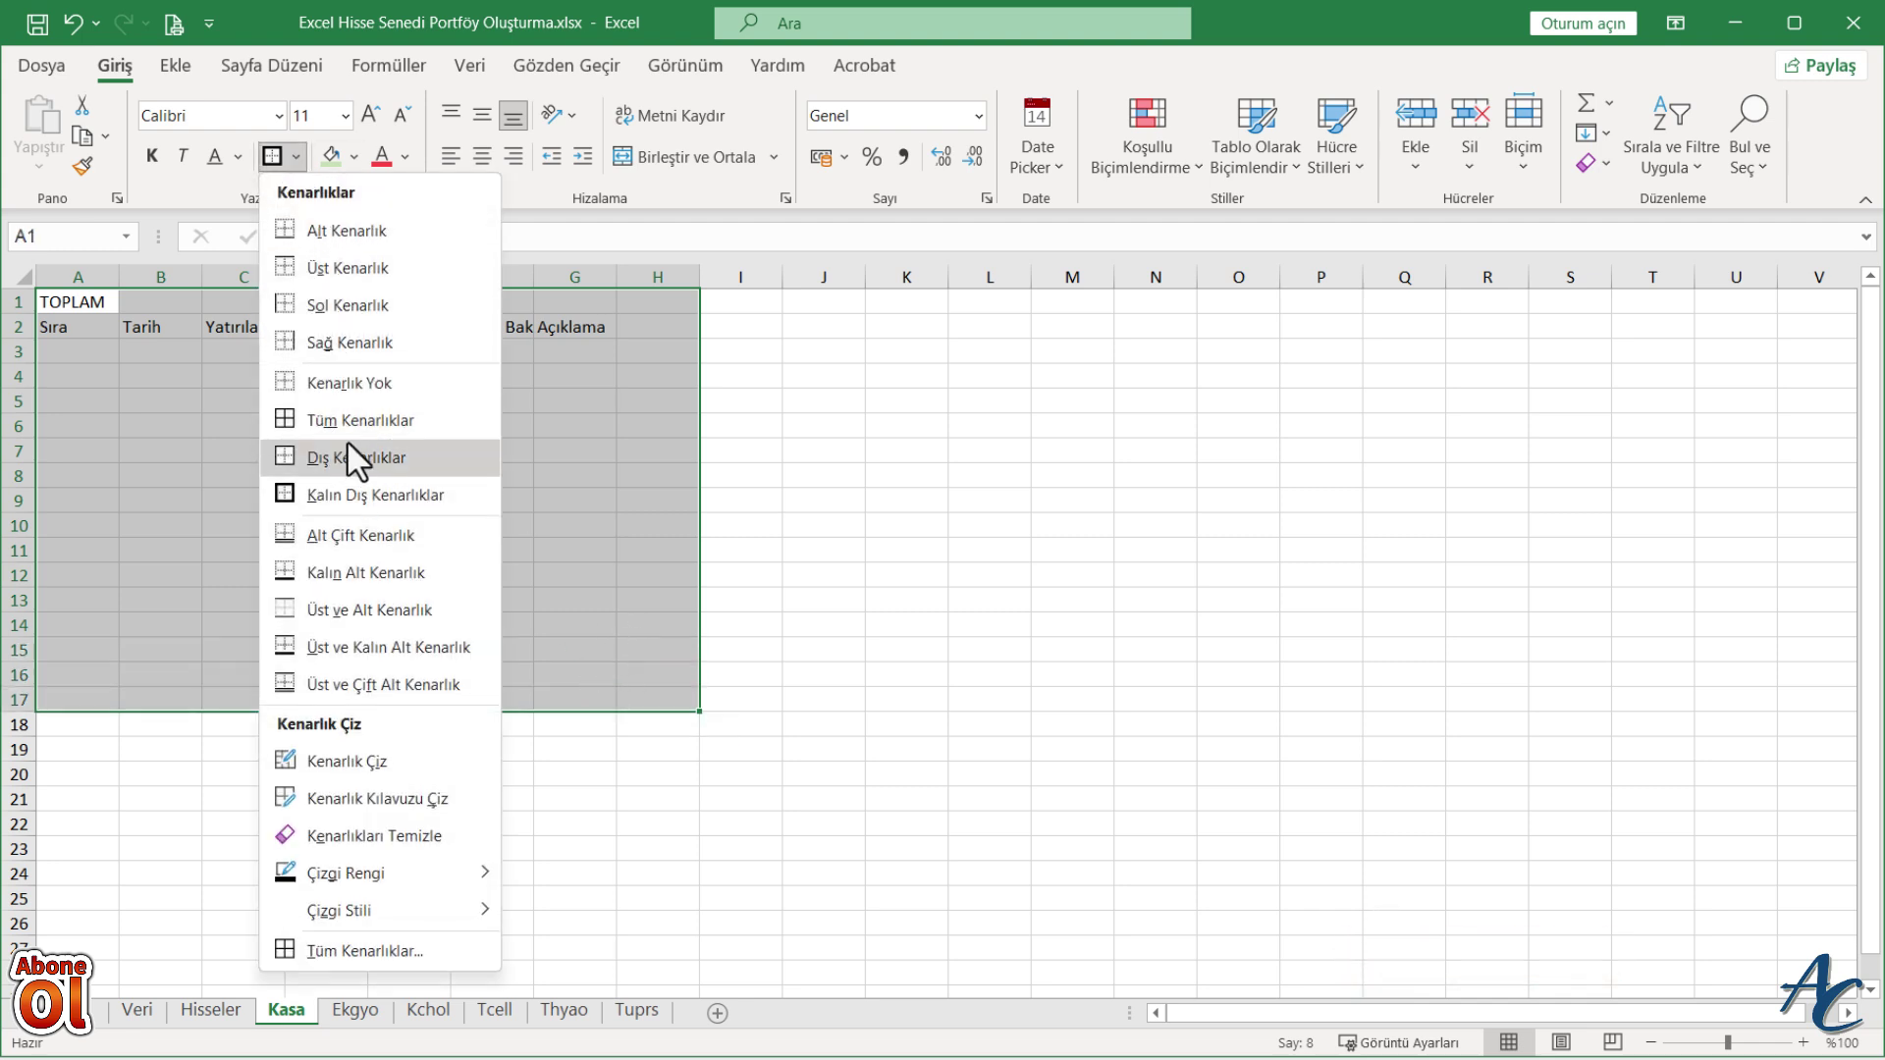
{"action": "left_click", "coordinate": [304, 420]}
{"action": "left_click", "coordinate": [296, 158]}
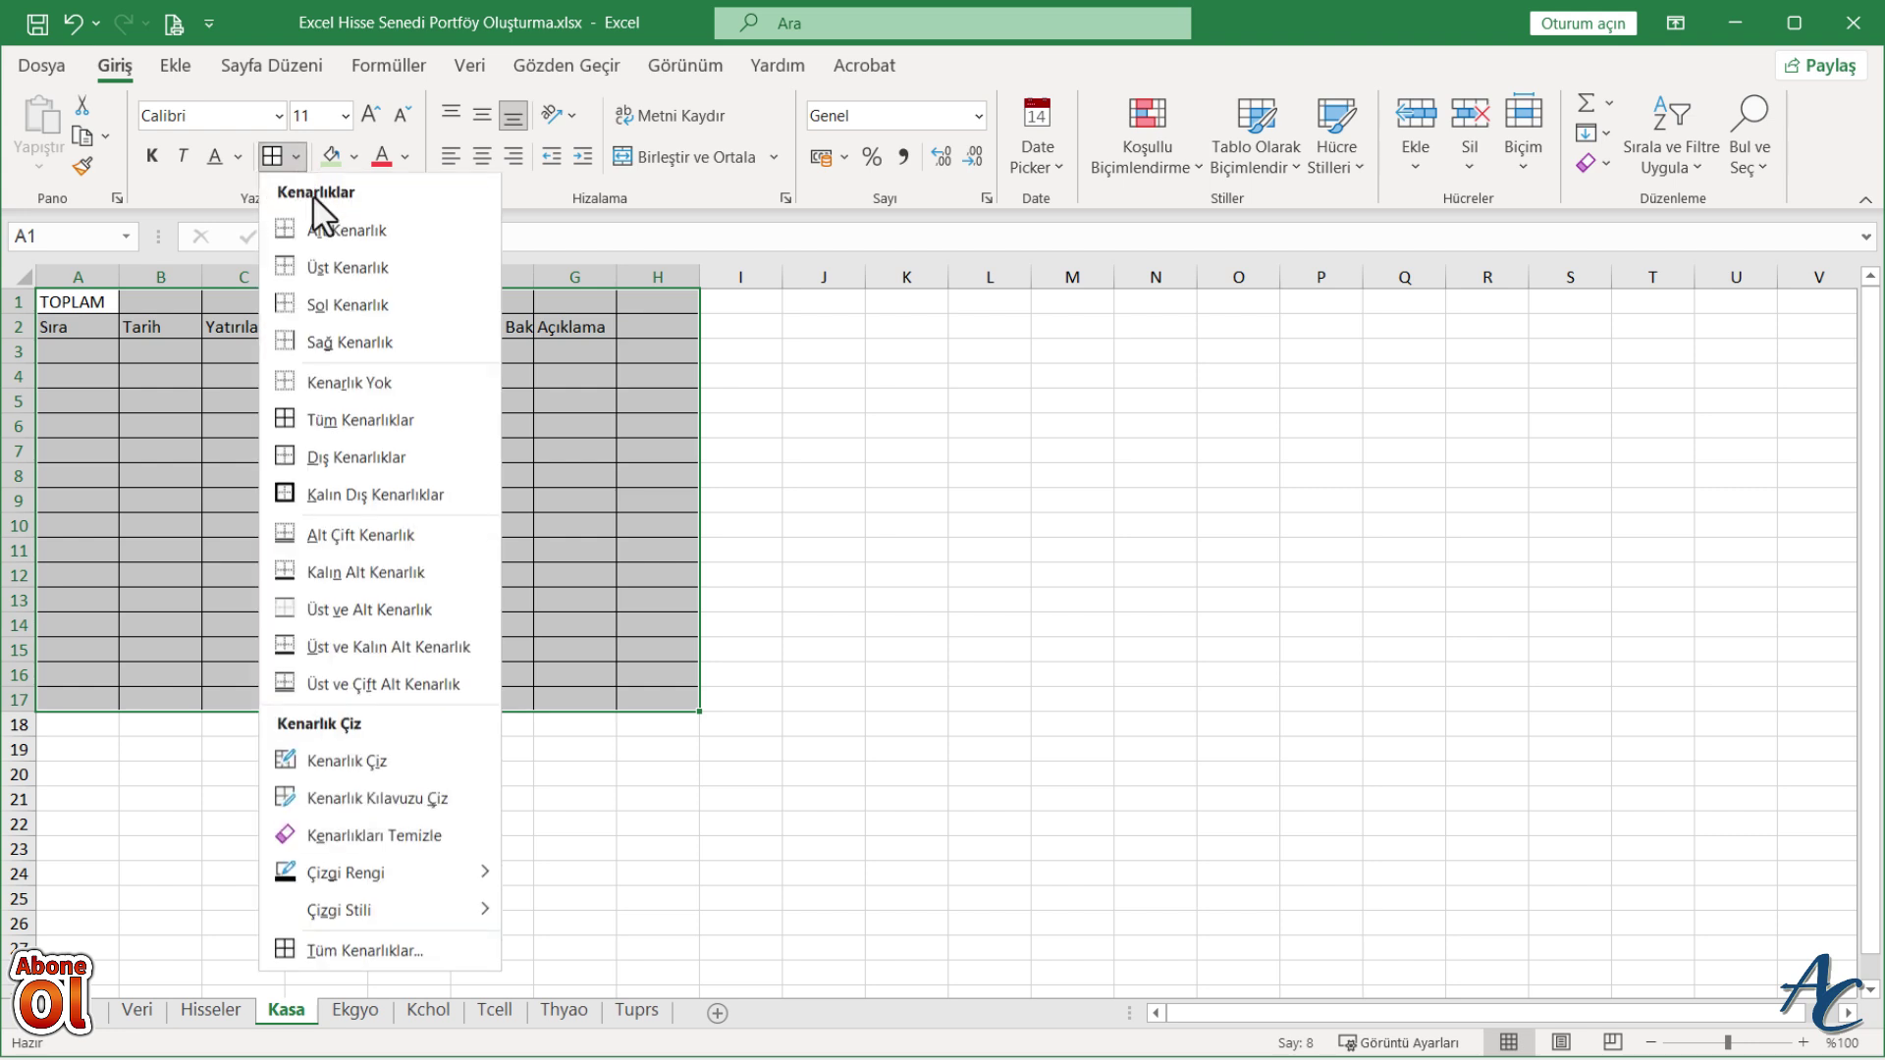
{"action": "left_click", "coordinate": [338, 493]}
{"action": "left_click", "coordinate": [326, 462]}
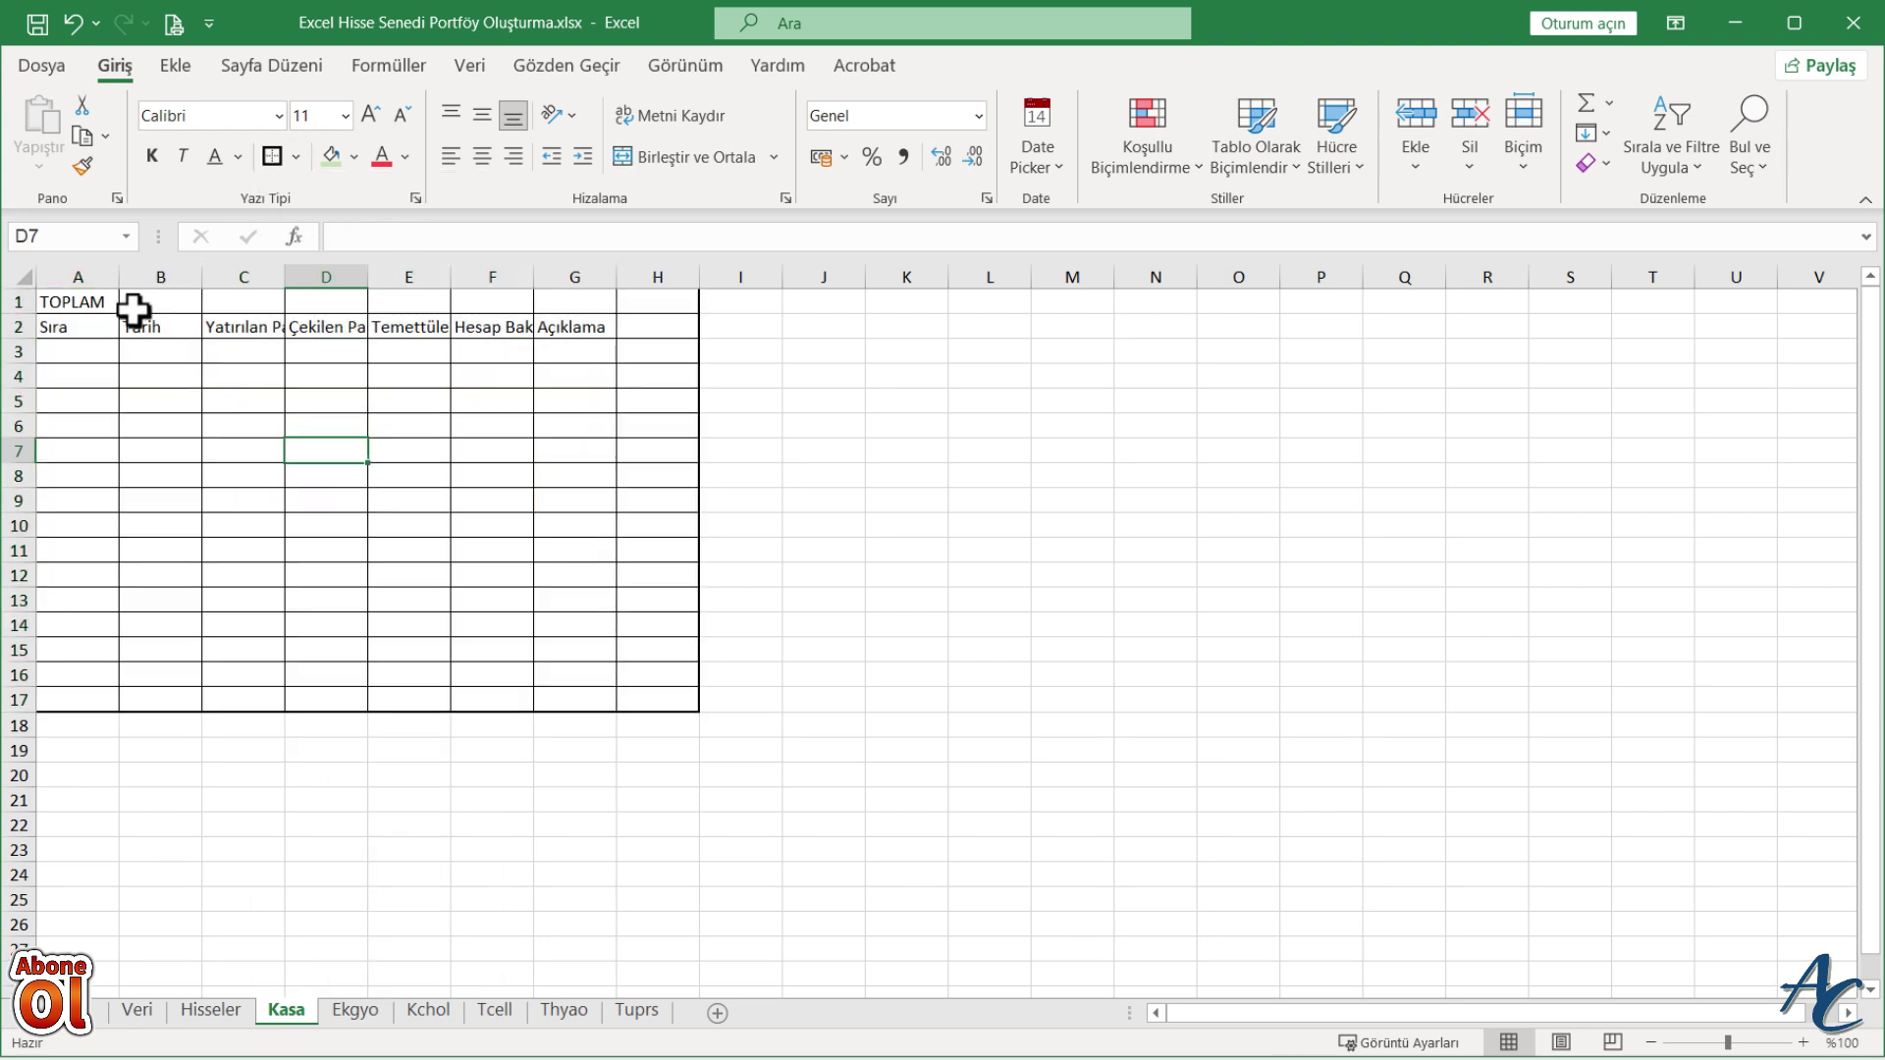
{"action": "left_click_drag", "start_coordinate": [115, 272], "coordinate": [82, 272]}
- Number rows with =SATIR()-2 in A3, filled down to A17
{"action": "left_click", "coordinate": [56, 347]}
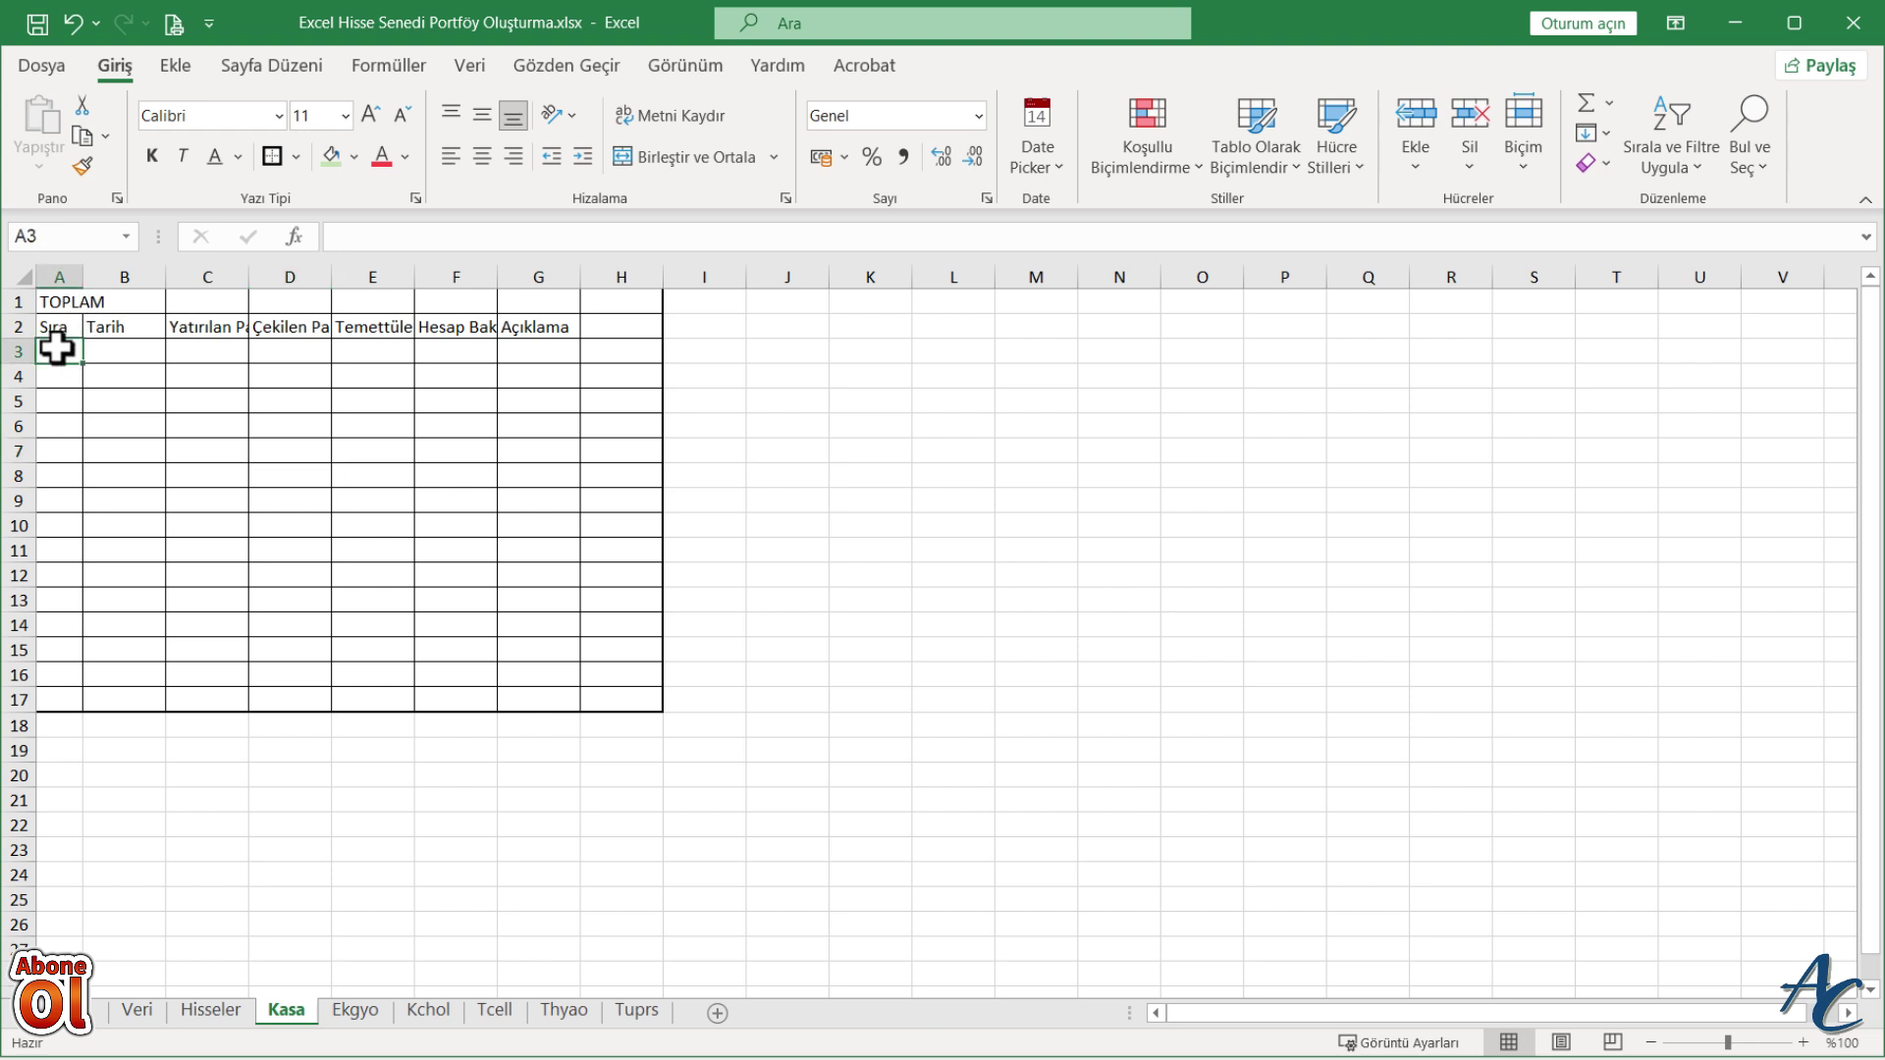
{"action": "type", "text": "=SA"}
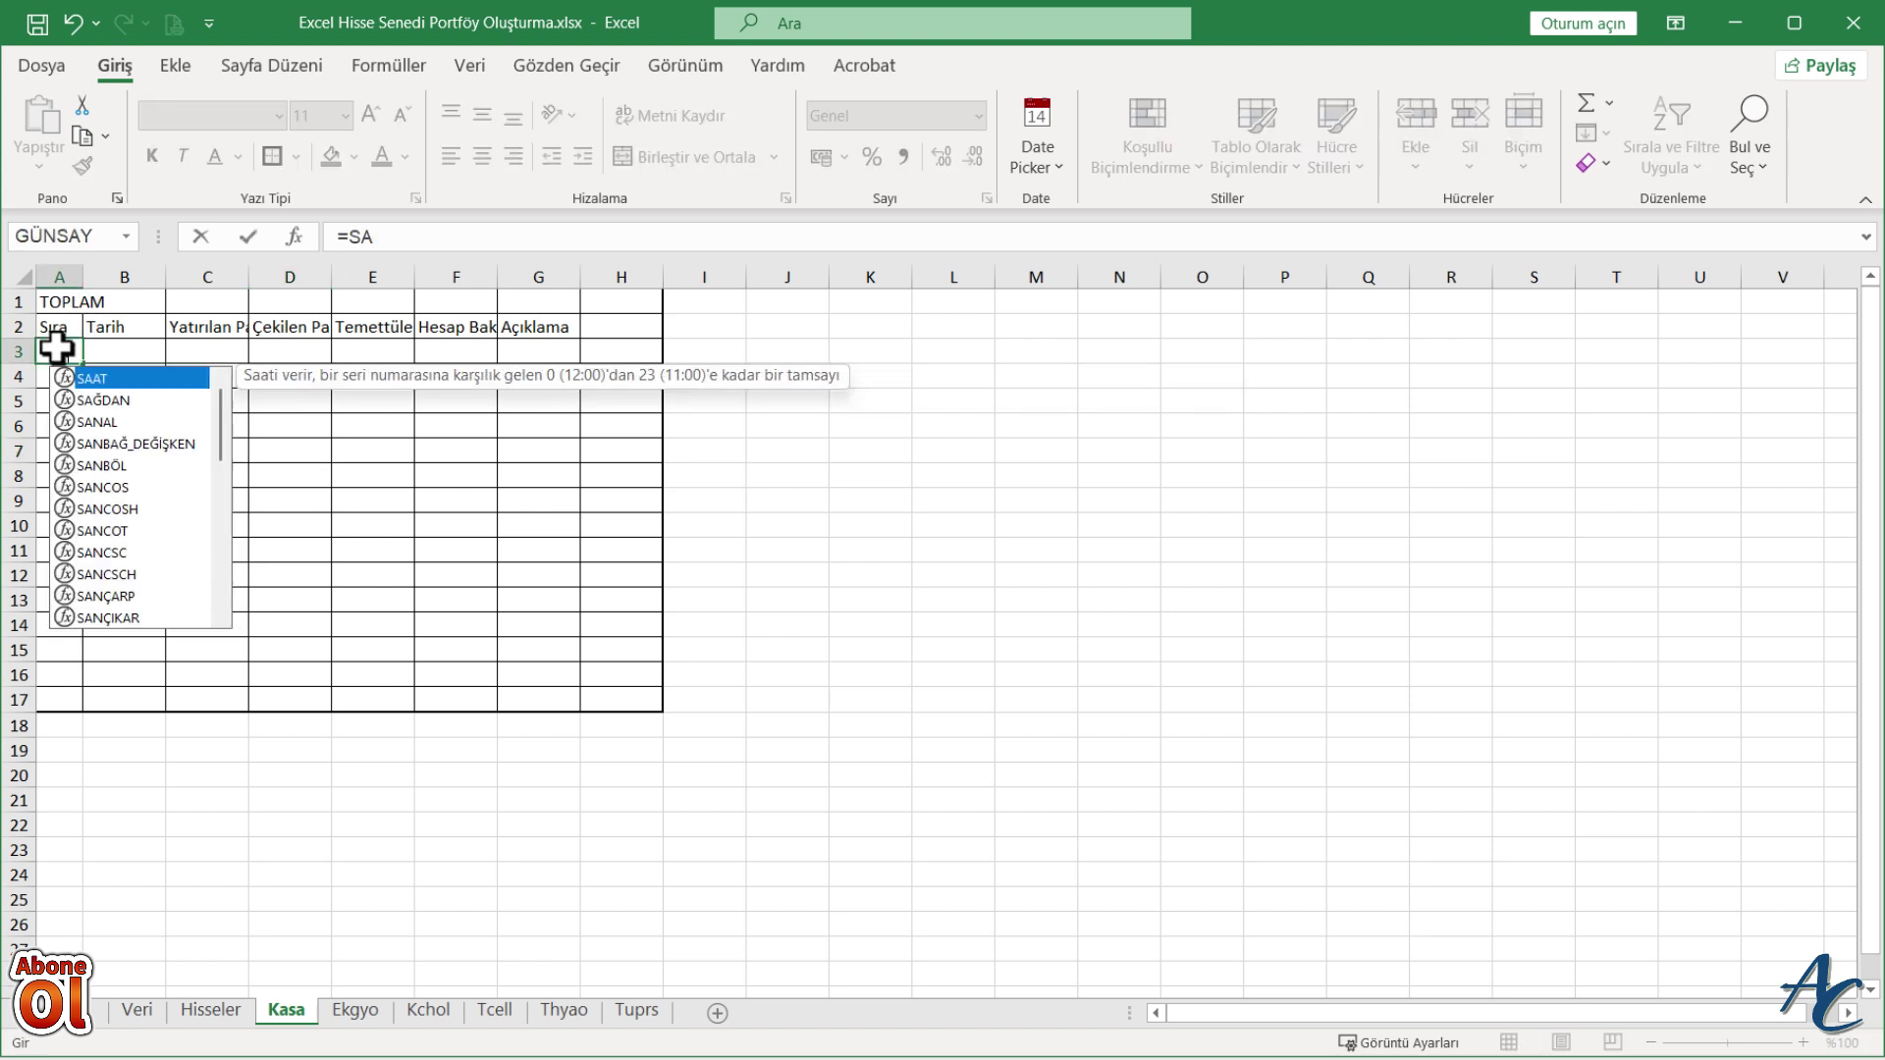
{"action": "type", "text": "TIR"}
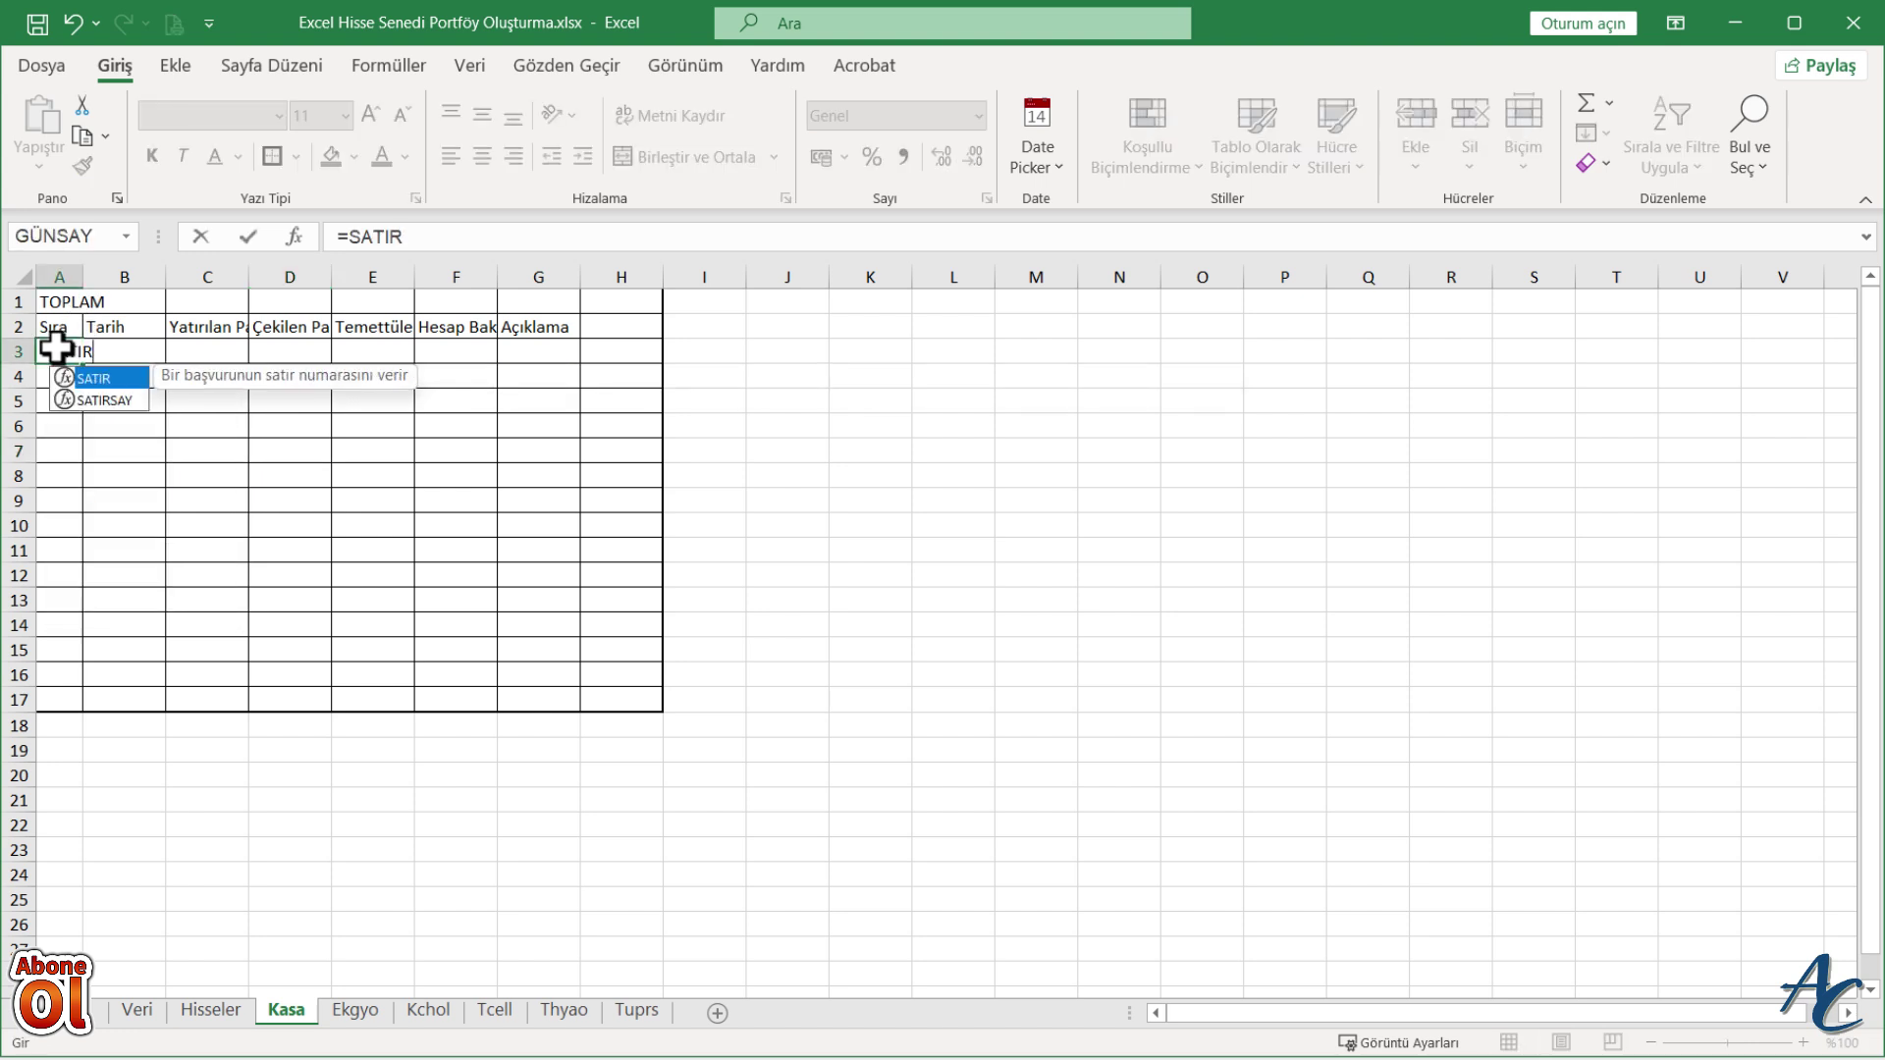
{"action": "type", "text": "()-2"}
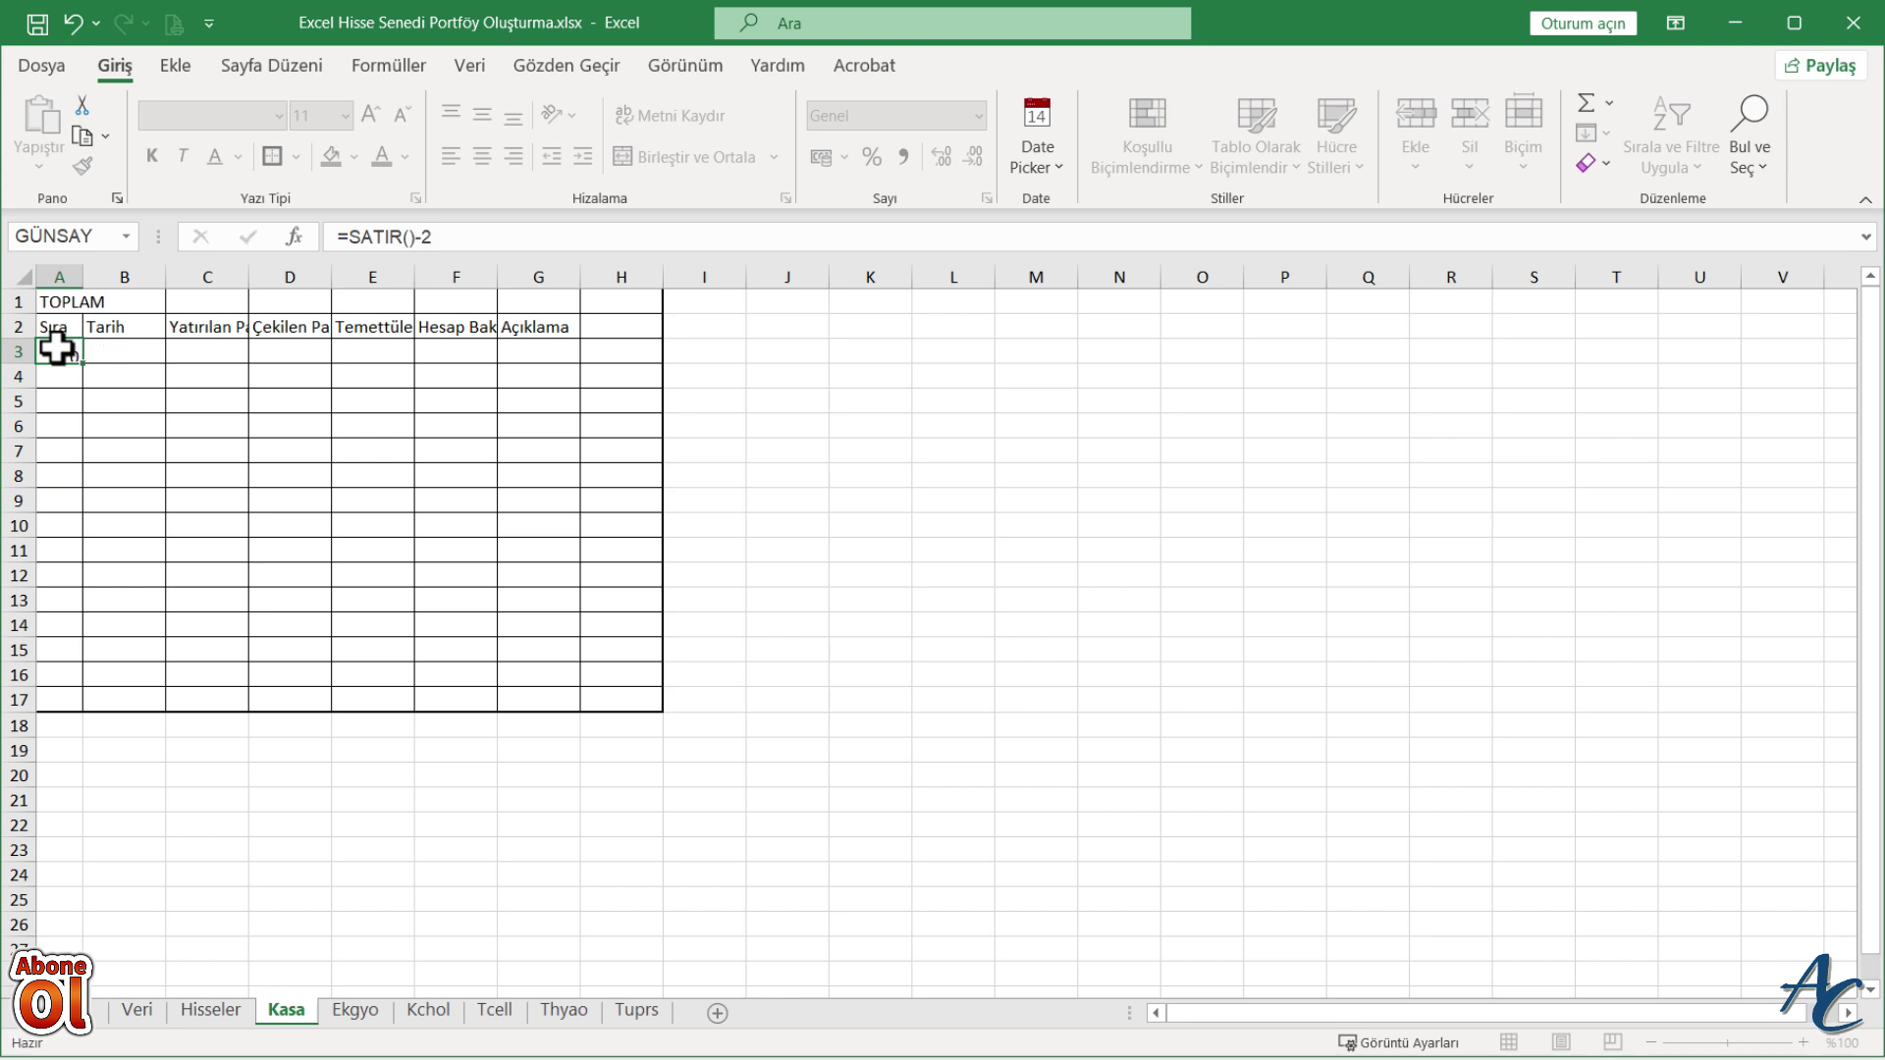
{"action": "key", "text": "Return"}
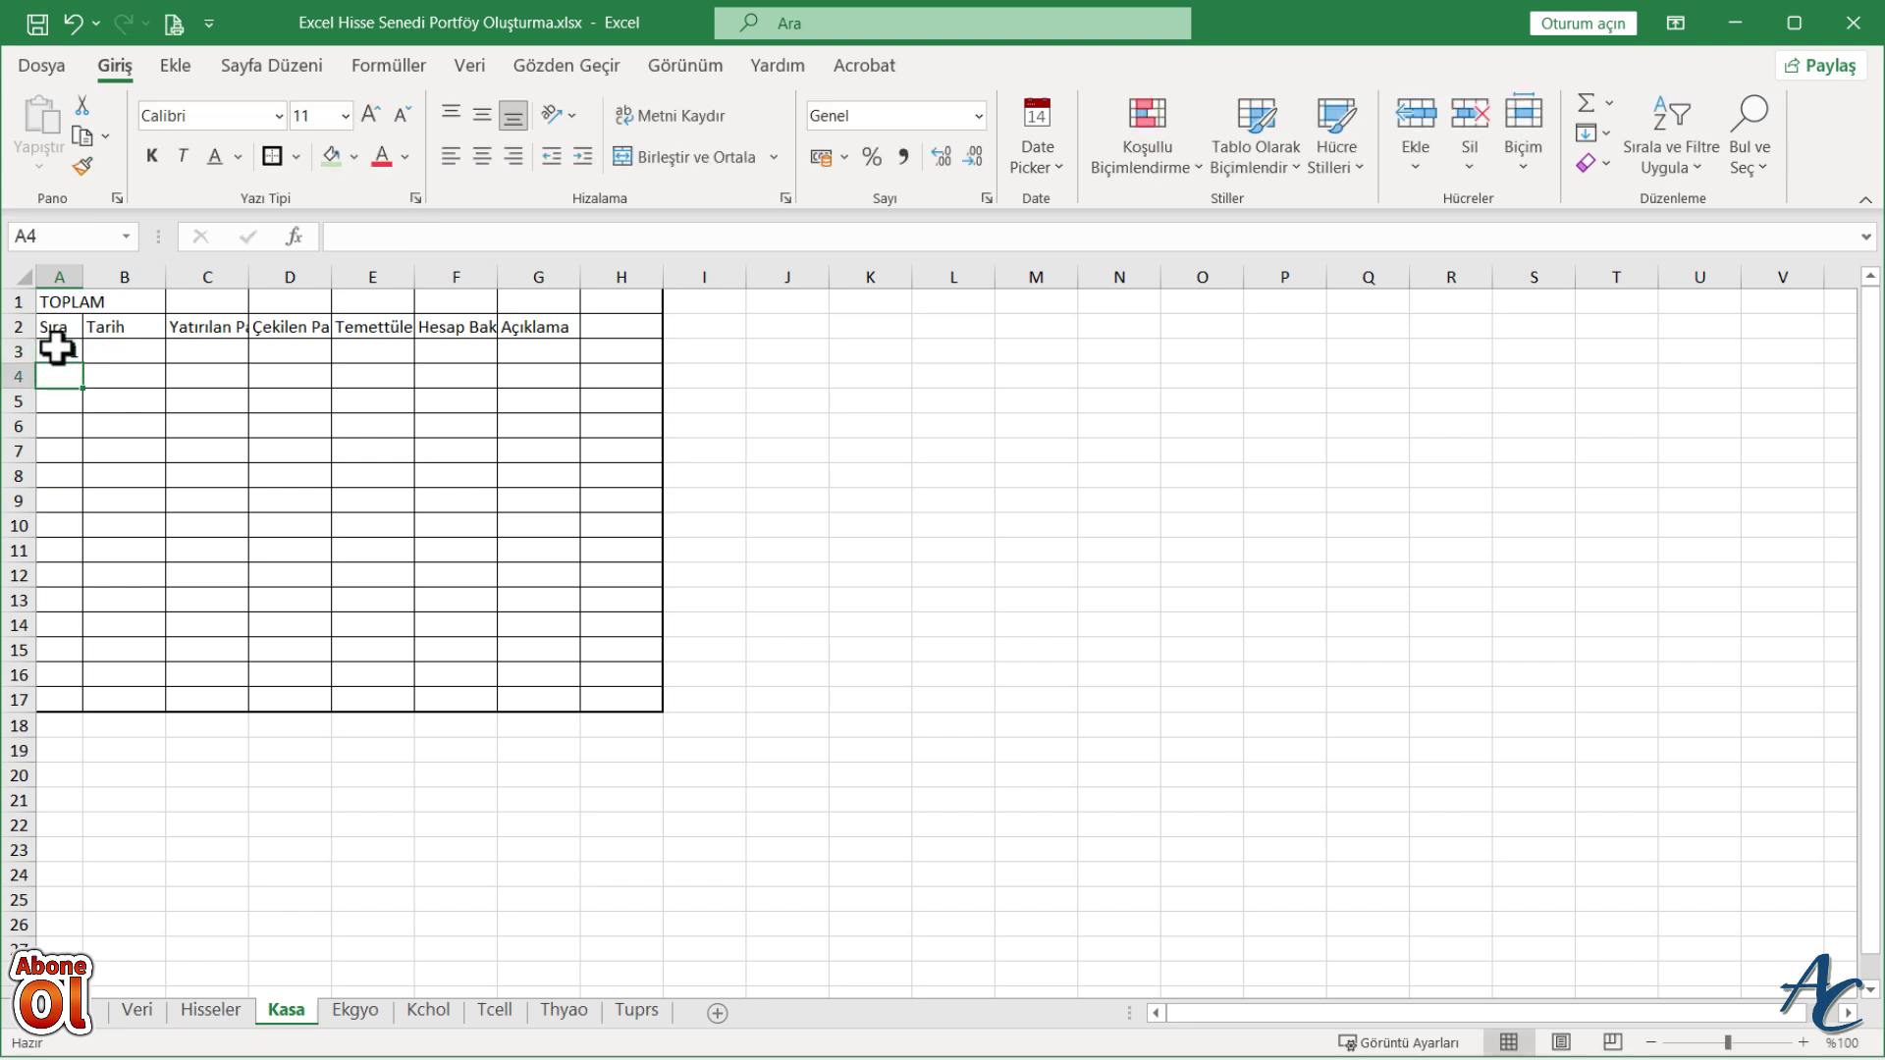
{"action": "left_click", "coordinate": [57, 347]}
{"action": "left_click_drag", "start_coordinate": [83, 363], "coordinate": [59, 707]}
{"action": "left_click", "coordinate": [173, 785]}
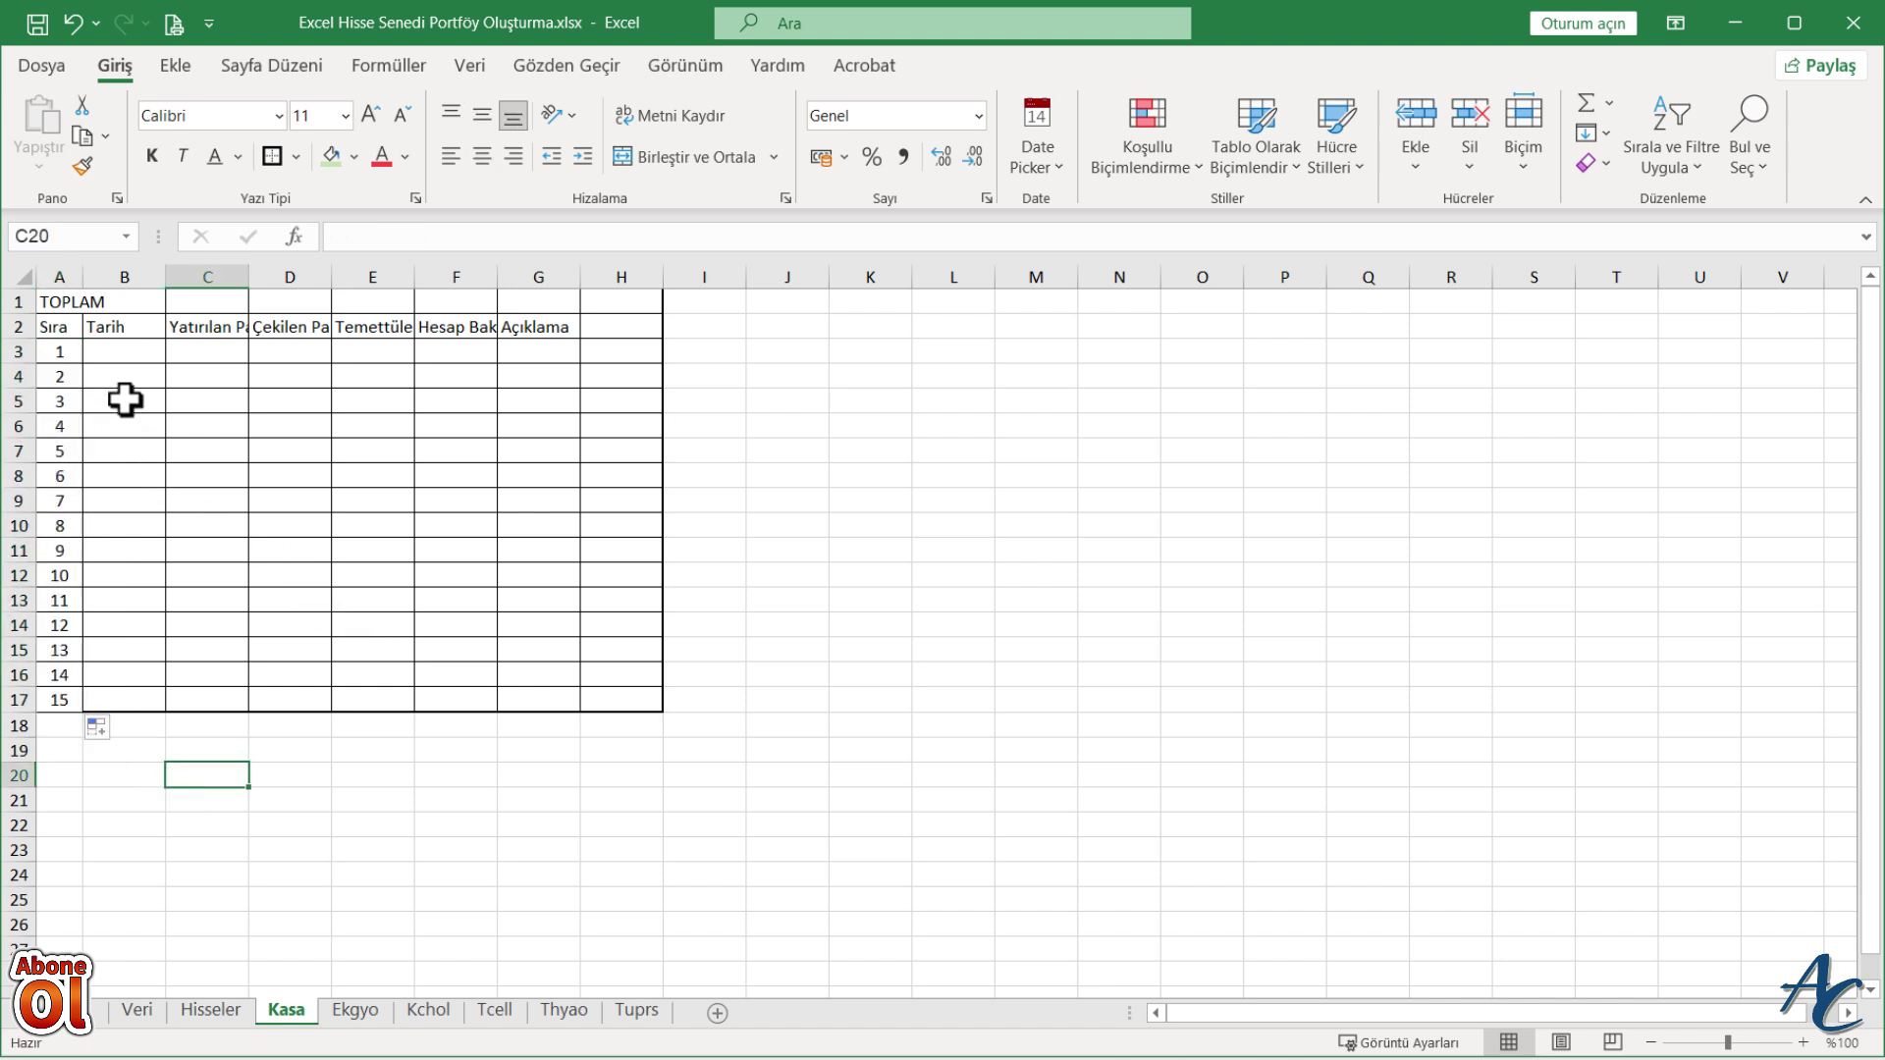
- Apply the Tarih date format to cells B3:B17
{"action": "left_click_drag", "start_coordinate": [129, 346], "coordinate": [137, 699]}
{"action": "right_click", "coordinate": [137, 699]}
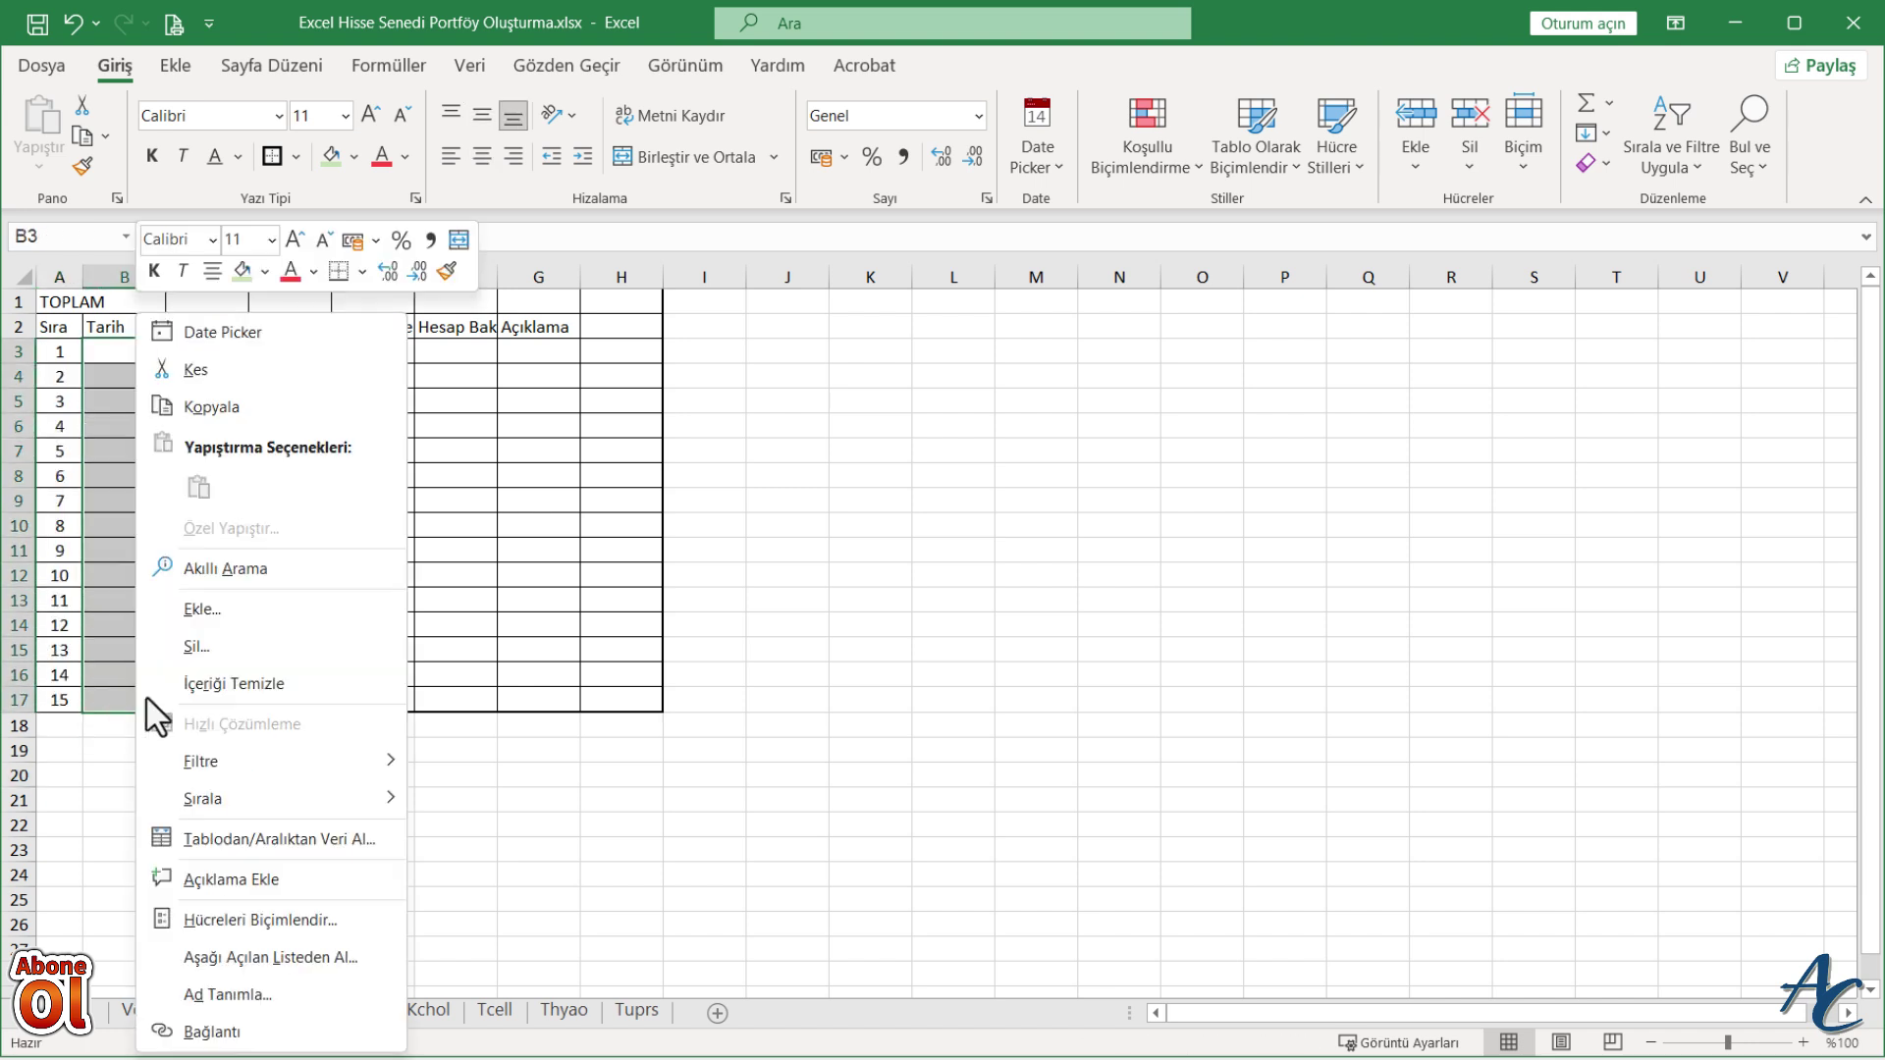
{"action": "left_click", "coordinate": [293, 920]}
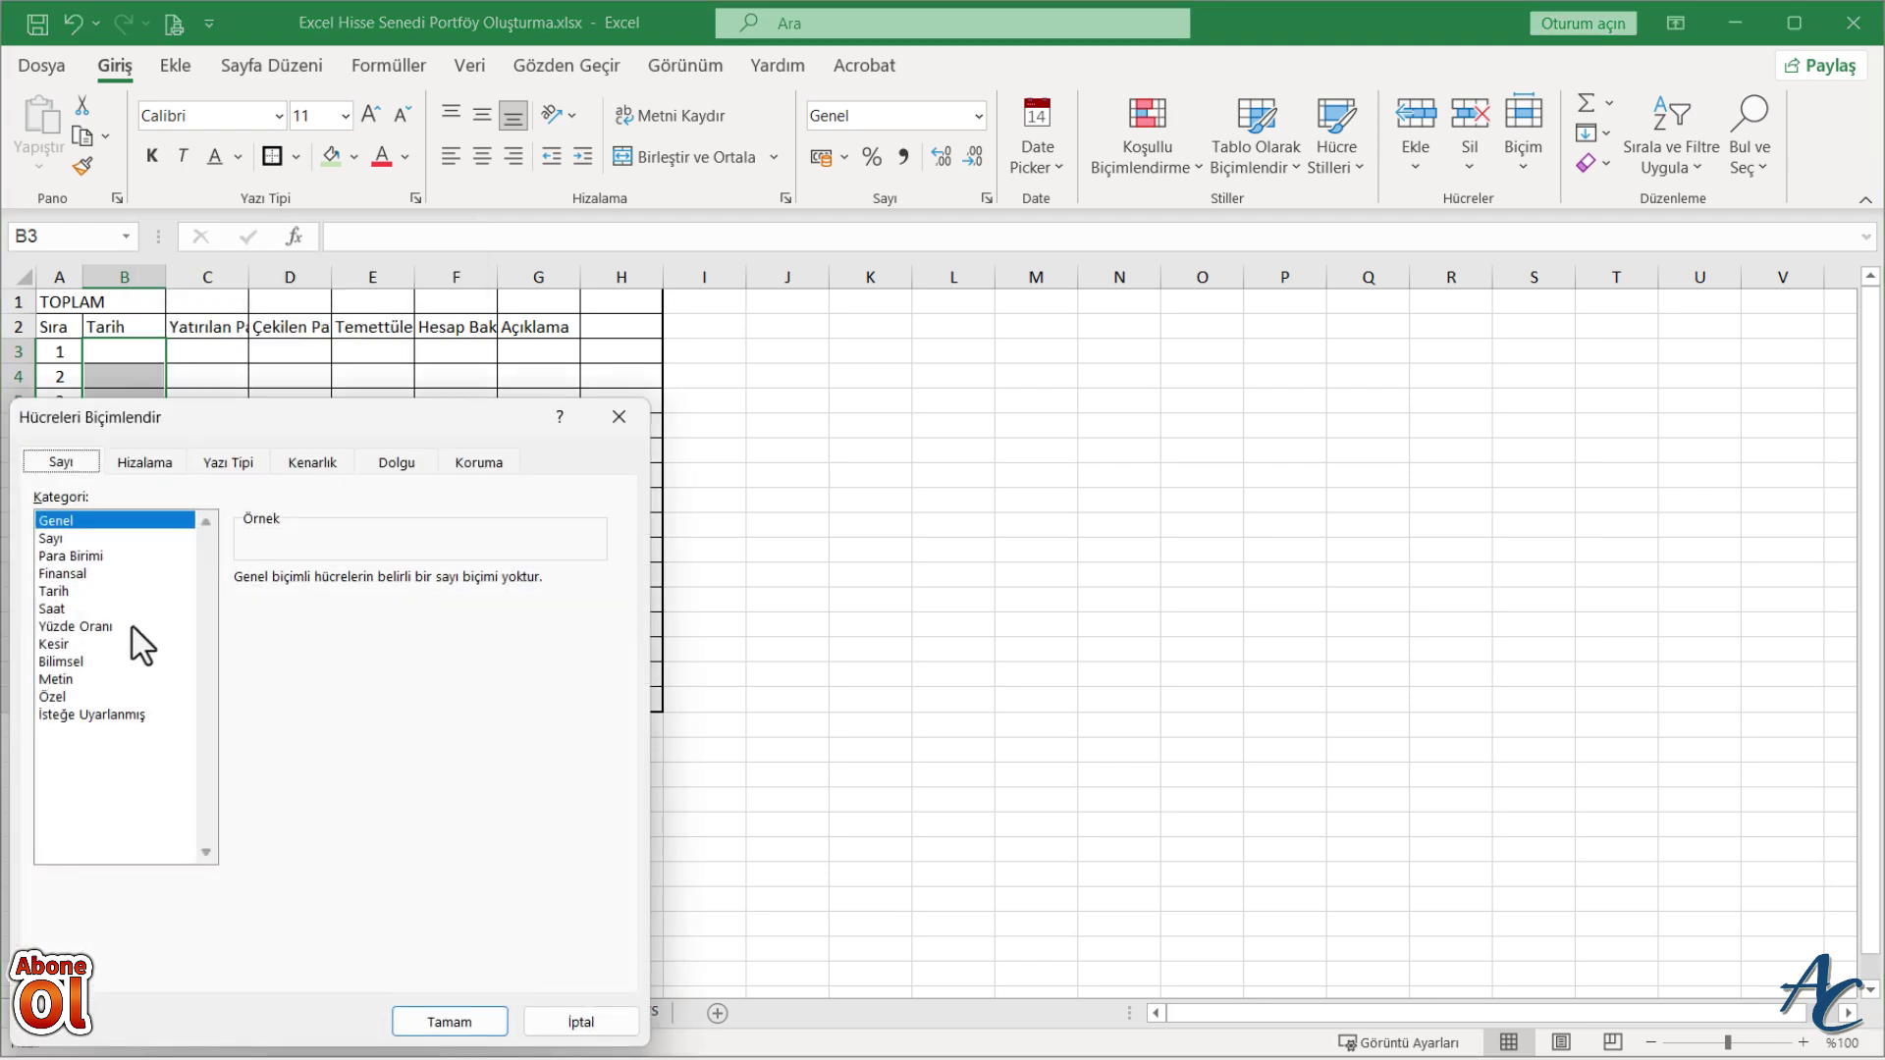
{"action": "left_click", "coordinate": [61, 592]}
{"action": "left_click", "coordinate": [449, 1022]}
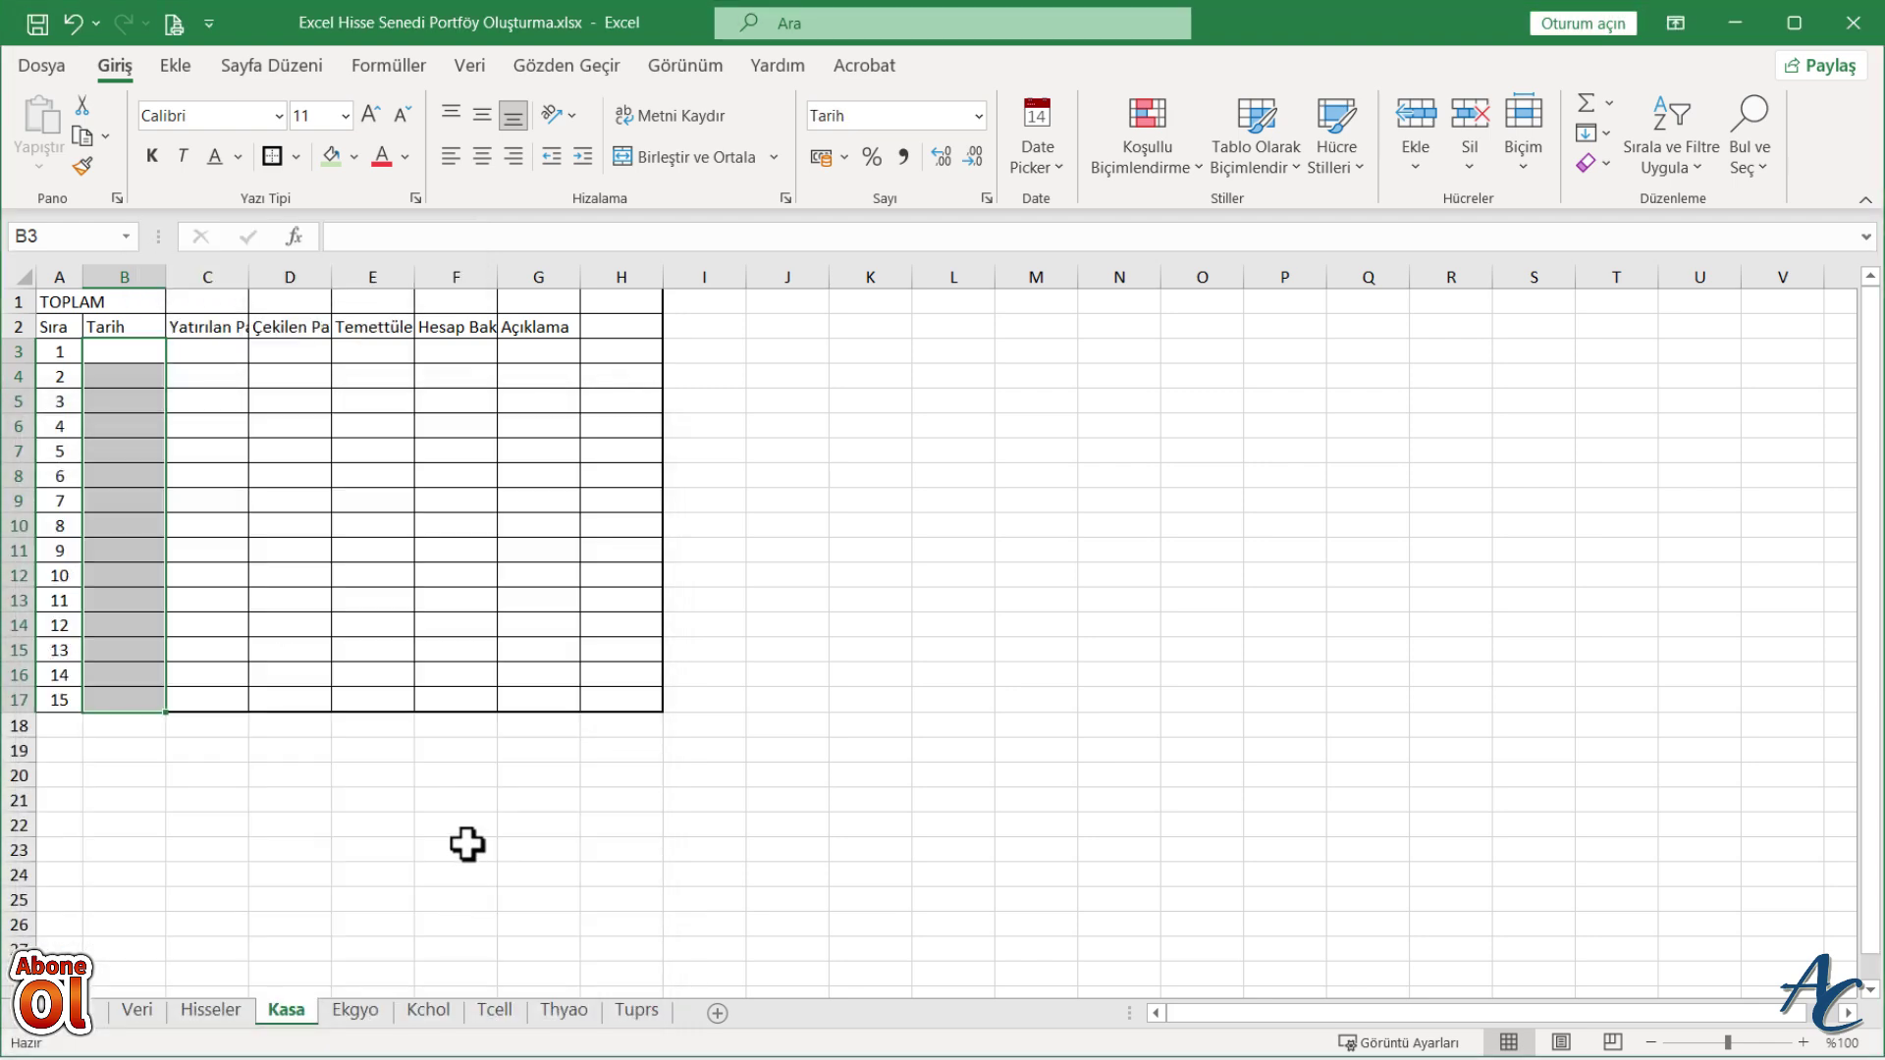
{"action": "left_click", "coordinate": [462, 846]}
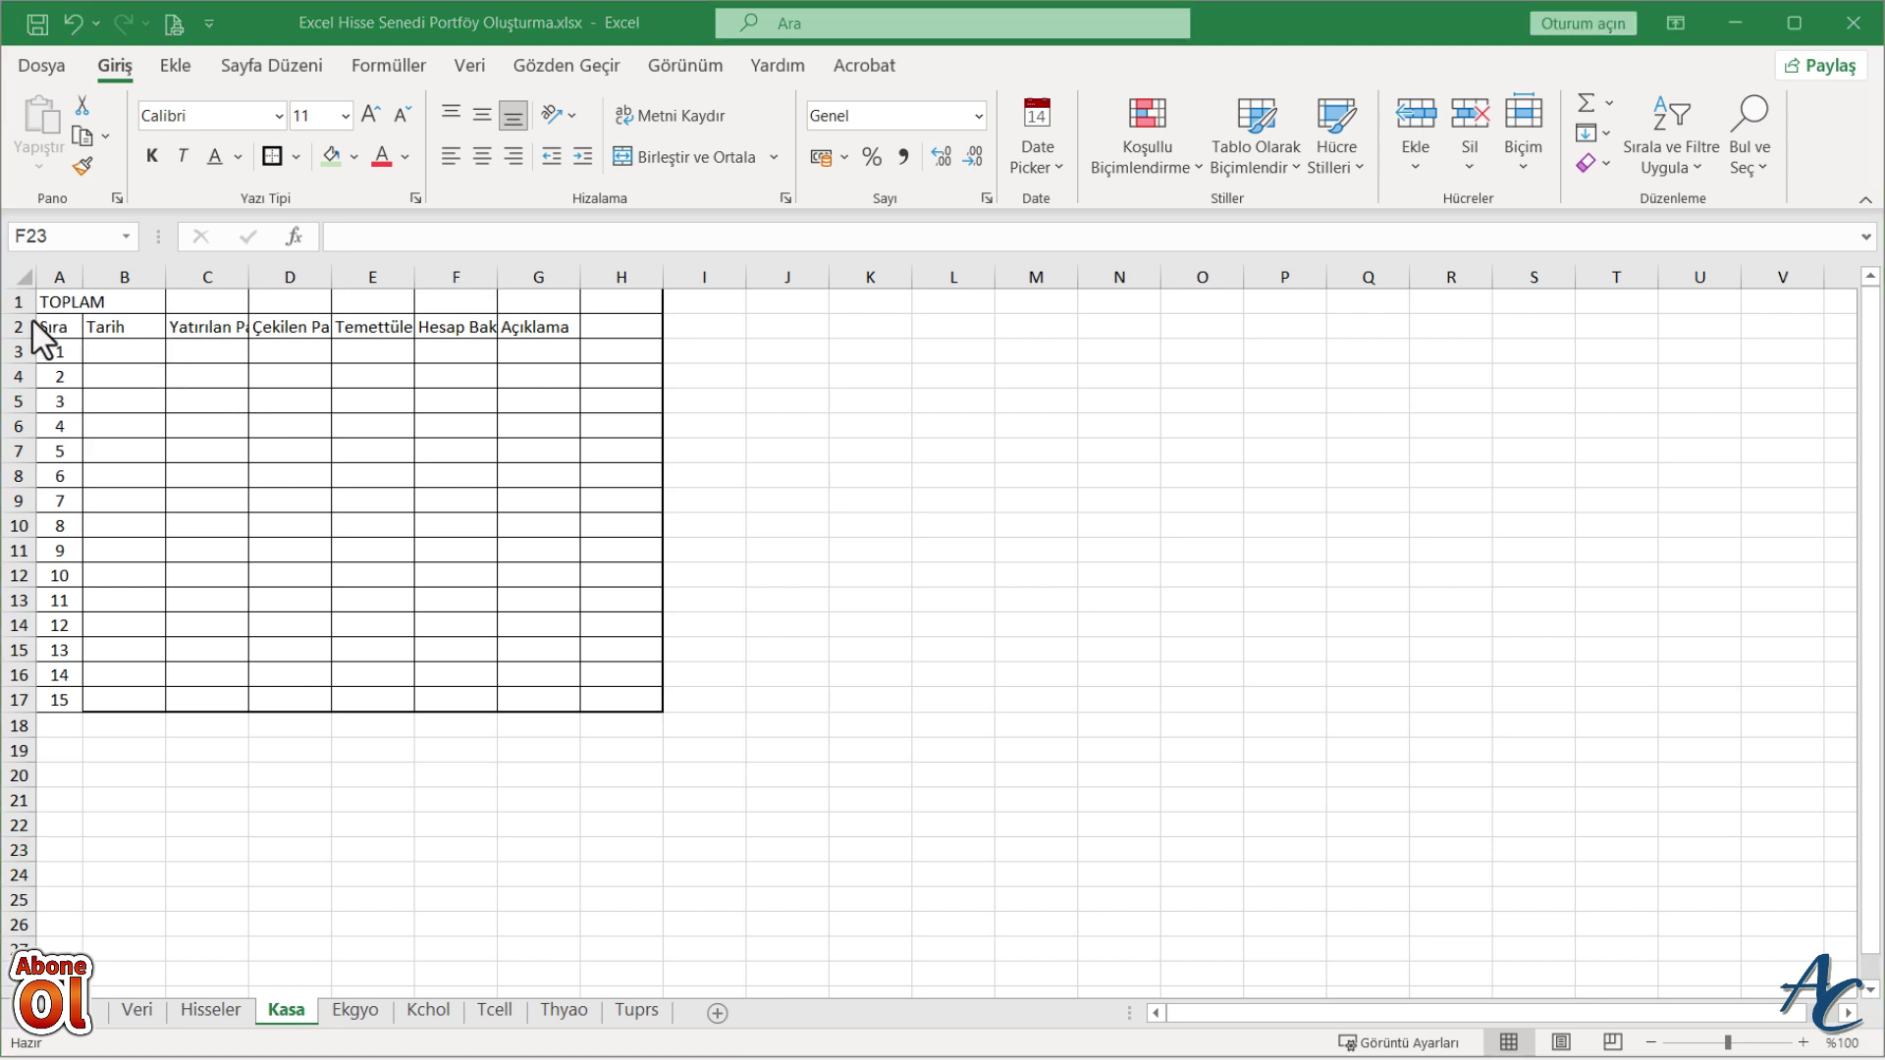
- Increase the row height of rows 1–17 using Satır Yüksekliği
{"action": "left_click_drag", "start_coordinate": [18, 302], "coordinate": [19, 696]}
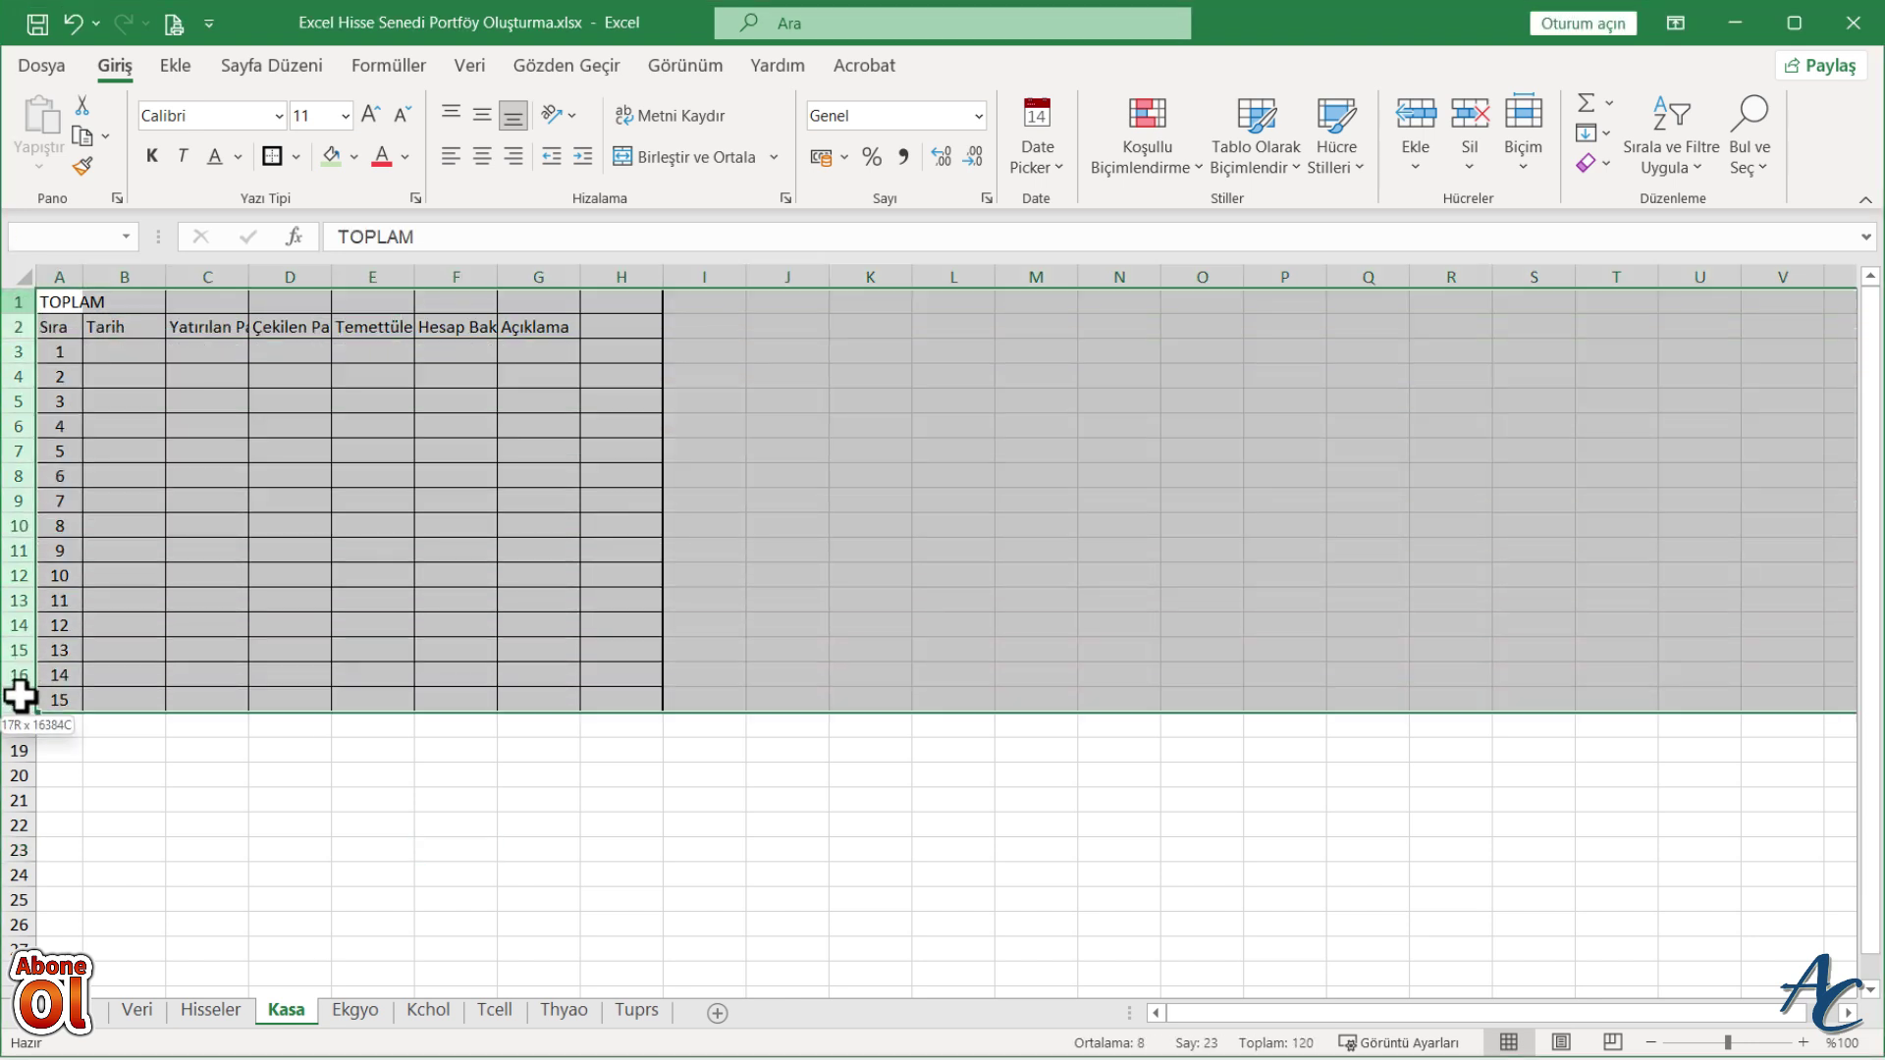
{"action": "right_click", "coordinate": [19, 696]}
{"action": "left_click", "coordinate": [132, 598]}
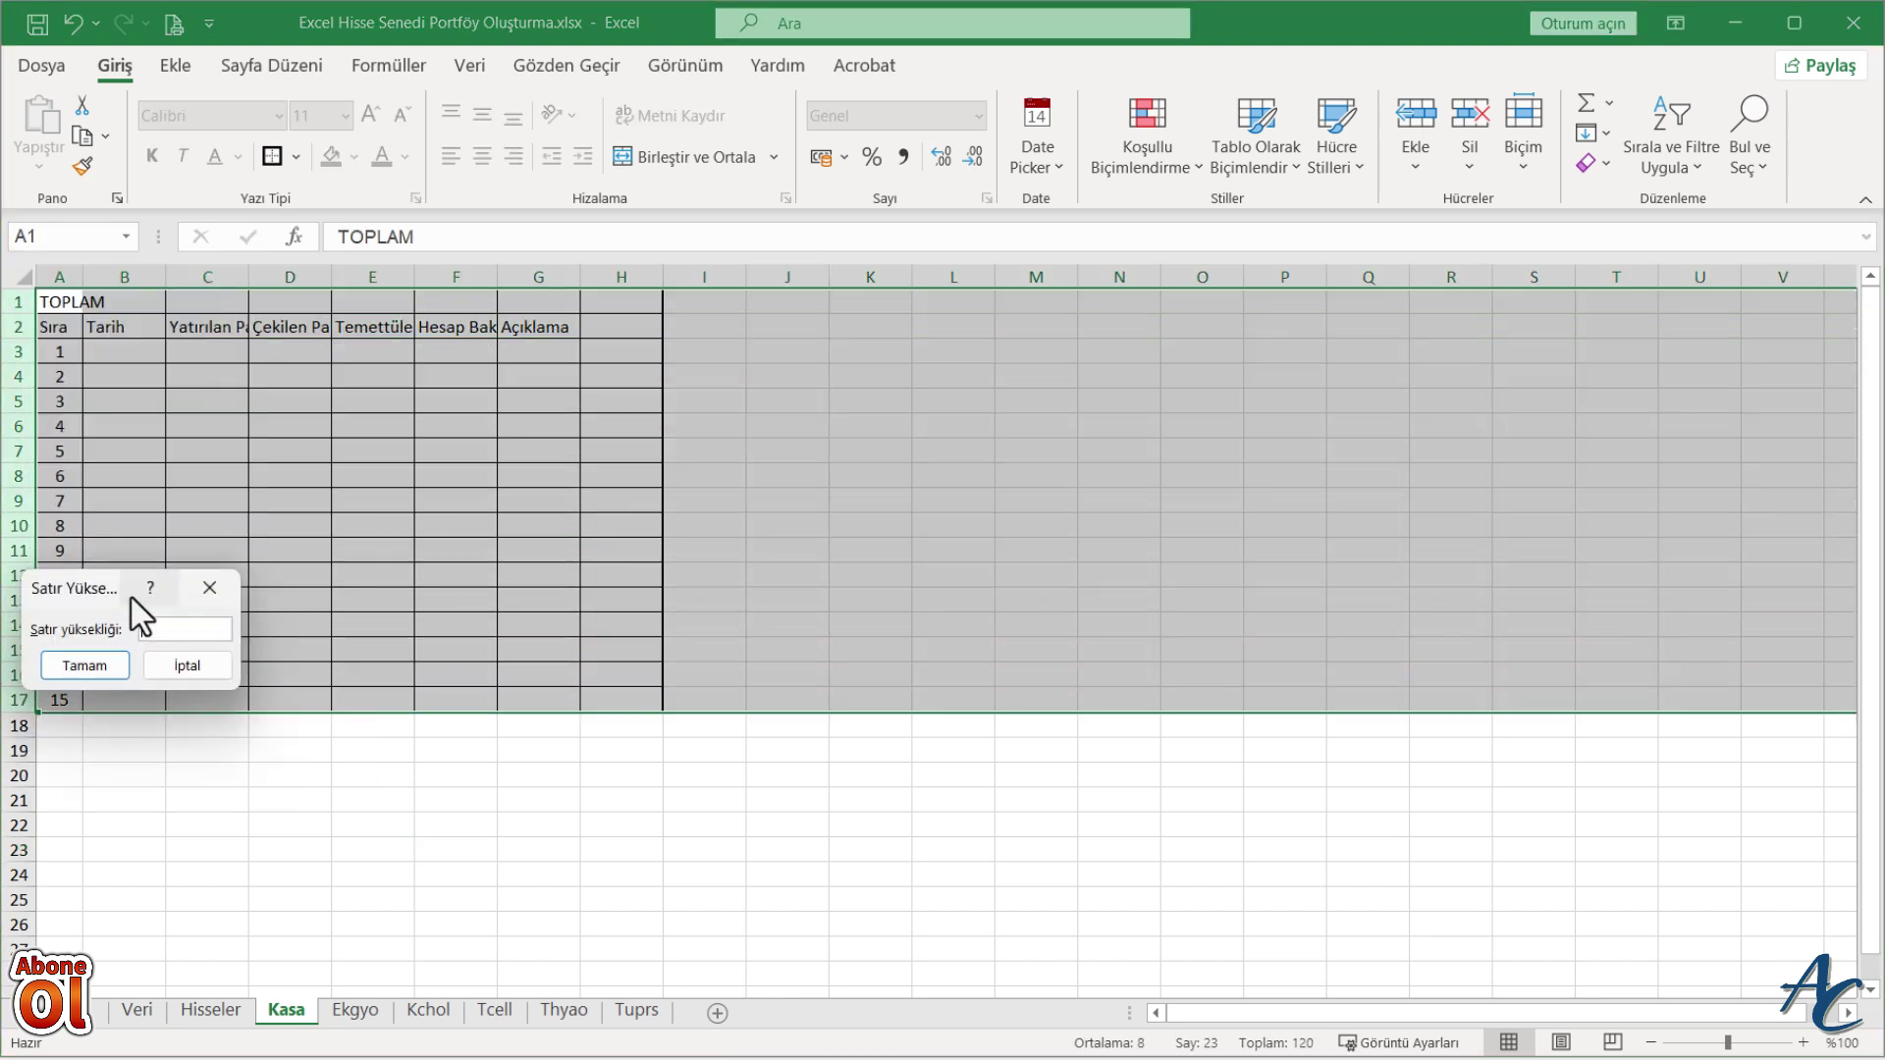
{"action": "key", "text": "Return"}
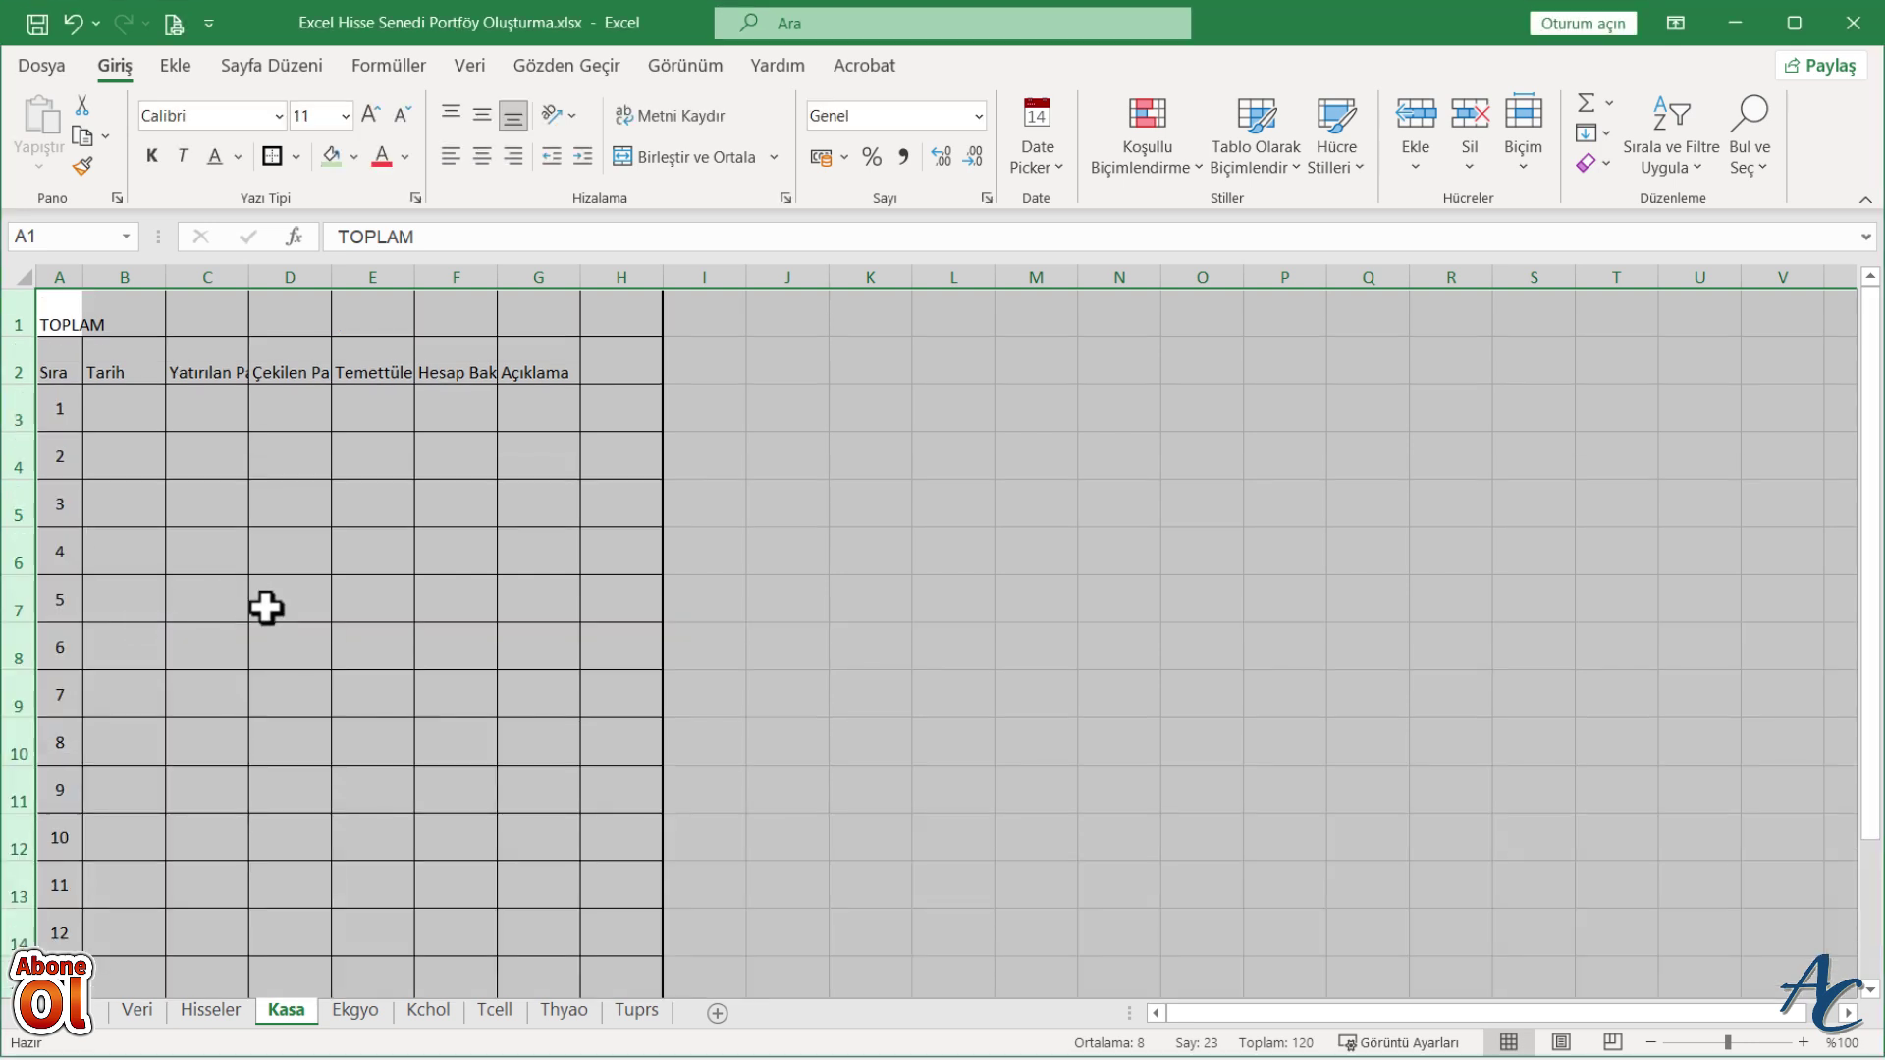
{"action": "right_click", "coordinate": [17, 600]}
{"action": "left_click", "coordinate": [104, 502]}
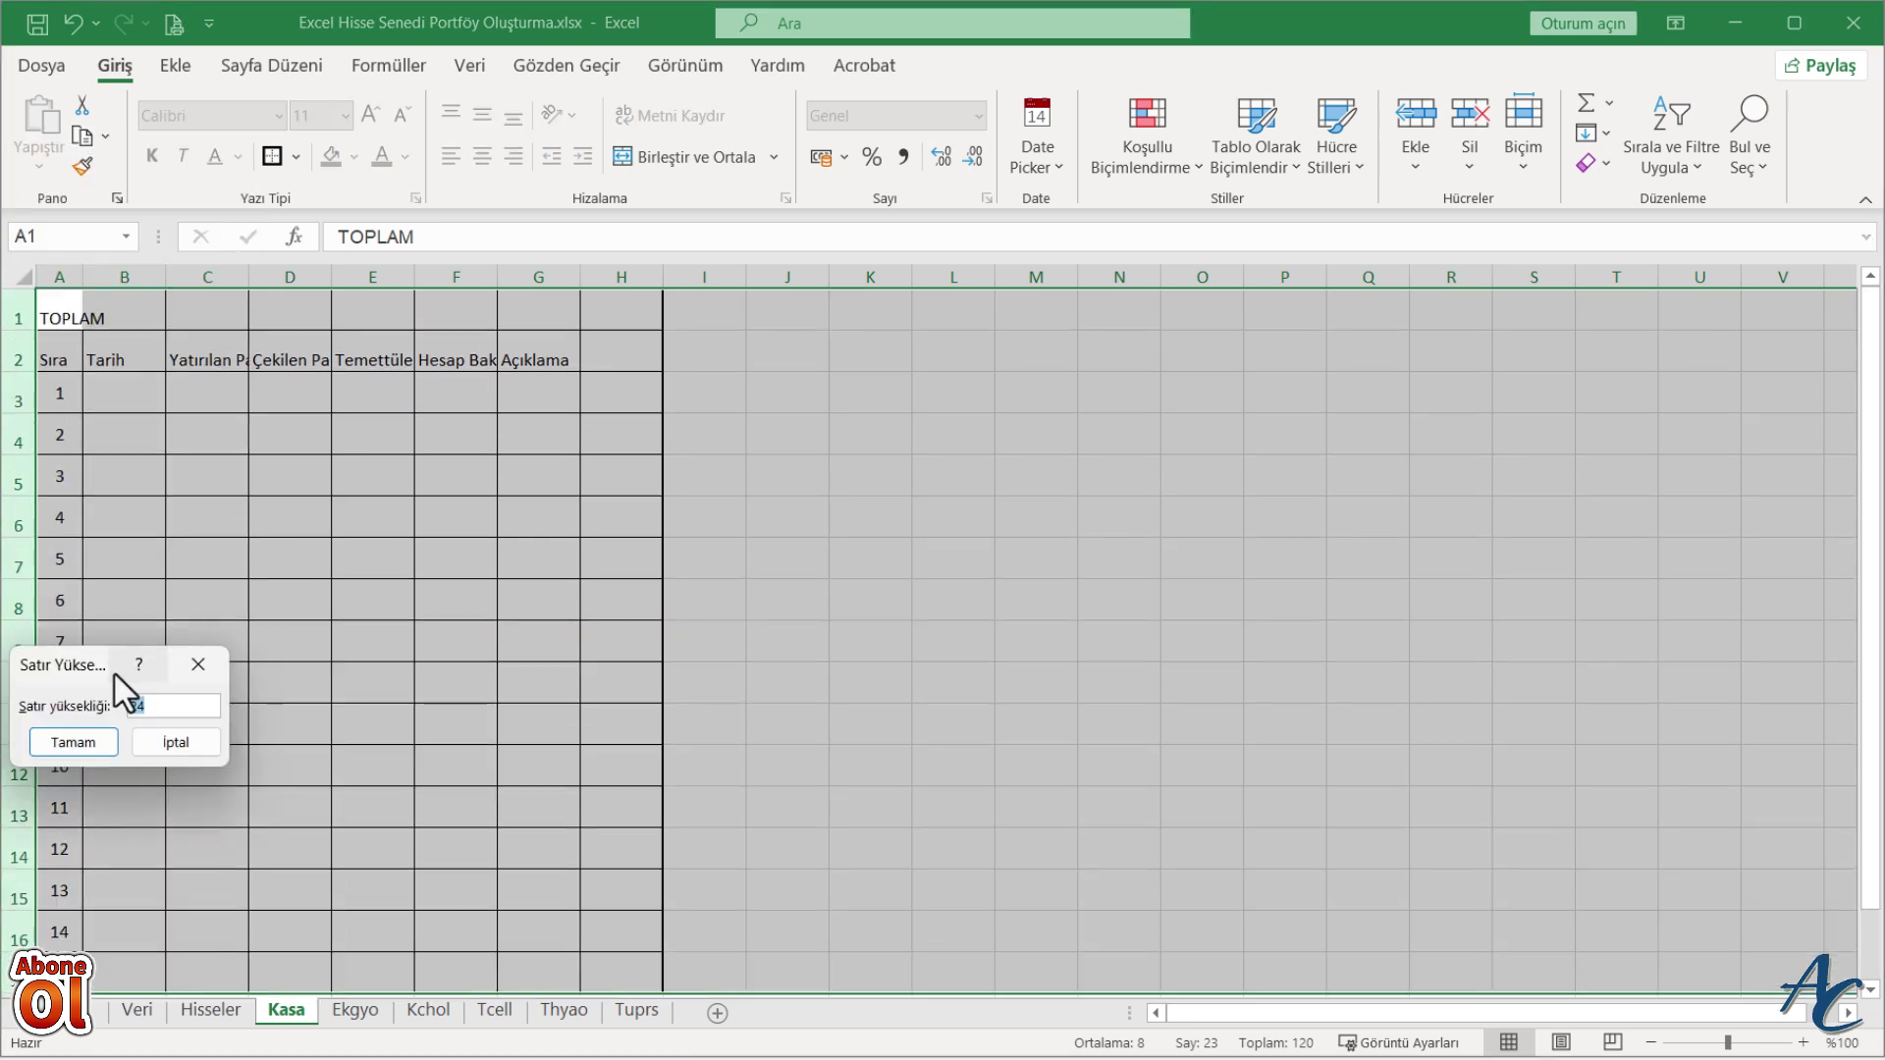
{"action": "left_click", "coordinate": [85, 745]}
{"action": "left_click", "coordinate": [807, 746]}
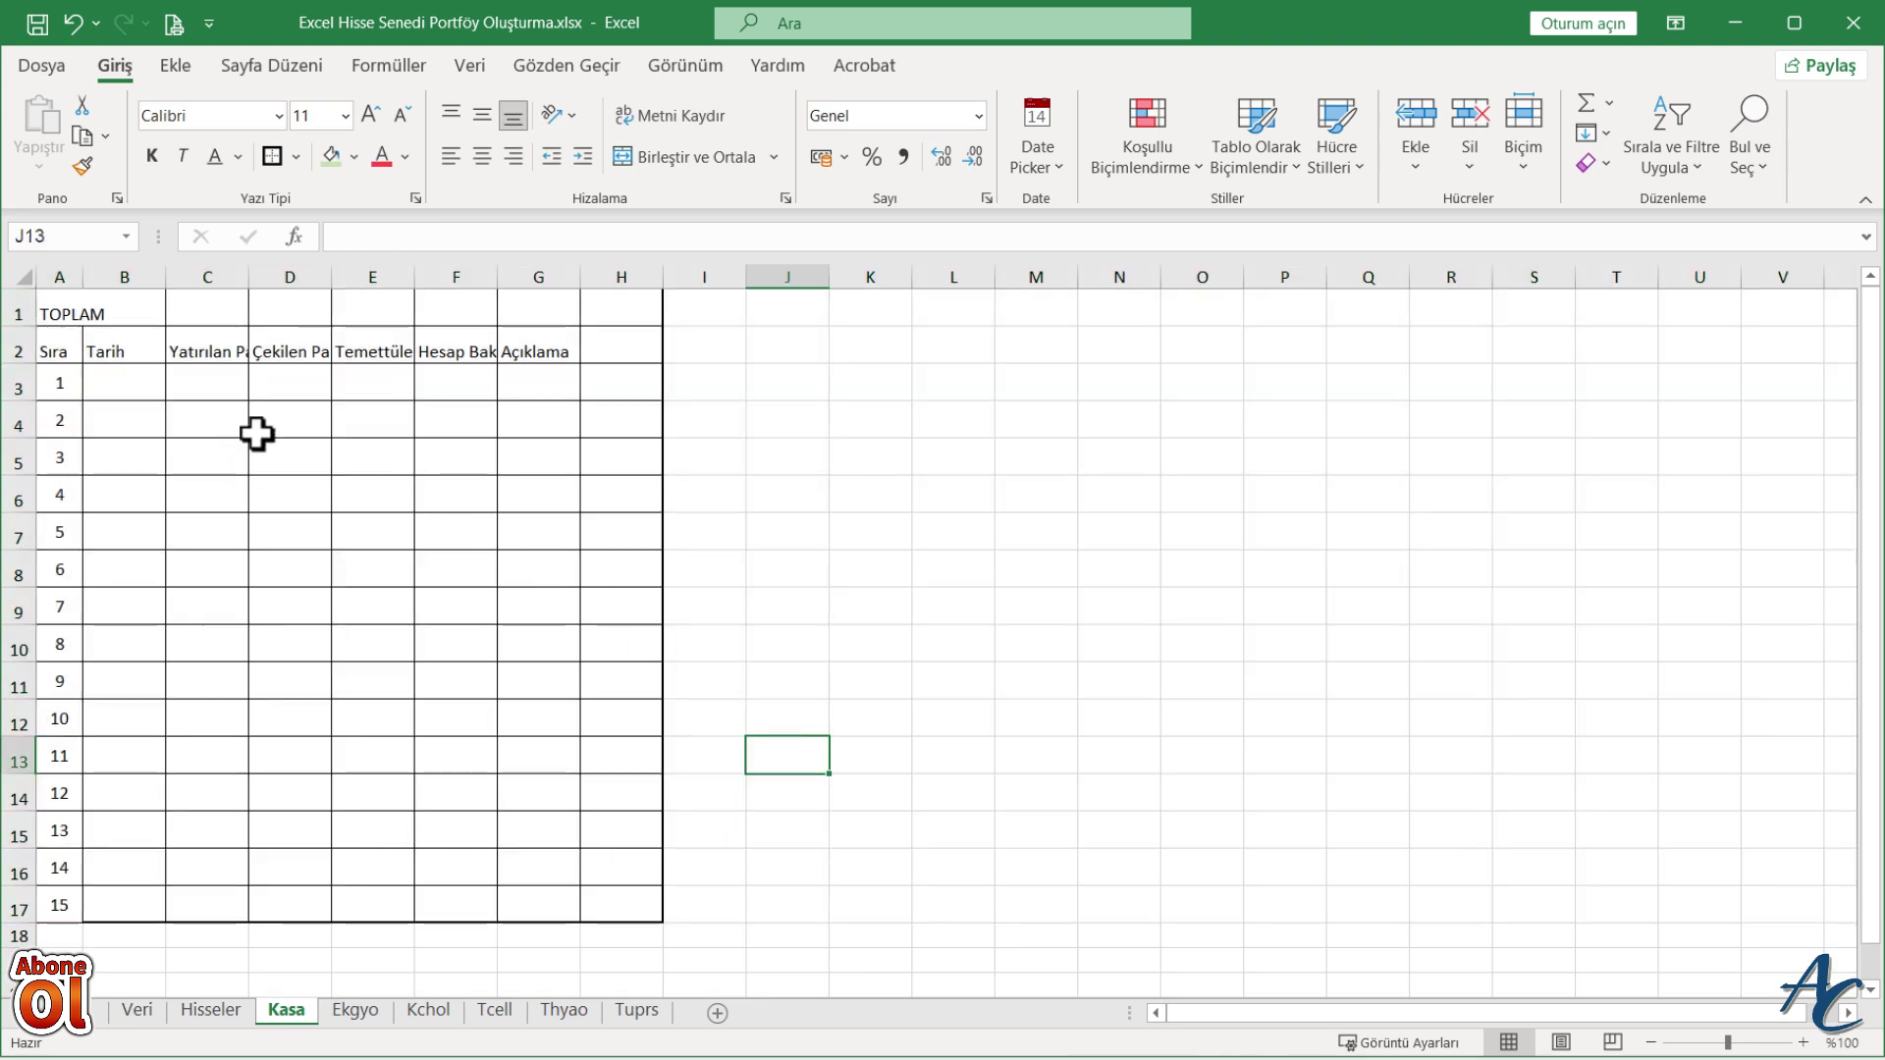
- Center A1:H17 horizontally and vertically, and merge-and-center TOPLAM across A1:B1
{"action": "left_click_drag", "start_coordinate": [69, 314], "coordinate": [631, 888]}
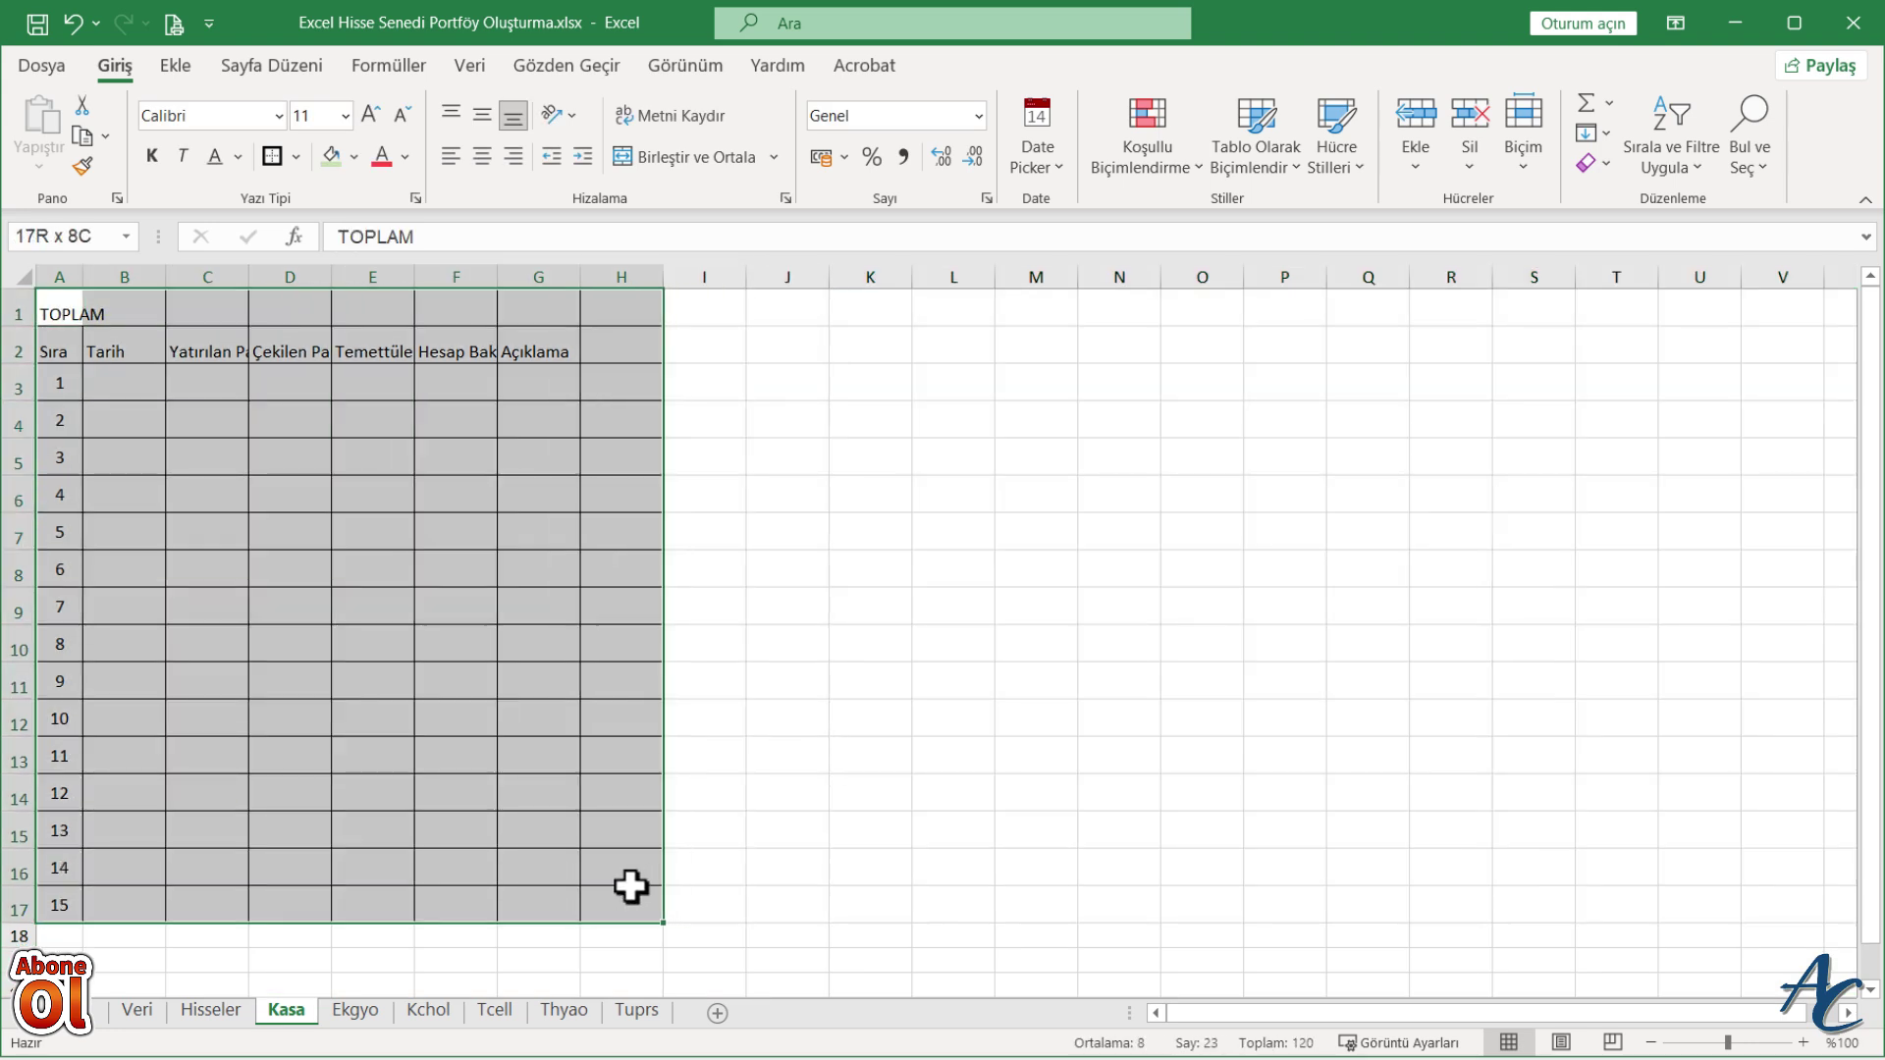
{"action": "left_click", "coordinate": [482, 157]}
{"action": "left_click", "coordinate": [483, 128]}
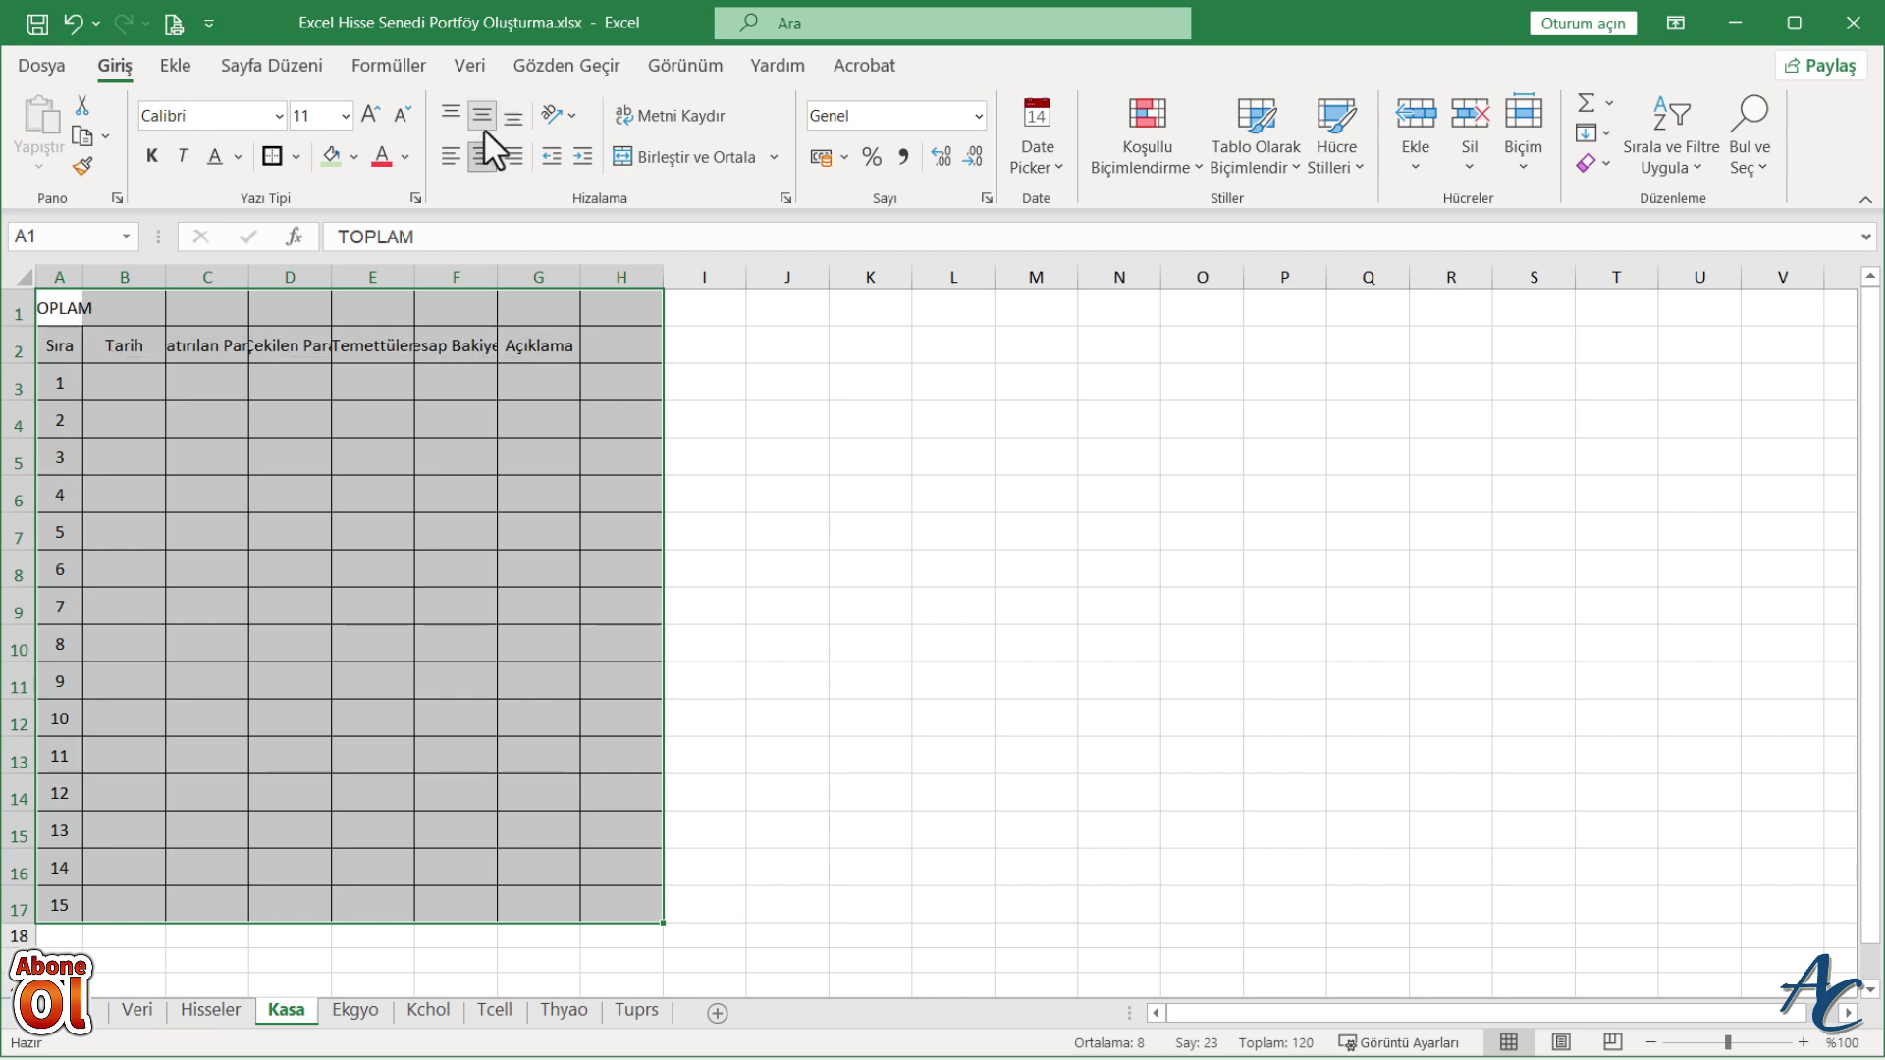
{"action": "left_click", "coordinate": [219, 462]}
{"action": "left_click", "coordinate": [61, 310]}
{"action": "left_click_drag", "start_coordinate": [90, 309], "coordinate": [124, 309]}
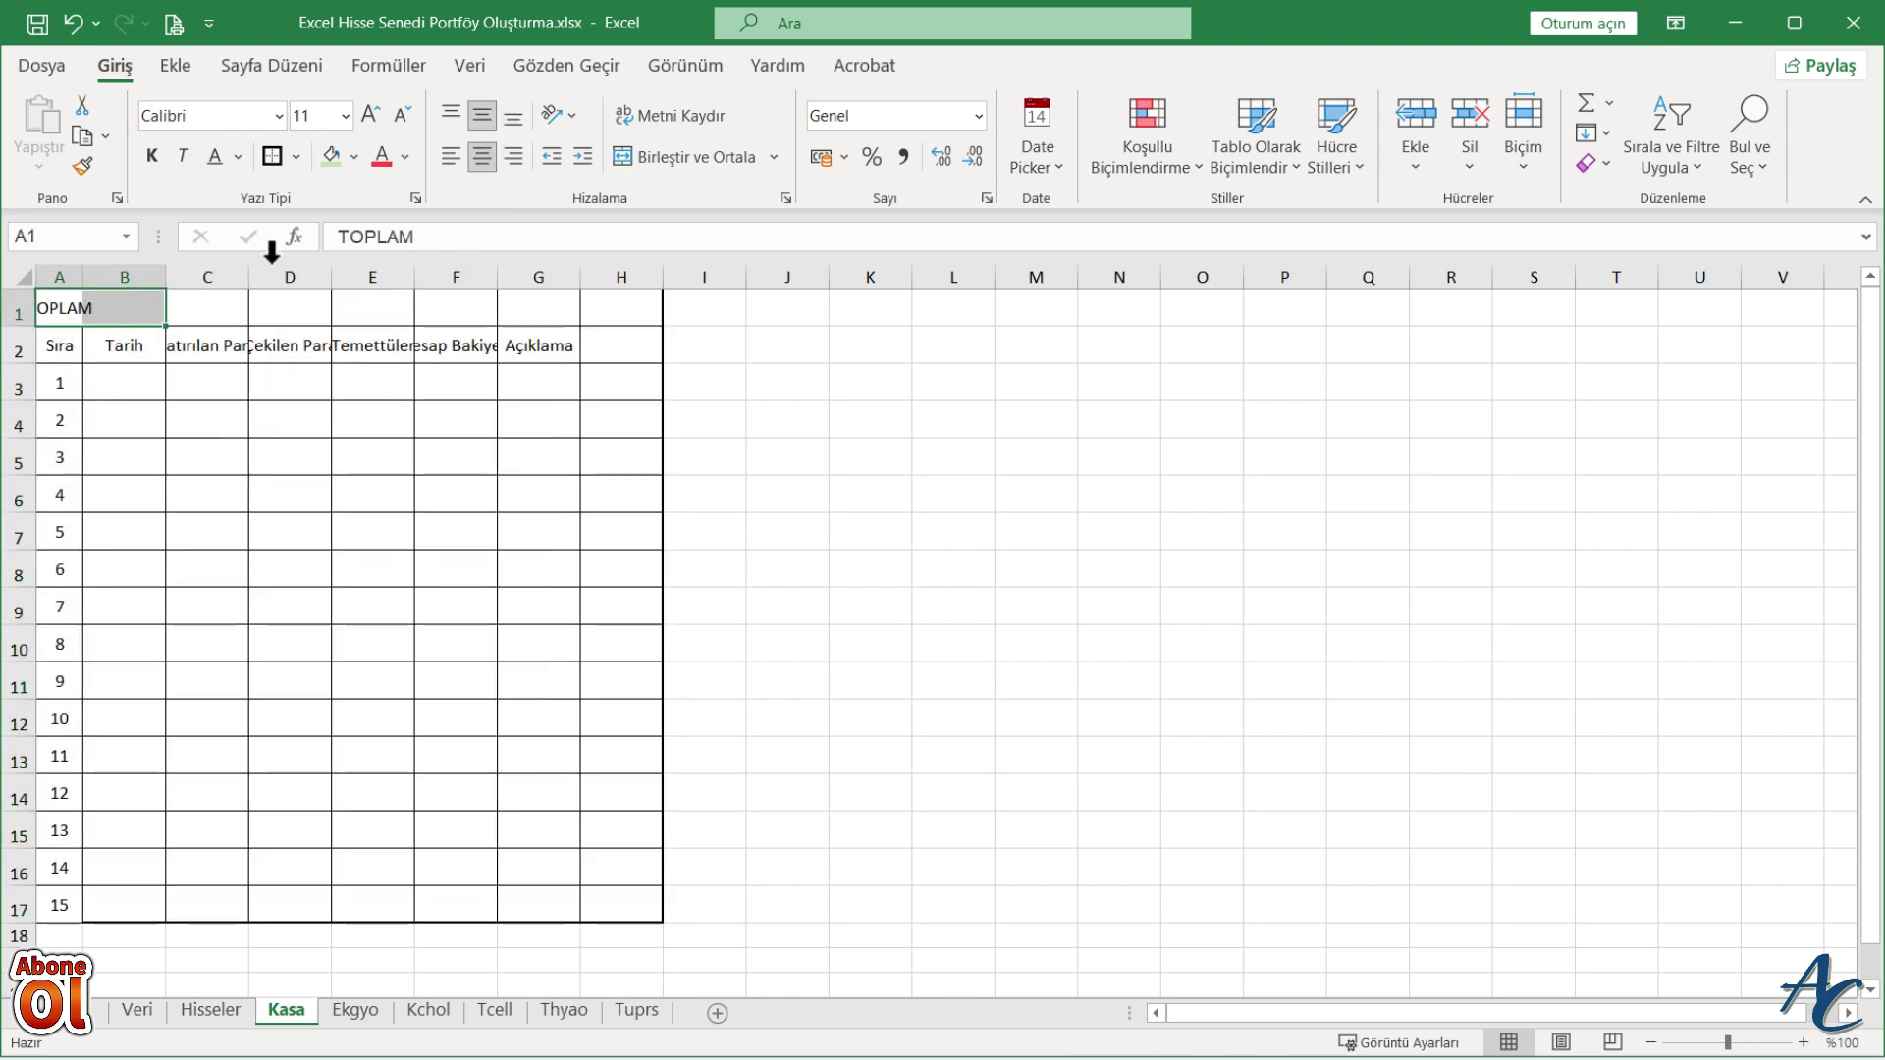
{"action": "left_click", "coordinate": [660, 162]}
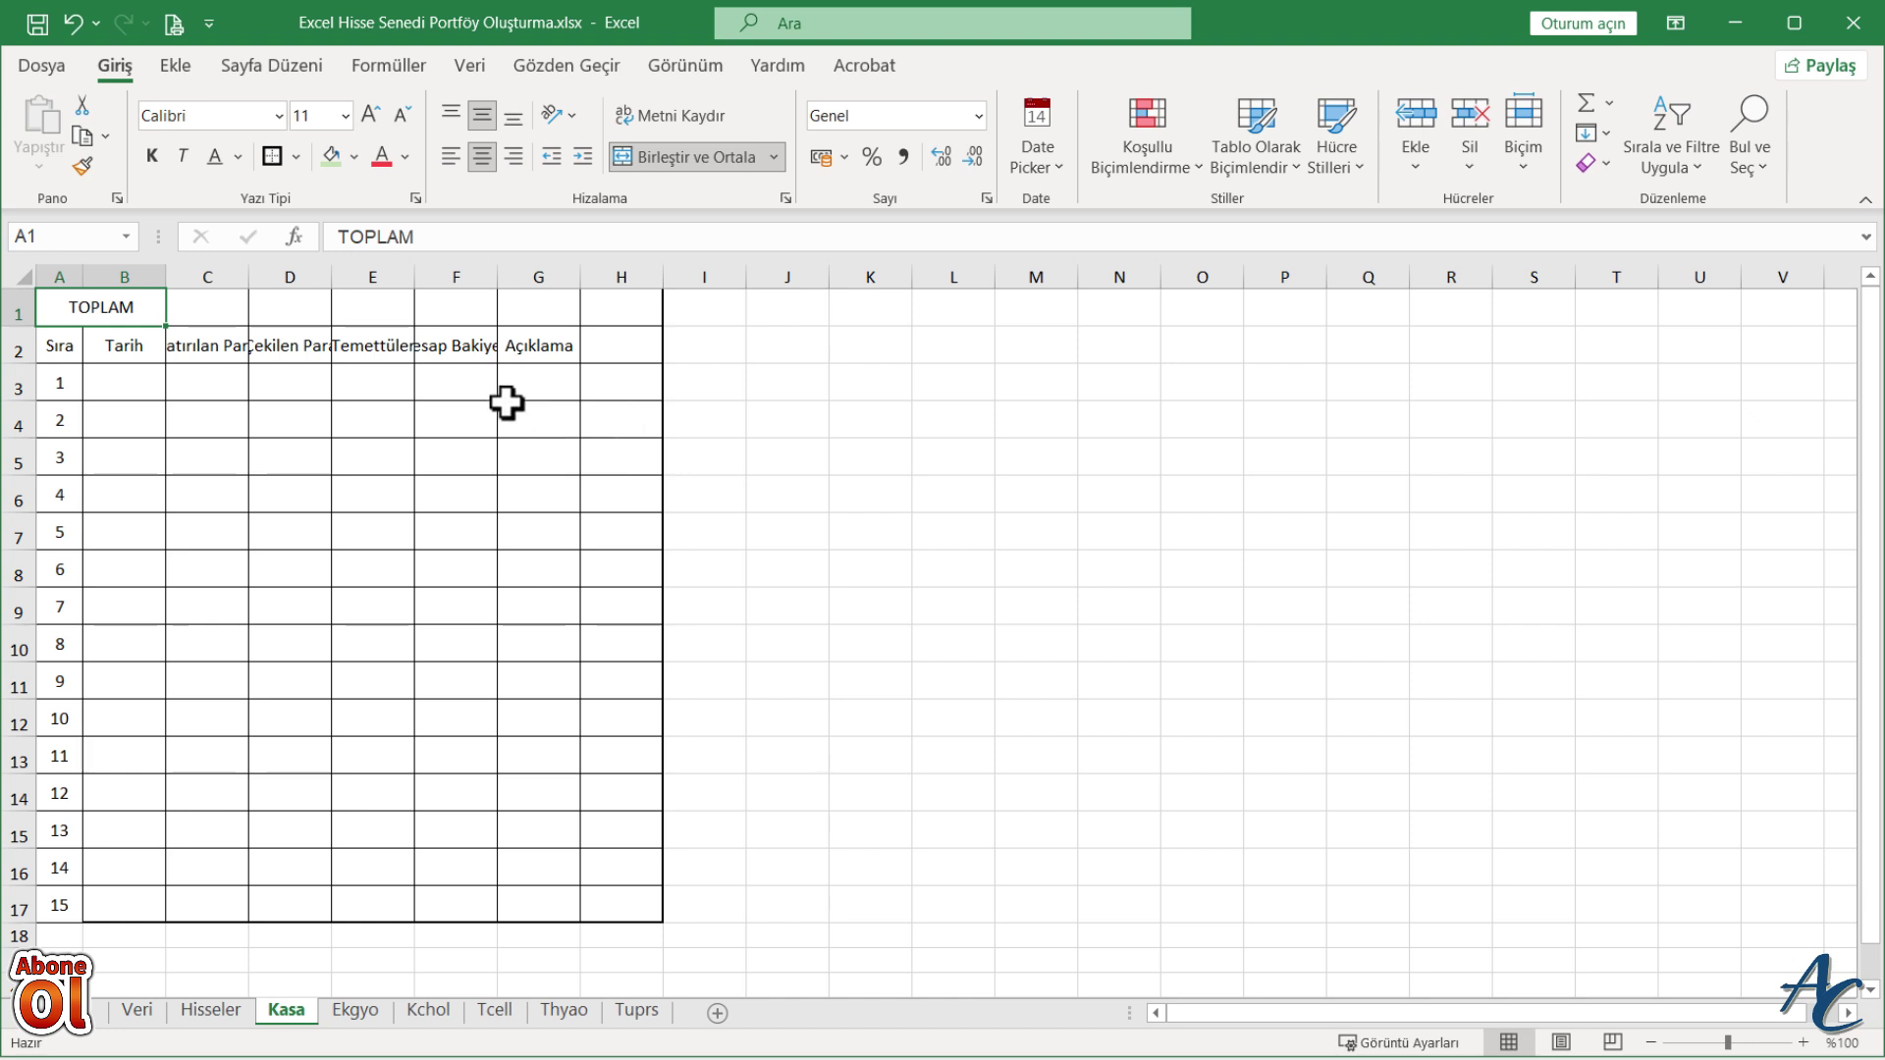
- Delete column H and make rows 1–2 bold with a larger font
{"action": "left_click", "coordinate": [622, 276]}
{"action": "right_click", "coordinate": [620, 286]}
{"action": "left_click", "coordinate": [673, 544]}
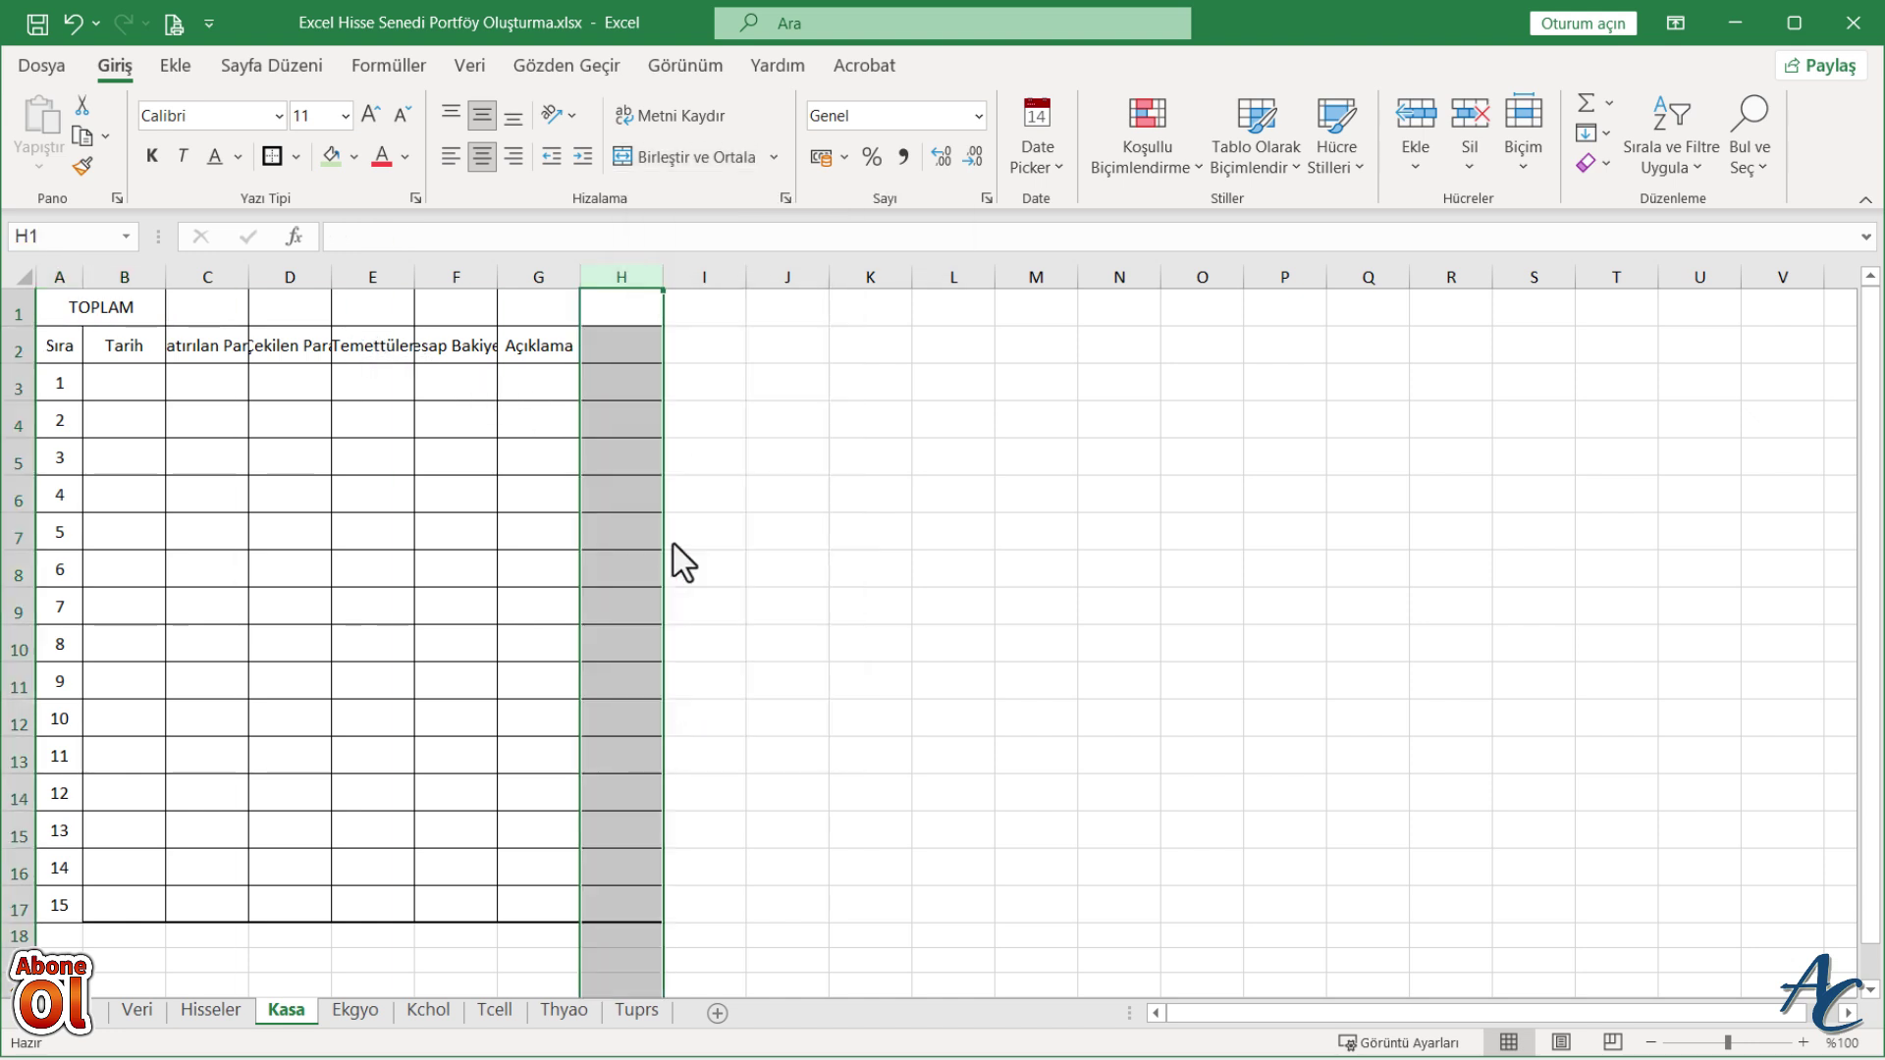
{"action": "left_click", "coordinate": [561, 483]}
{"action": "left_click_drag", "start_coordinate": [72, 307], "coordinate": [535, 346]}
{"action": "left_click", "coordinate": [151, 157]}
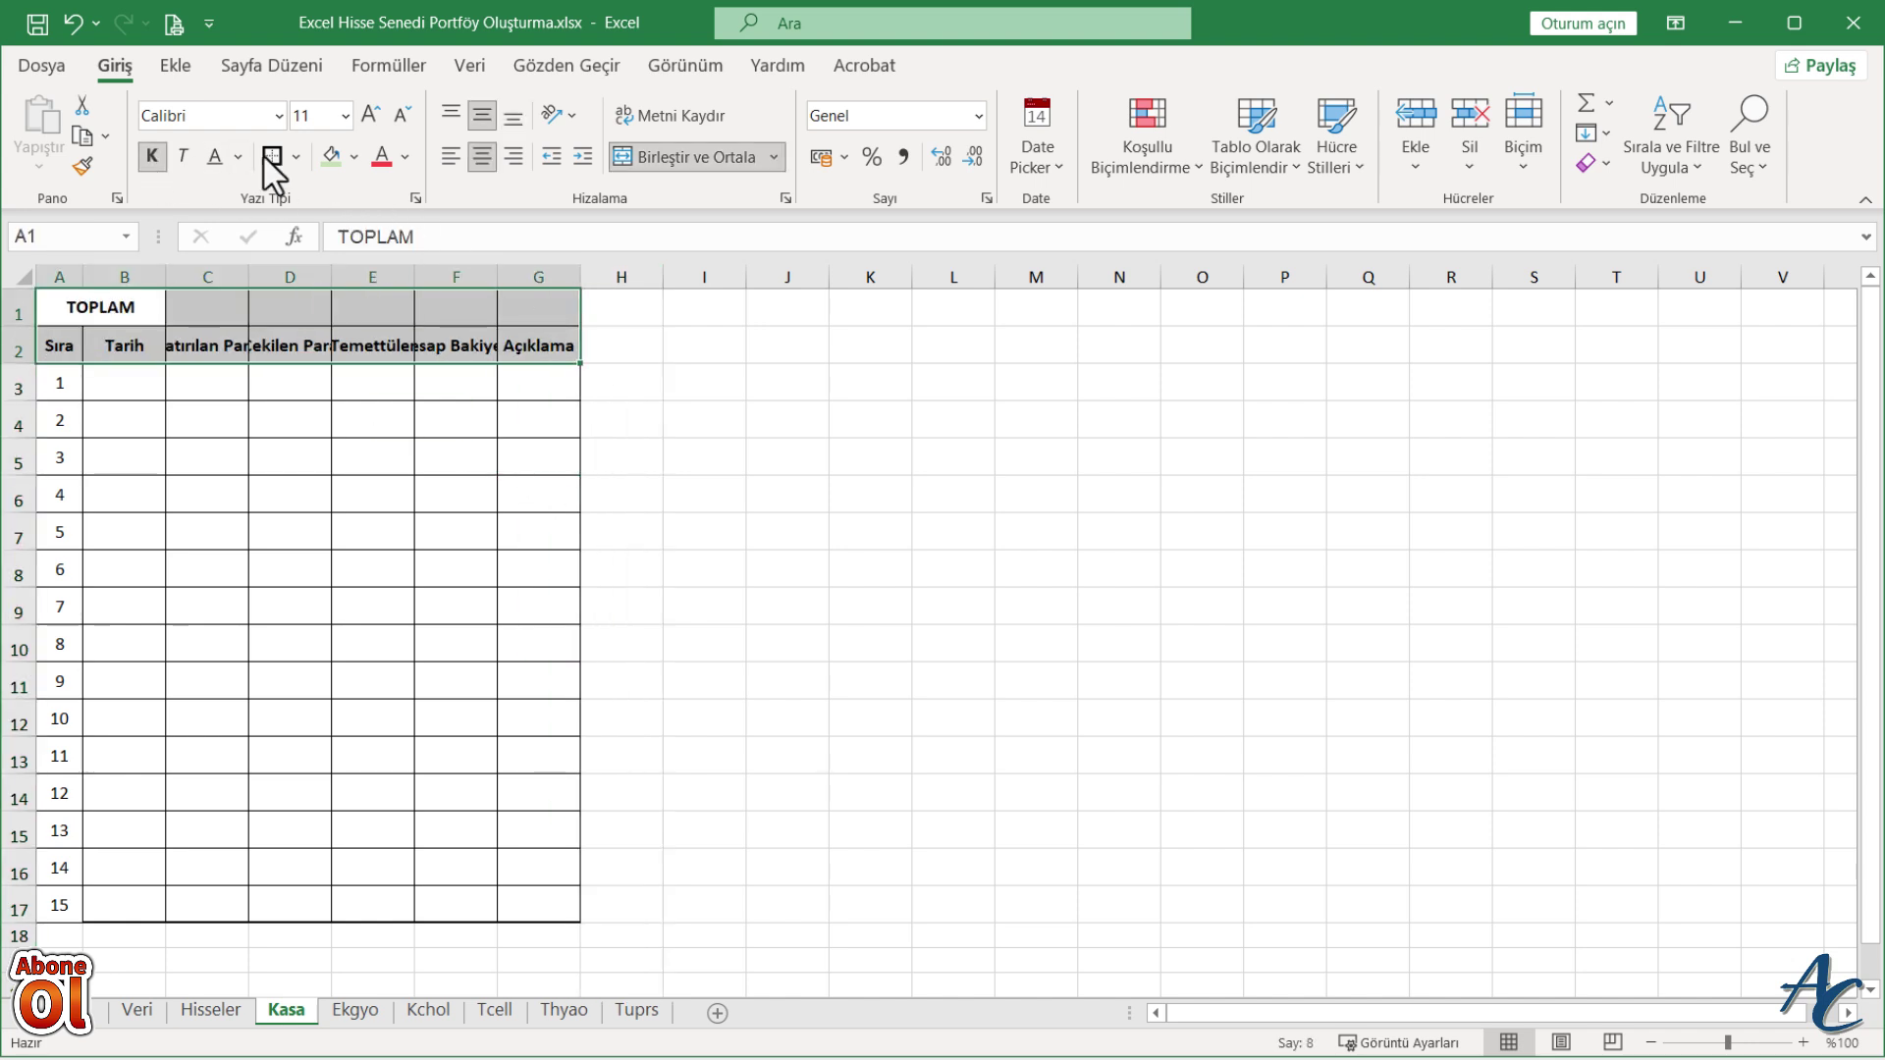
{"action": "left_click", "coordinate": [369, 114]}
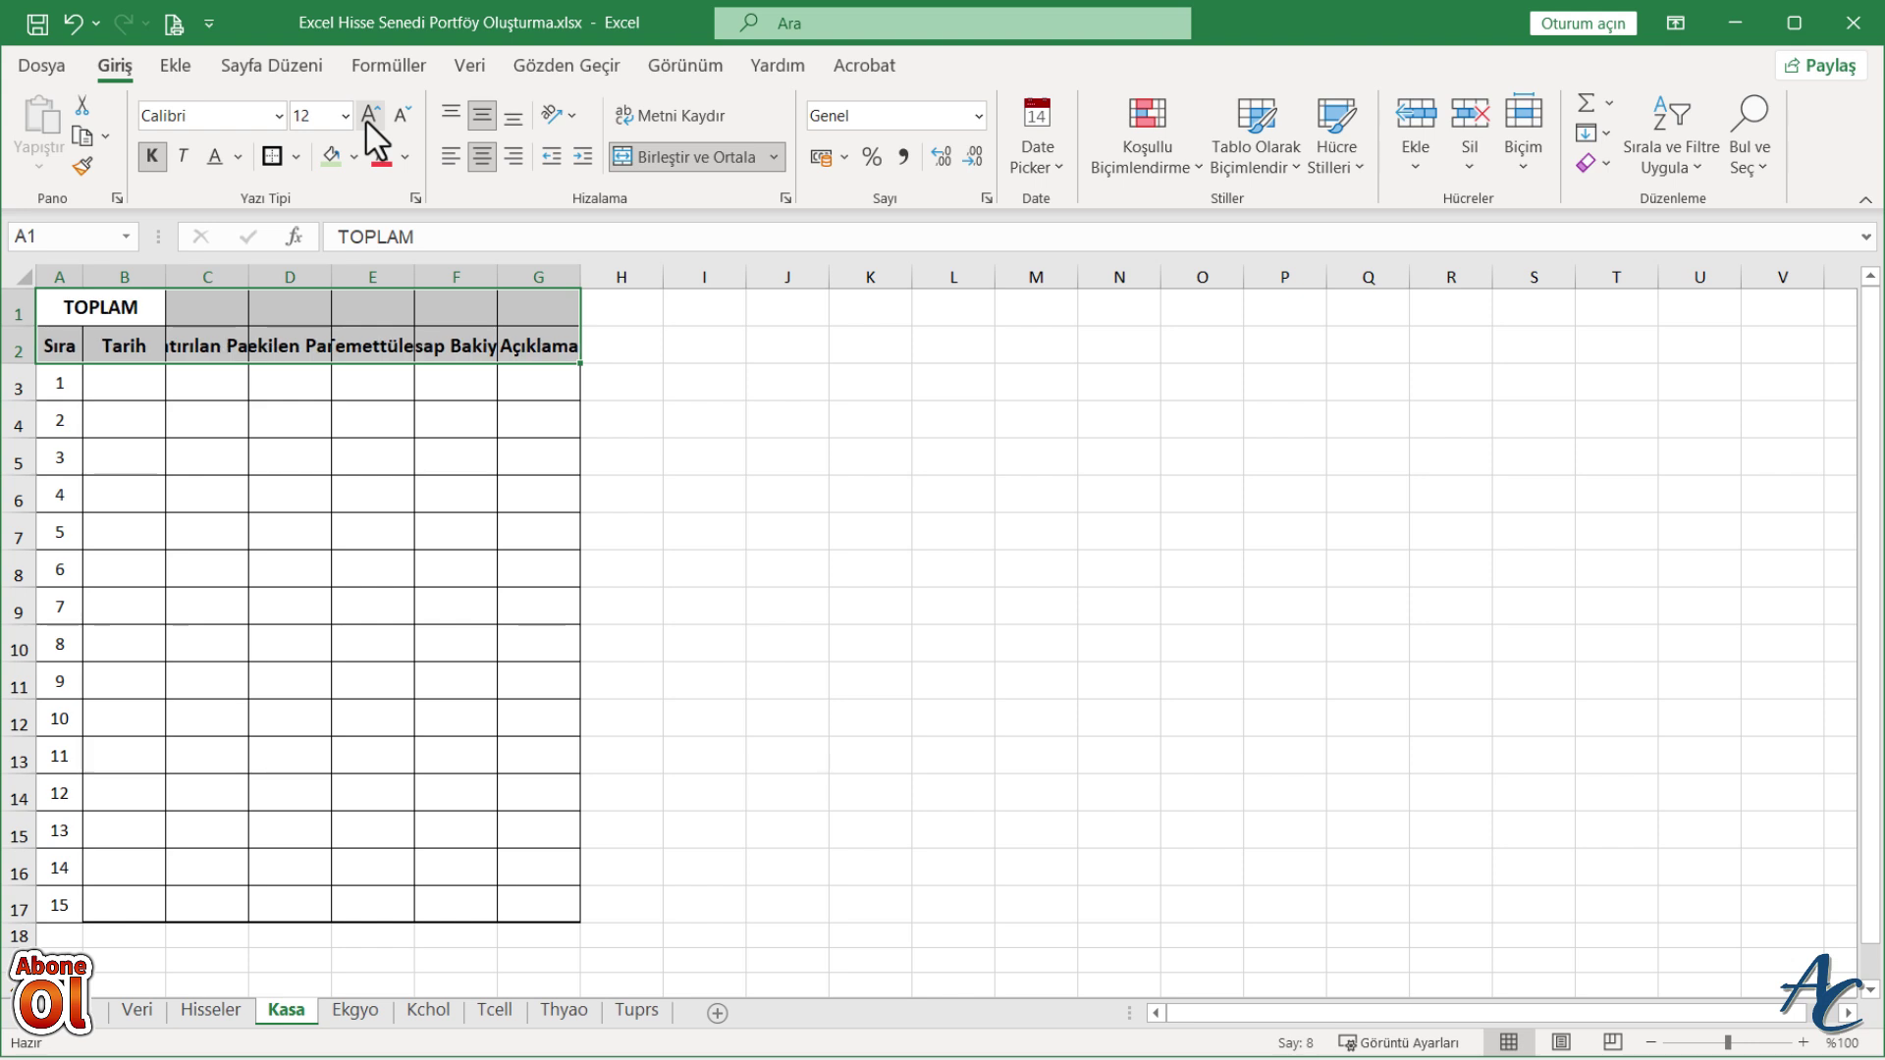
{"action": "left_click", "coordinate": [456, 533]}
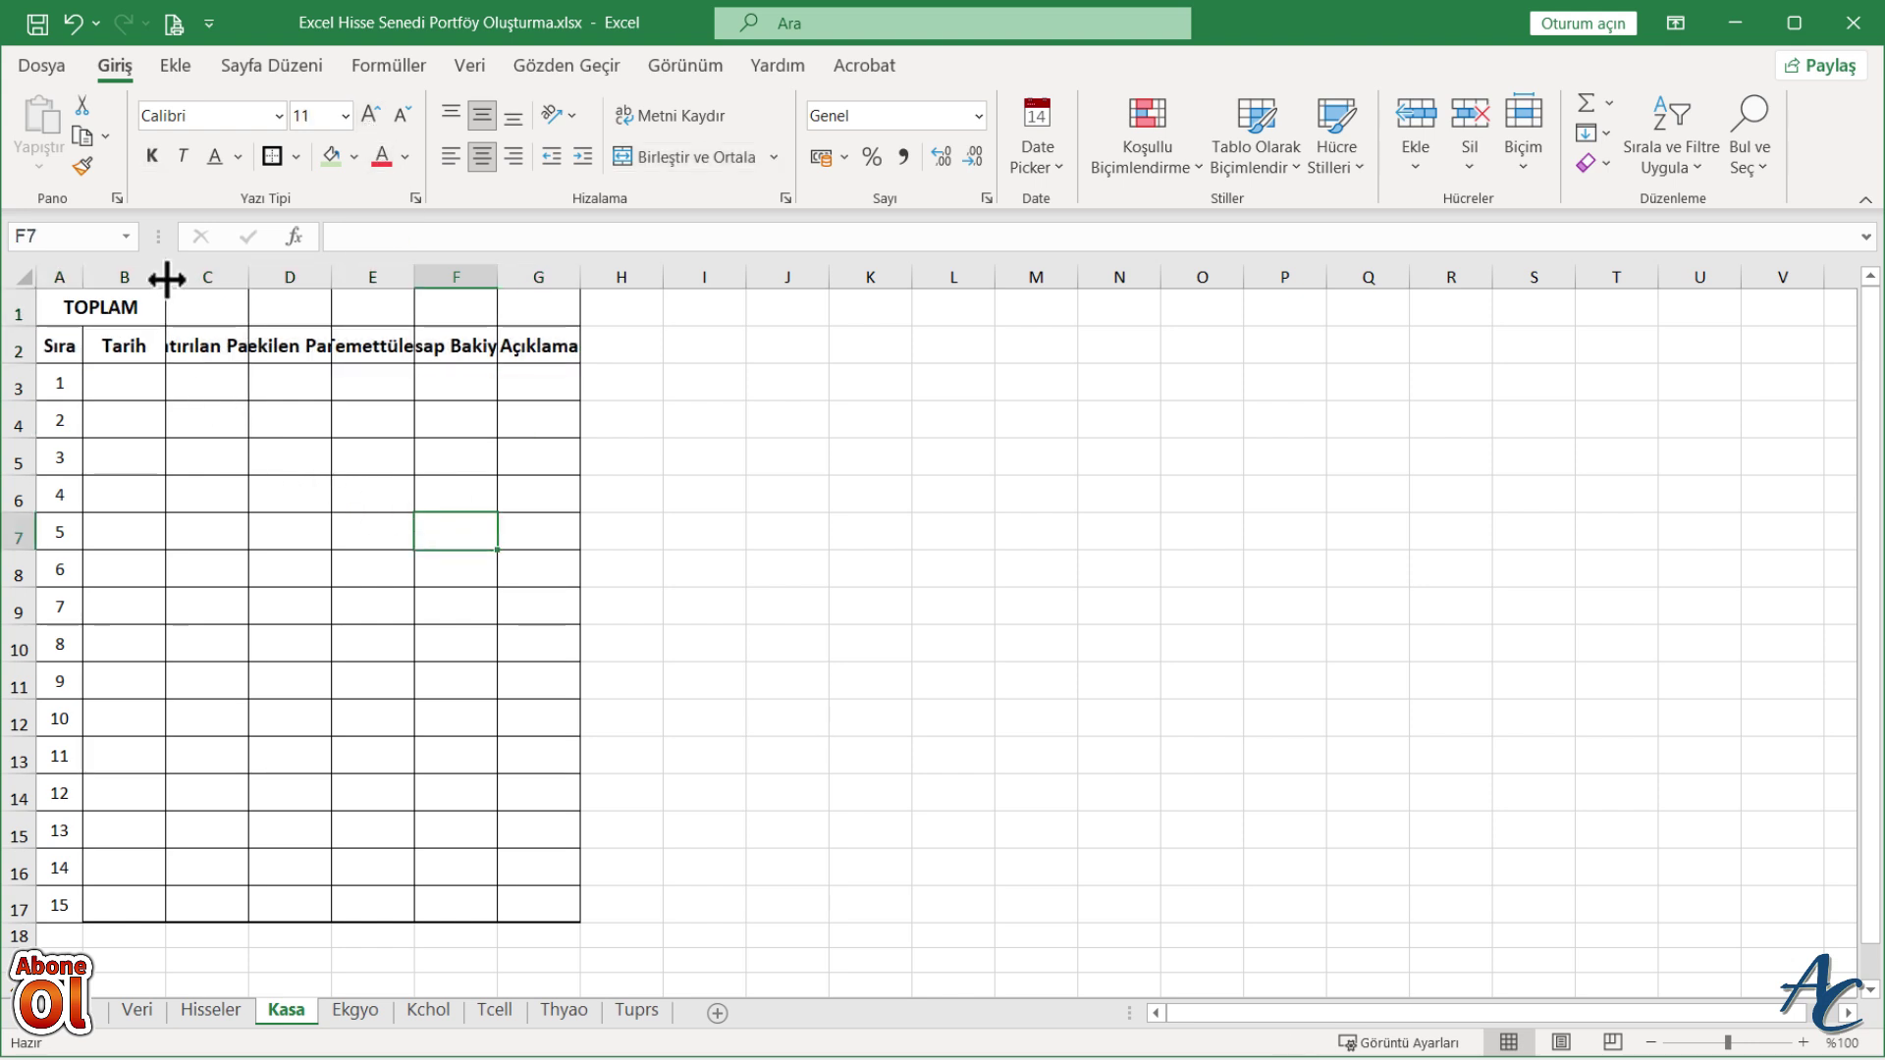
- Widen column B to fit its Tarih header
{"action": "left_click_drag", "start_coordinate": [166, 280], "coordinate": [636, 277]}
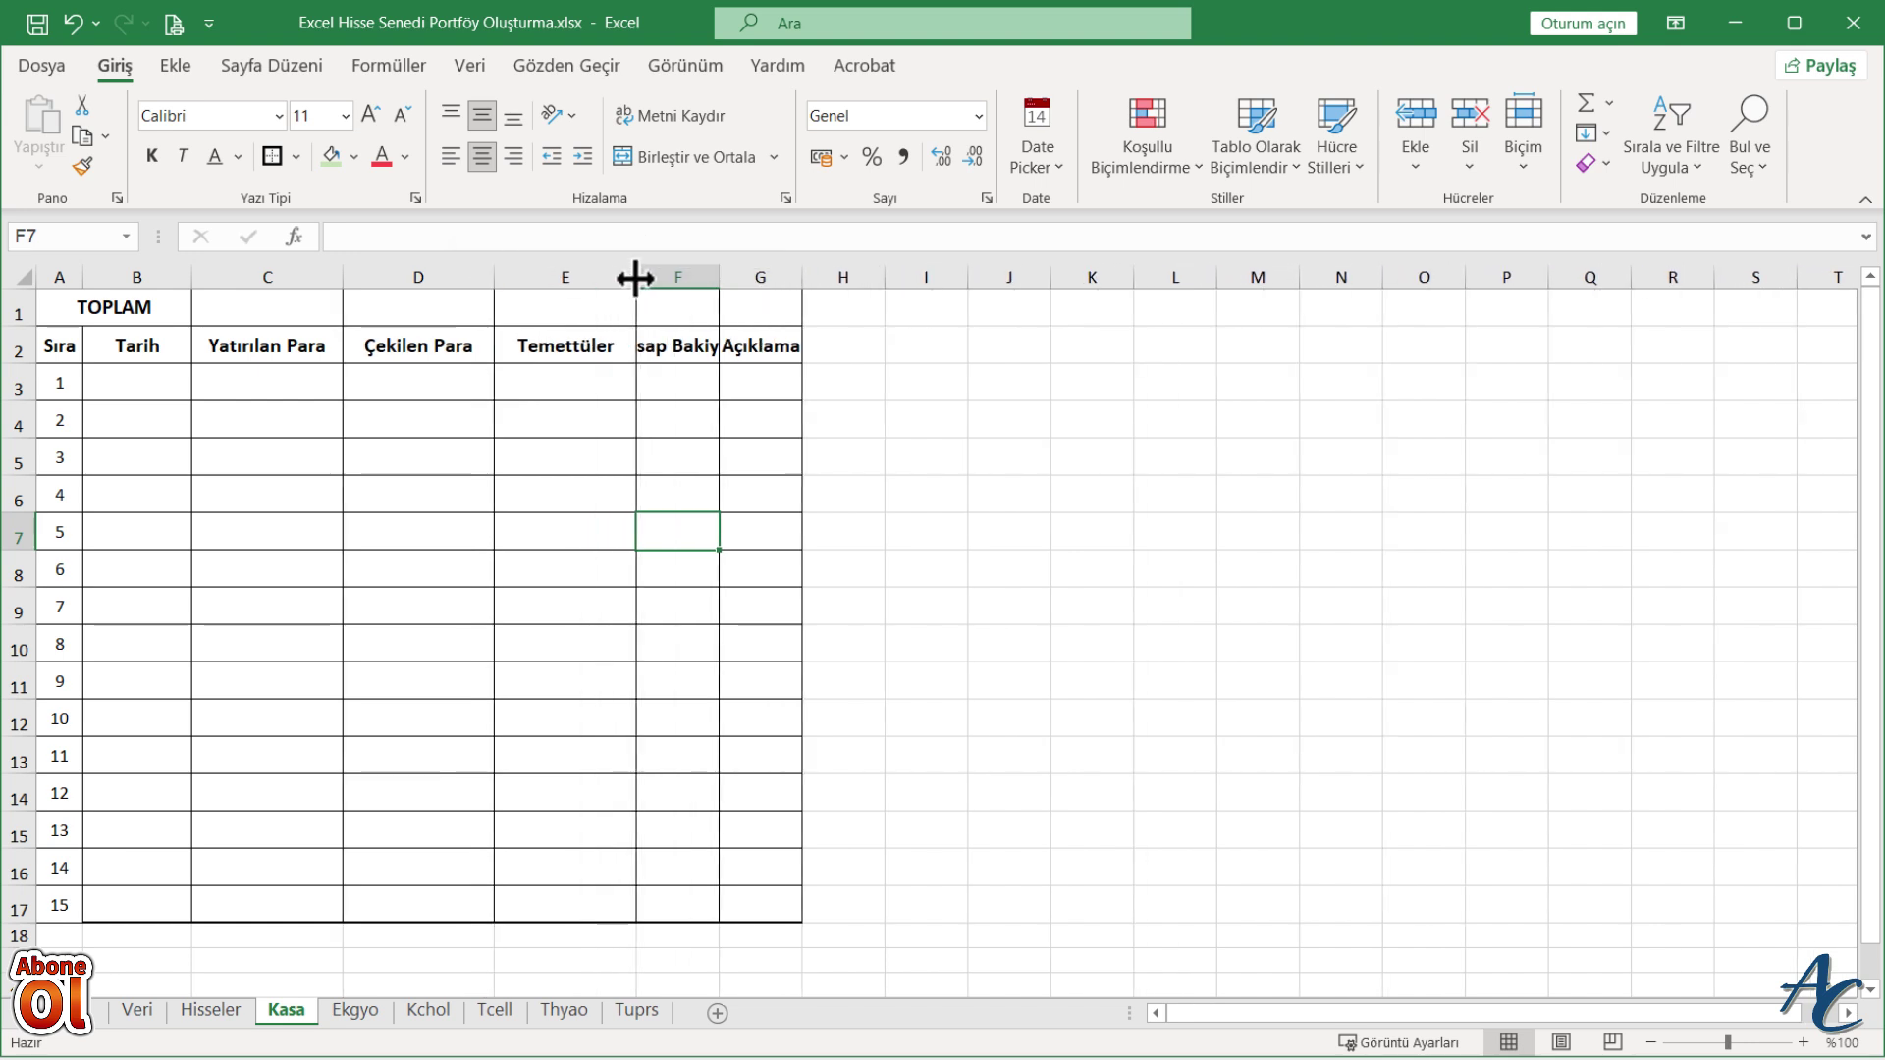
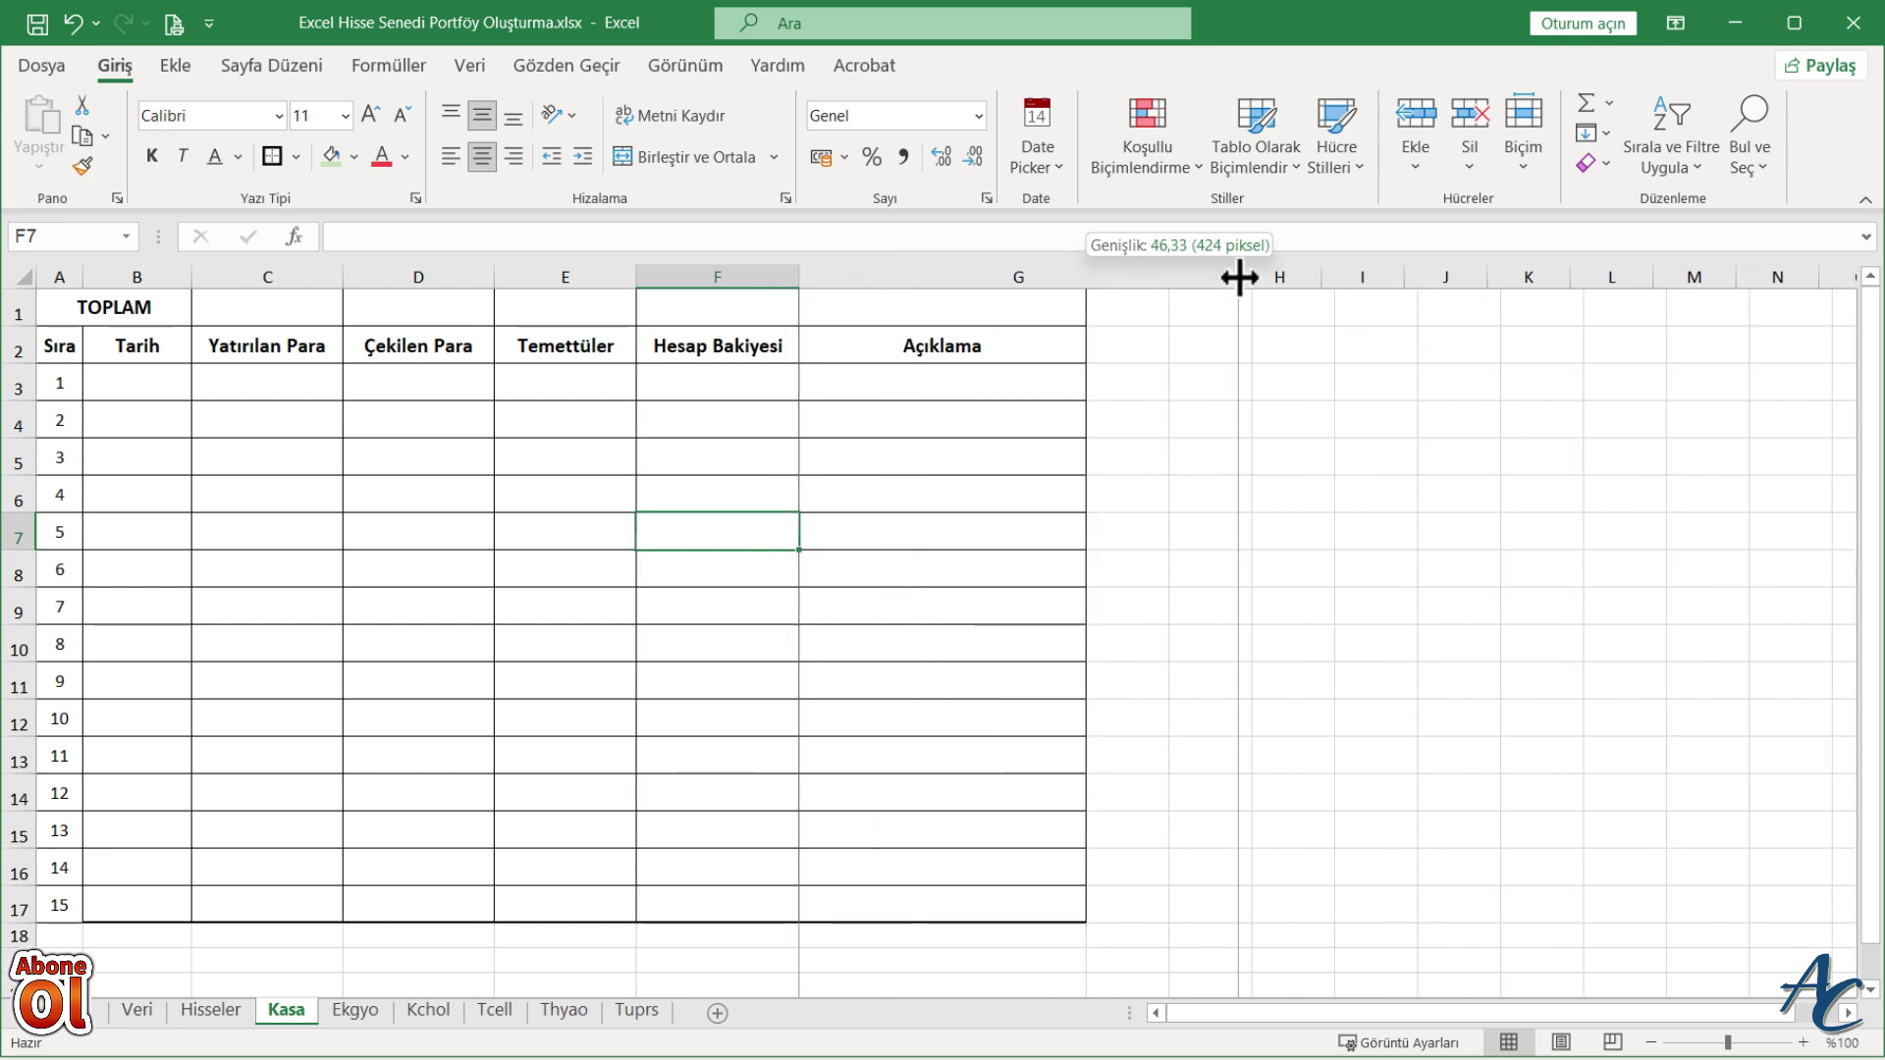
- Enter the date 1.01.2025 in B3 using the calendar date picker
{"action": "left_click", "coordinate": [143, 384]}
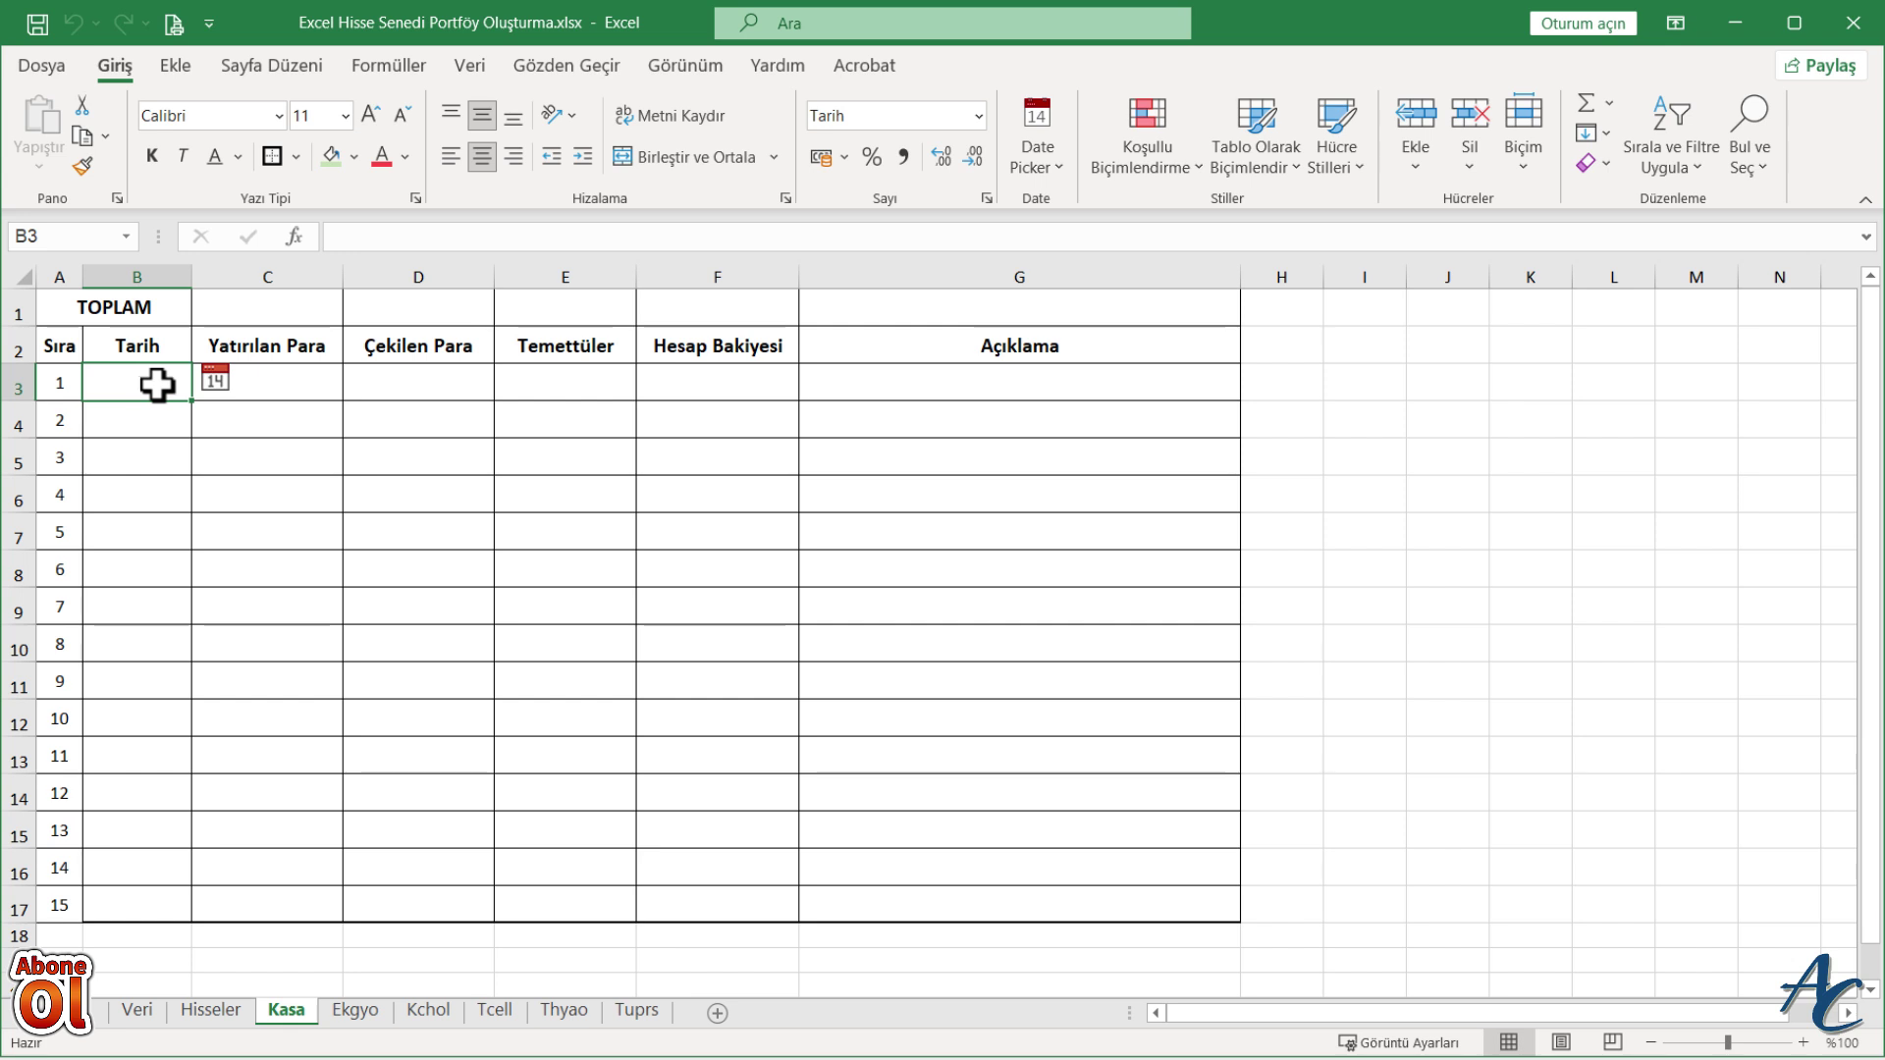
{"action": "left_click", "coordinate": [215, 381]}
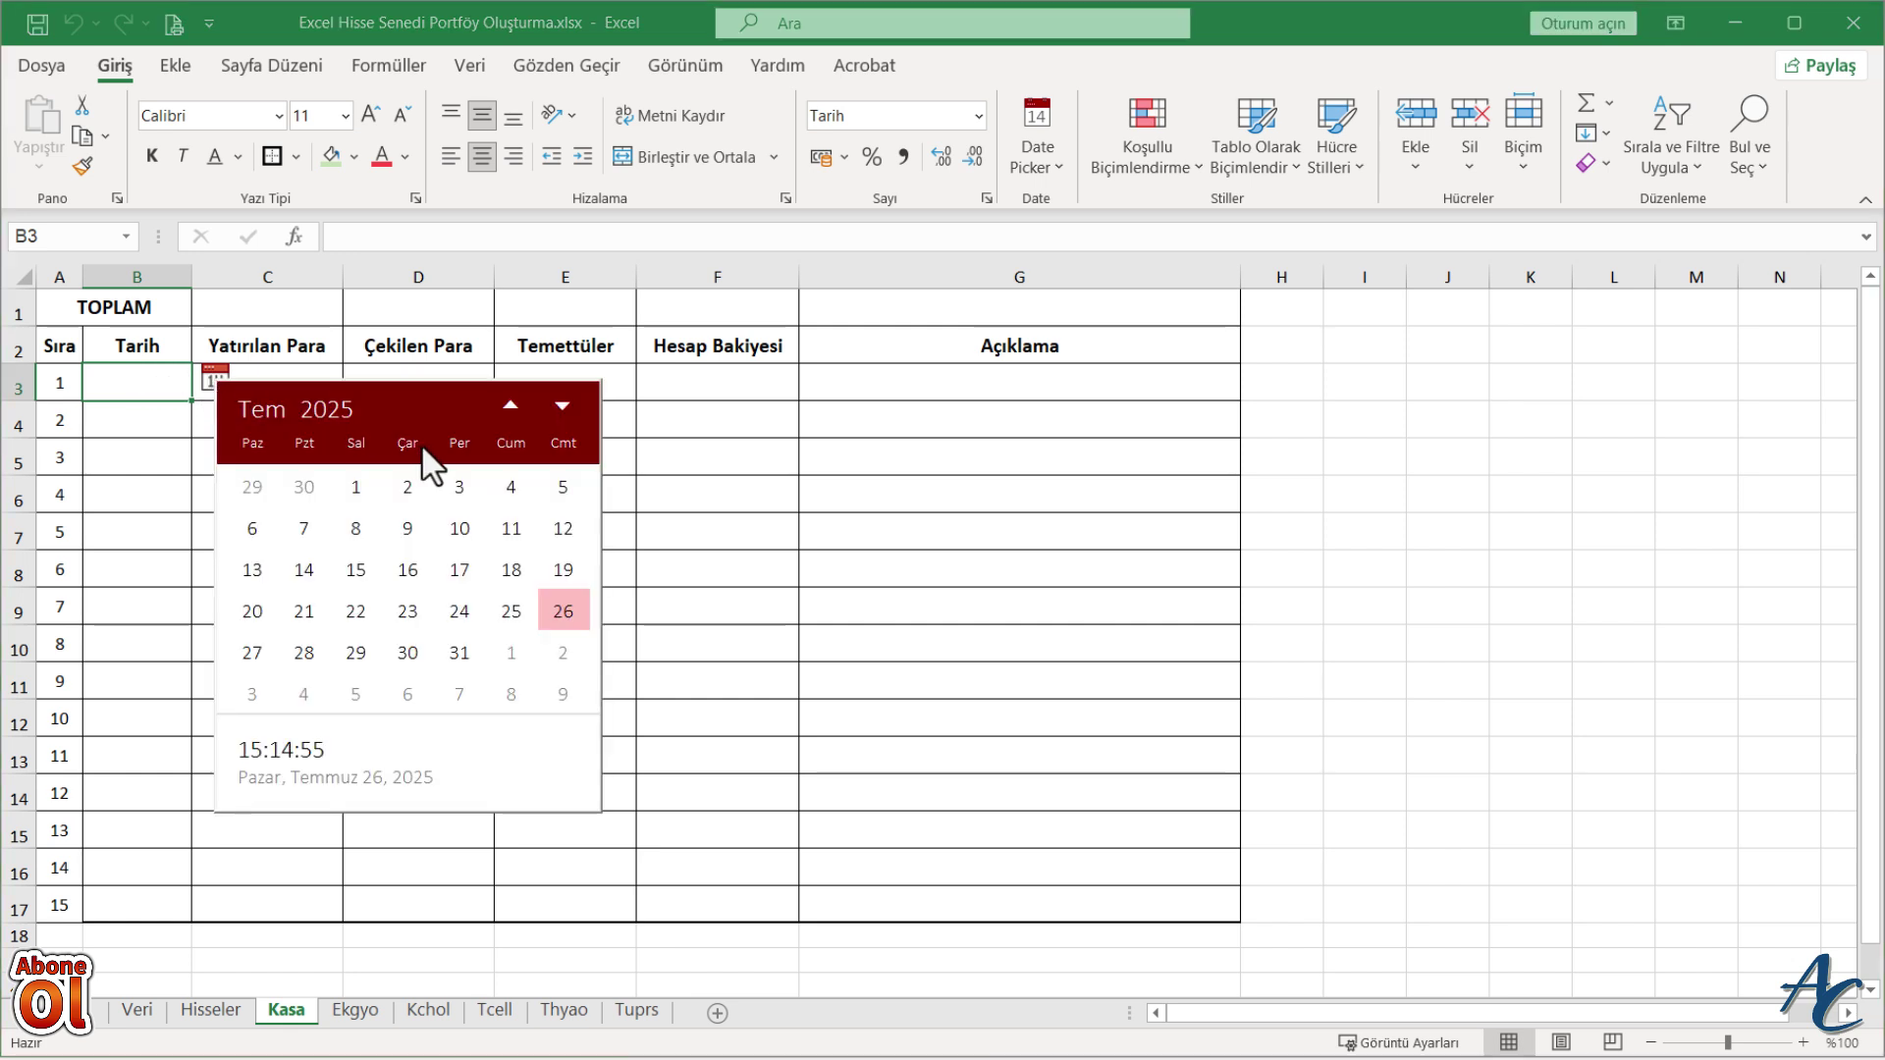
{"action": "left_click", "coordinate": [509, 405]}
{"action": "left_click", "coordinate": [509, 404]}
{"action": "left_click", "coordinate": [508, 404]}
{"action": "left_click", "coordinate": [508, 405]}
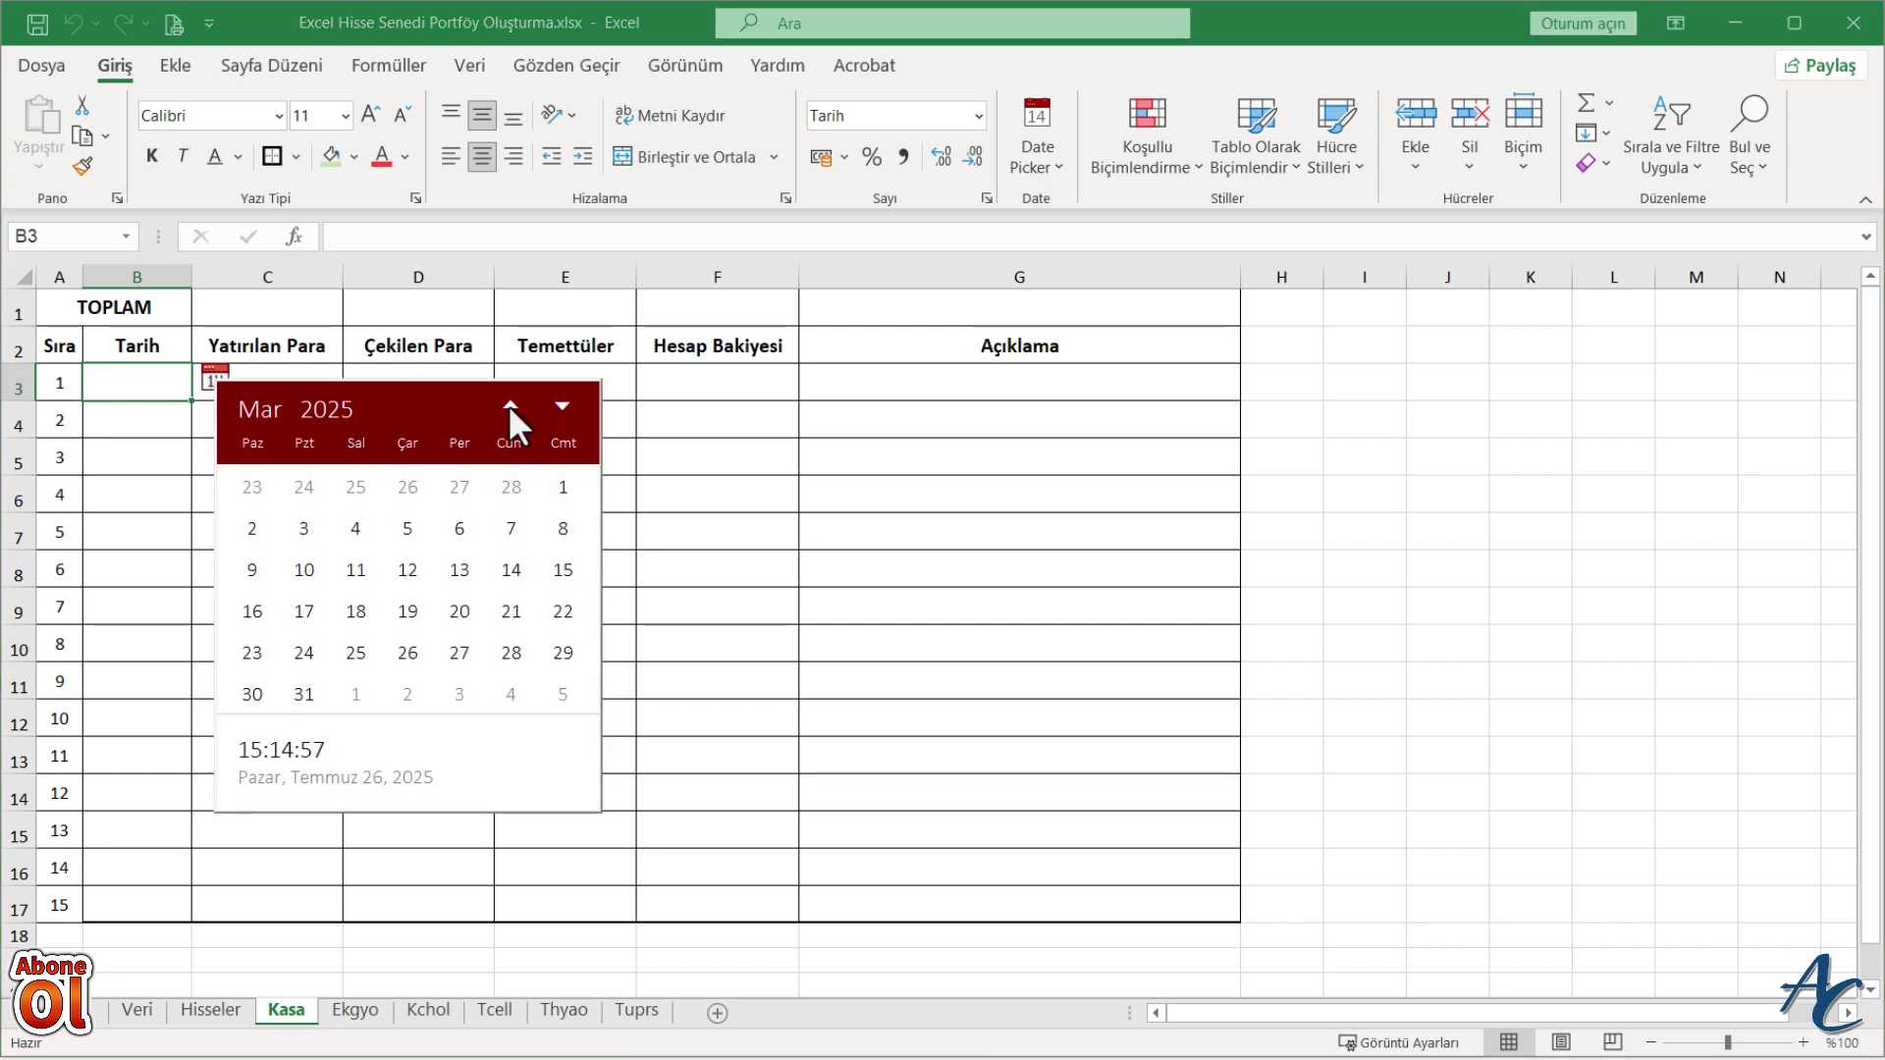
{"action": "left_click", "coordinate": [508, 404]}
{"action": "left_click", "coordinate": [509, 405]}
{"action": "left_click", "coordinate": [408, 487]}
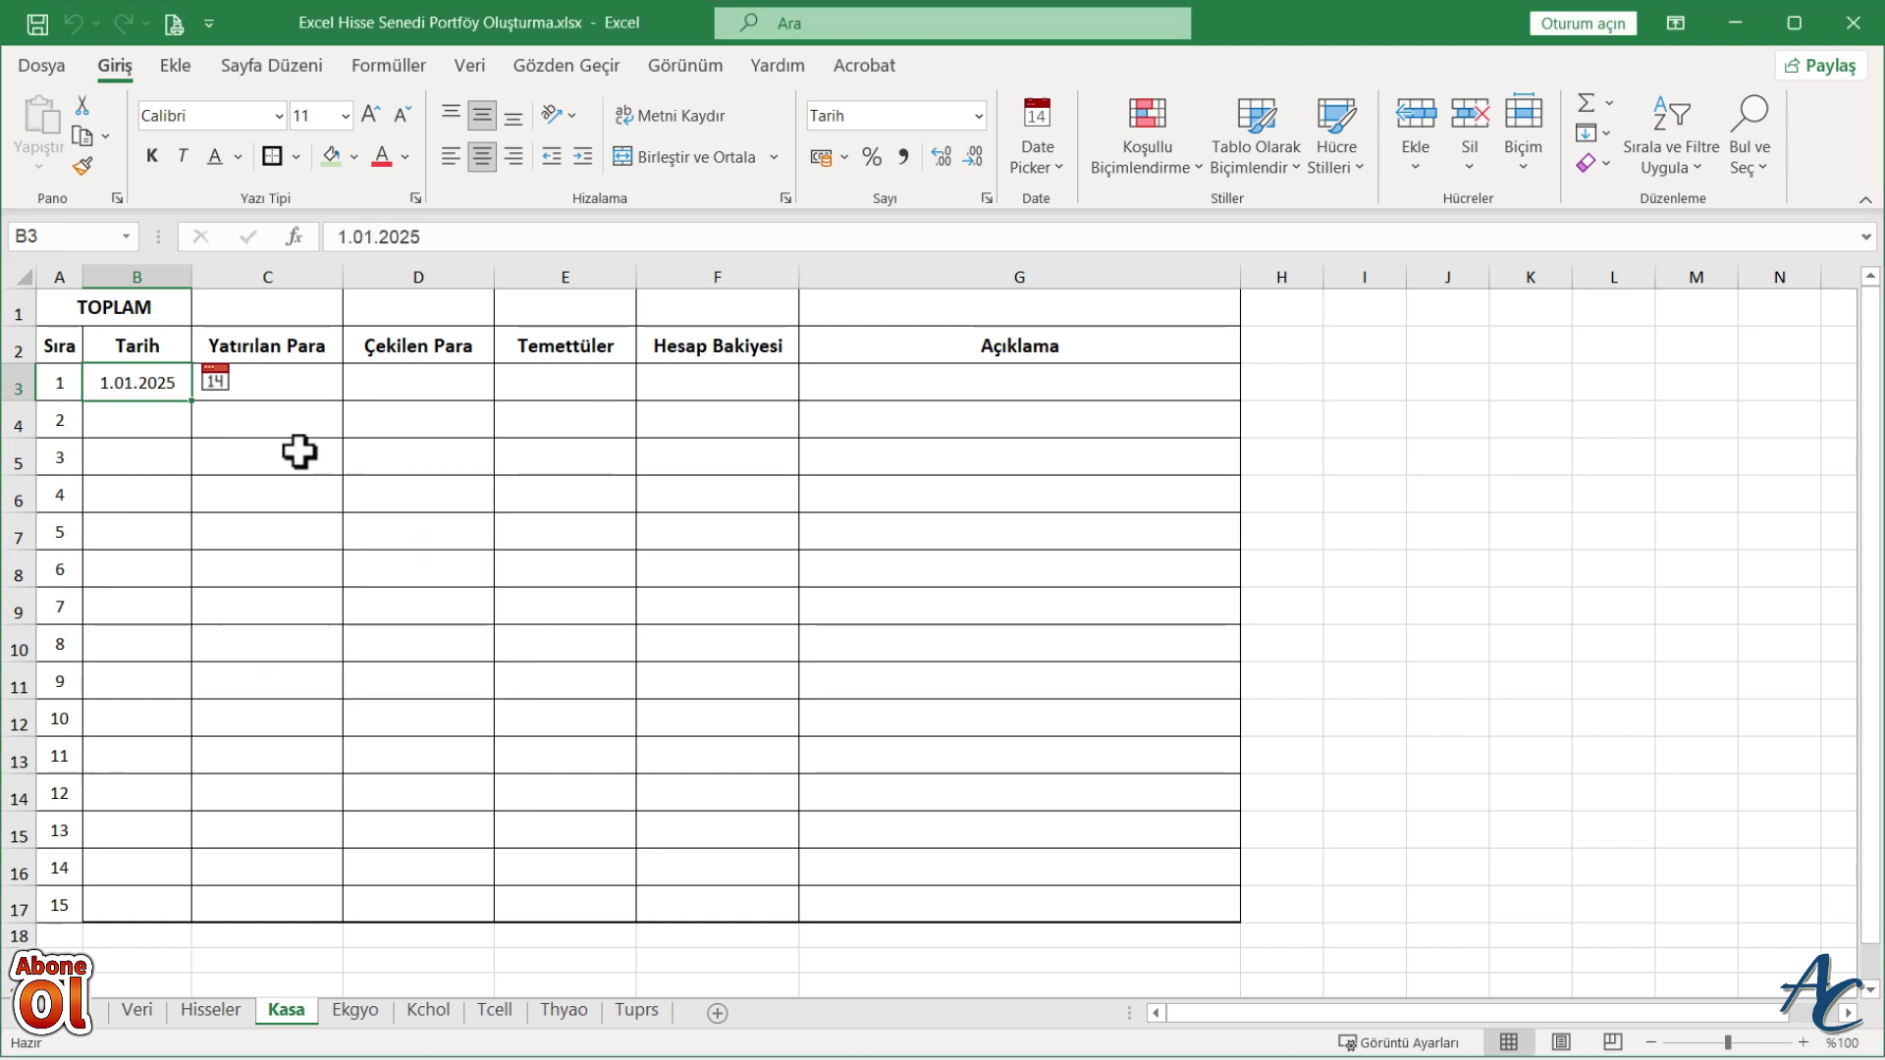
- Enter the opening deposit of 100000 in C3
{"action": "left_click", "coordinate": [278, 389]}
{"action": "type", "text": "1"}
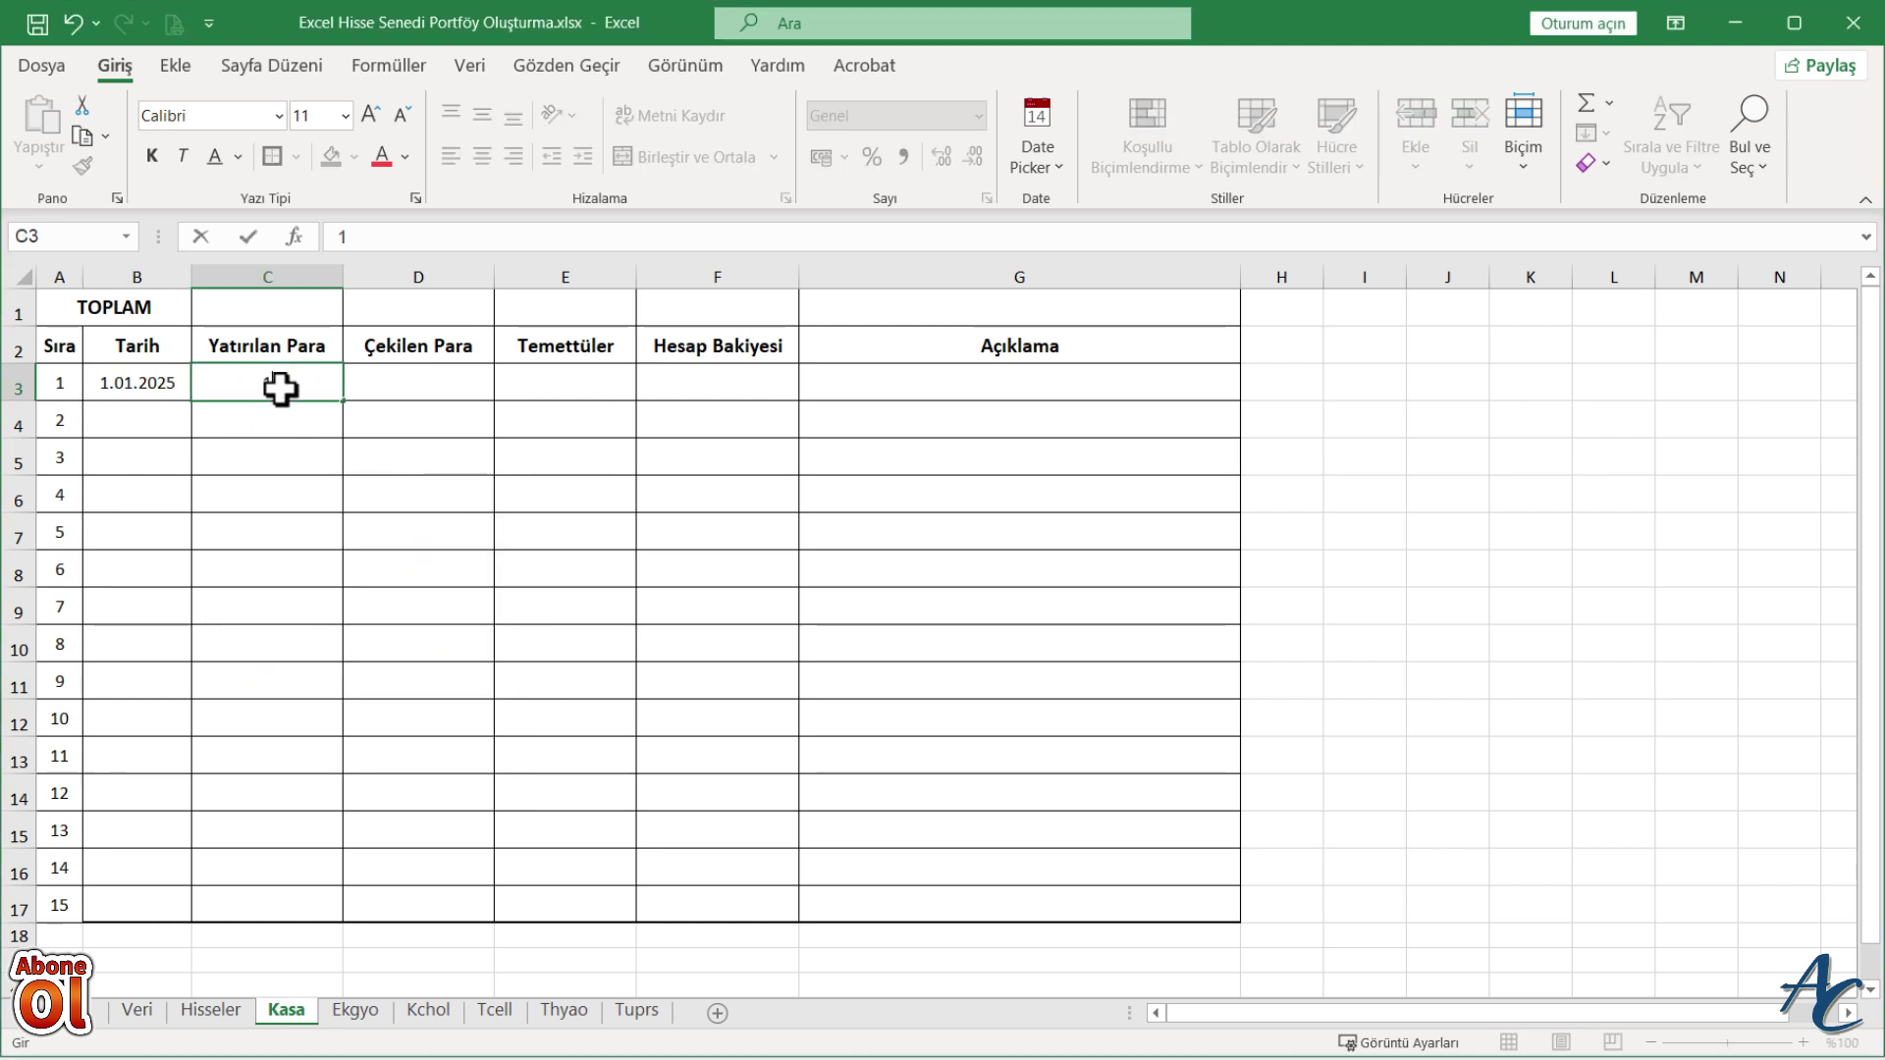
{"action": "type", "text": "00000"}
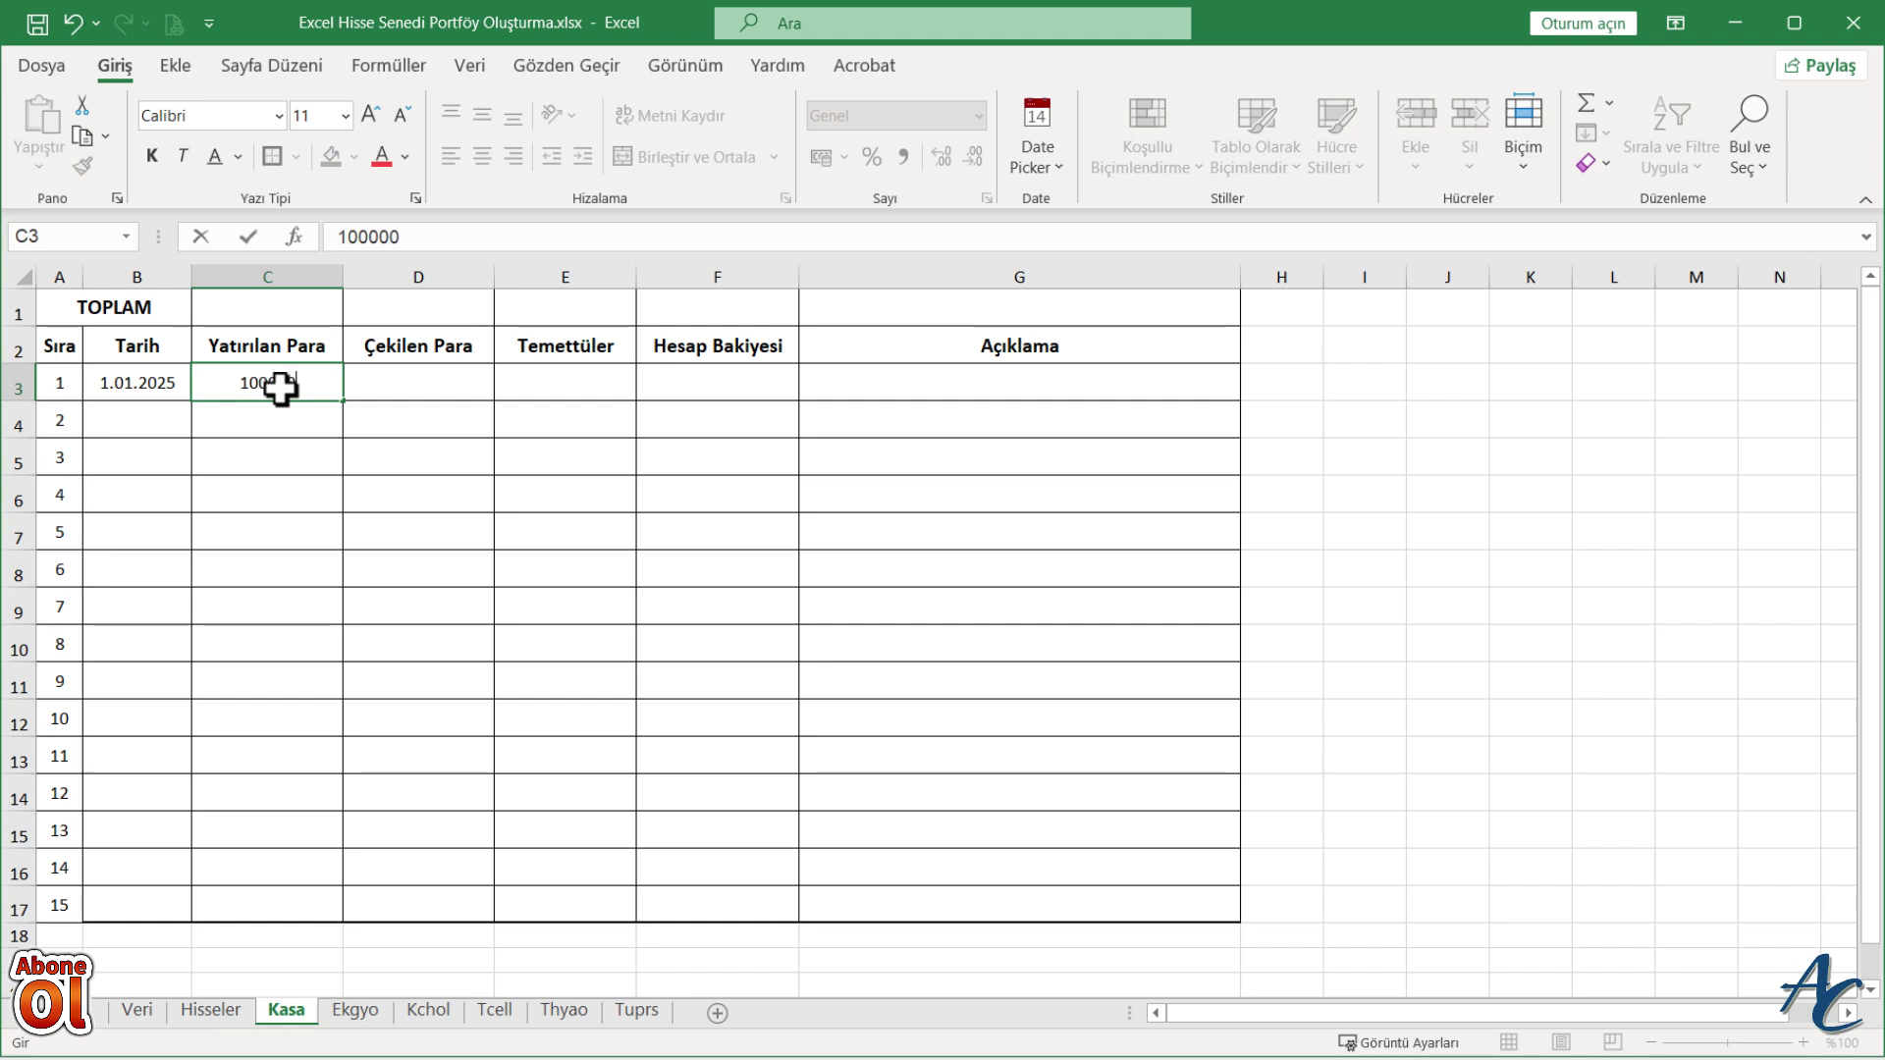
{"action": "key", "text": "Return"}
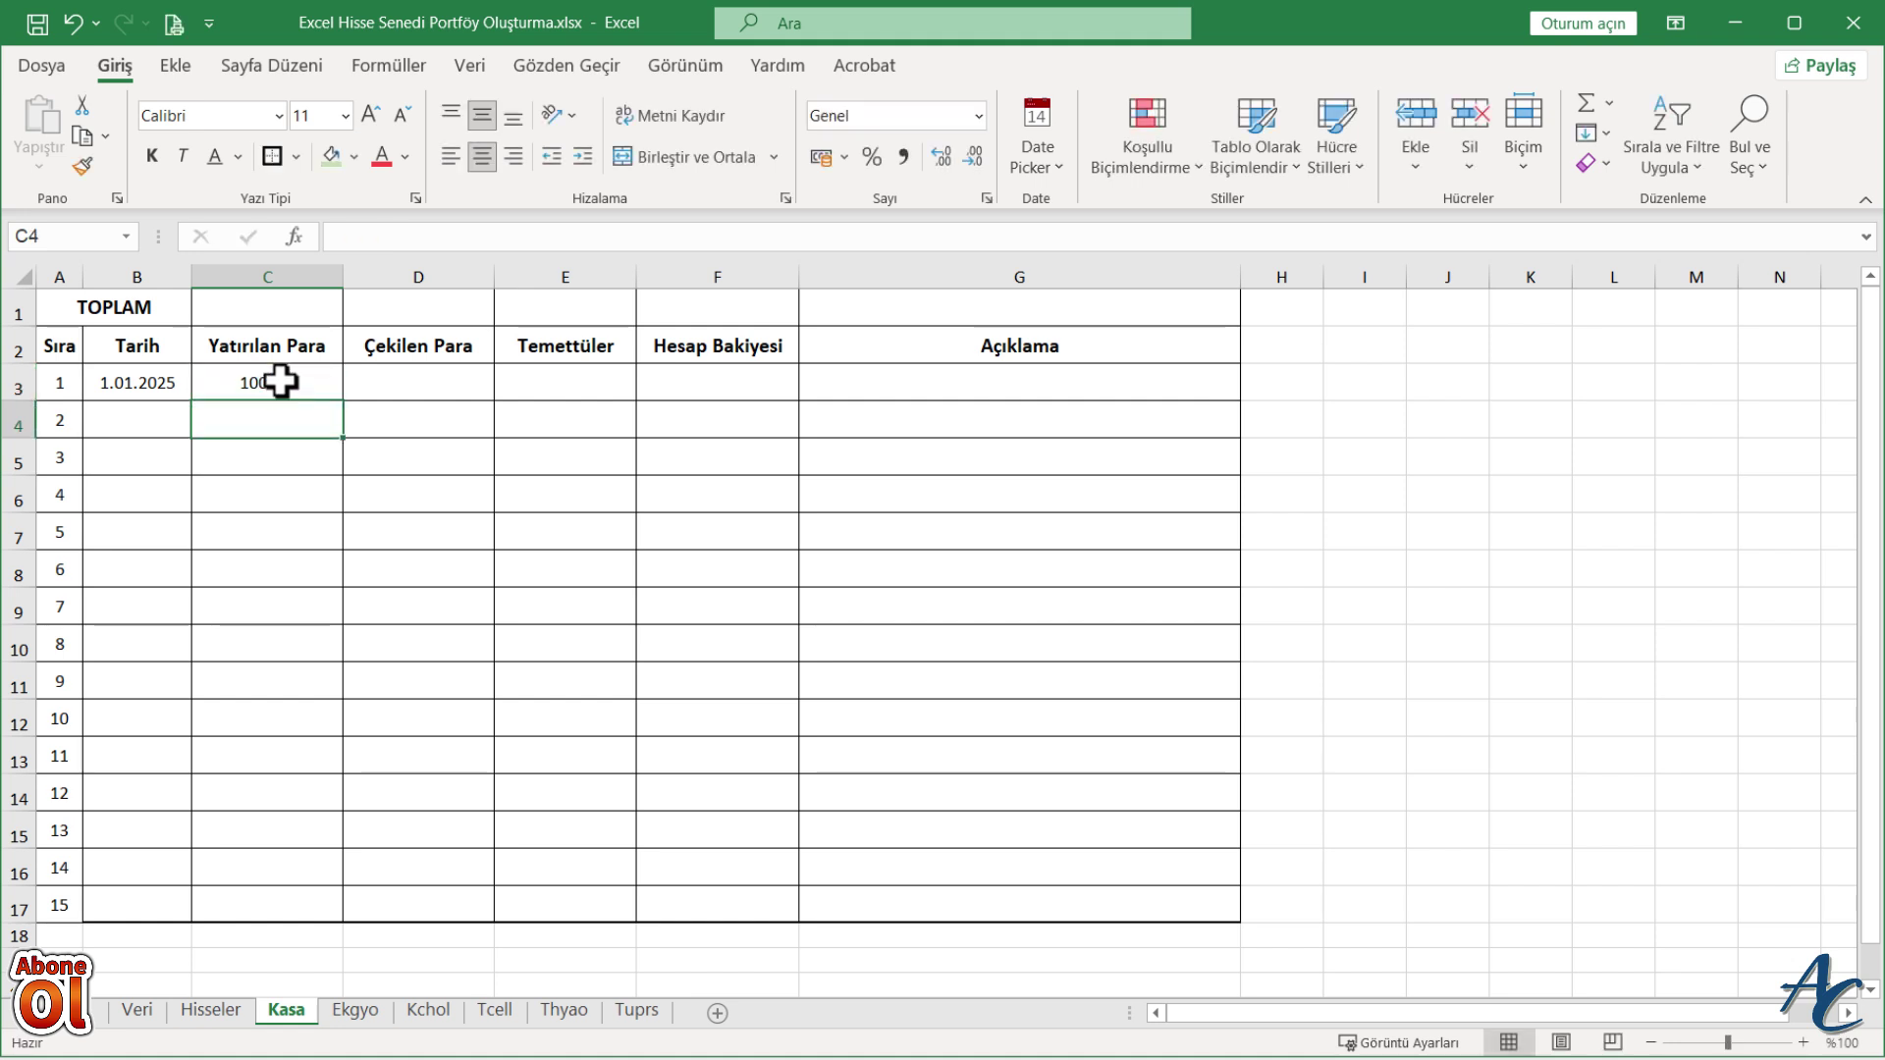
- Apply the Para Birimi (Turkish lira) currency format to C3:F17
{"action": "mouse_move", "coordinate": [280, 381]}
{"action": "left_mouse_down"}
{"action": "mouse_move", "coordinate": [664, 780]}
{"action": "mouse_move", "coordinate": [683, 898]}
{"action": "left_mouse_up"}
{"action": "right_click", "coordinate": [683, 898]}
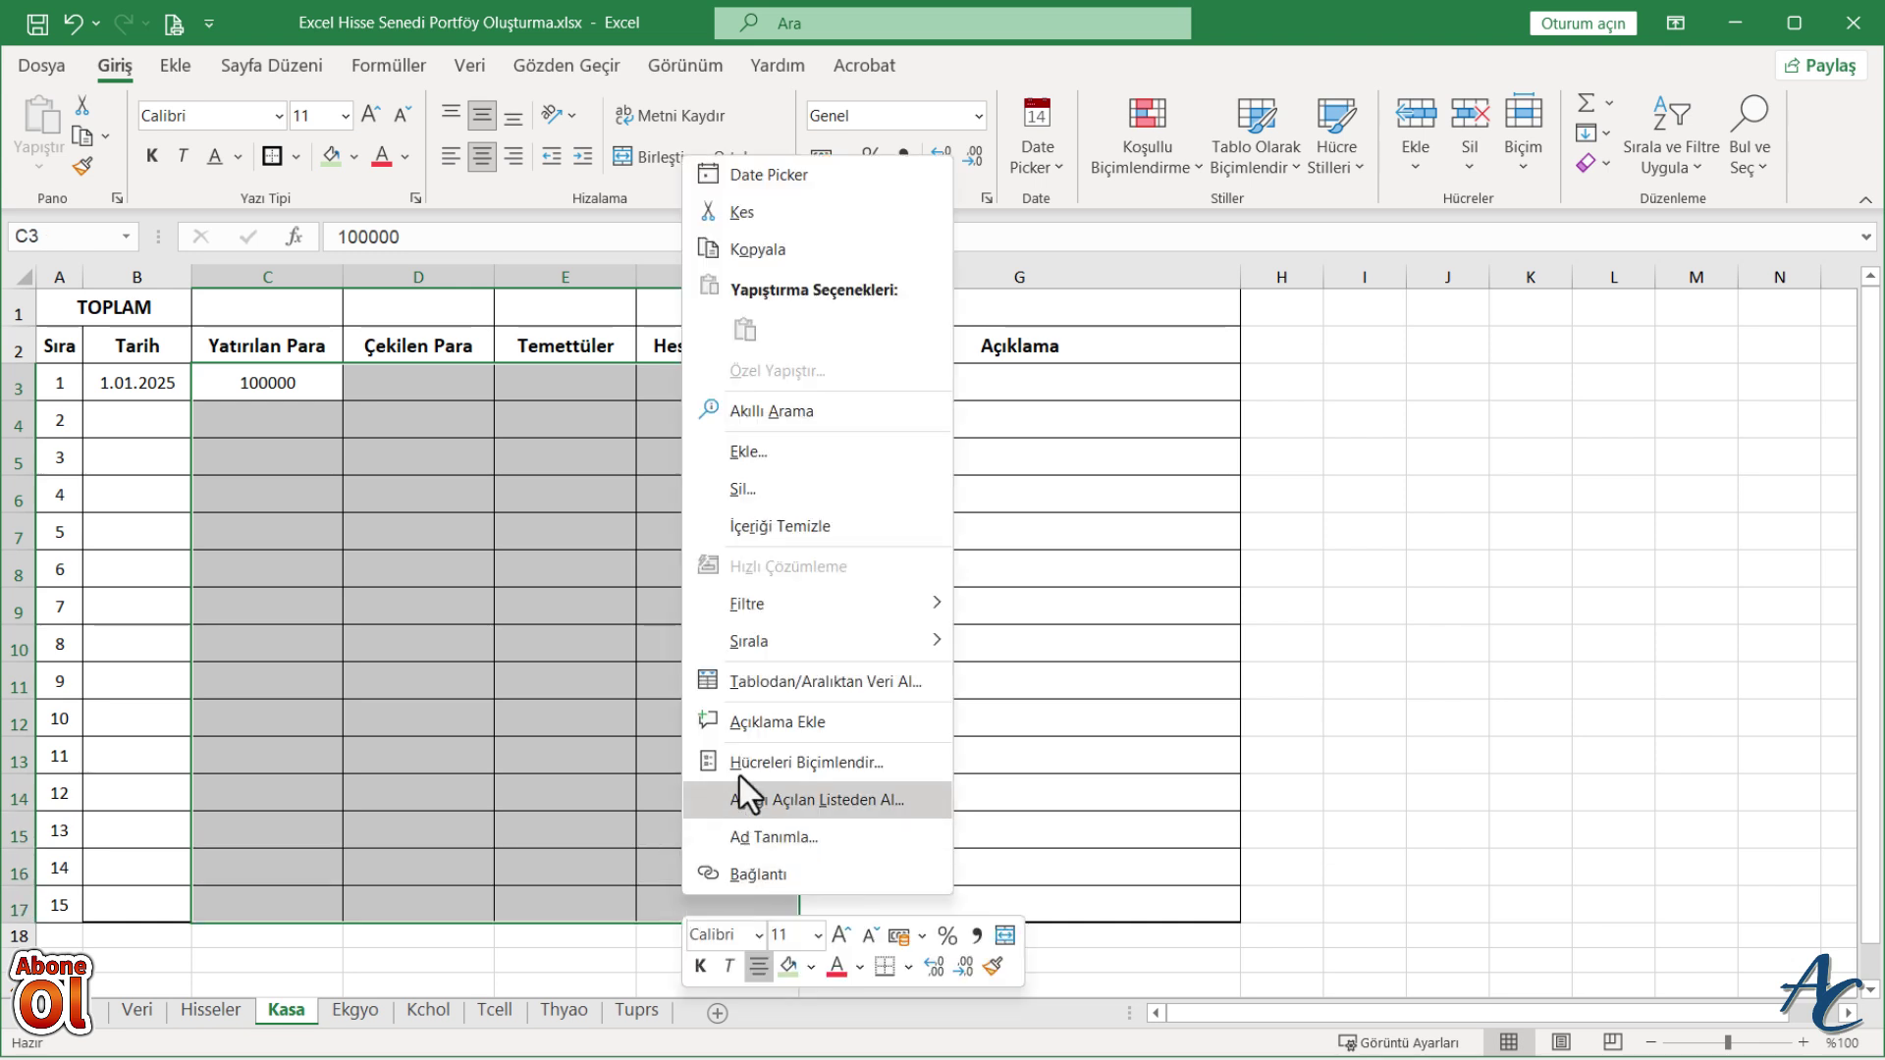
{"action": "left_click", "coordinate": [771, 764]}
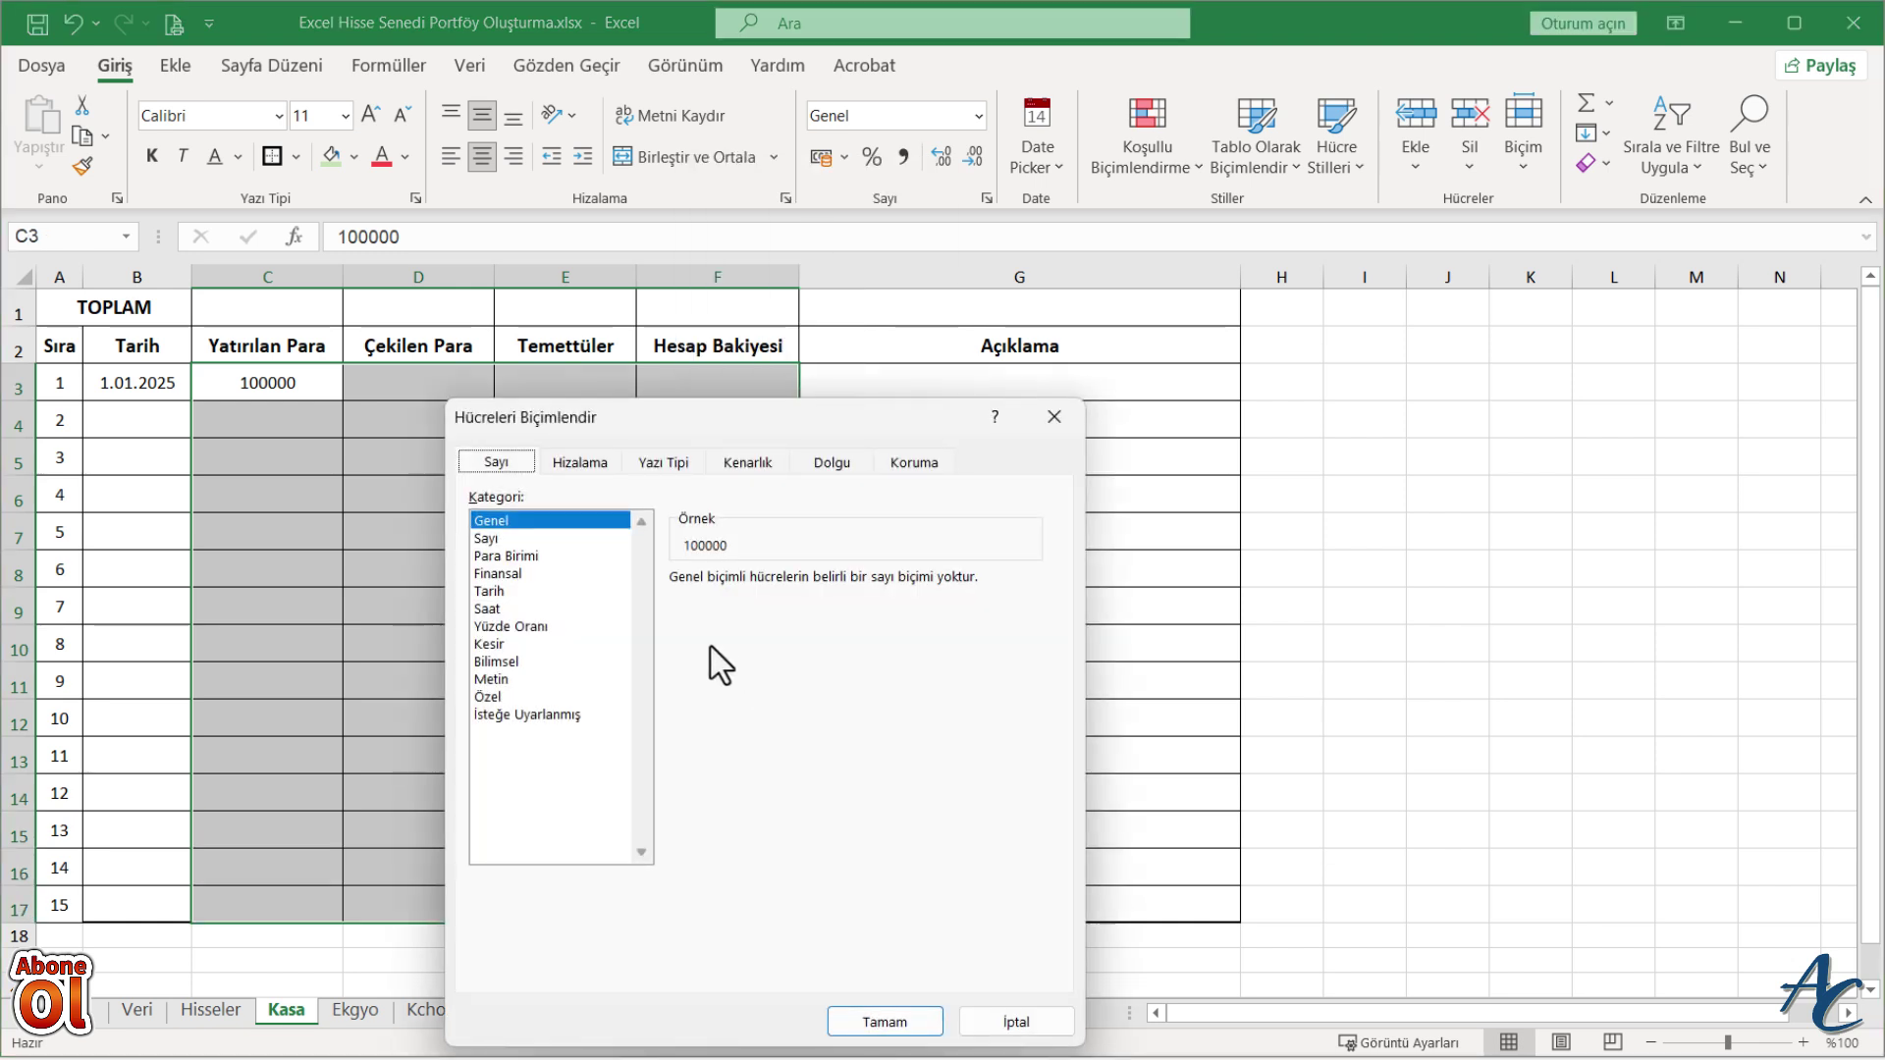
{"action": "left_click", "coordinate": [506, 555]}
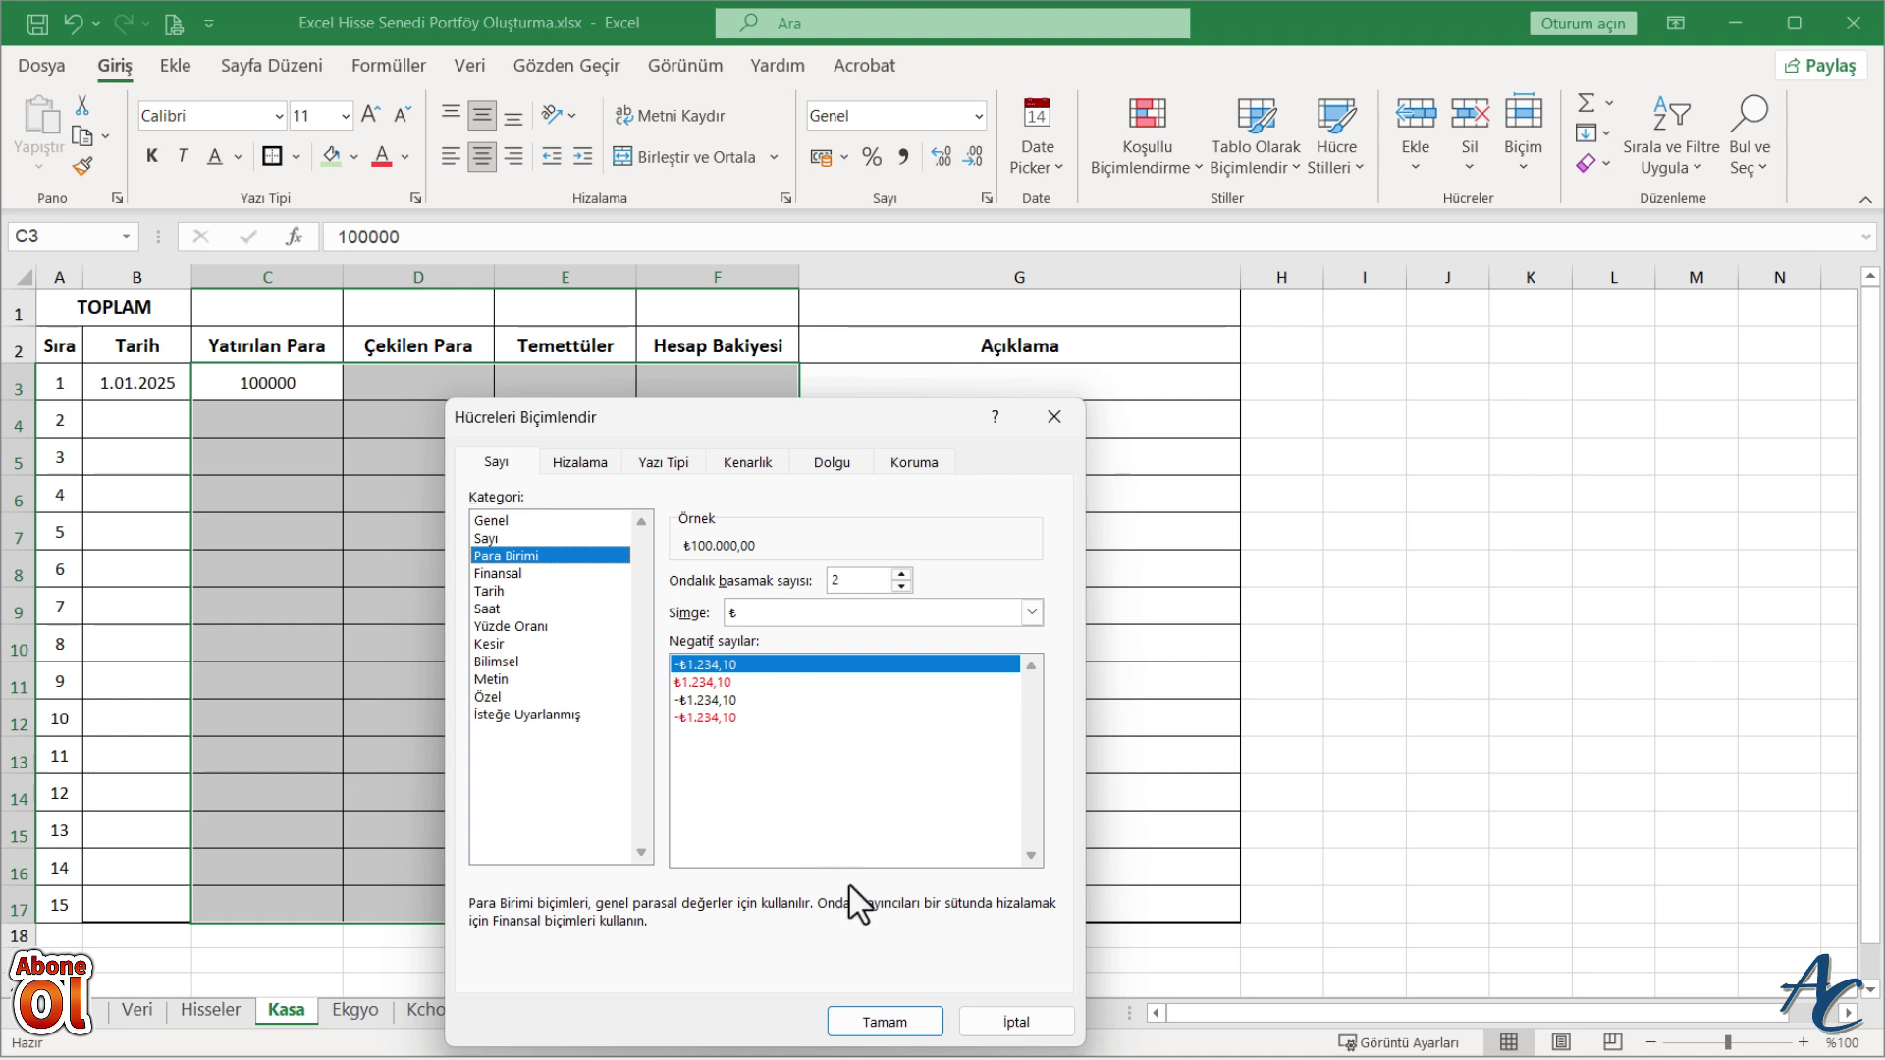
{"action": "left_click", "coordinate": [884, 1022]}
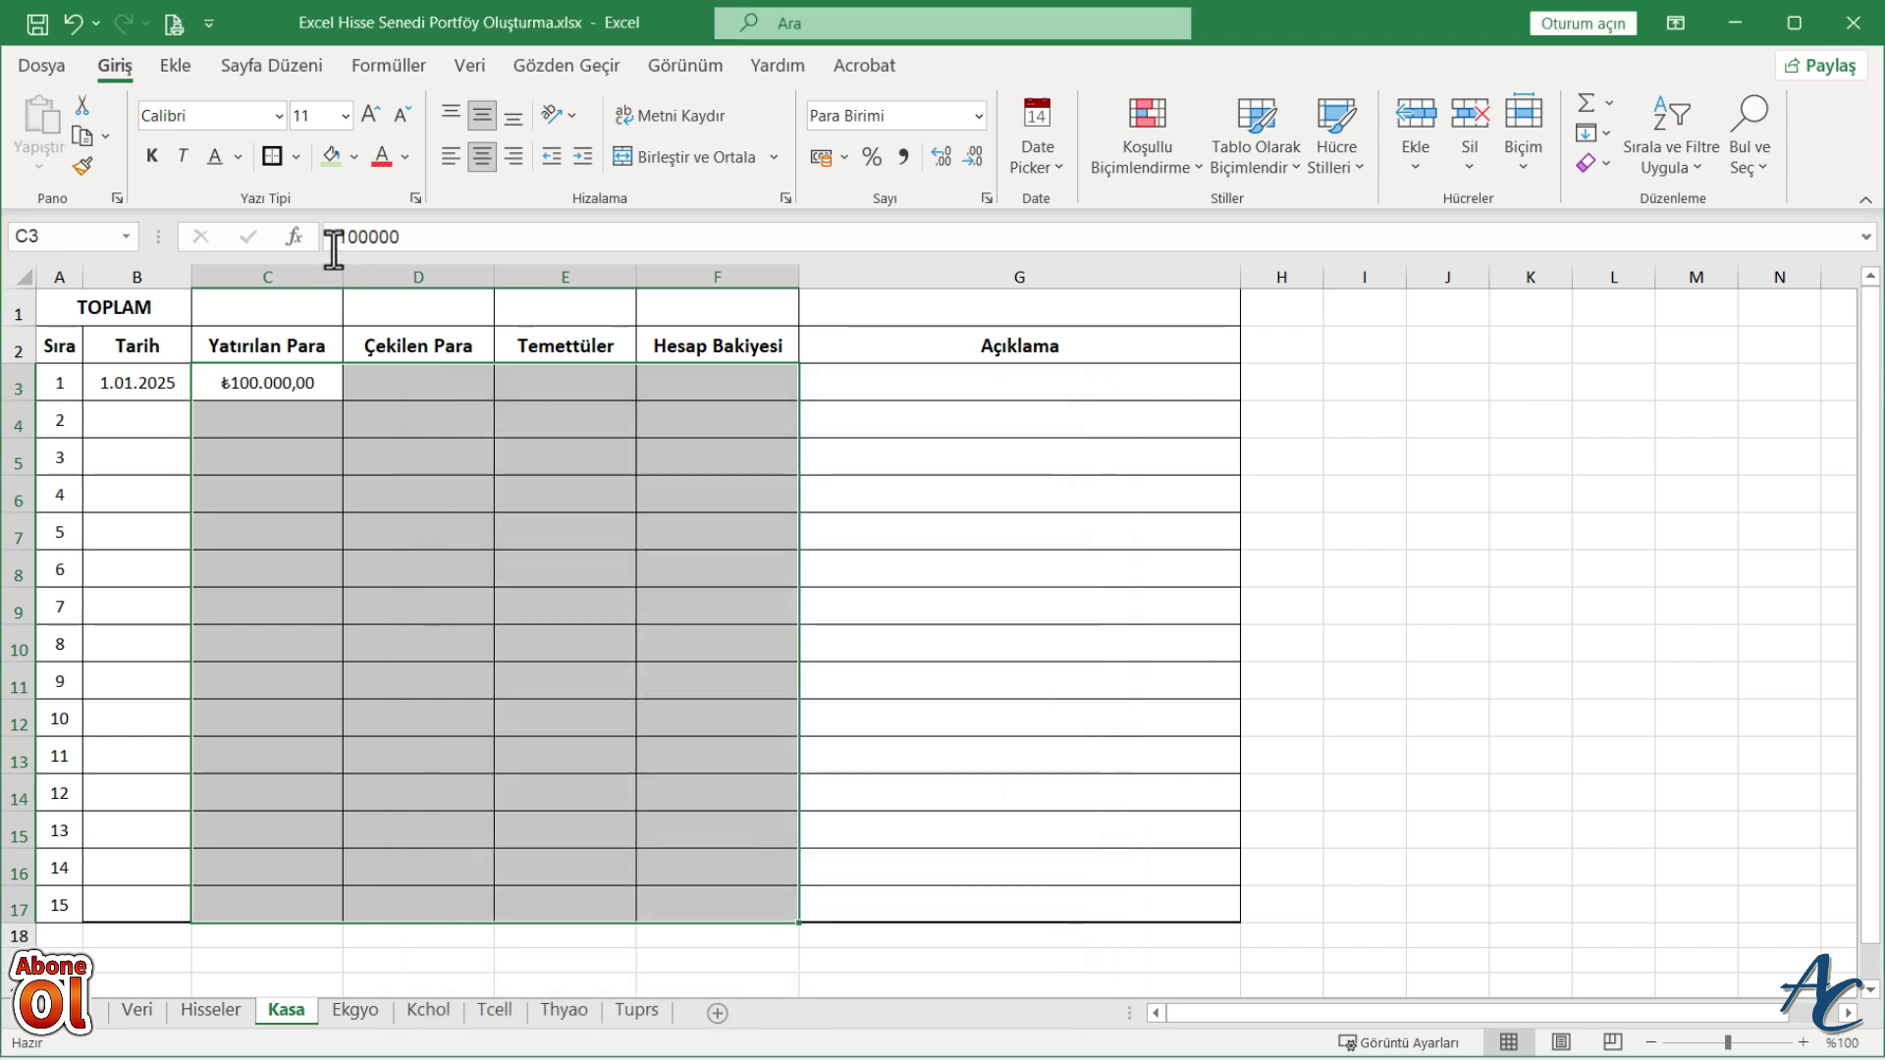
- Raise the ledger font size to 12
{"action": "left_click", "coordinate": [373, 116]}
{"action": "left_click", "coordinate": [432, 643]}
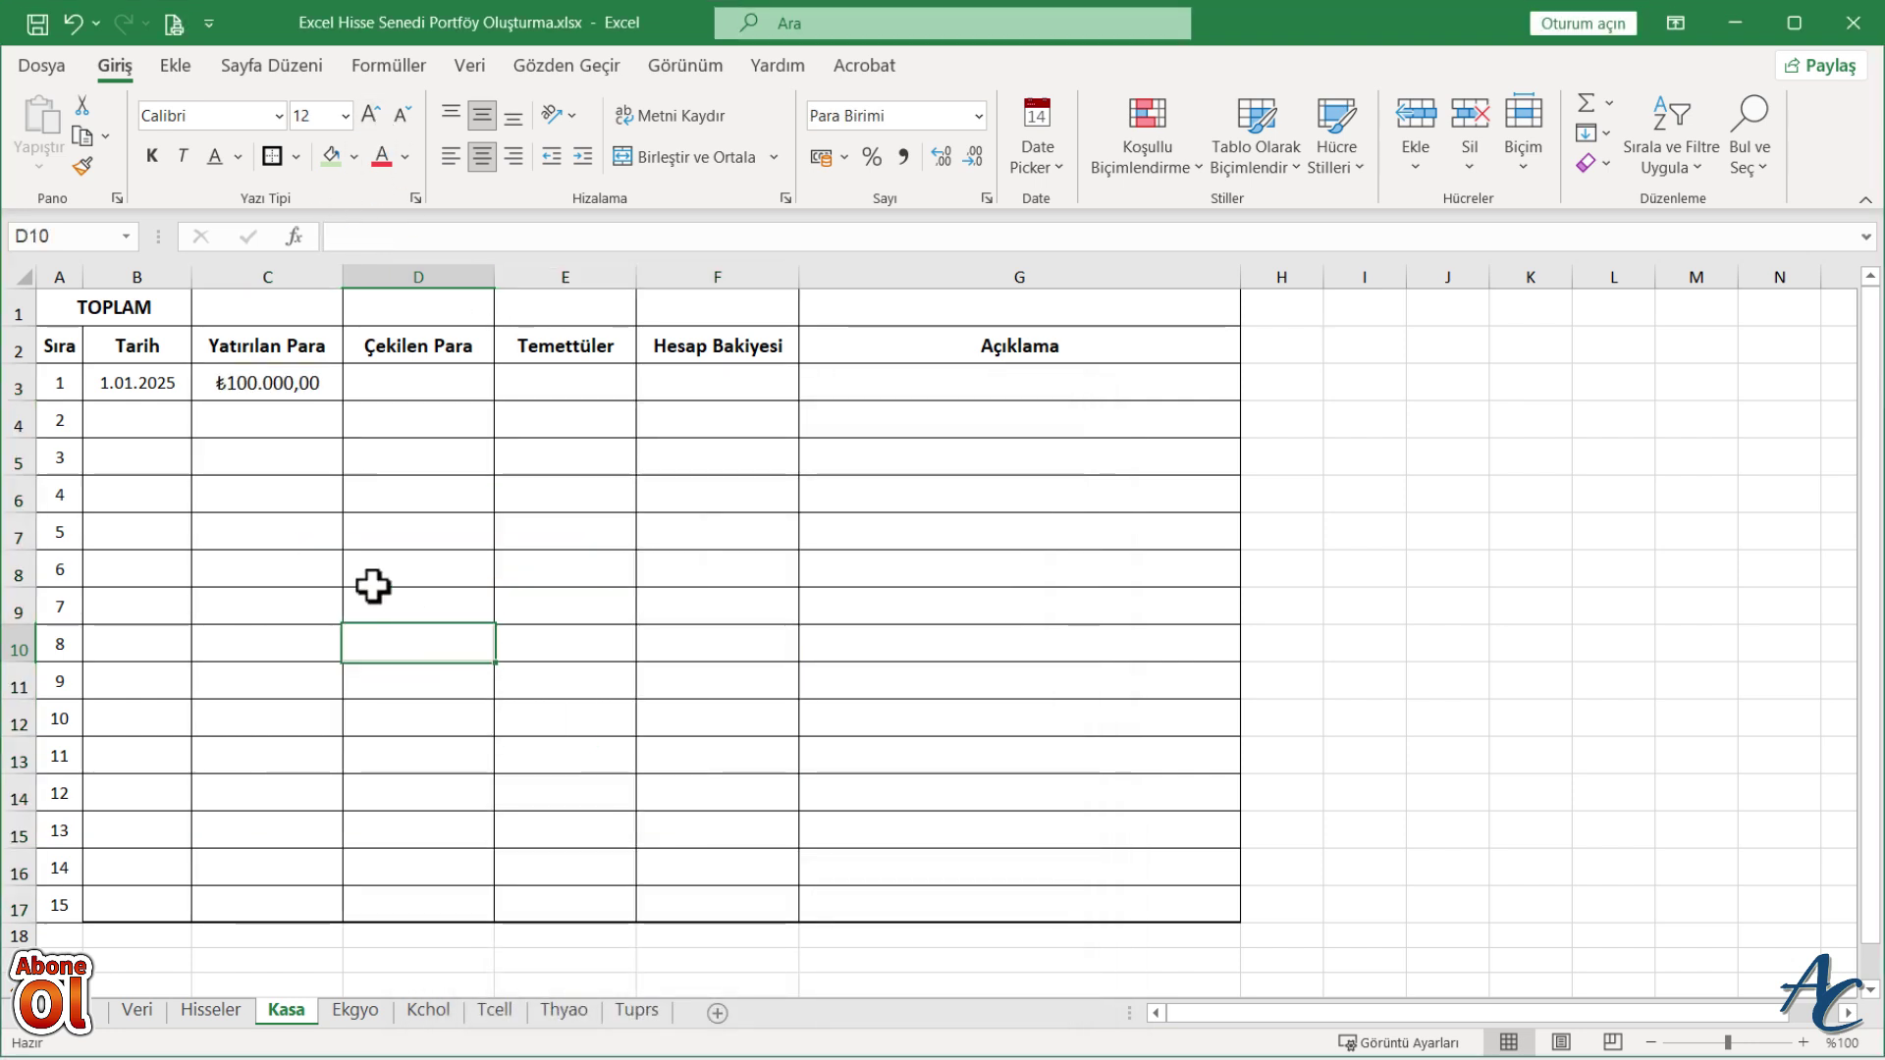
{"action": "mouse_move", "coordinate": [137, 385]}
{"action": "left_mouse_down"}
{"action": "mouse_move", "coordinate": [631, 717]}
{"action": "mouse_move", "coordinate": [736, 901]}
{"action": "left_mouse_up"}
- Bold the ledger entries and give header row A2:G2 a light green fill
{"action": "left_click", "coordinate": [152, 155]}
{"action": "left_click", "coordinate": [387, 648]}
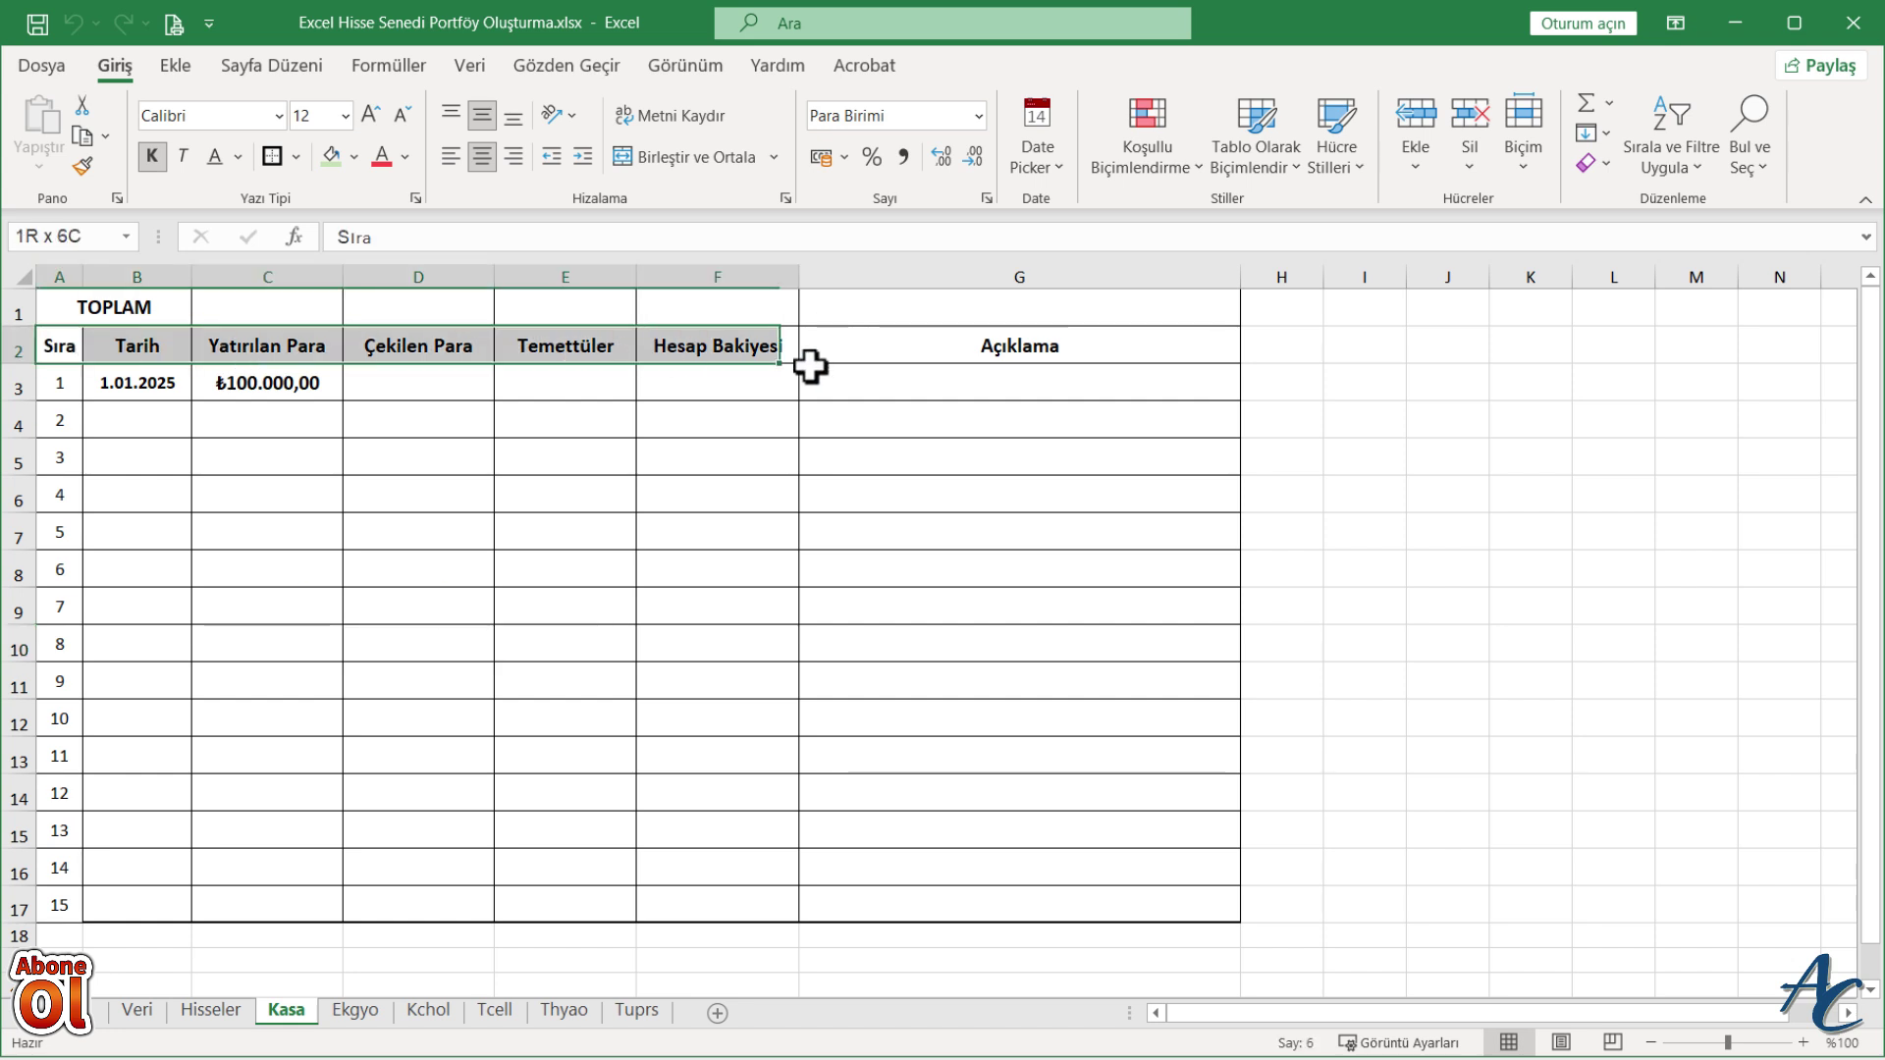
{"action": "left_click_drag", "start_coordinate": [56, 347], "coordinate": [1069, 345]}
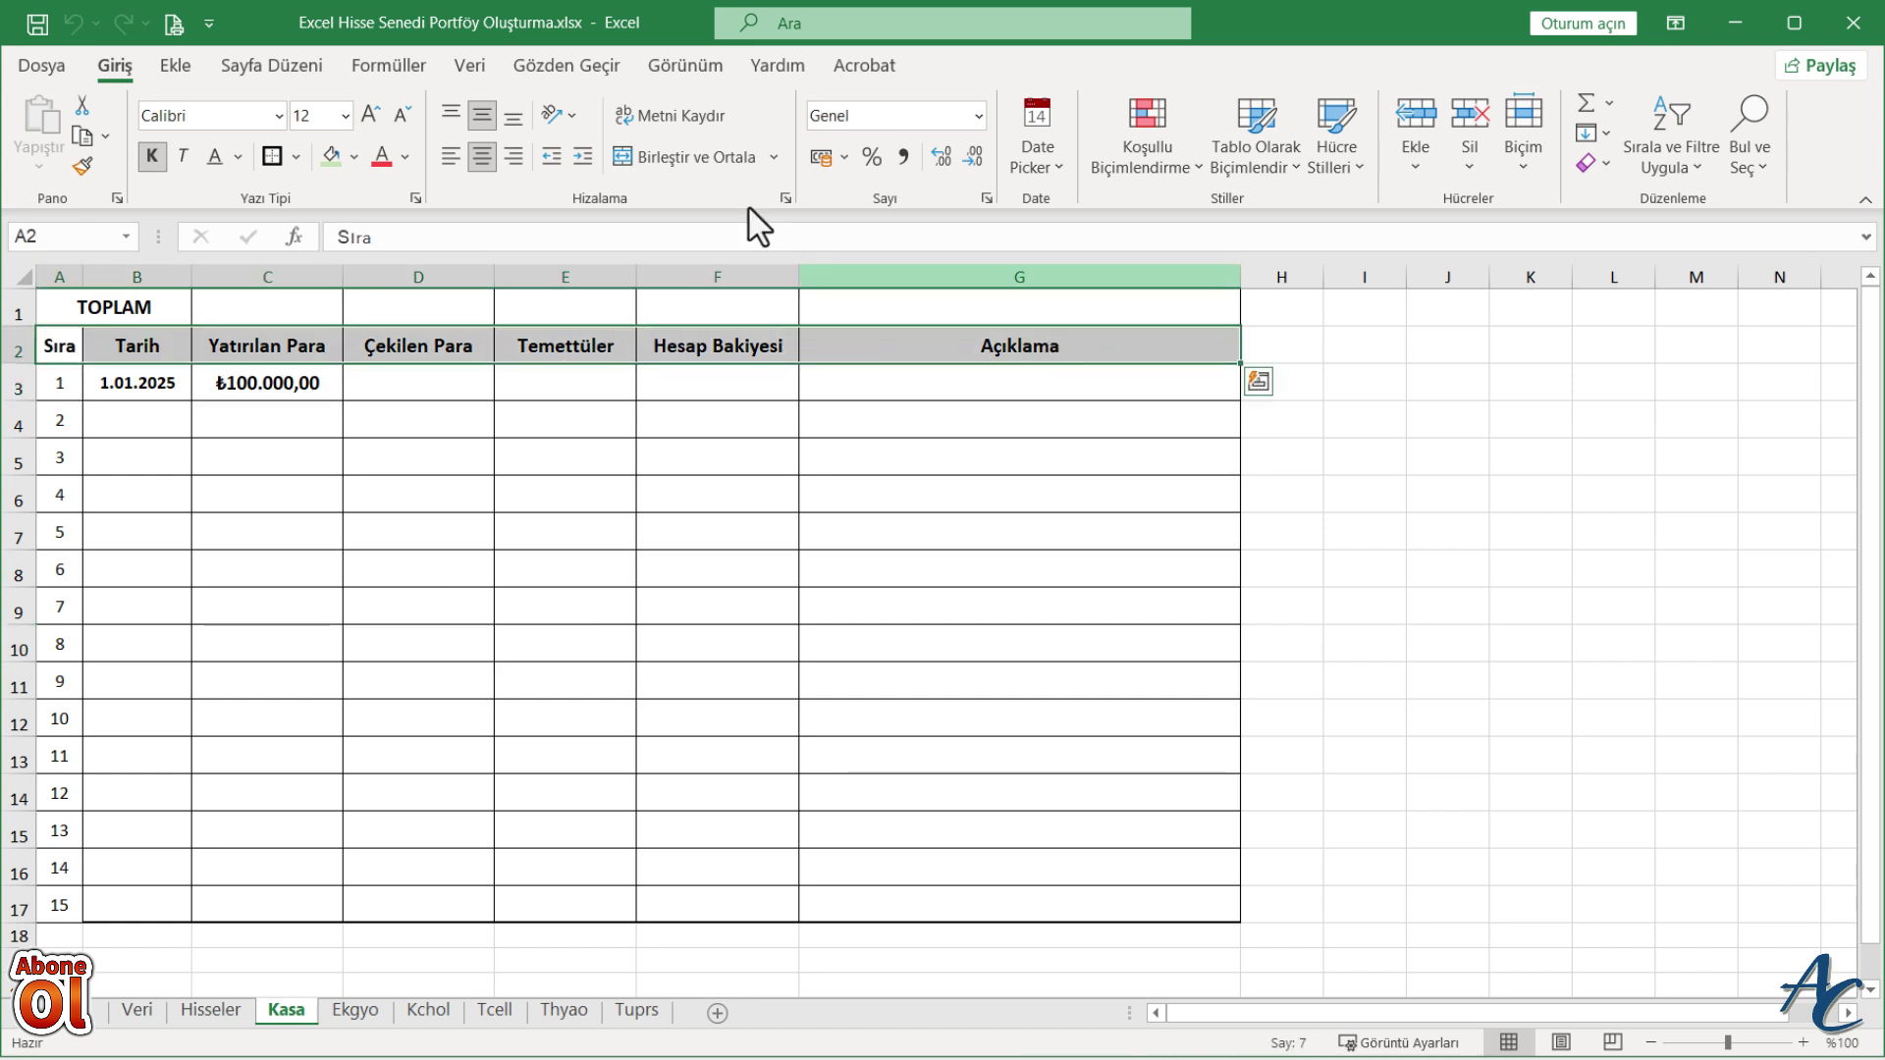
{"action": "left_click", "coordinate": [337, 157]}
{"action": "left_click", "coordinate": [529, 461]}
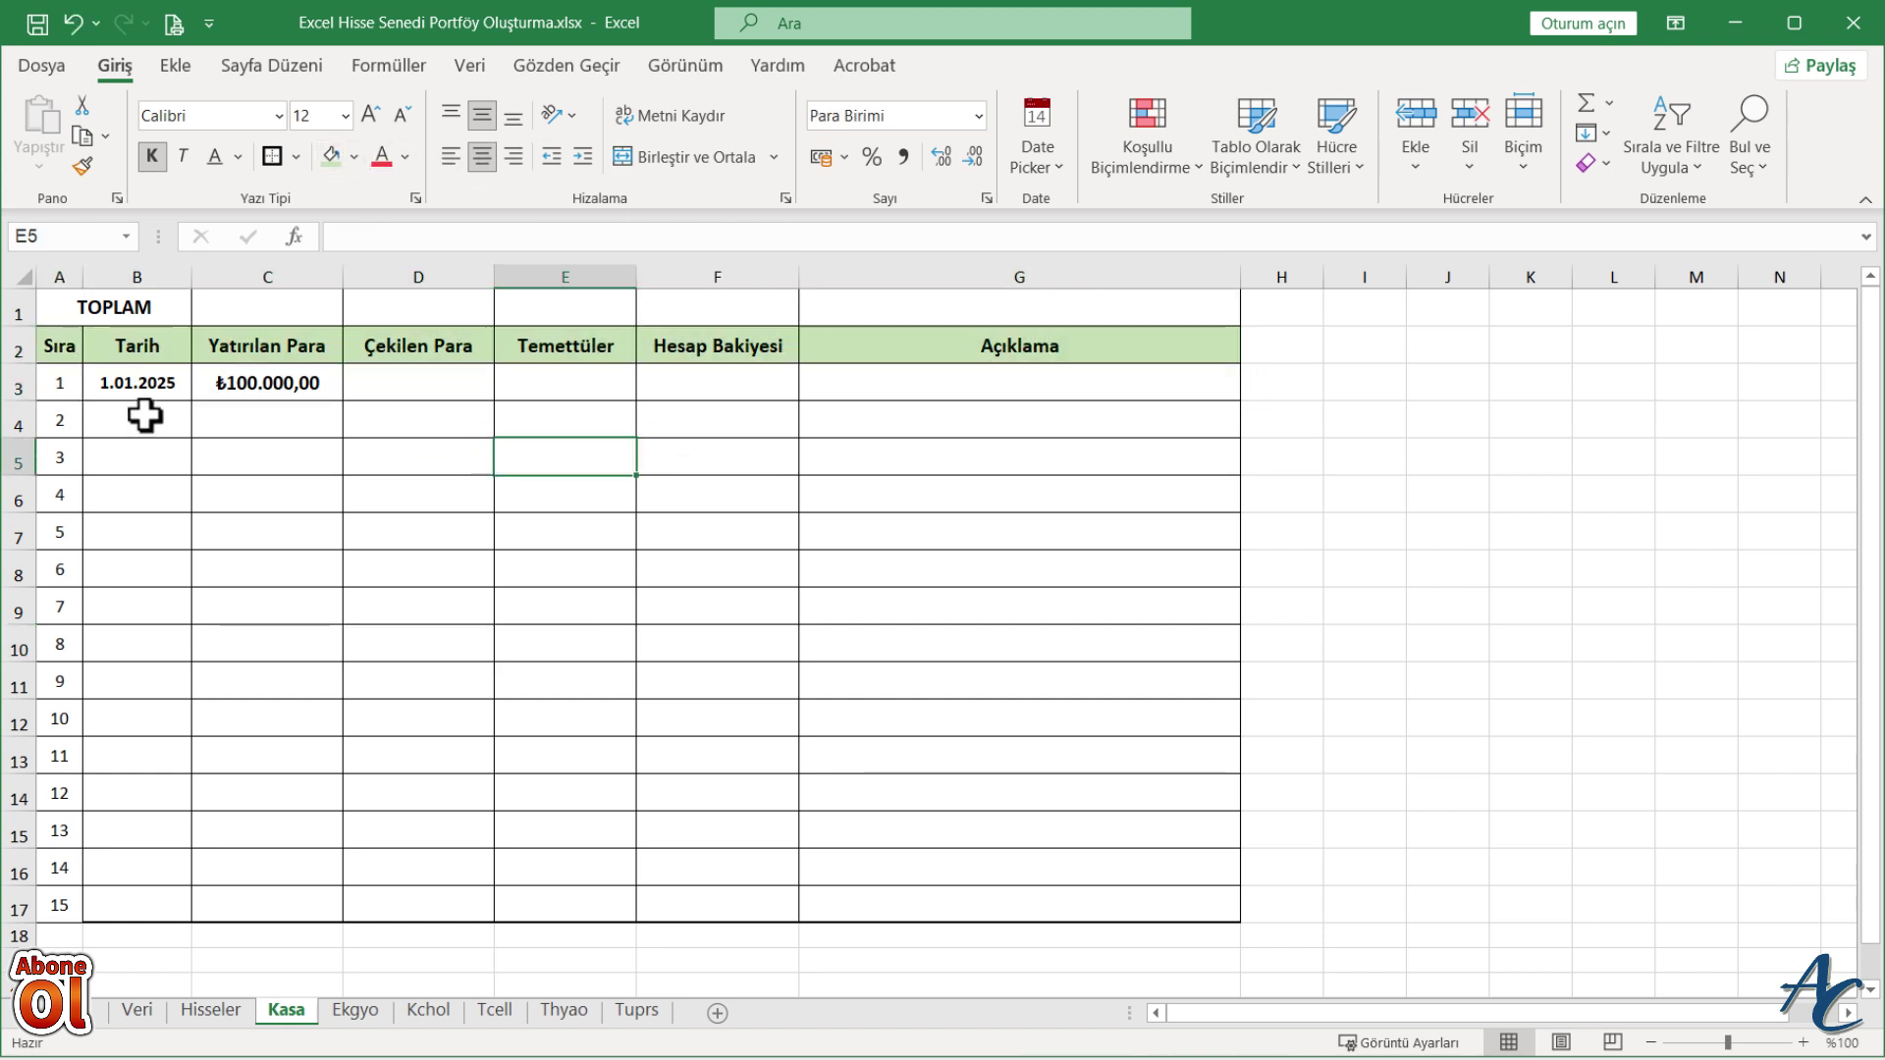
- Fill the table body A3:G17 pale yellow
{"action": "mouse_move", "coordinate": [73, 385]}
{"action": "left_mouse_down"}
{"action": "mouse_move", "coordinate": [1213, 829]}
{"action": "mouse_move", "coordinate": [1191, 893]}
{"action": "left_mouse_up"}
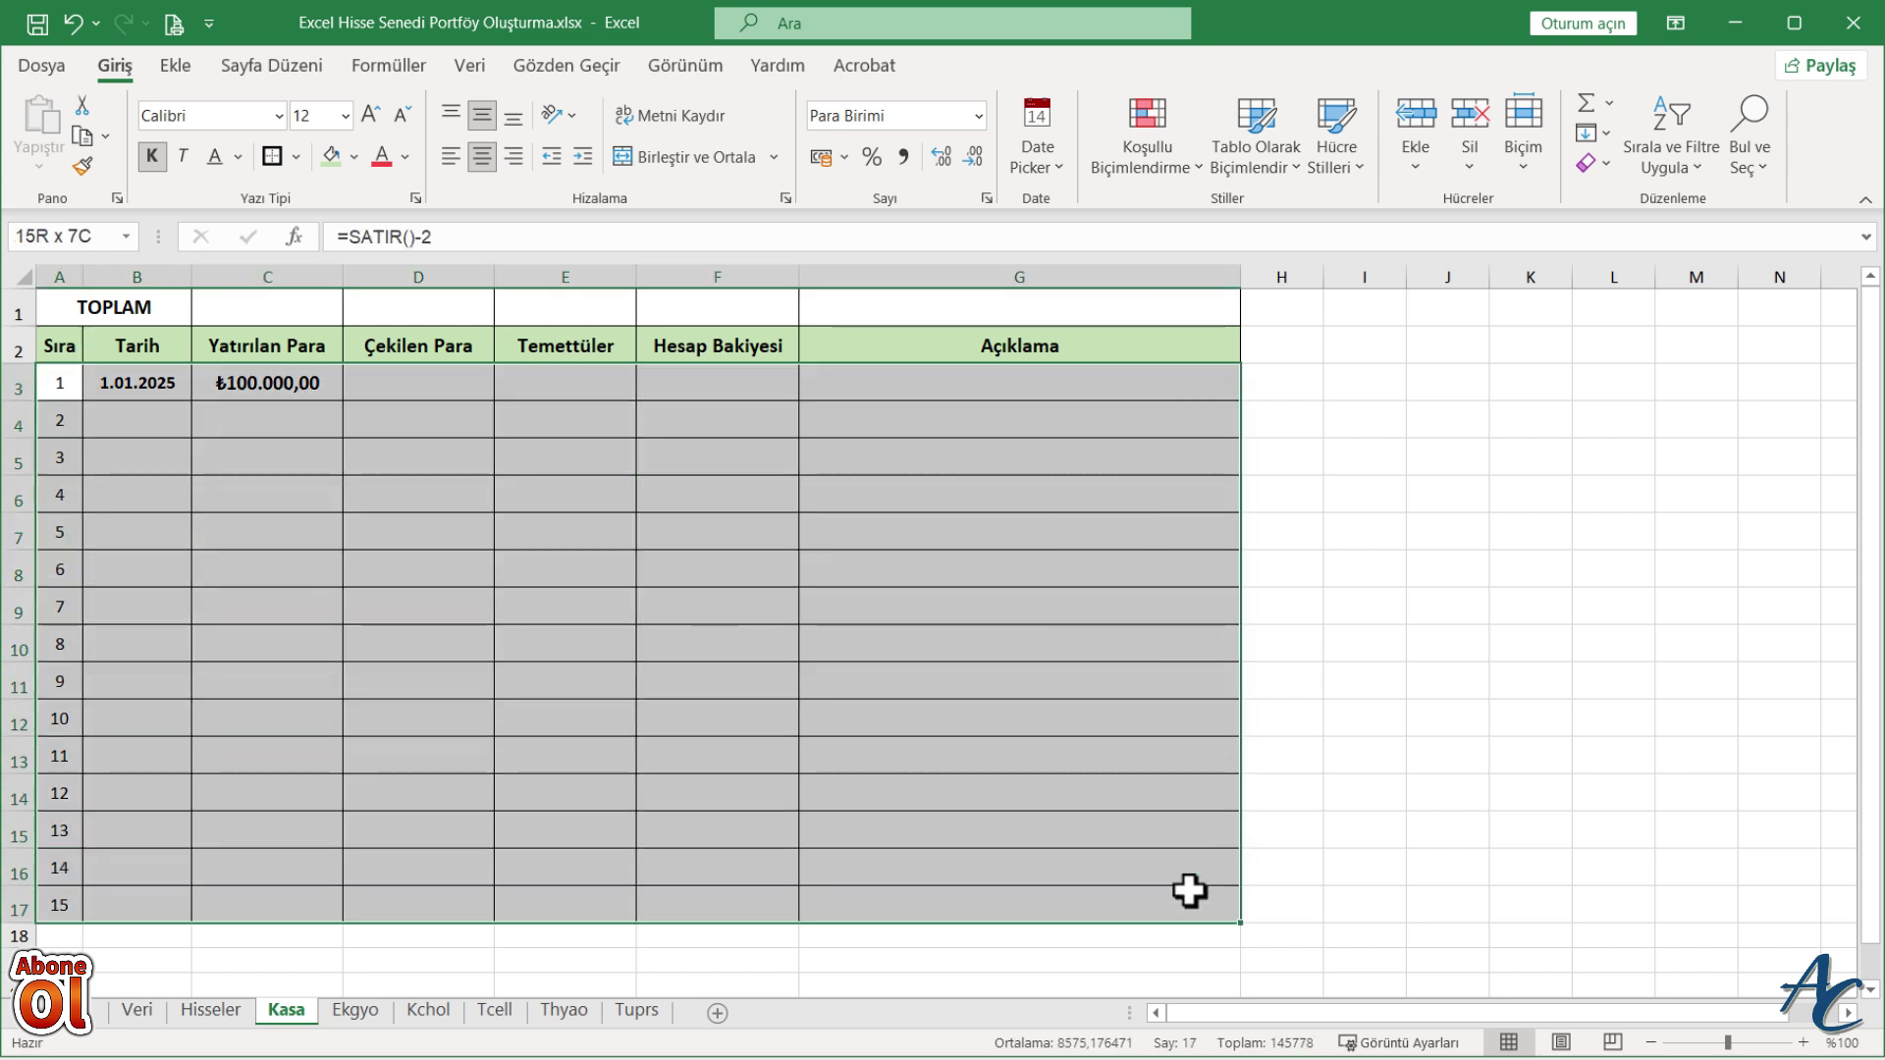
{"action": "left_click", "coordinate": [356, 159]}
{"action": "left_click", "coordinate": [669, 602]}
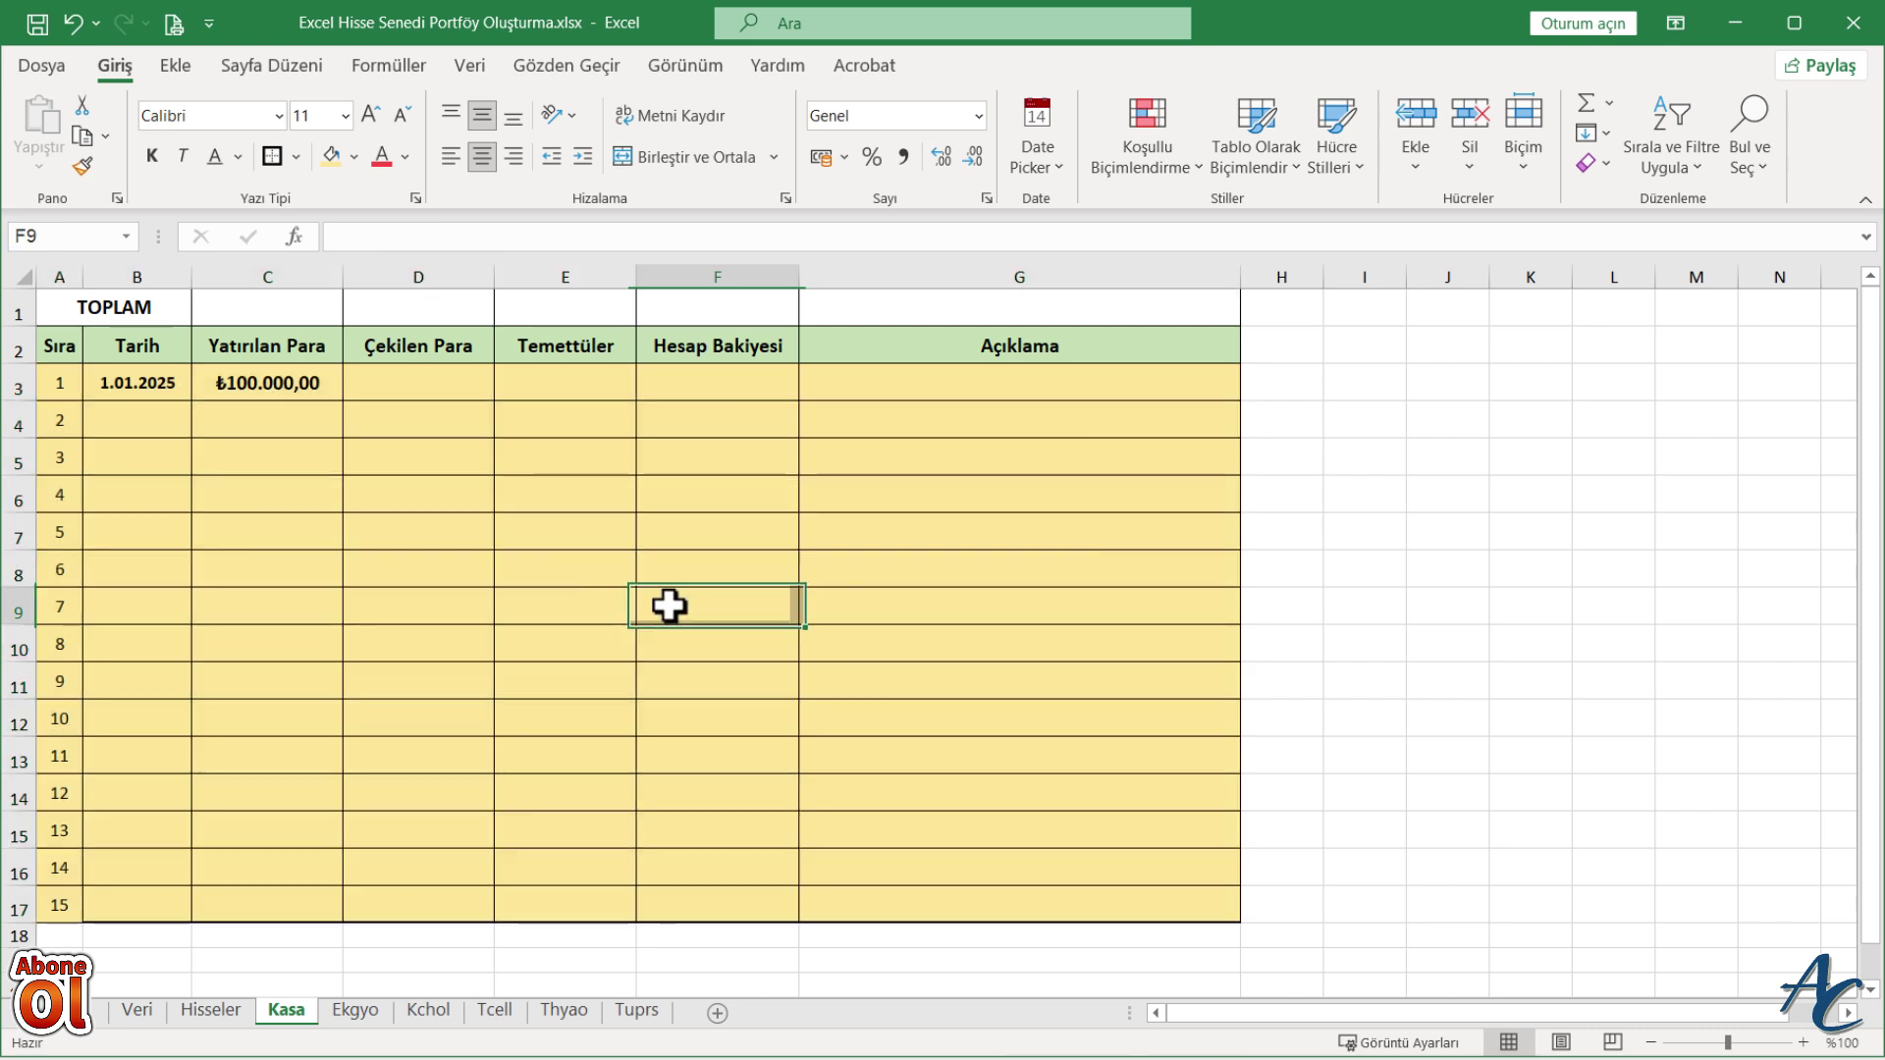
- Shade the TOPLAM row A1:G1 blue-grey
{"action": "left_click", "coordinate": [88, 304]}
{"action": "mouse_move", "coordinate": [67, 293]}
{"action": "left_mouse_down"}
{"action": "mouse_move", "coordinate": [105, 312]}
{"action": "mouse_move", "coordinate": [1060, 295]}
{"action": "left_mouse_up"}
{"action": "left_click", "coordinate": [354, 156]}
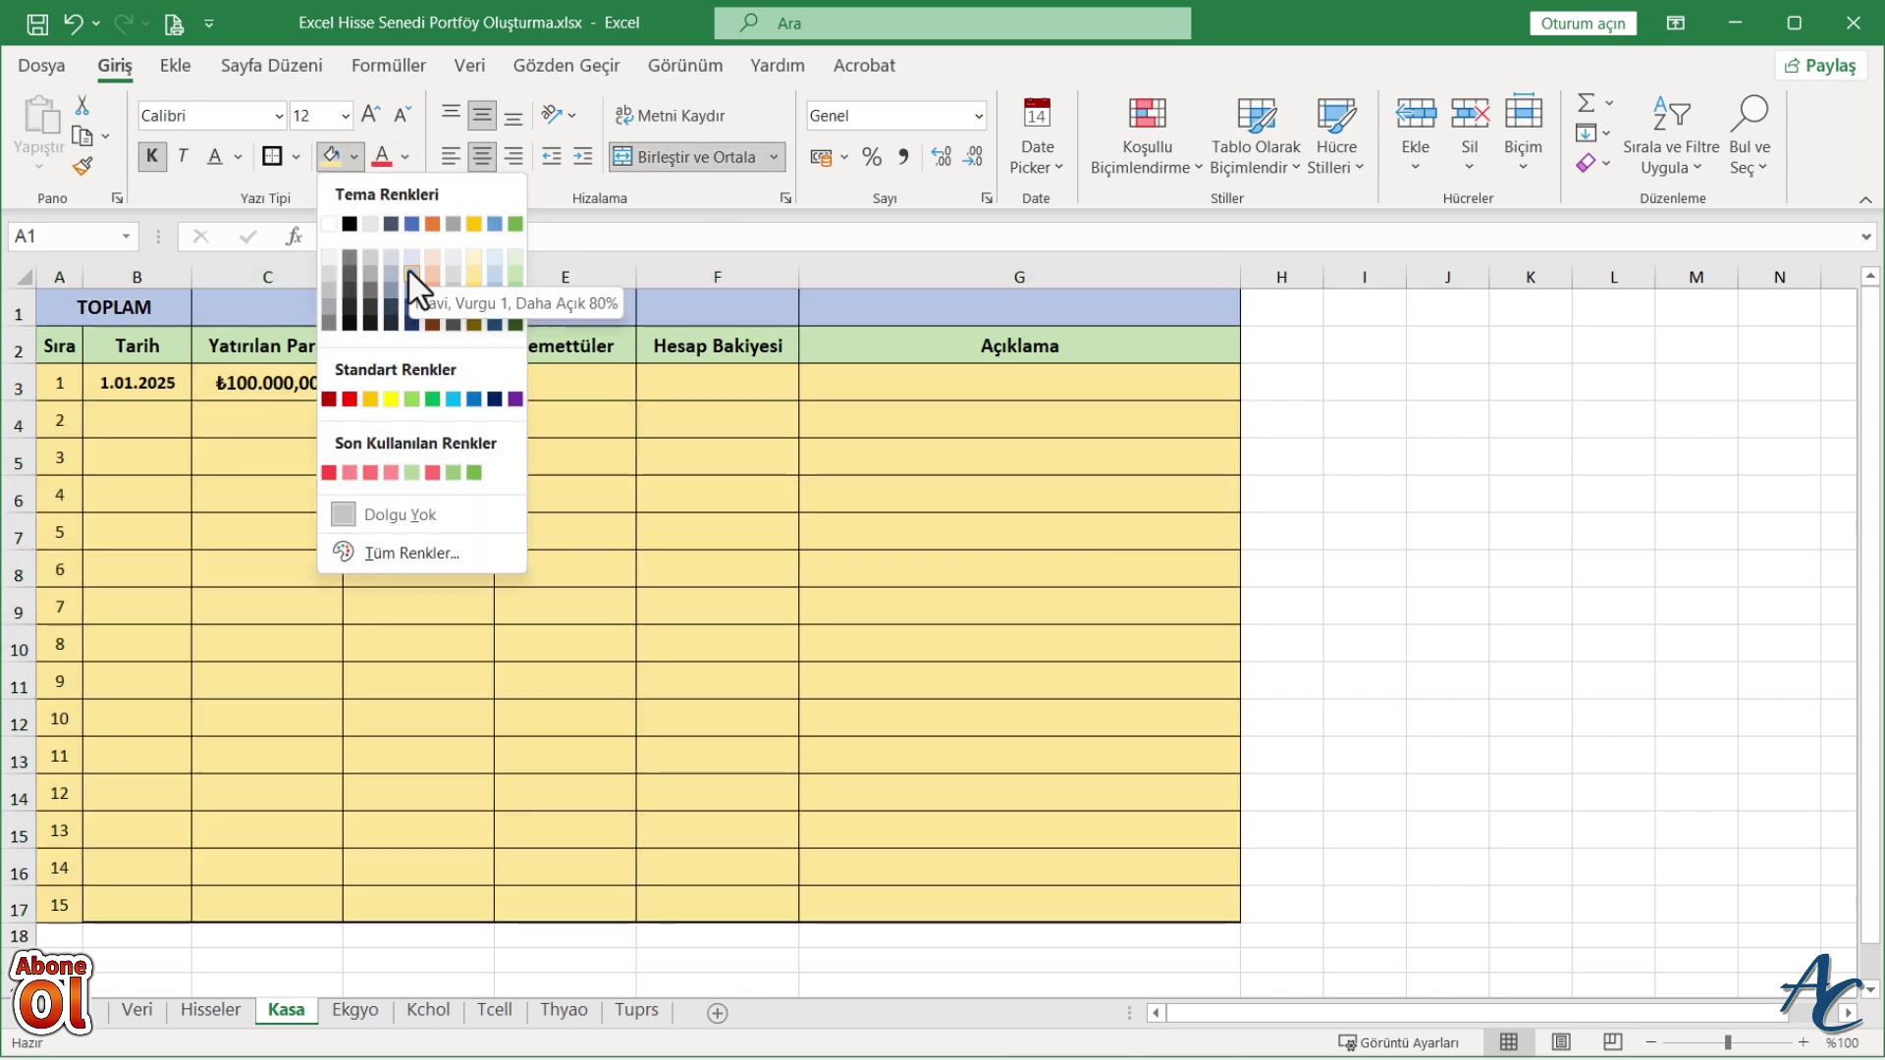
{"action": "left_click", "coordinate": [420, 285]}
{"action": "left_click", "coordinate": [530, 688]}
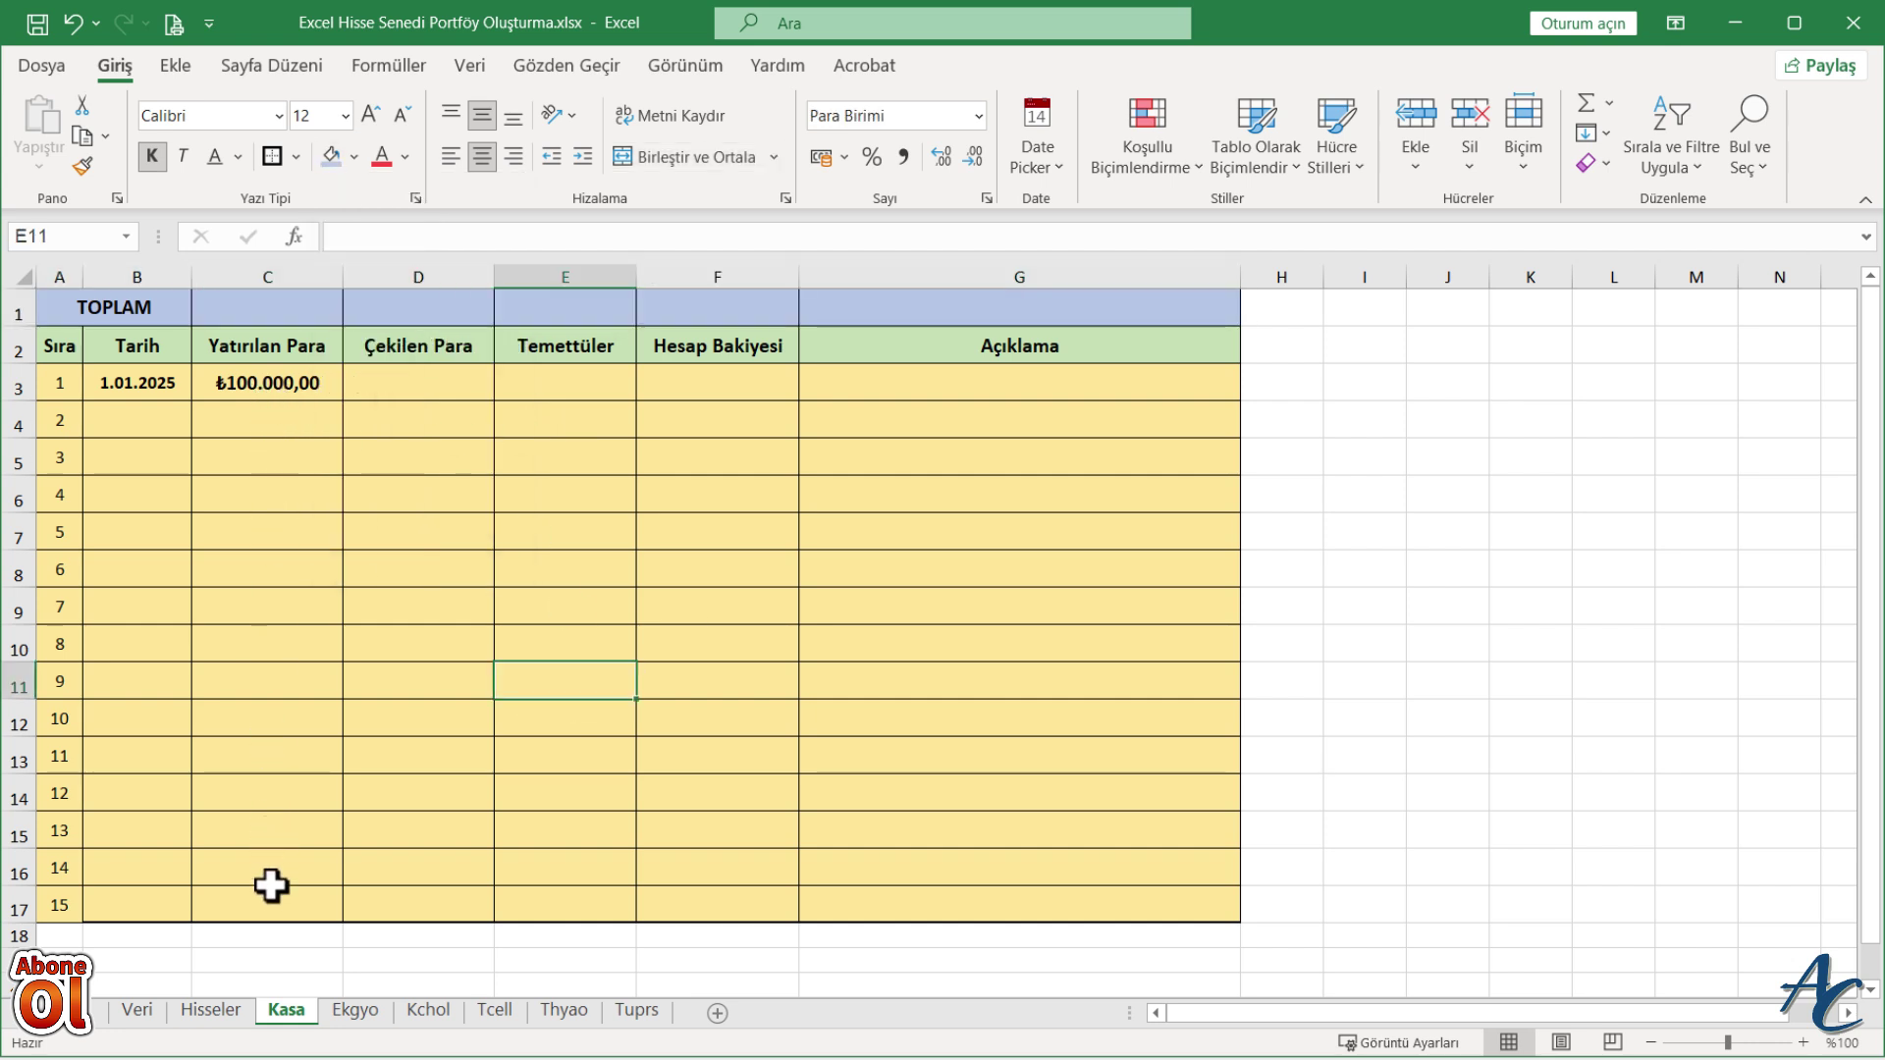
- Sum the deposits C3:C17 in C1 with a TOPLA formula
{"action": "left_click", "coordinate": [279, 306]}
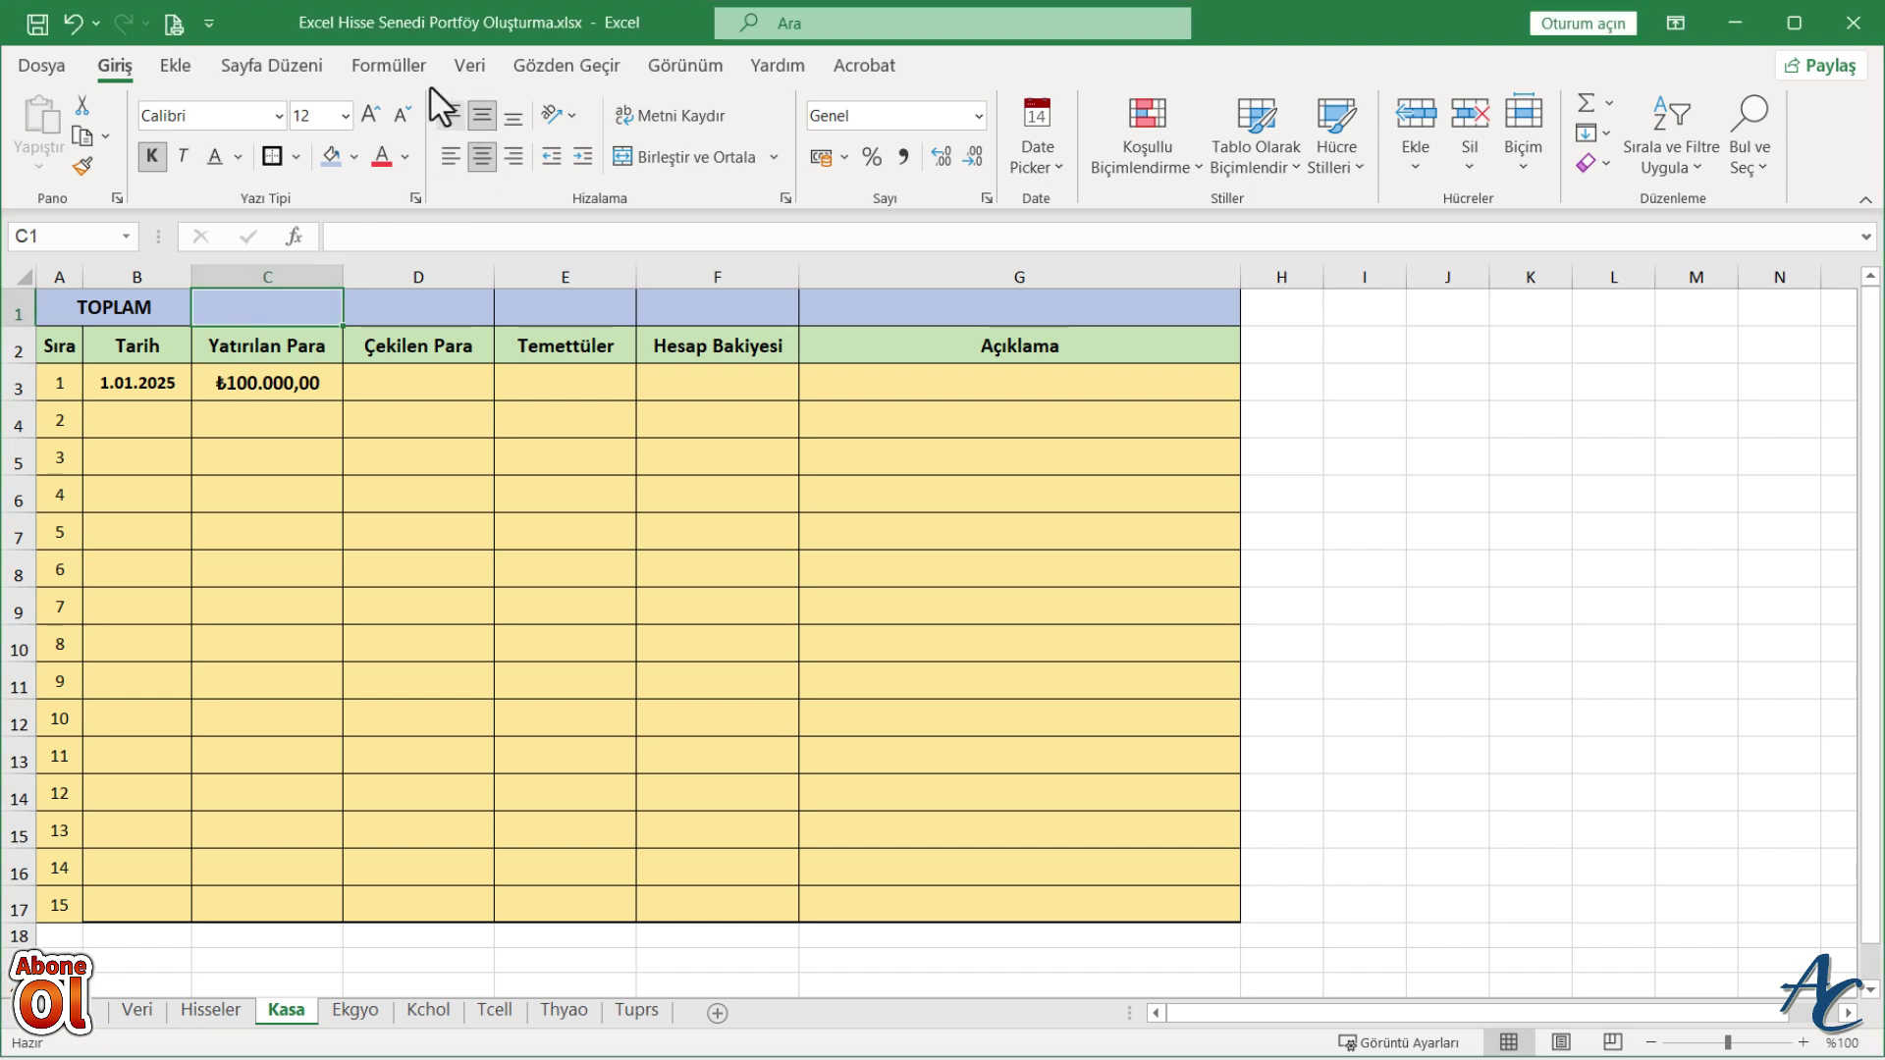
{"action": "left_click", "coordinate": [392, 66]}
{"action": "left_click", "coordinate": [121, 128]}
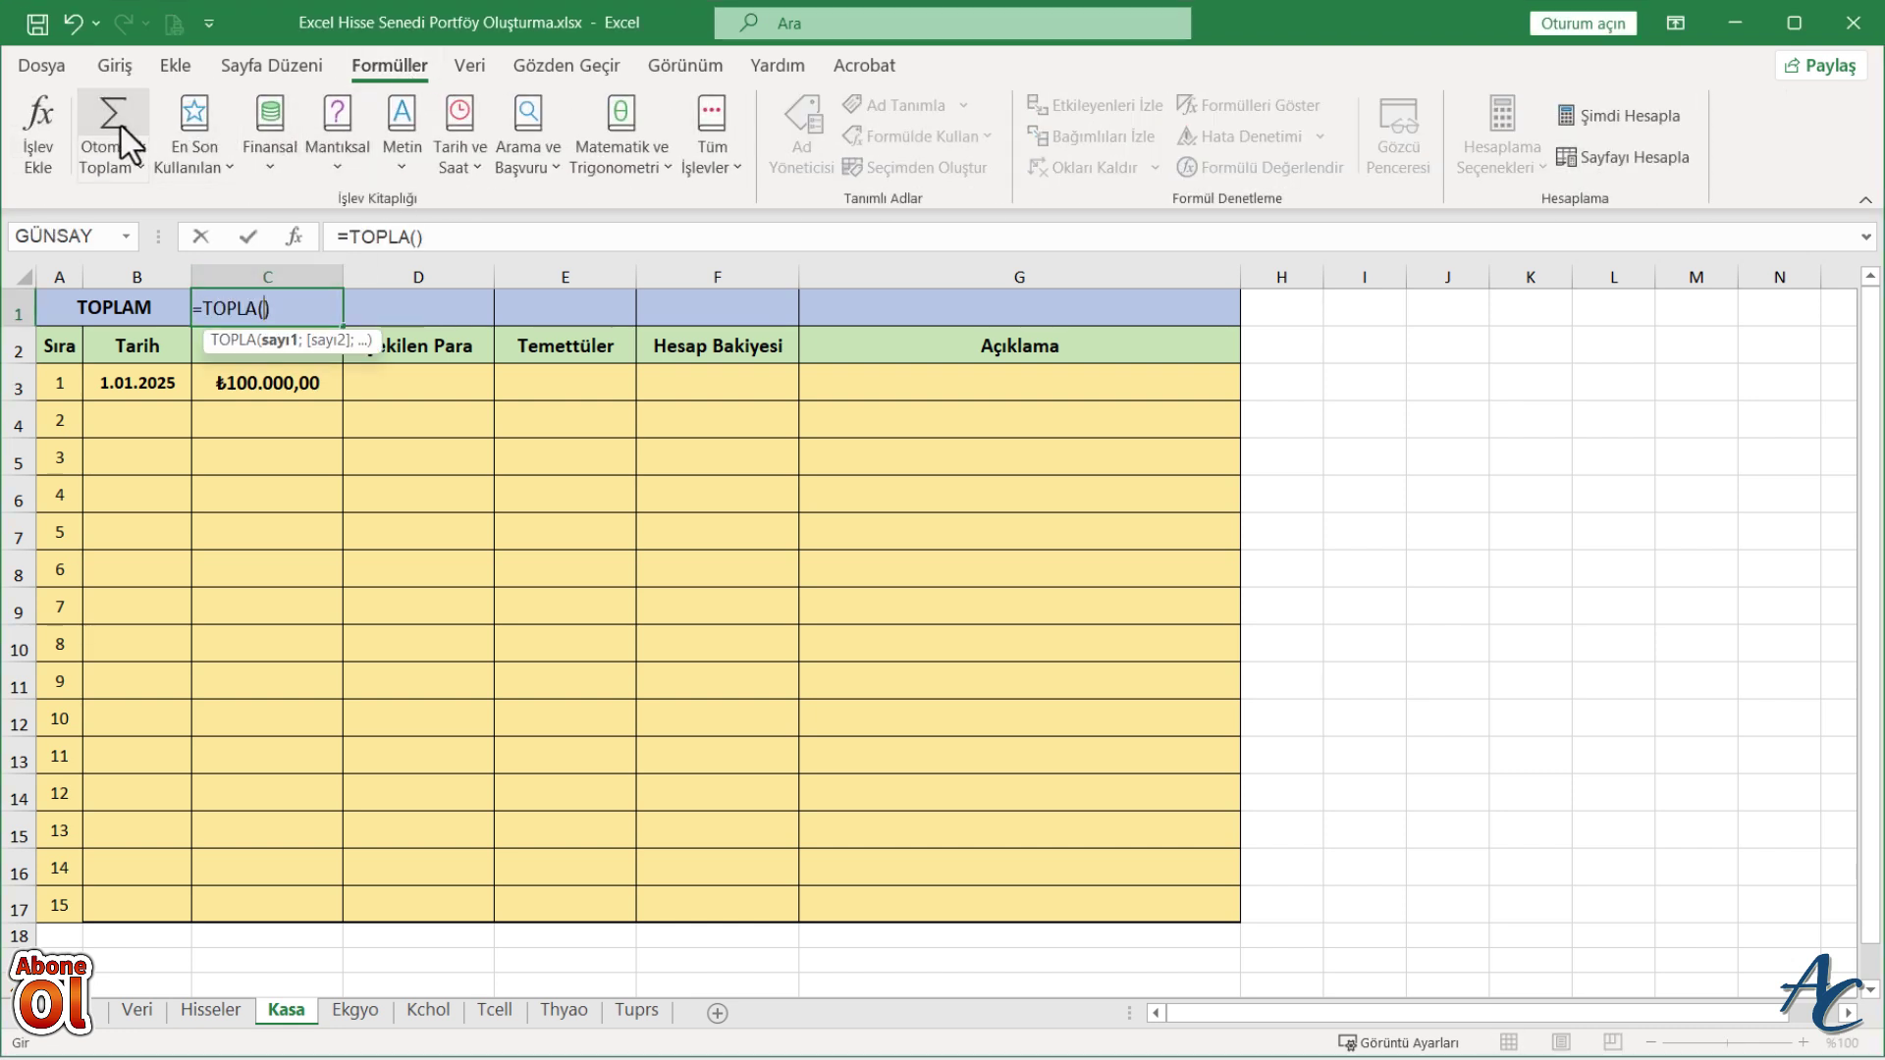
{"action": "left_click", "coordinate": [258, 393]}
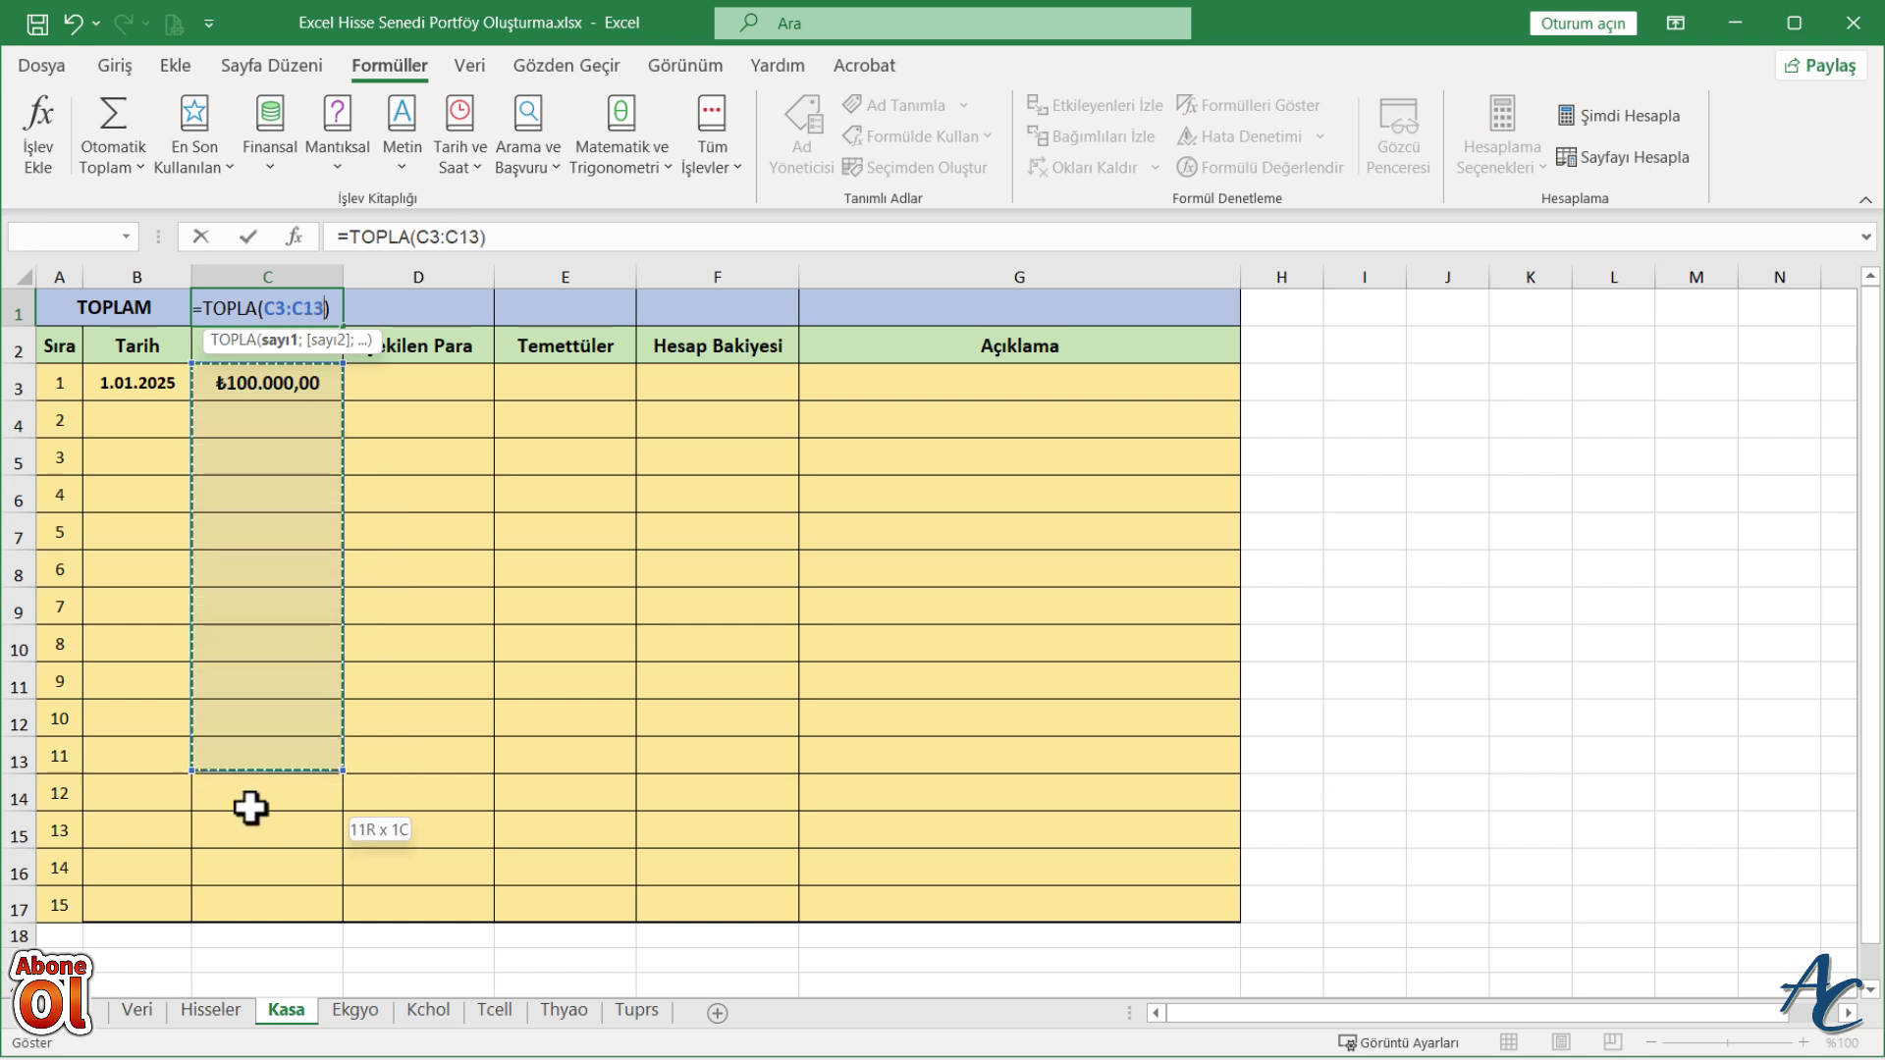
{"action": "left_click_drag", "start_coordinate": [258, 403], "coordinate": [256, 893]}
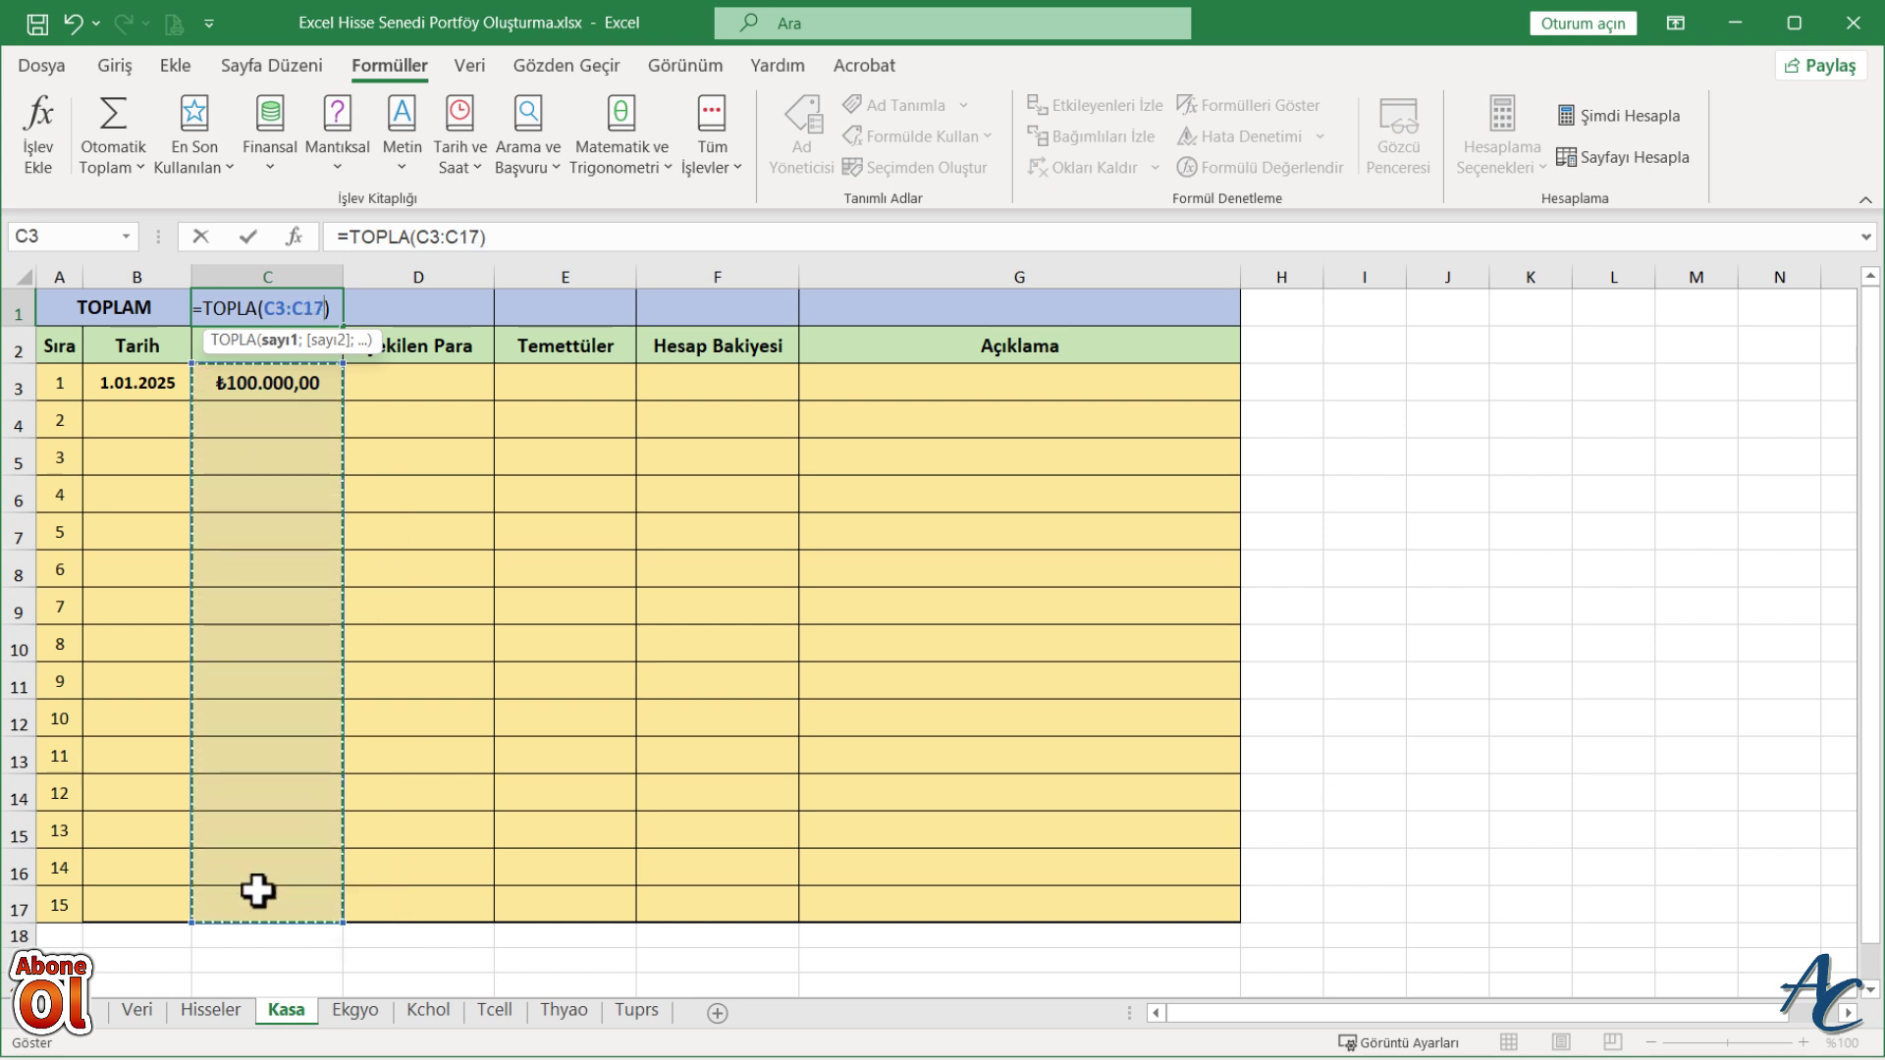
{"action": "key", "text": "Return"}
- Copy the total formula across D1:F1
{"action": "key", "text": "Up"}
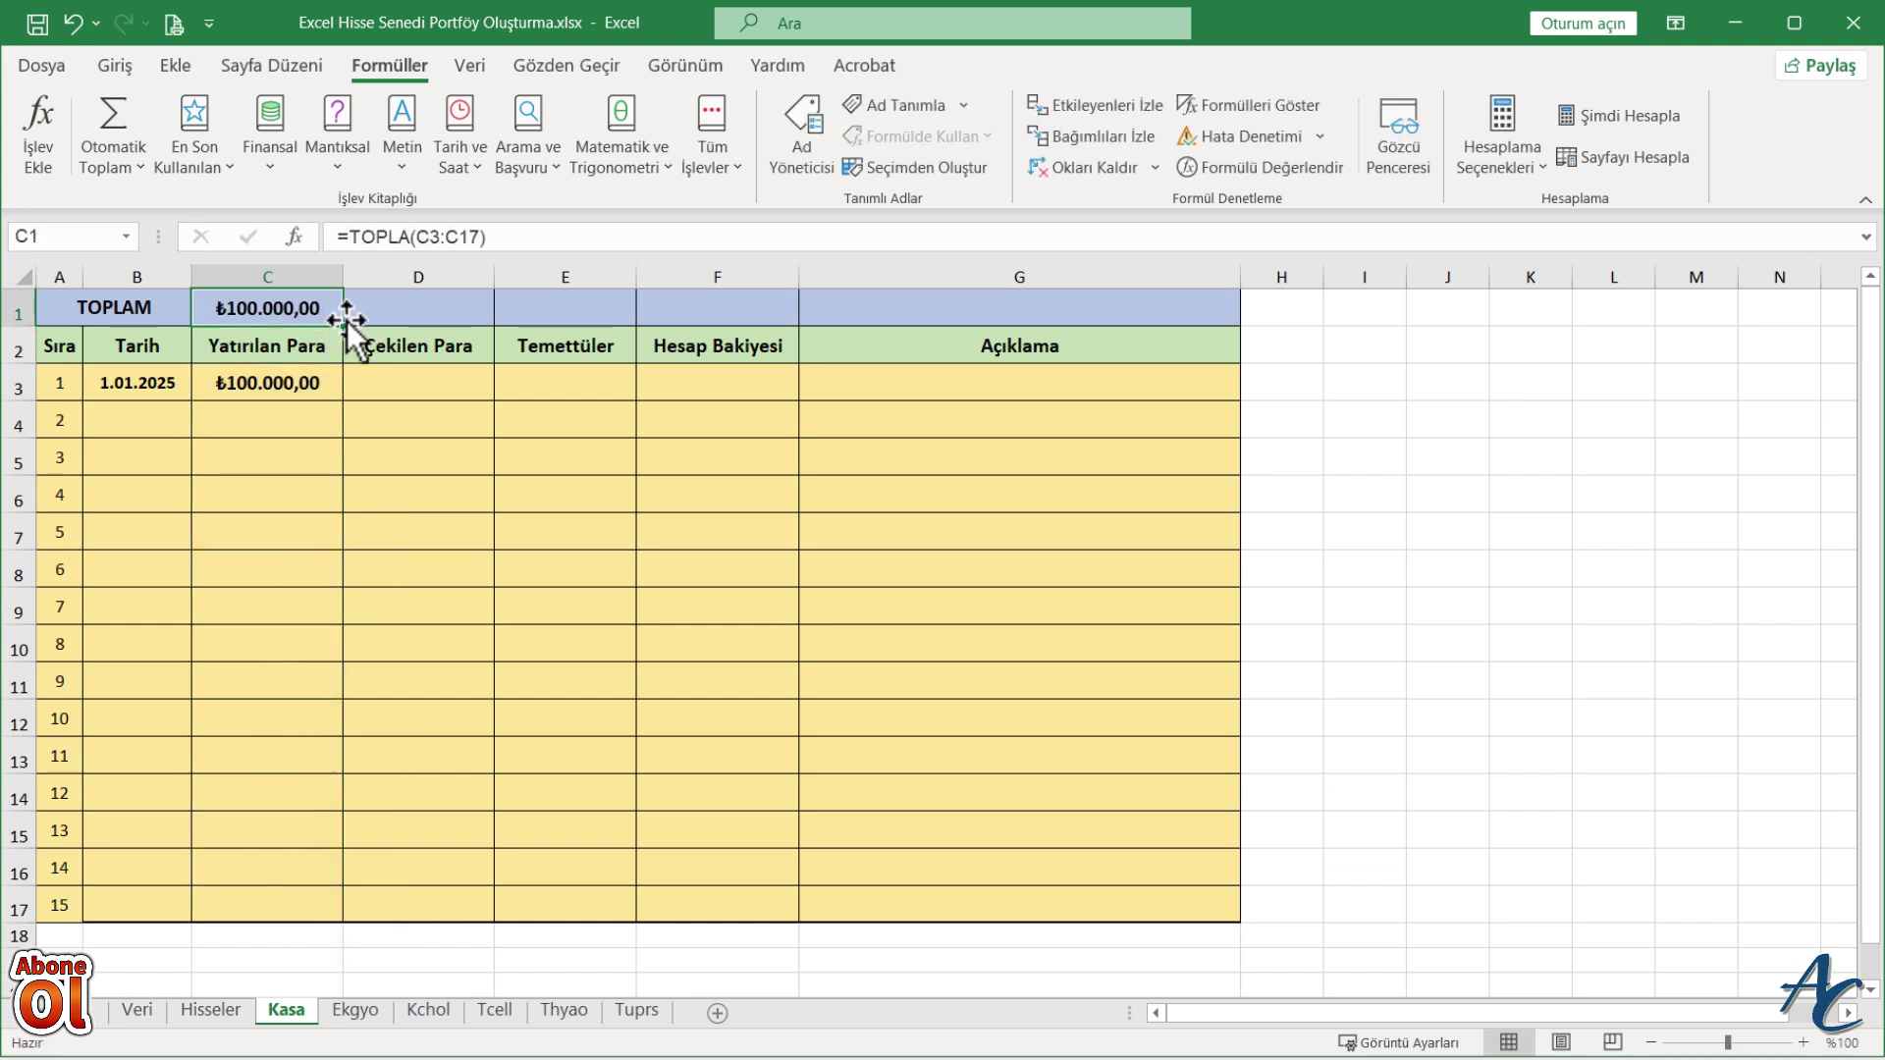
{"action": "left_click_drag", "start_coordinate": [343, 324], "coordinate": [473, 323]}
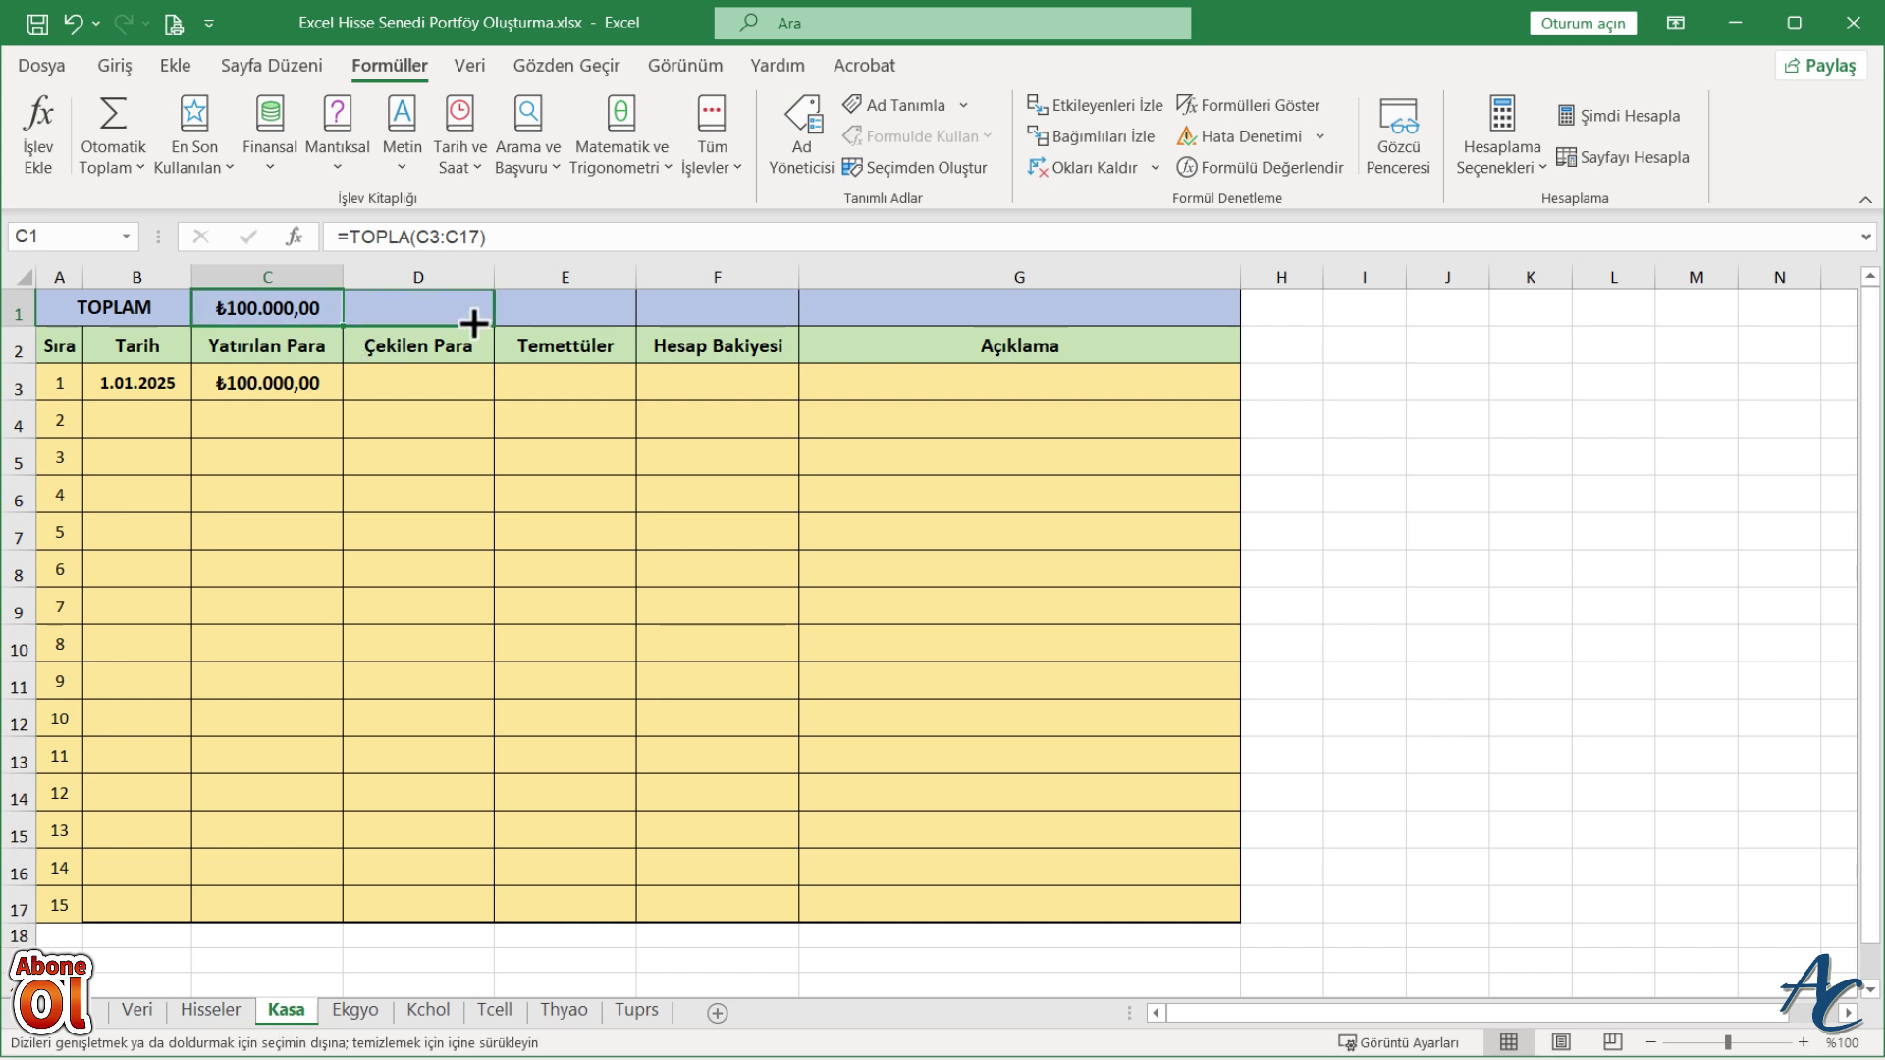
{"action": "left_click_drag", "start_coordinate": [564, 323], "coordinate": [738, 323]}
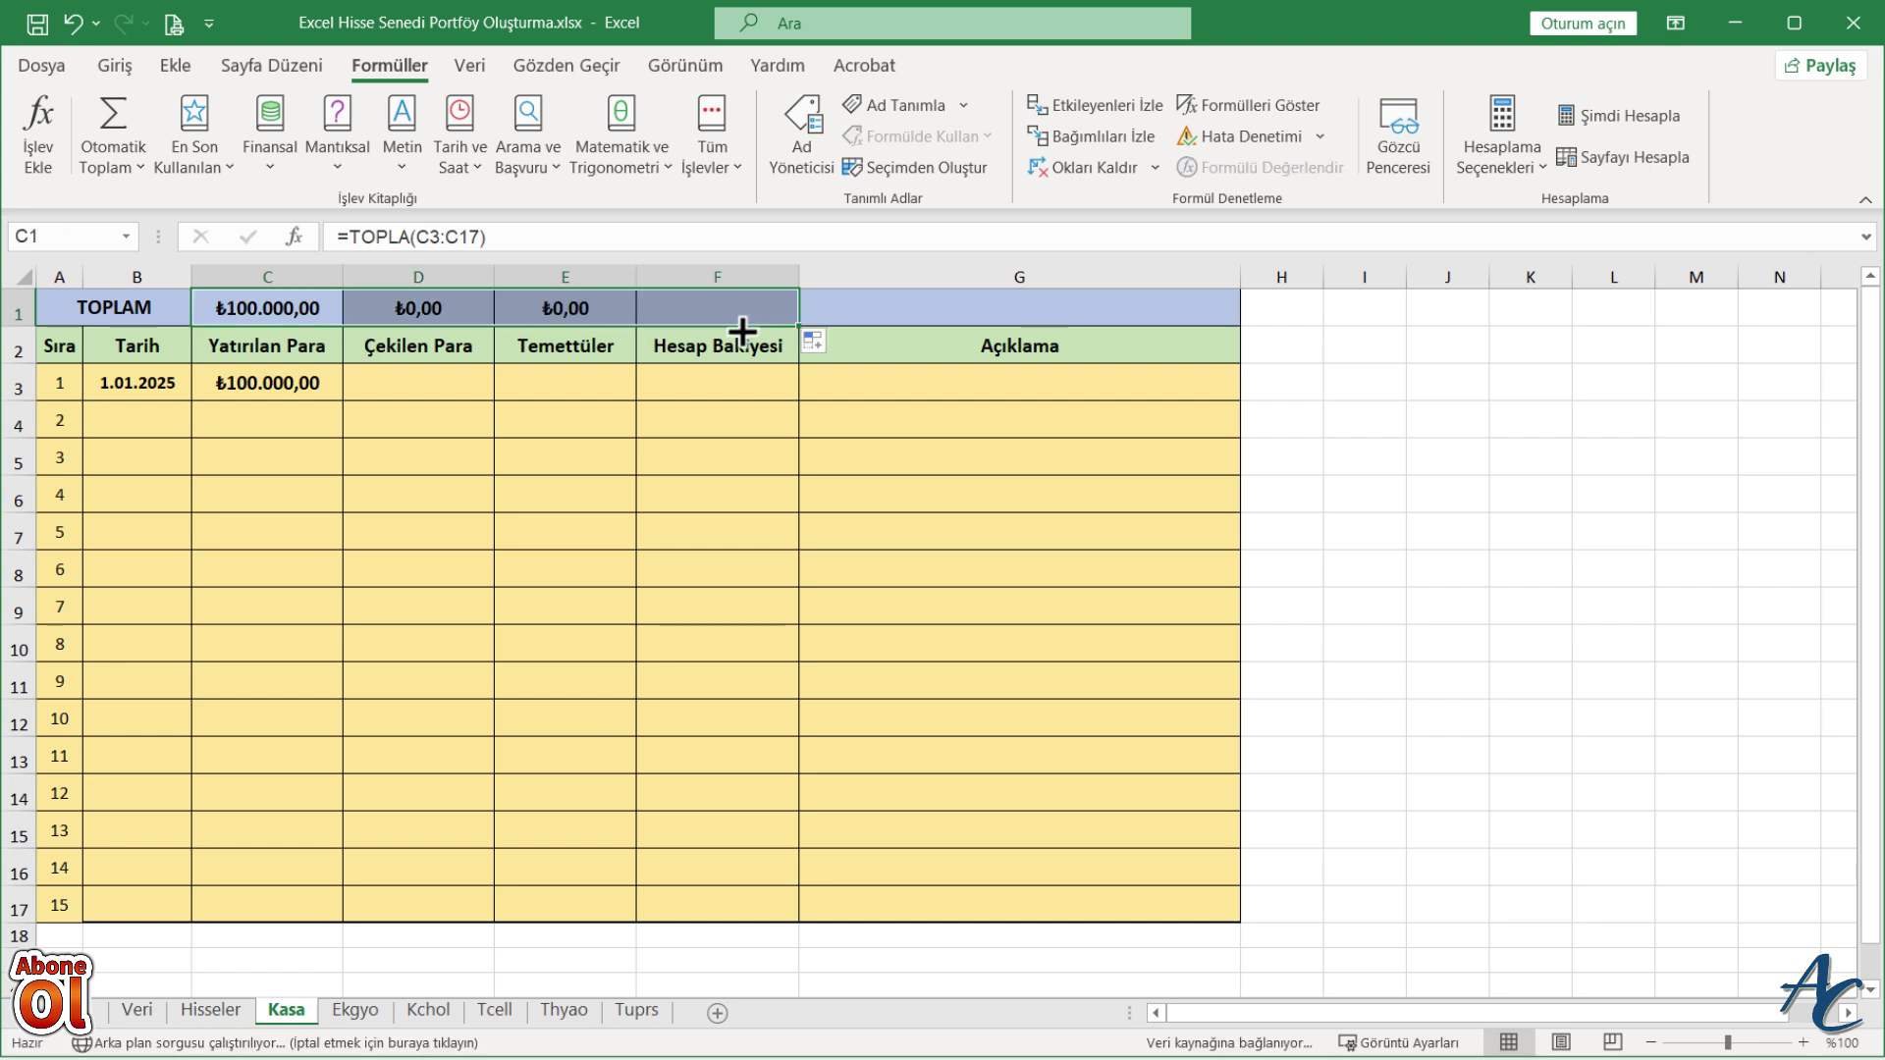
{"action": "left_click", "coordinate": [736, 312]}
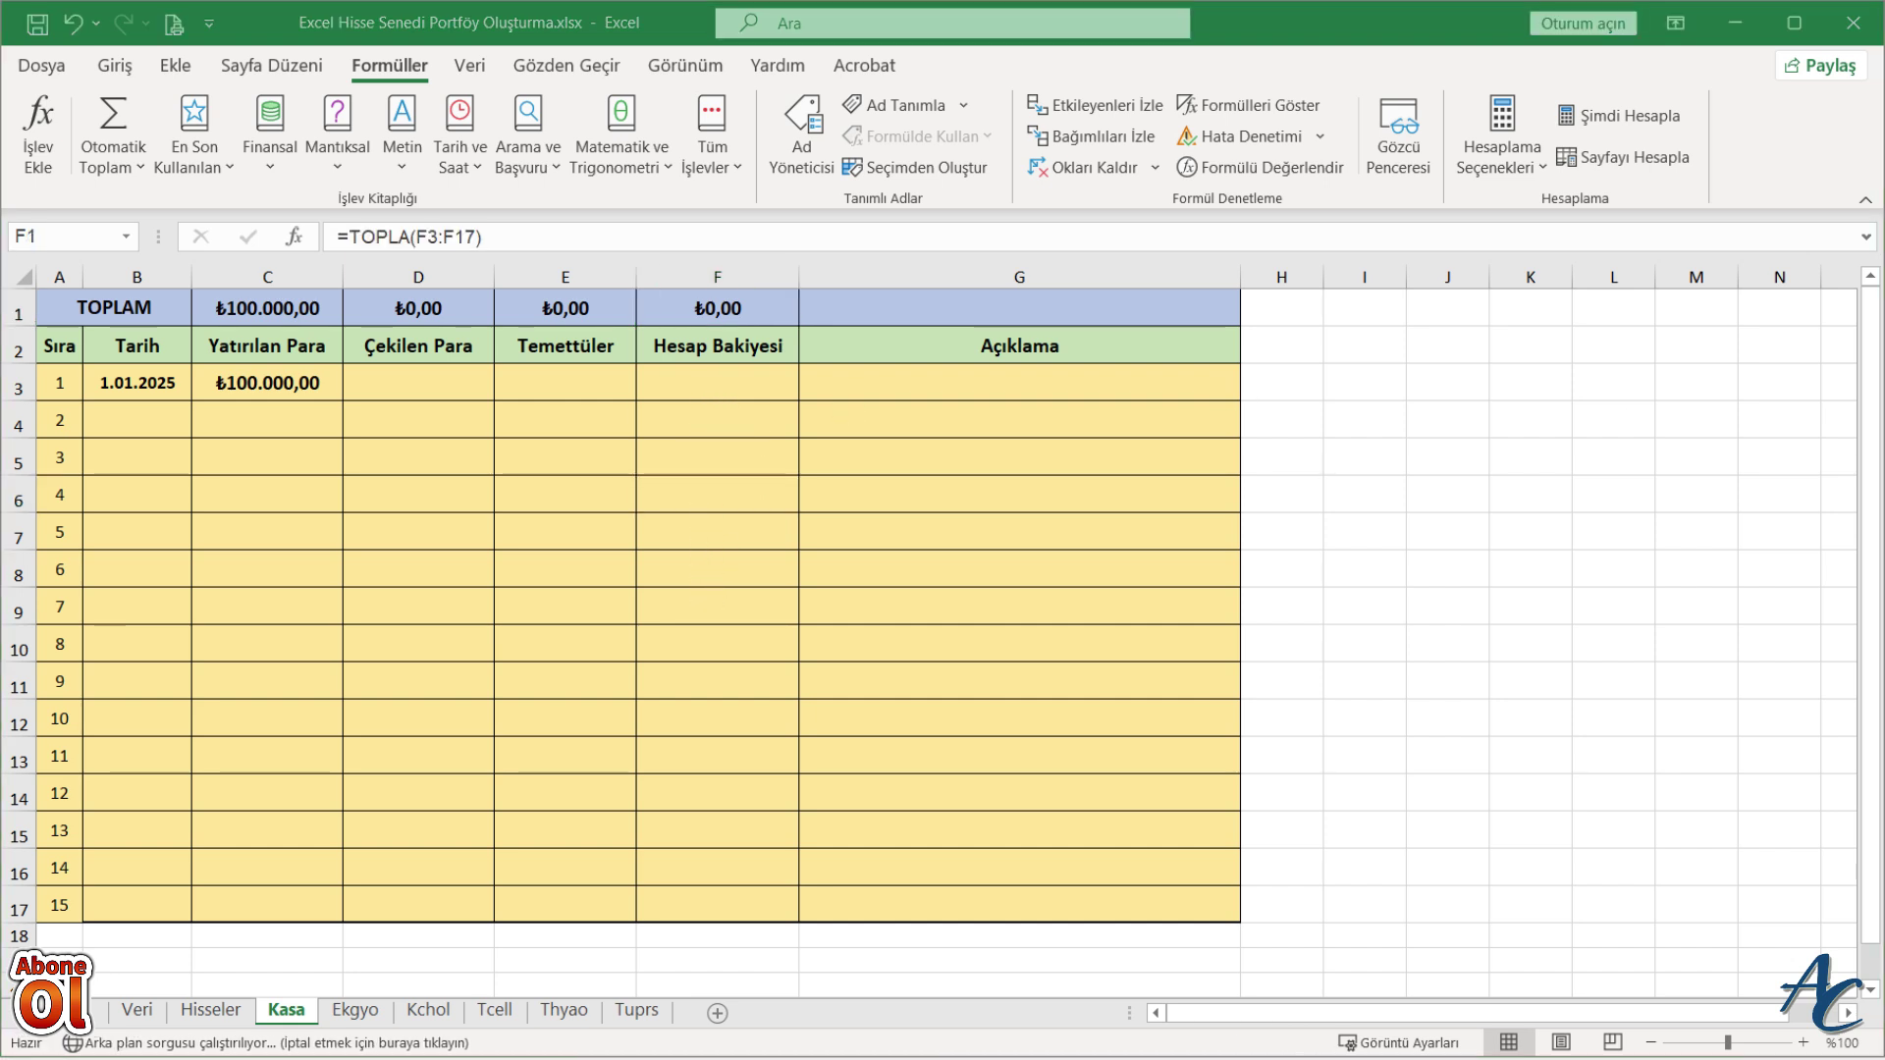
{"action": "left_click", "coordinate": [724, 382]}
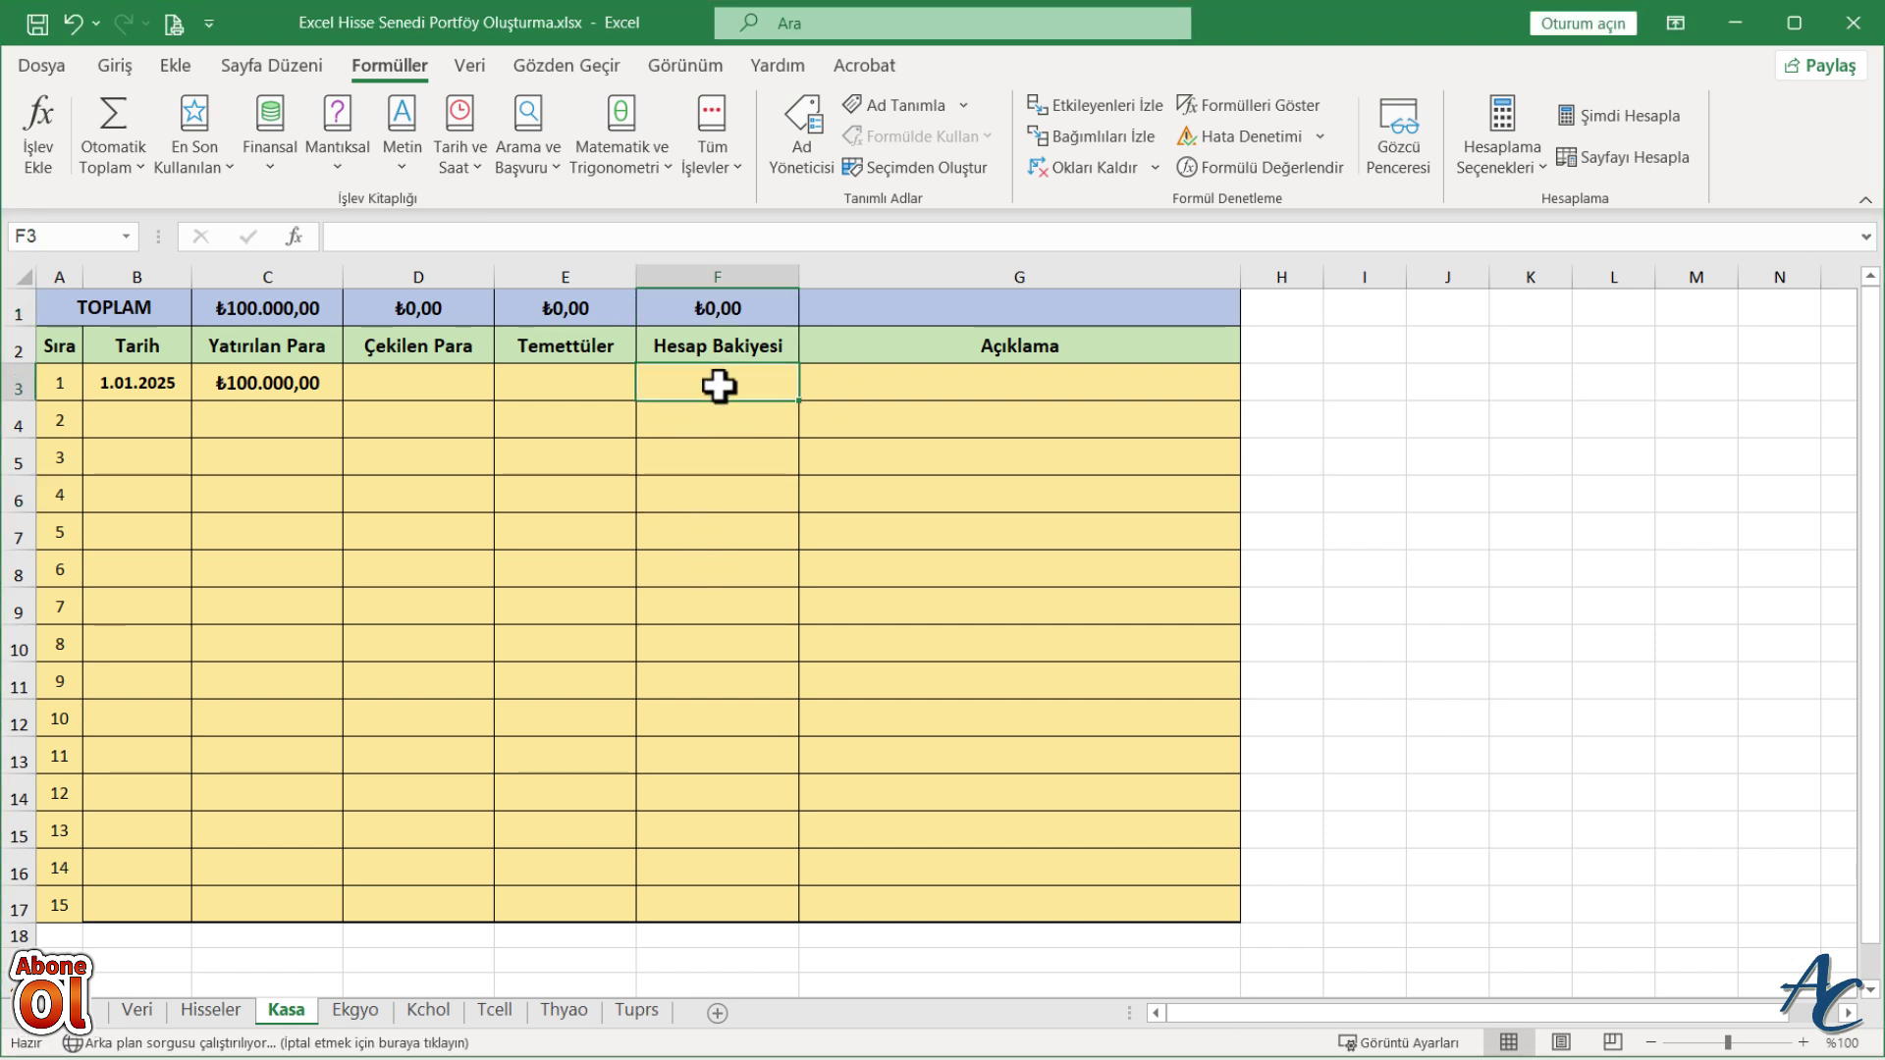
- Enter the balance formula =(C3+E3)-D3 in F3
{"action": "type", "text": "="}
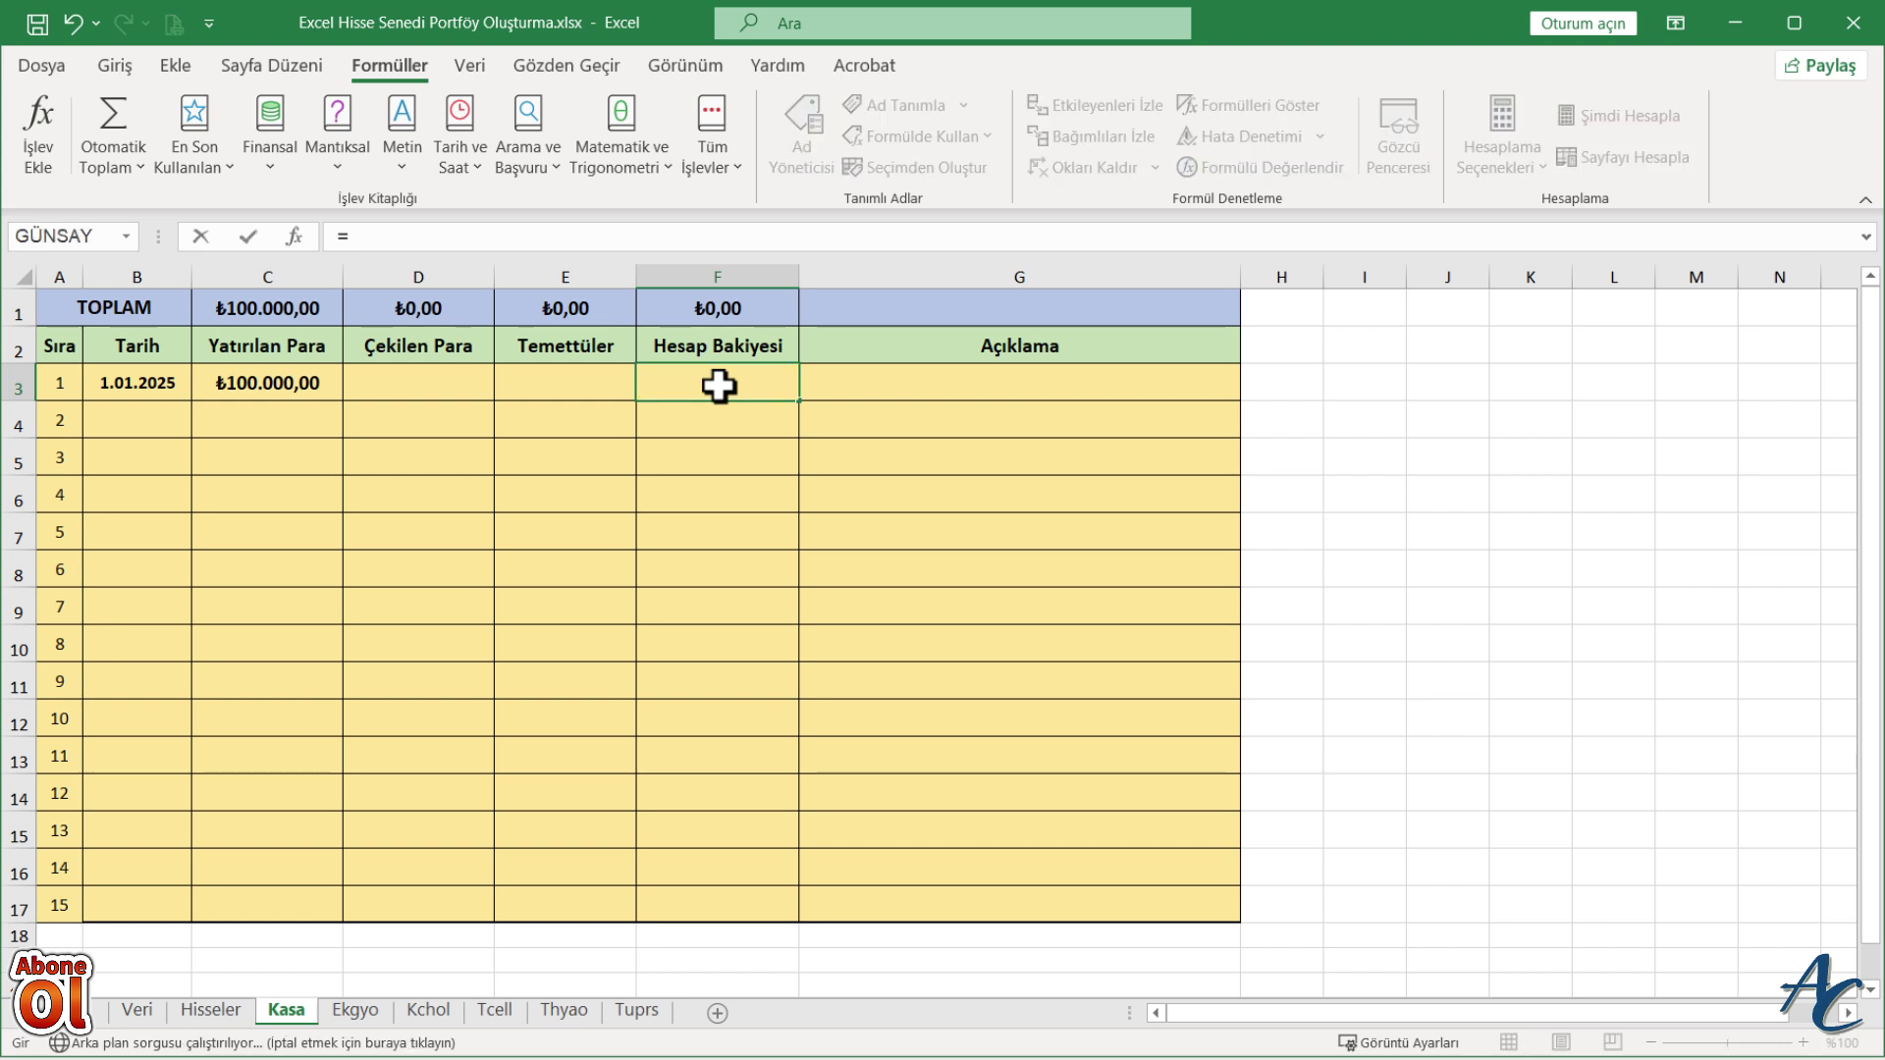
{"action": "left_click", "coordinate": [281, 382]}
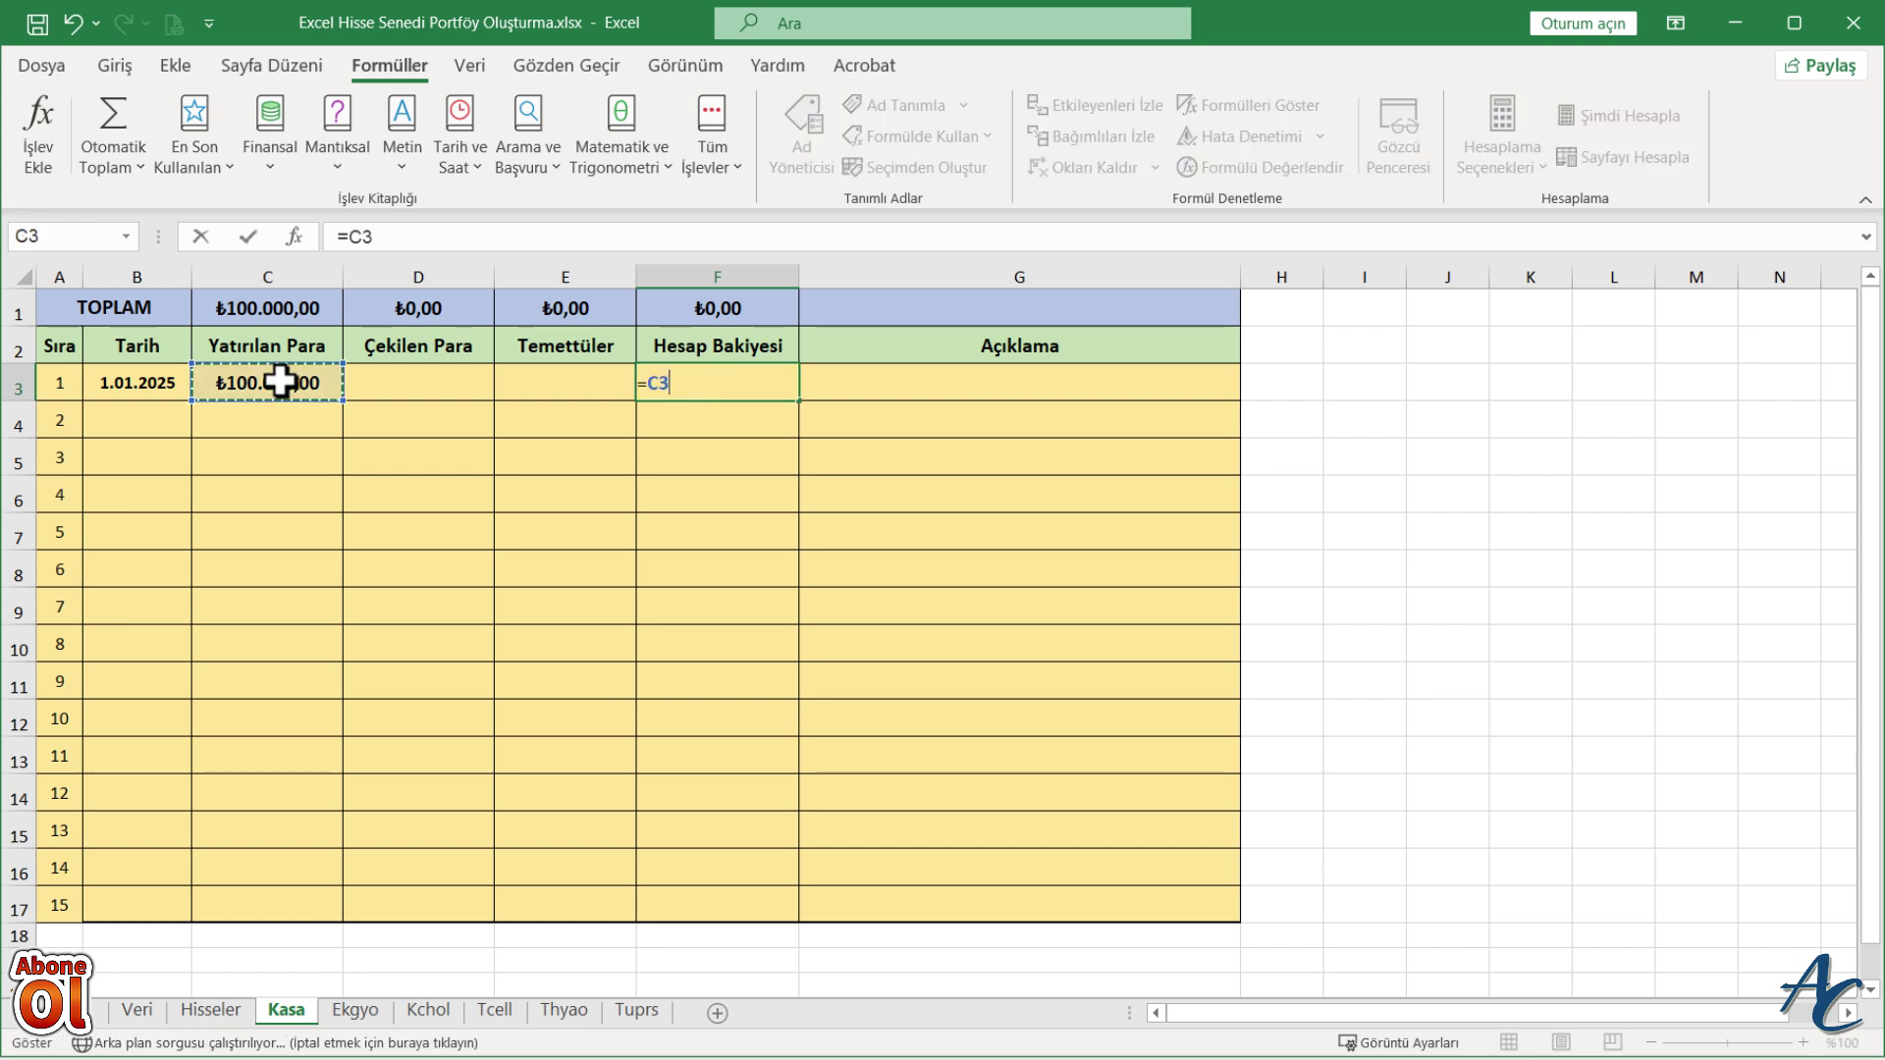
{"action": "left_click", "coordinate": [351, 237]}
{"action": "type", "text": "("}
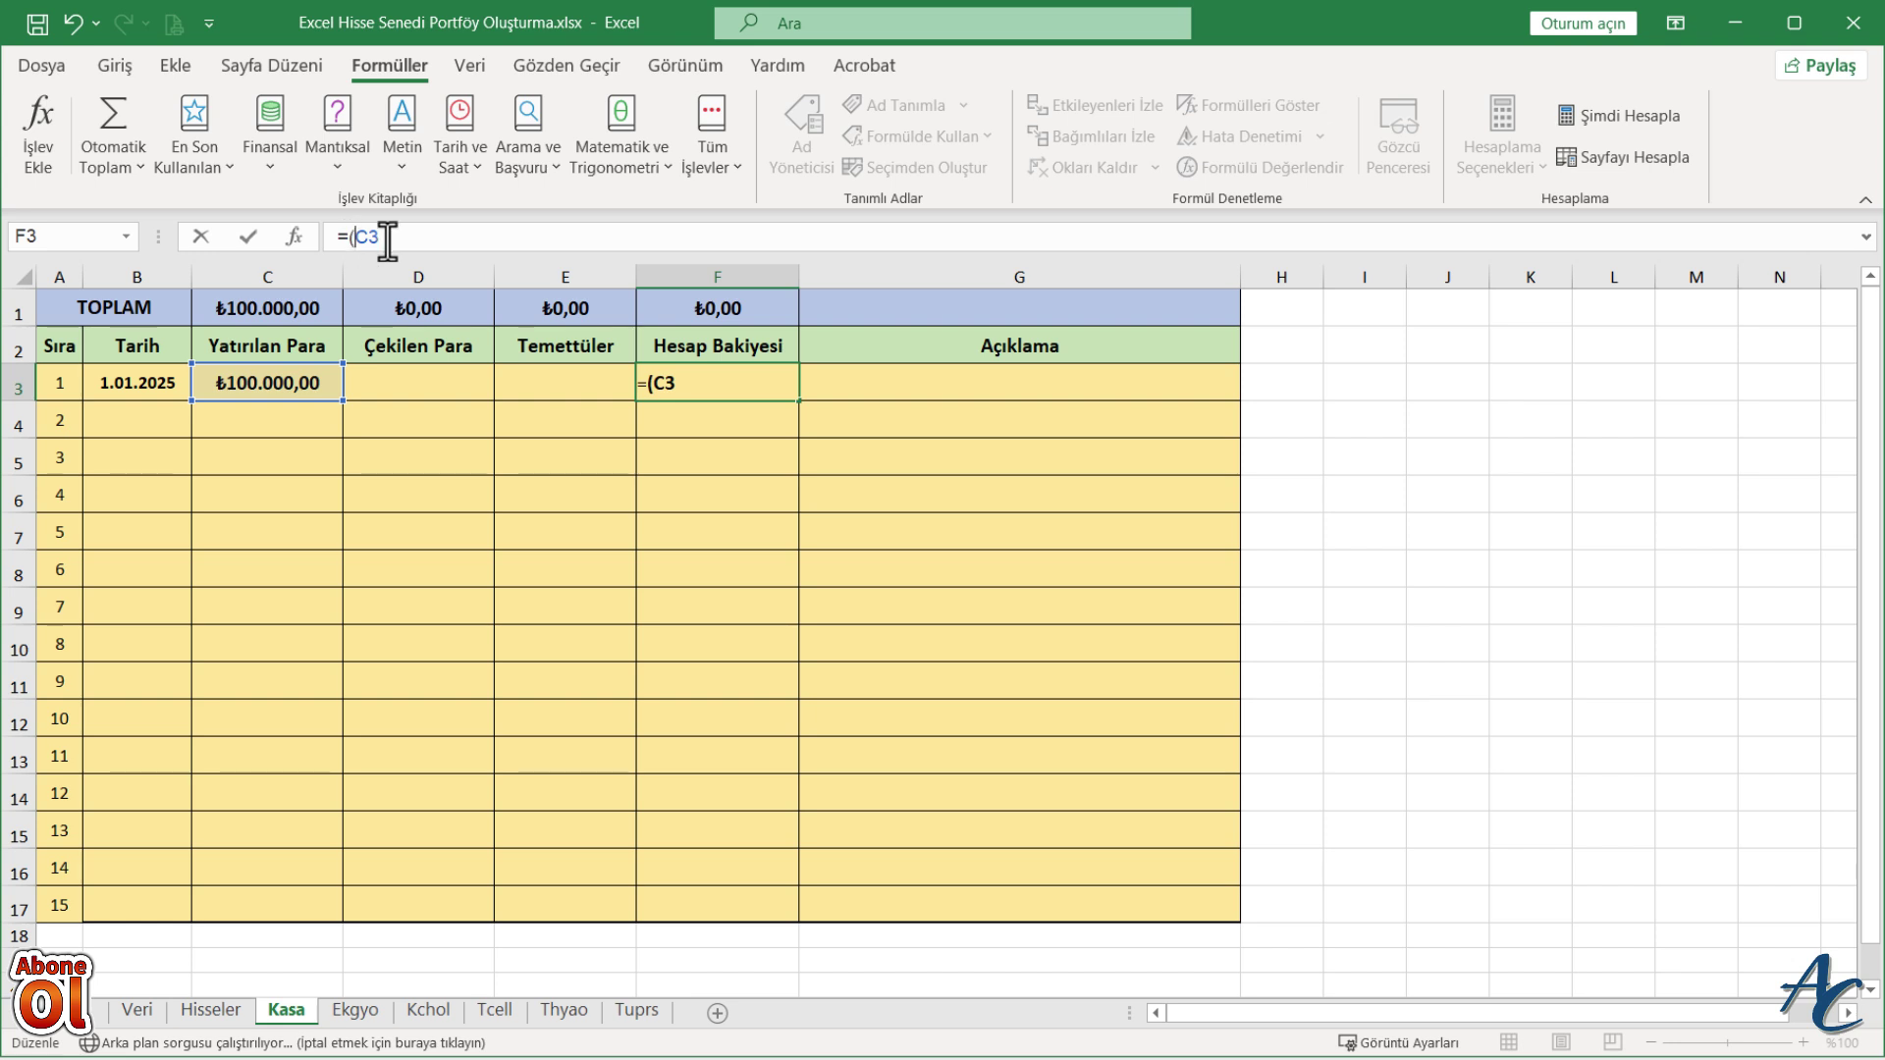
{"action": "left_click", "coordinate": [556, 387]}
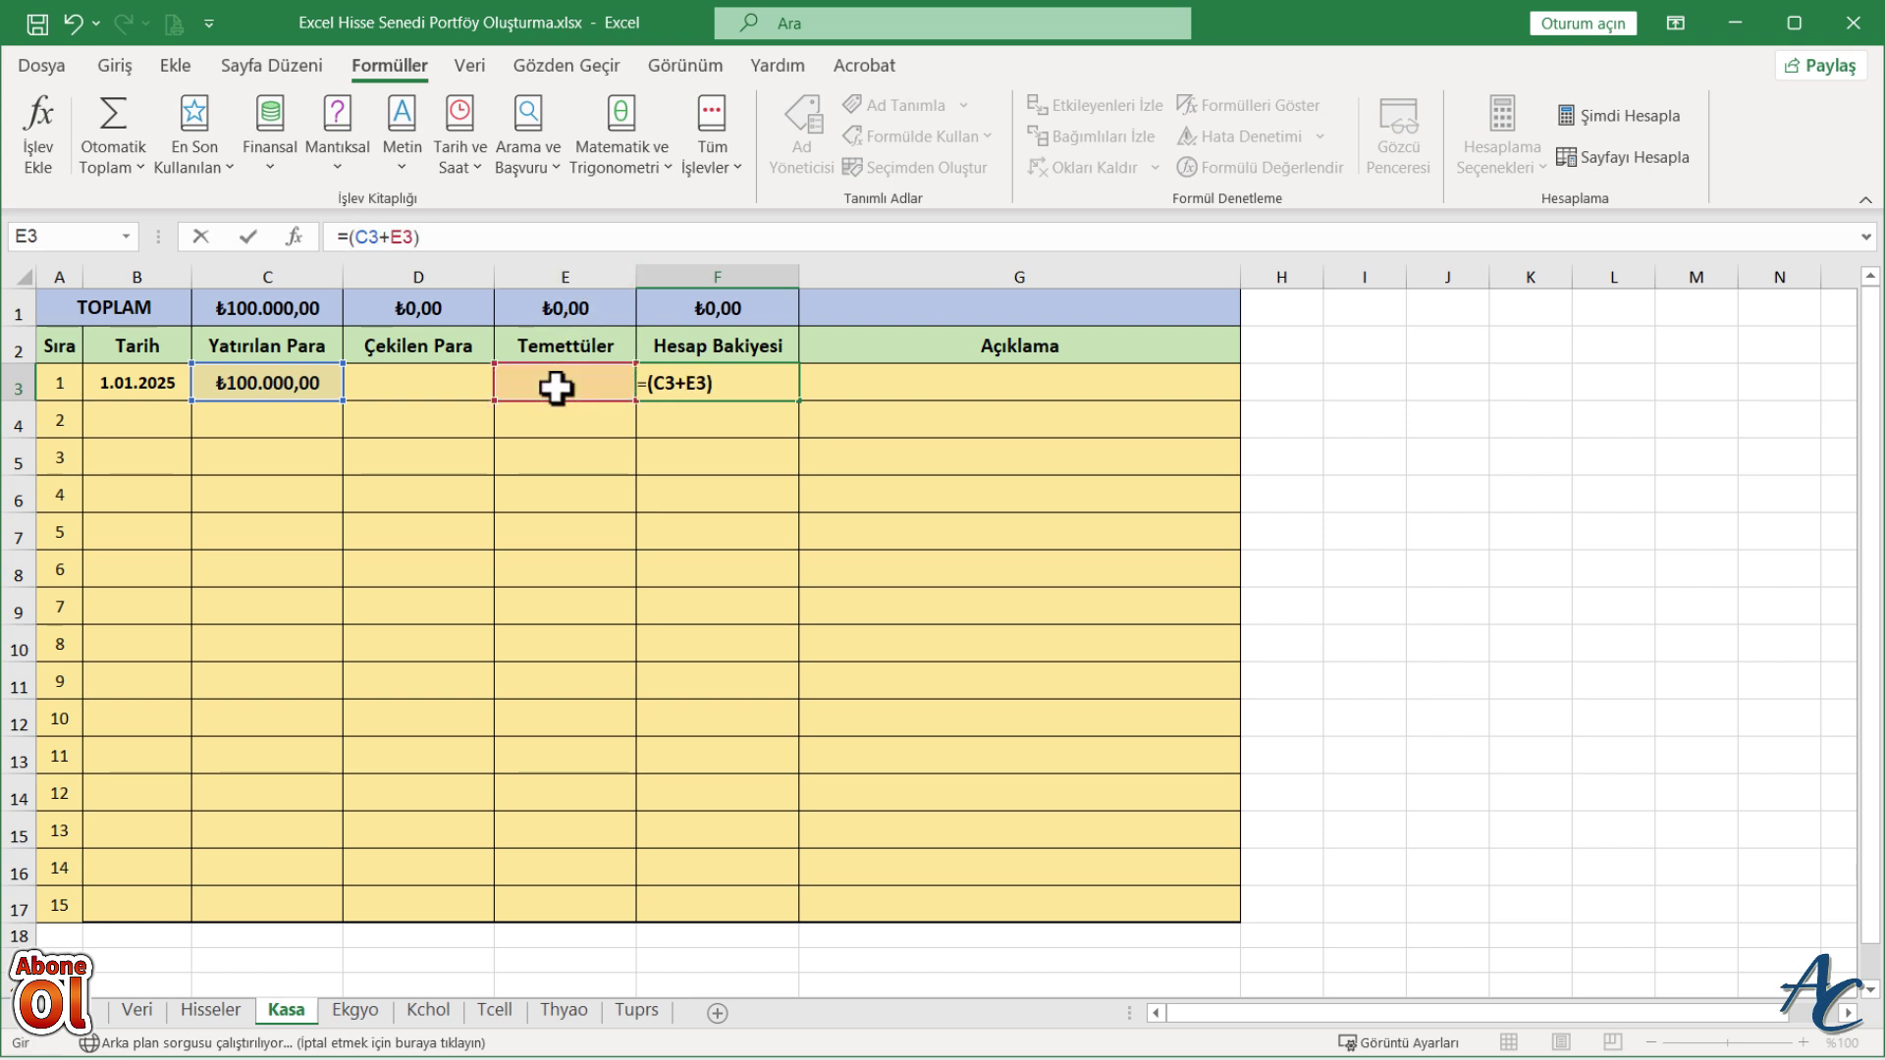
{"action": "type", "text": "-"}
{"action": "left_click", "coordinate": [427, 388]}
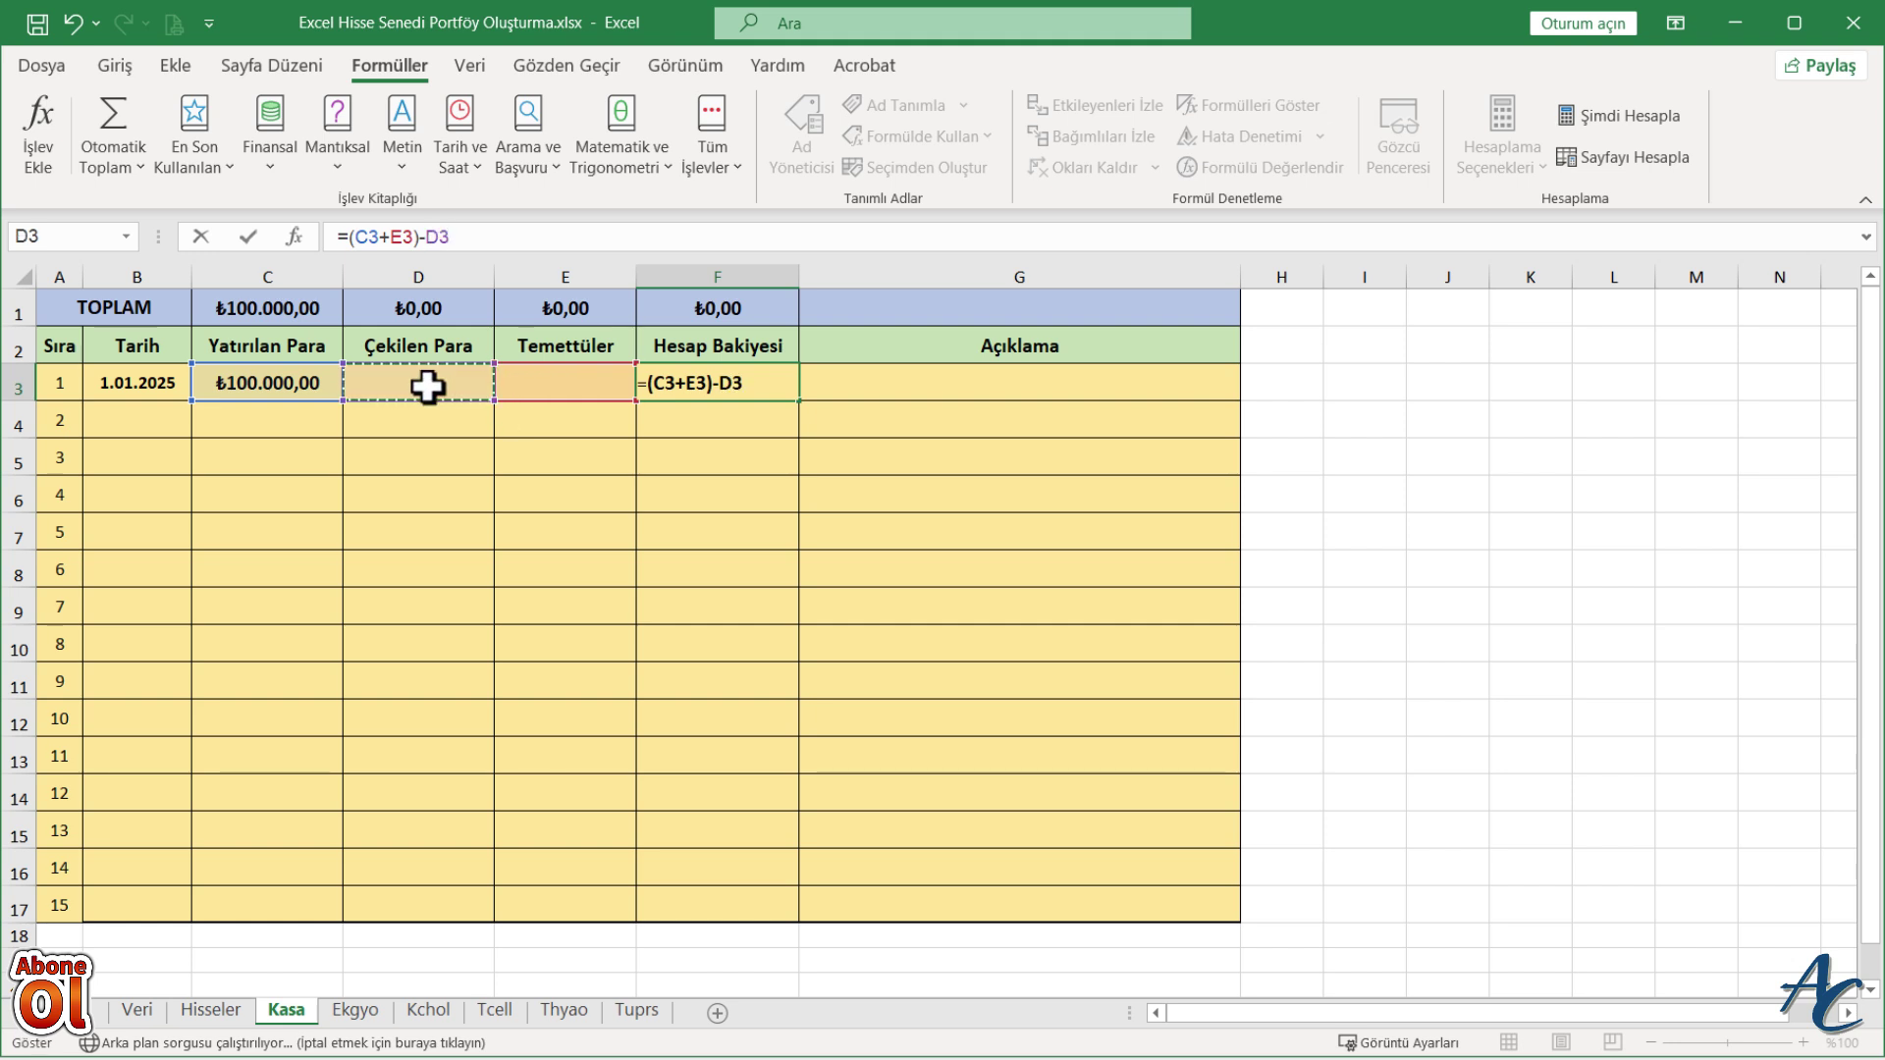
{"action": "key", "text": "Return"}
- Fill the balance formula down from F3 to F17
{"action": "left_click", "coordinate": [731, 385]}
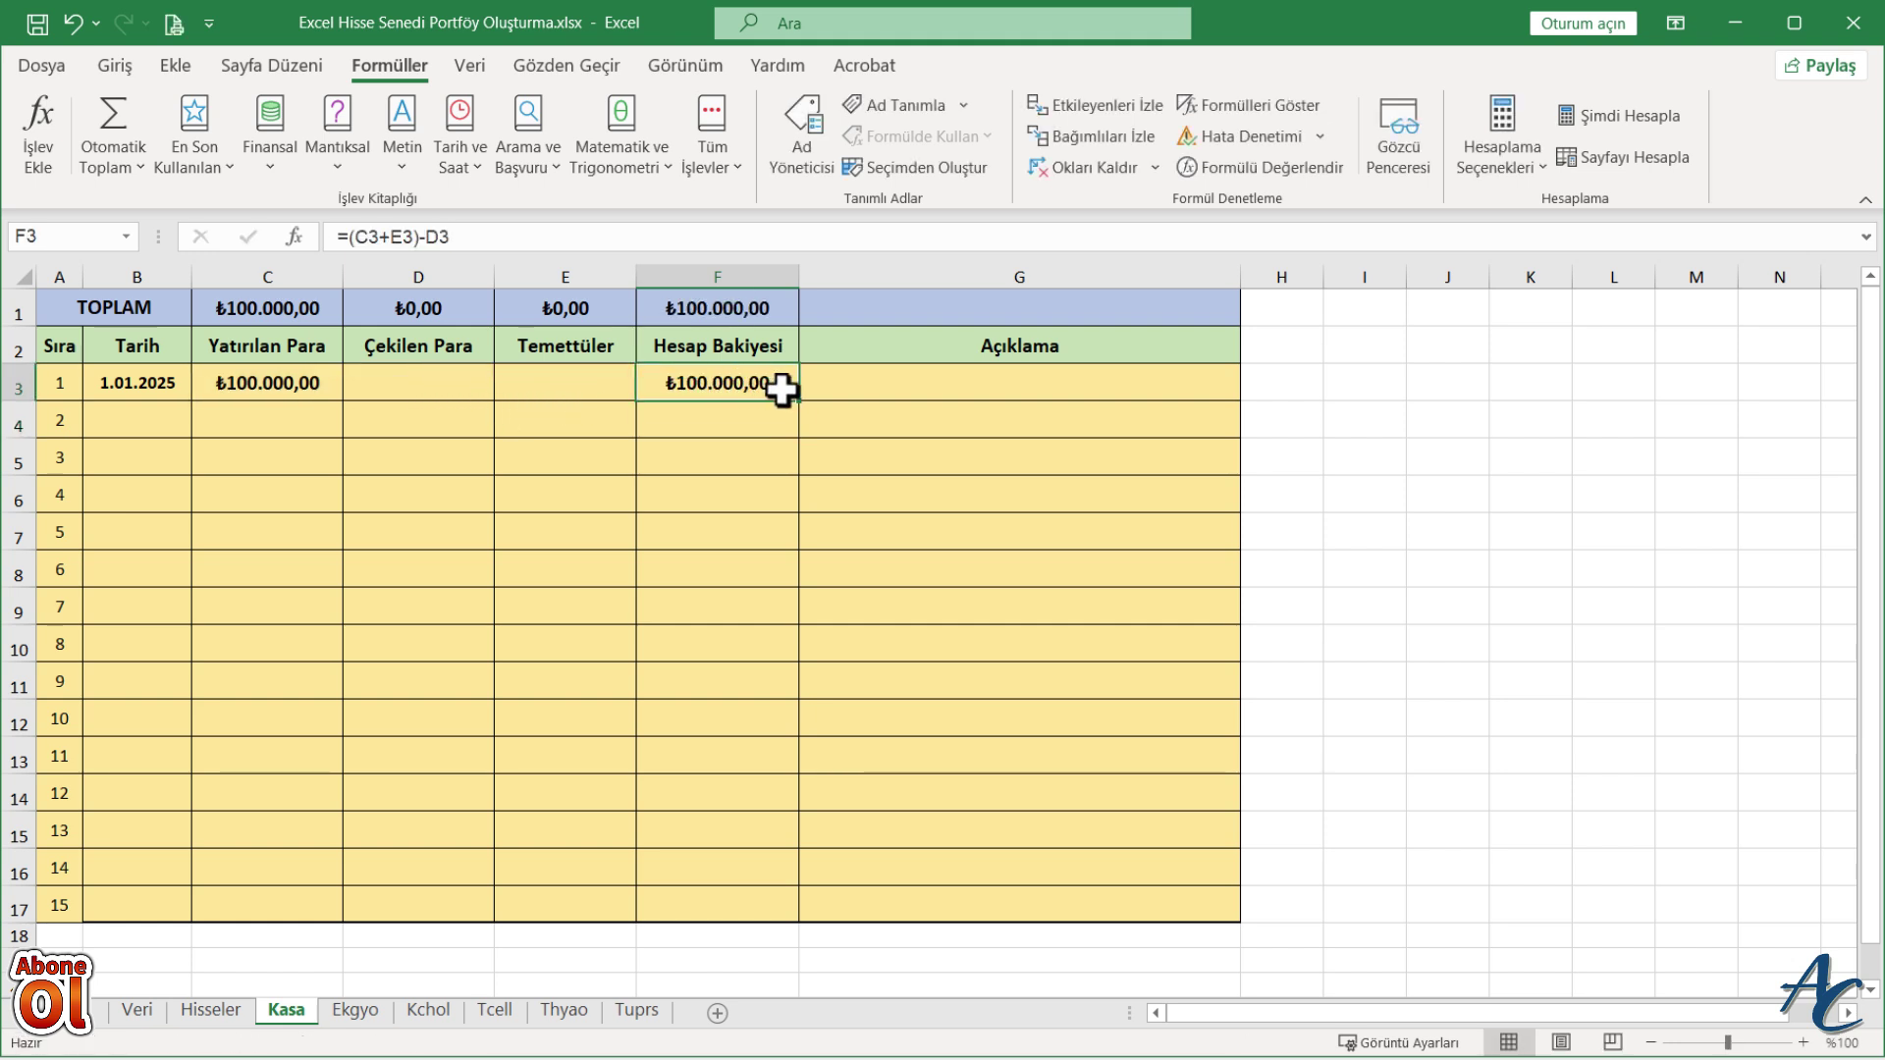
{"action": "left_click_drag", "start_coordinate": [799, 402], "coordinate": [769, 912]}
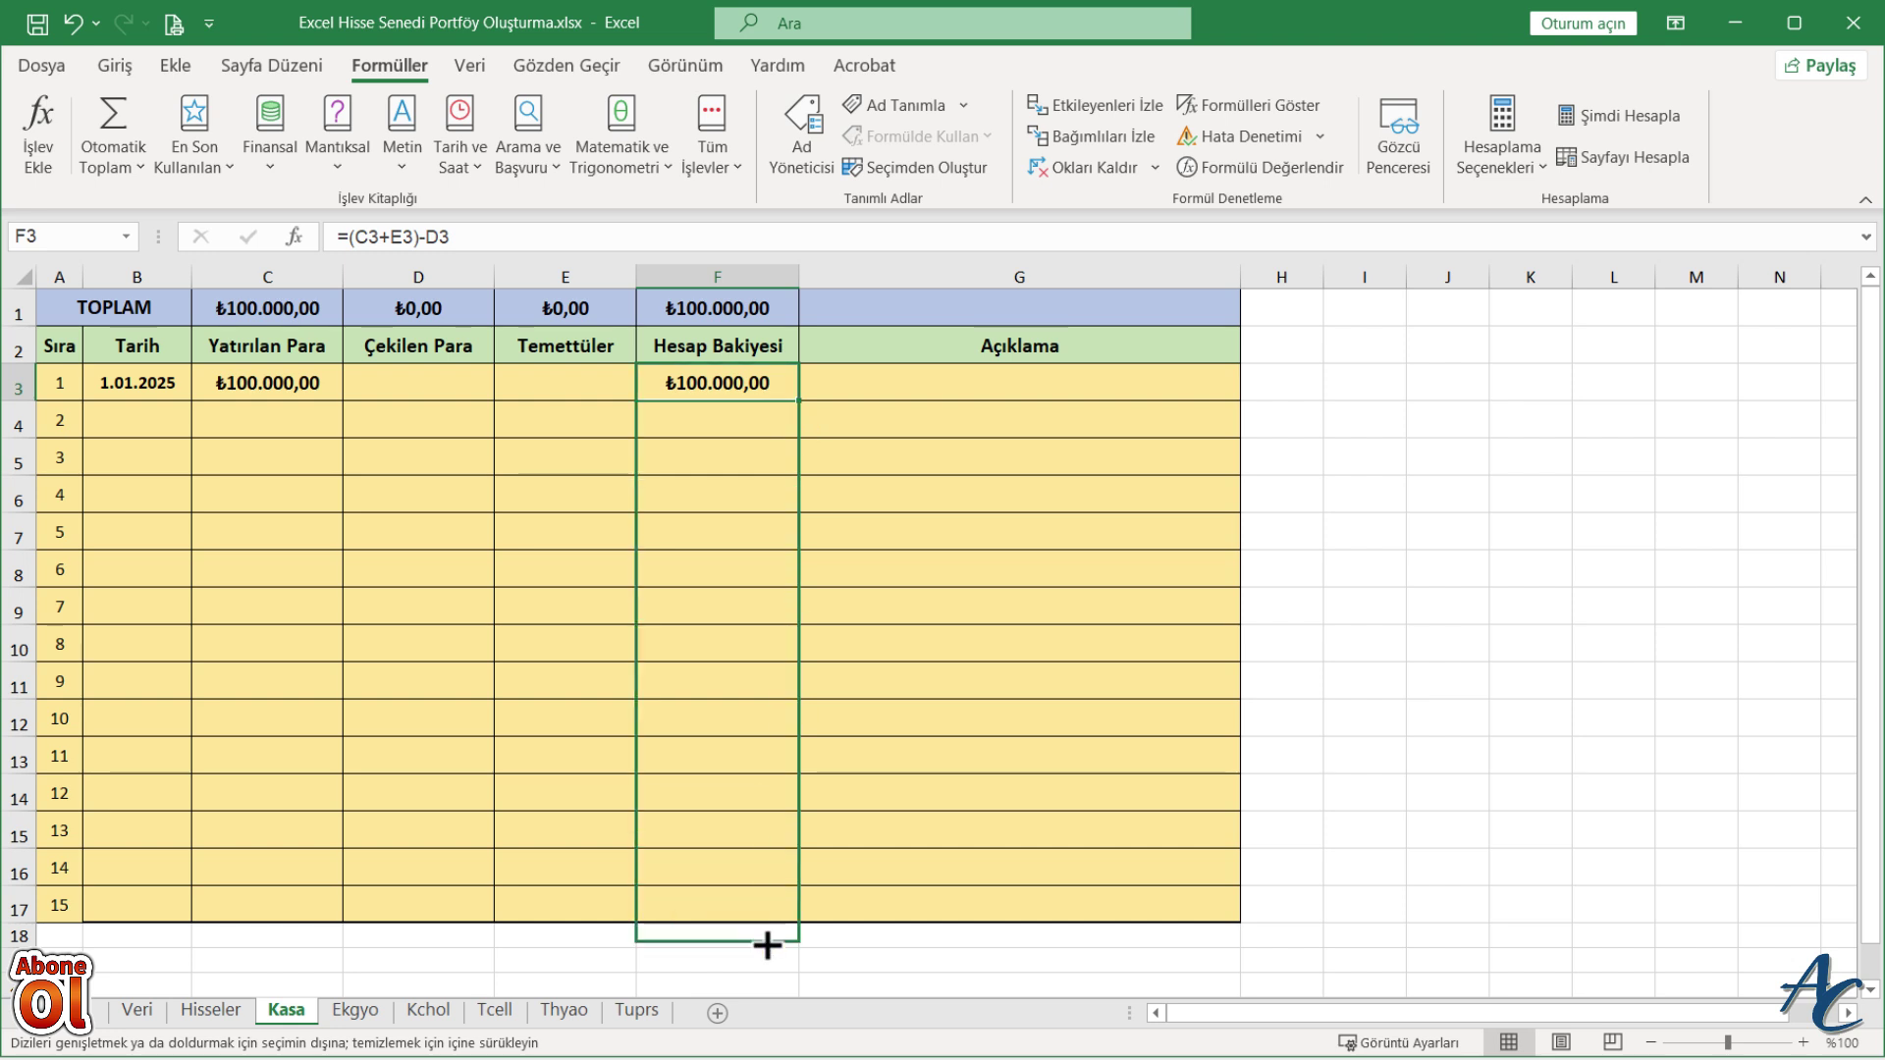
{"action": "left_click", "coordinate": [868, 727]}
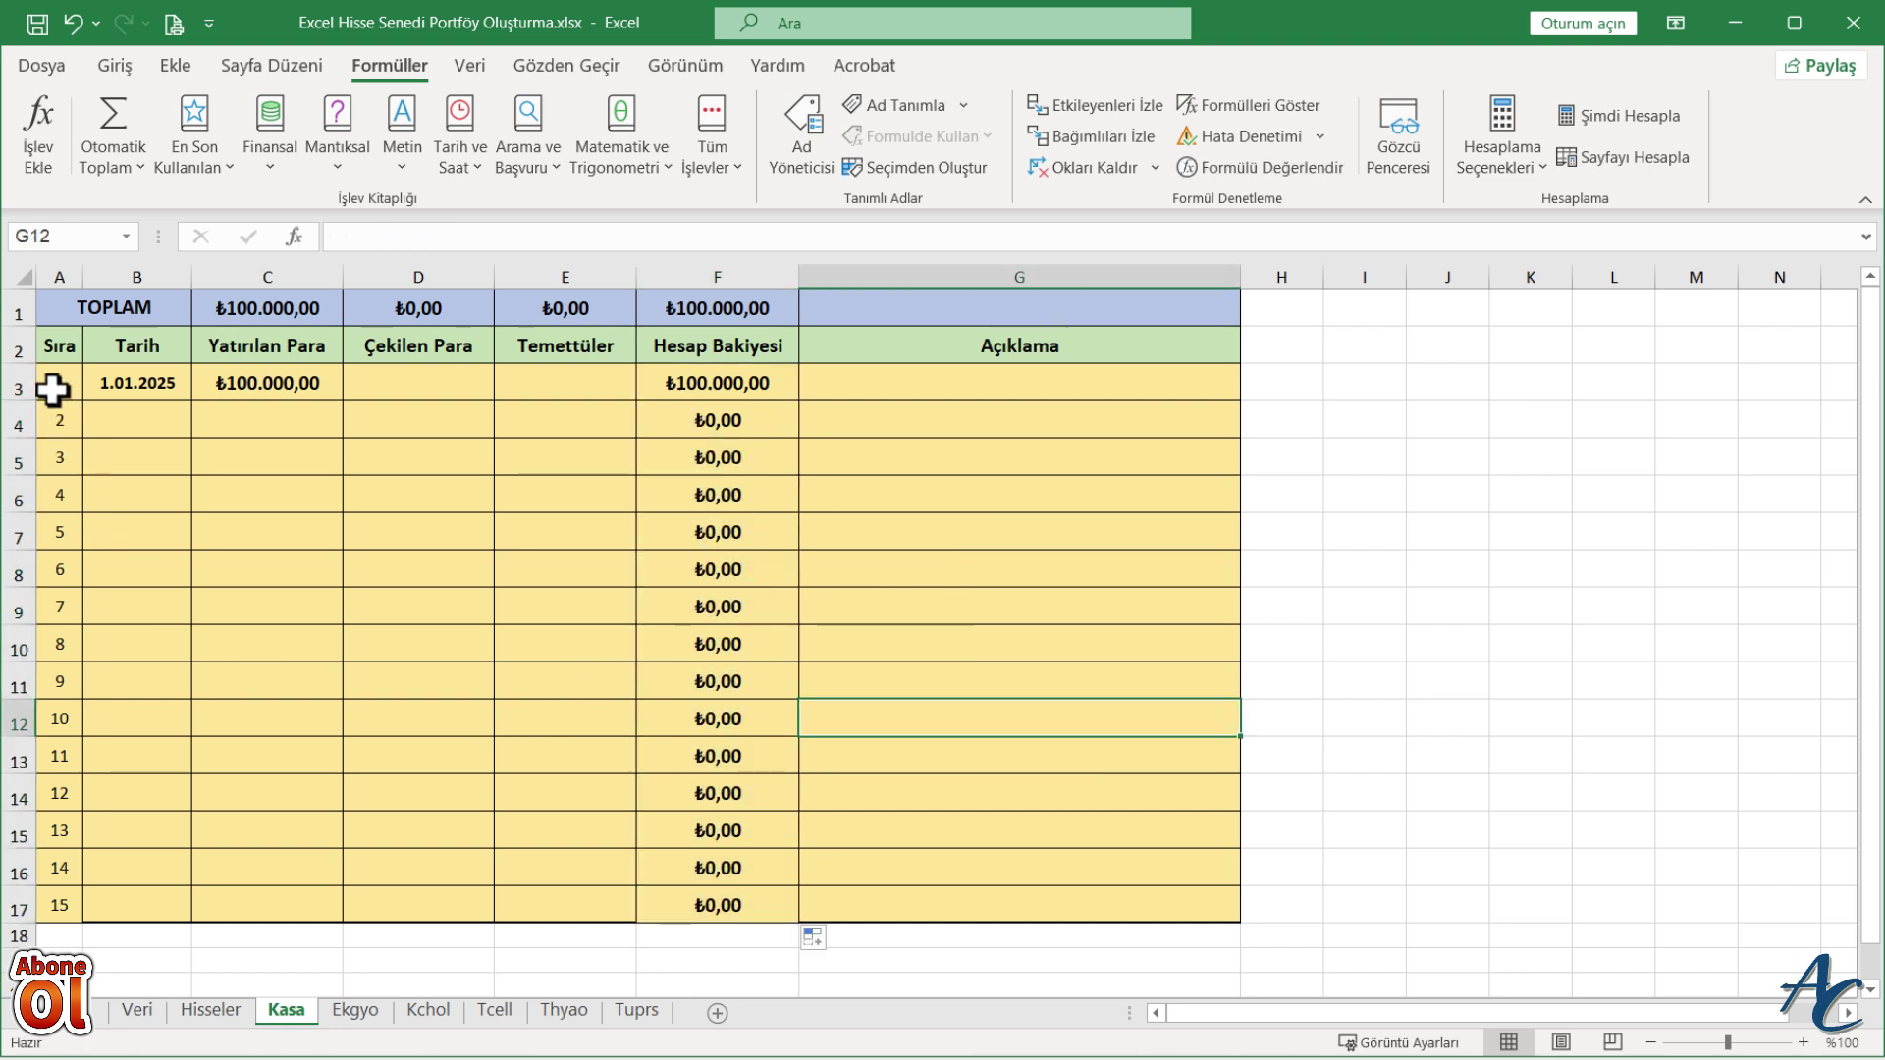
{"action": "mouse_move", "coordinate": [54, 385]}
{"action": "left_mouse_down"}
{"action": "mouse_move", "coordinate": [84, 851]}
{"action": "mouse_move", "coordinate": [61, 908]}
{"action": "left_mouse_up"}
- Bold the row numbers in A3:A17
{"action": "left_click", "coordinate": [115, 65]}
{"action": "left_click", "coordinate": [152, 155]}
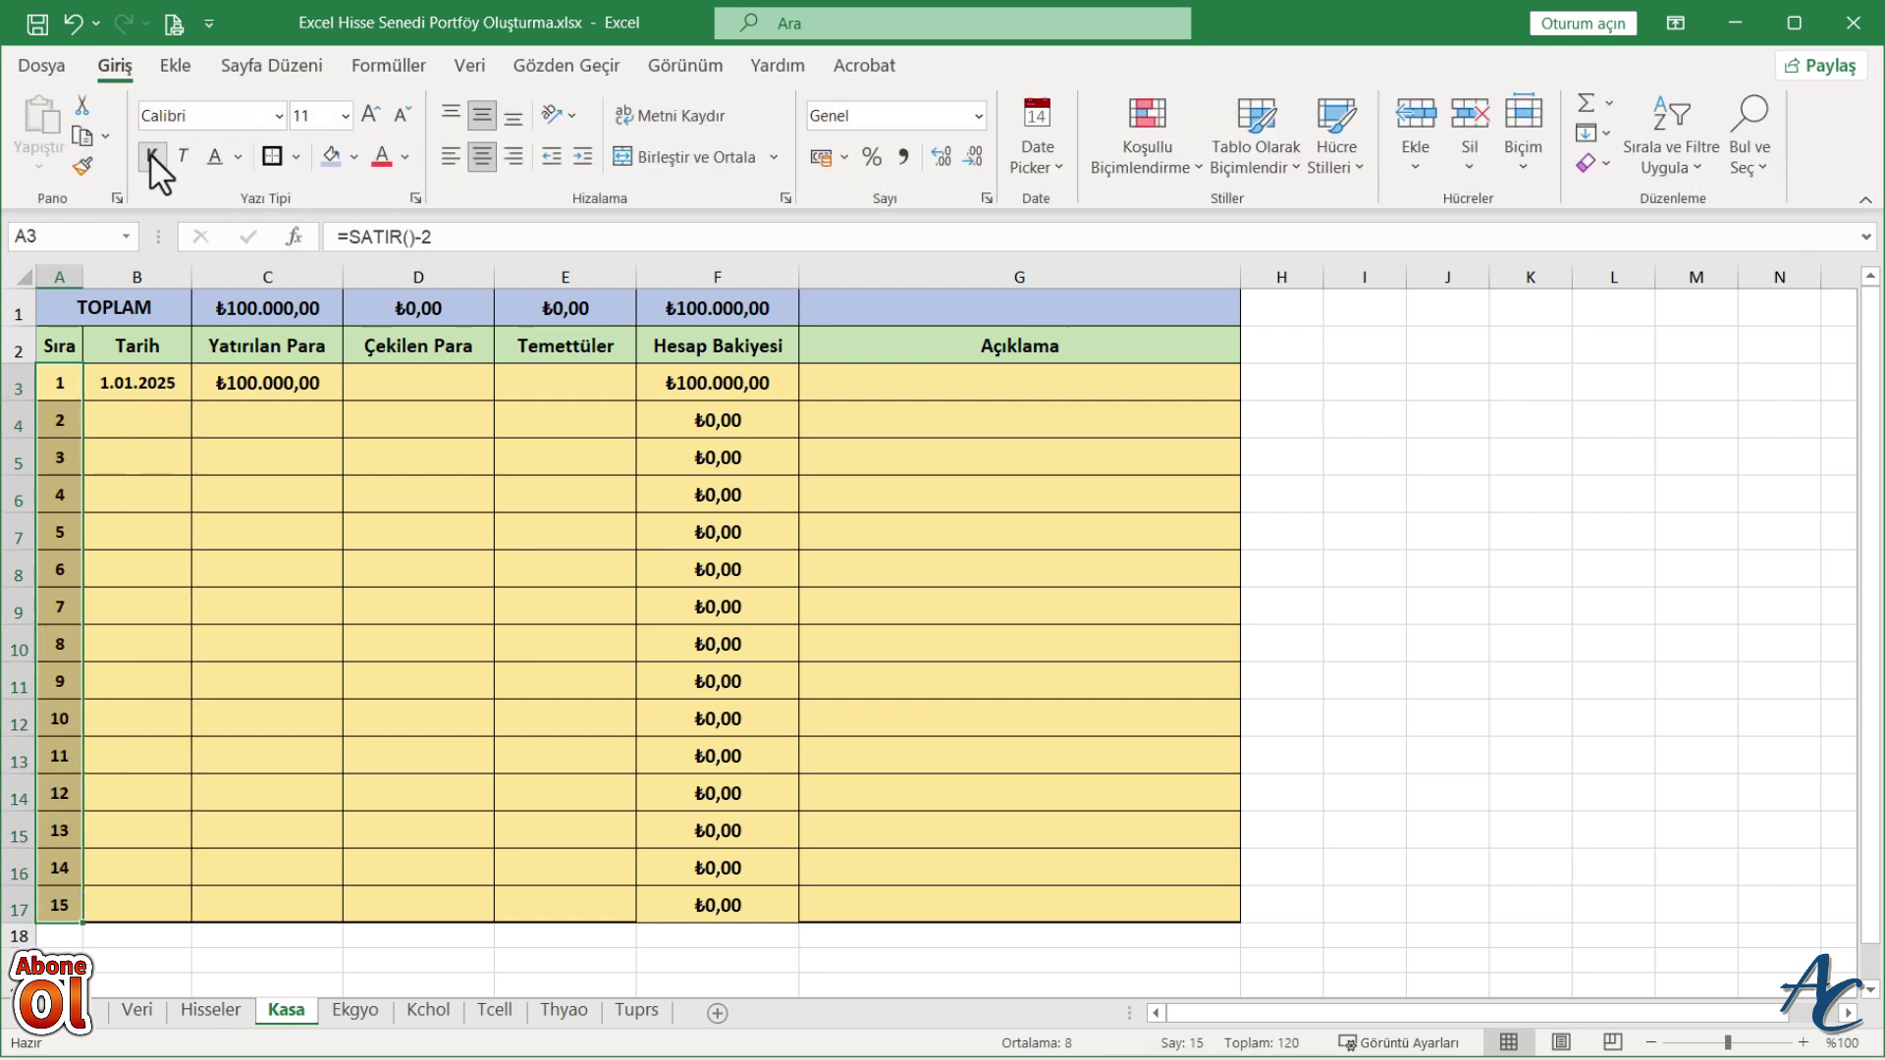
{"action": "left_click", "coordinate": [1306, 502]}
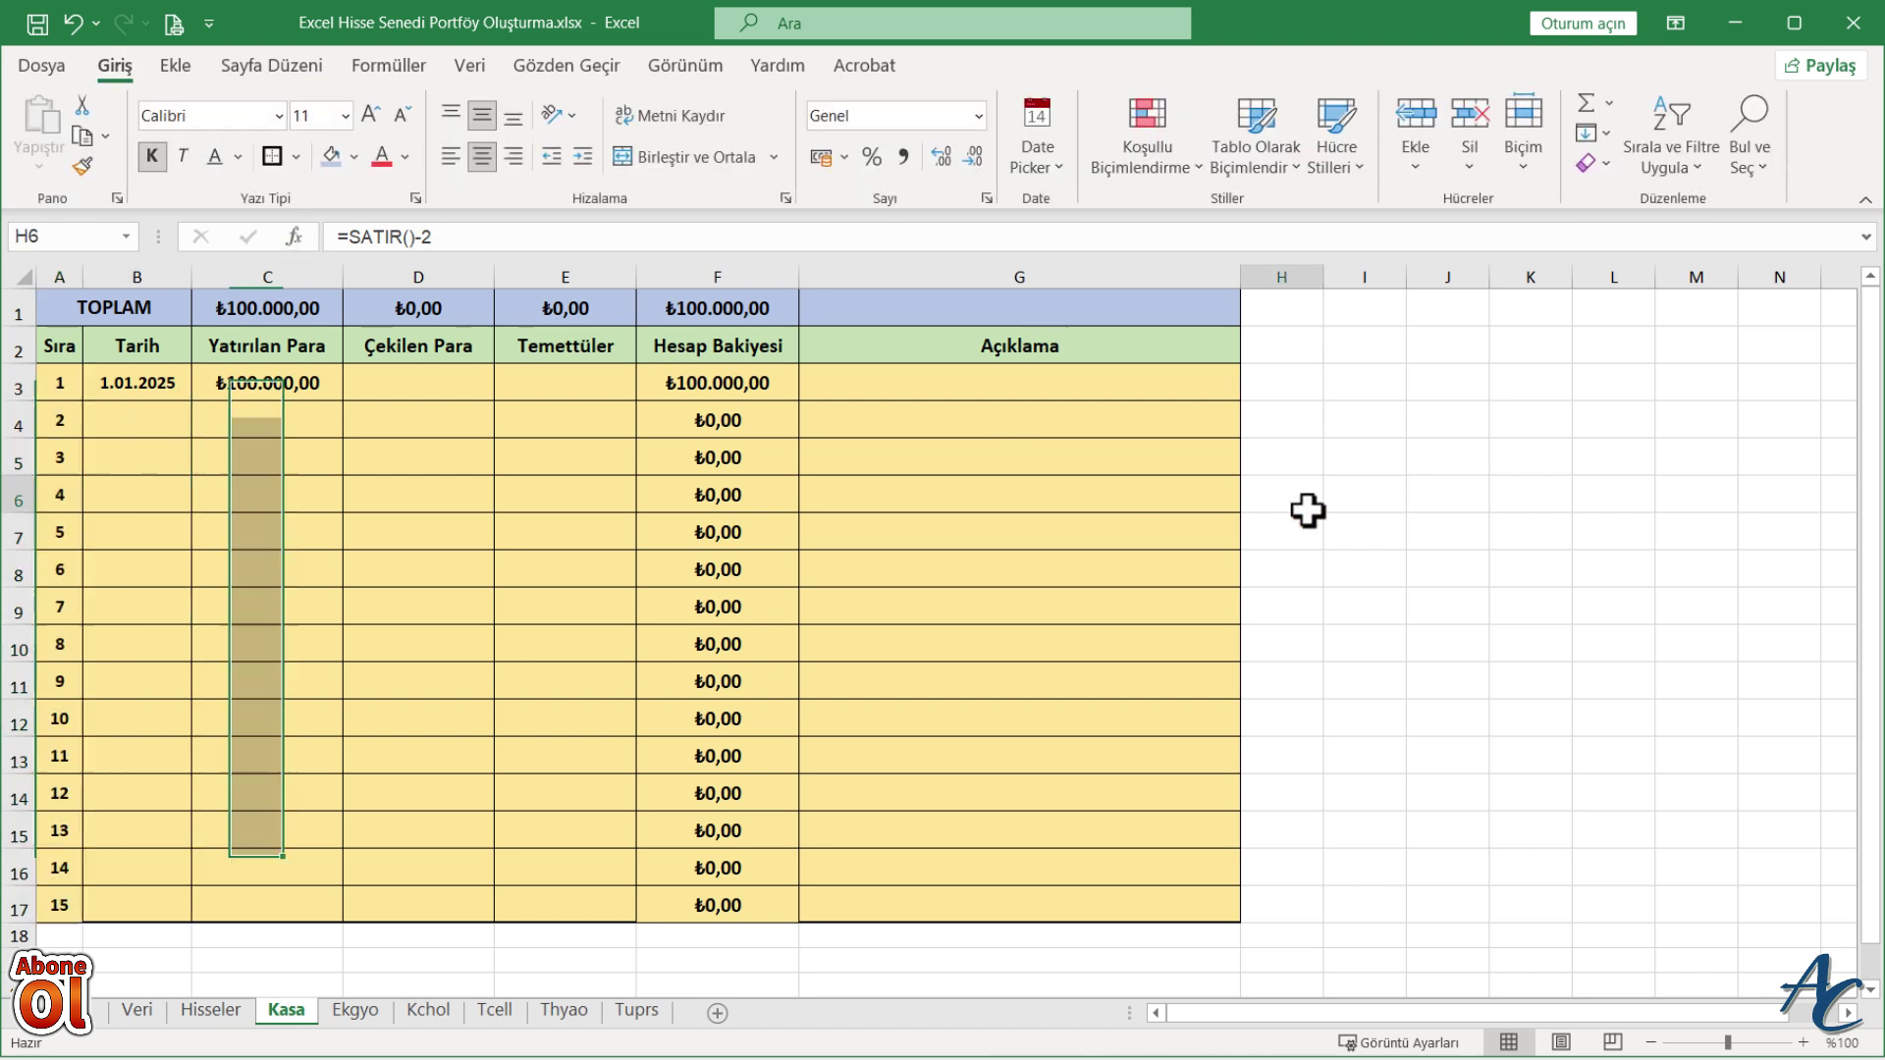
- Enter the description 'Hesap Açılışı' in G3
{"action": "left_click", "coordinate": [905, 386]}
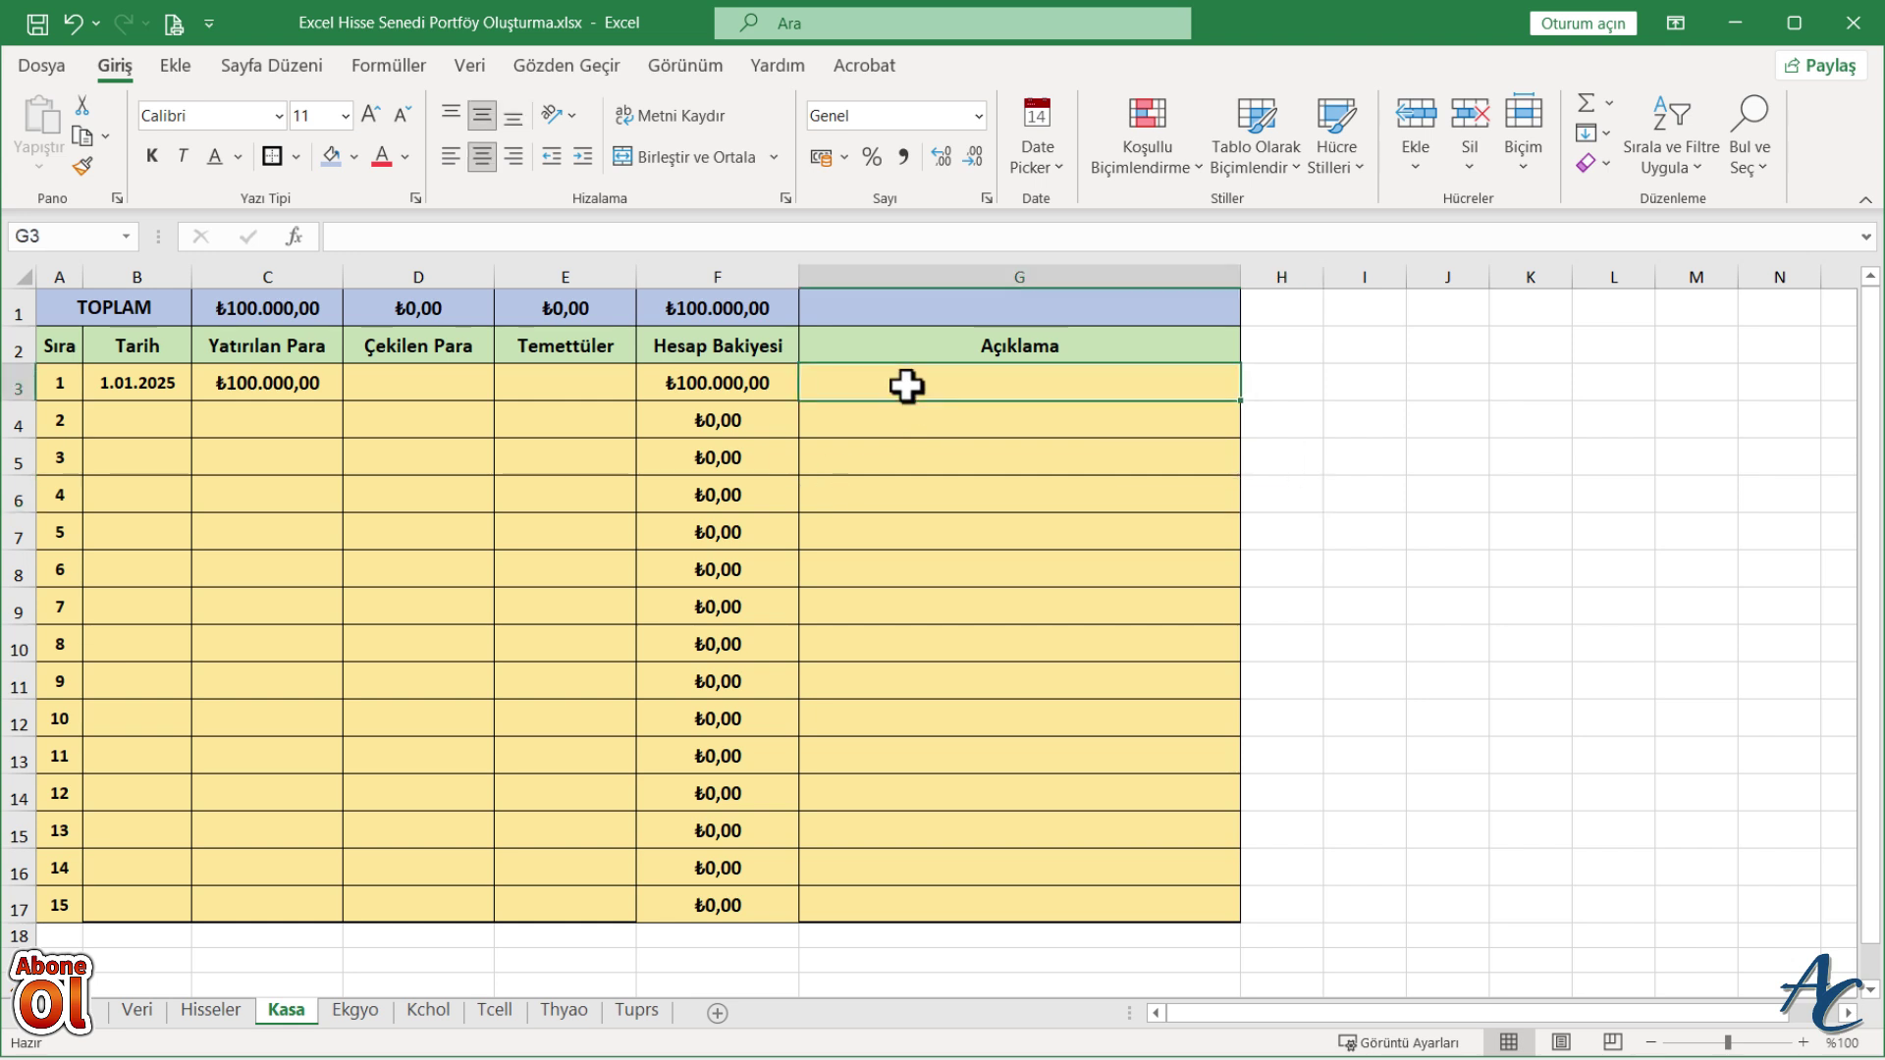
{"action": "type", "text": "Hesap "}
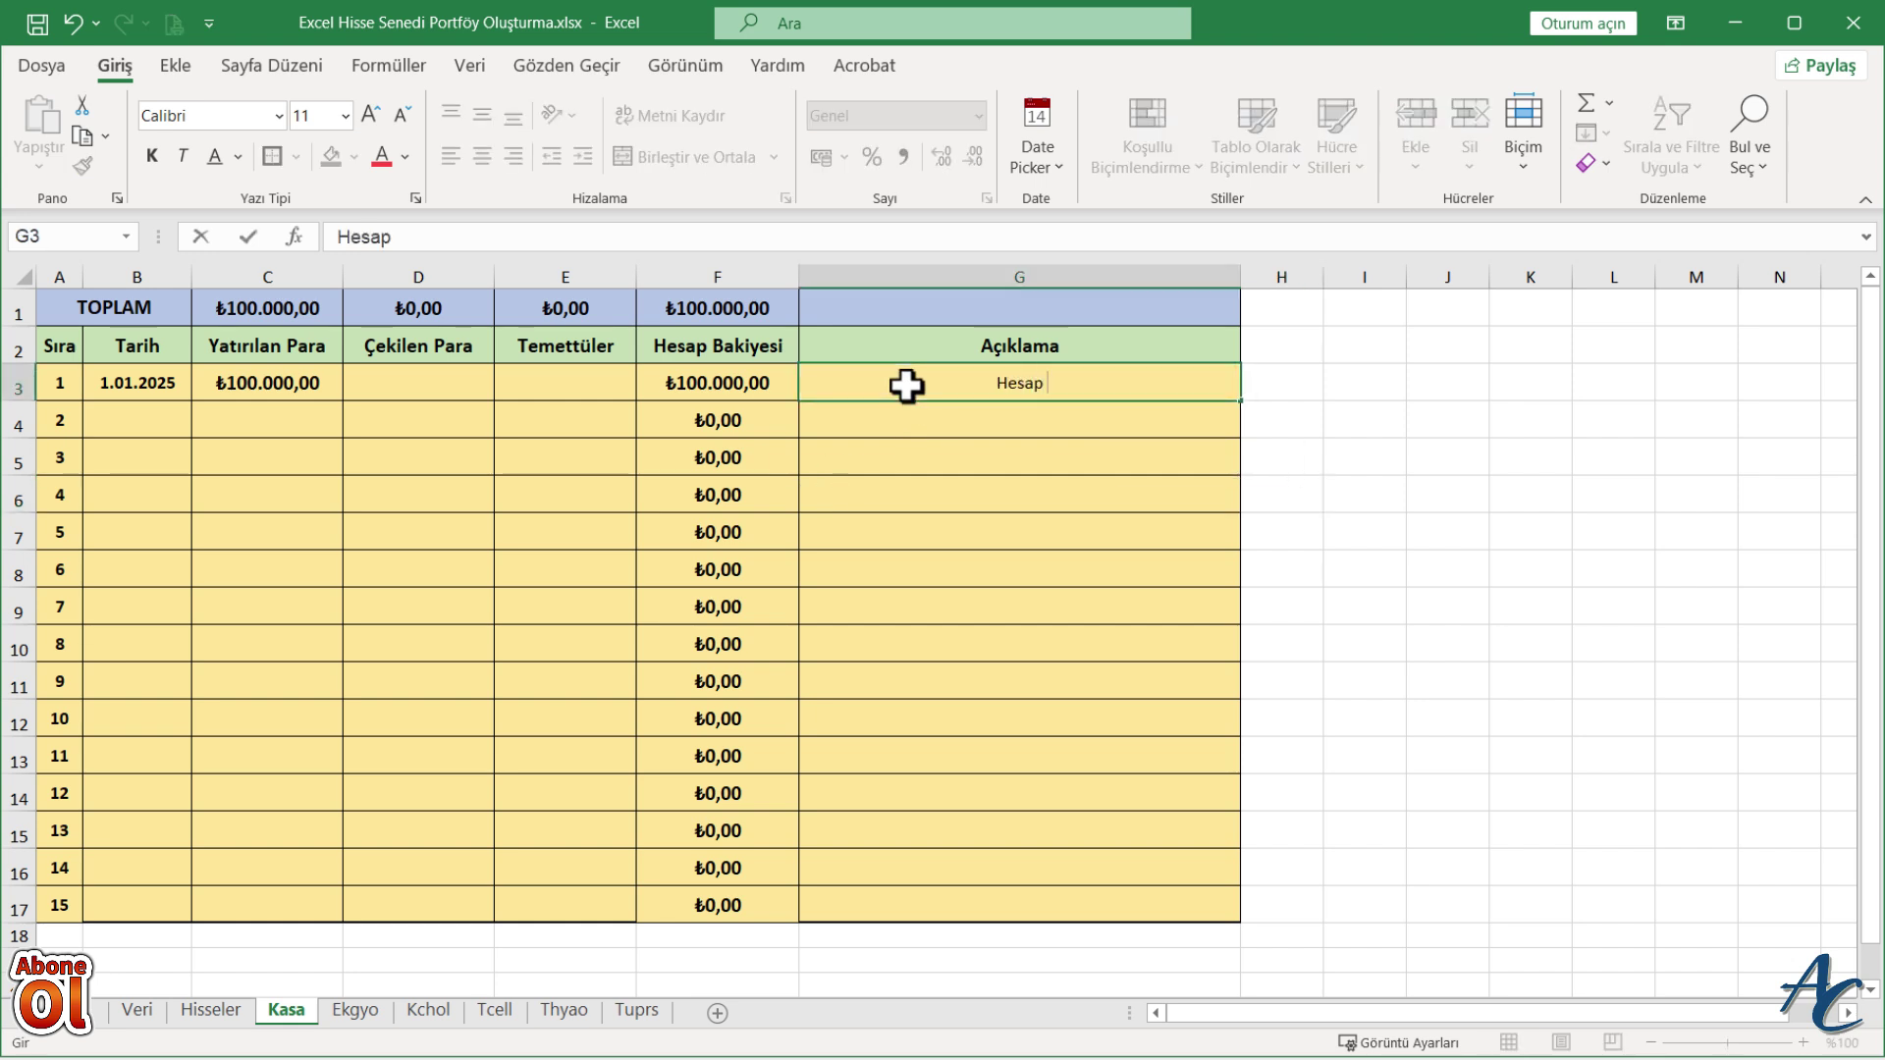
{"action": "type", "text": "Açılışı"}
{"action": "key", "text": "Return"}
- Left-align, wrap and set 12-point text for the descriptions G3:G17
{"action": "left_click_drag", "start_coordinate": [977, 385], "coordinate": [965, 885]}
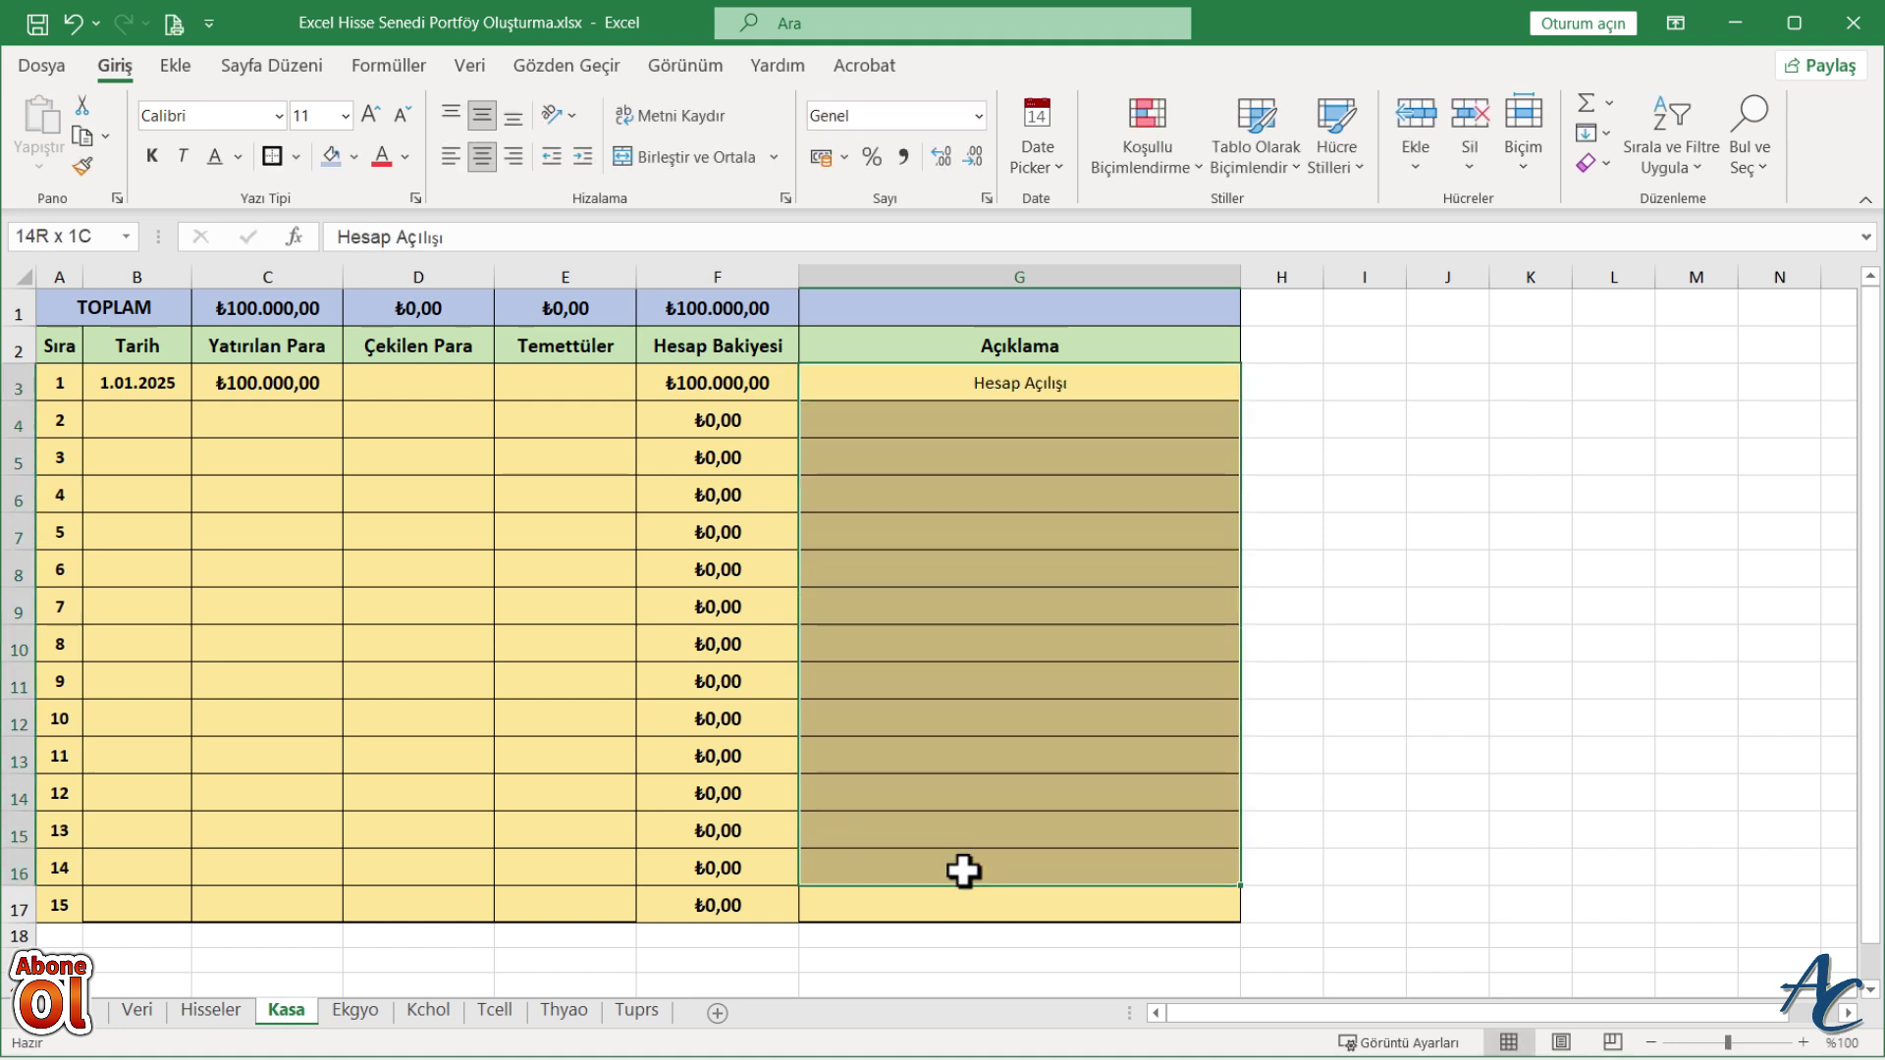
{"action": "left_click", "coordinate": [450, 157]}
{"action": "left_click", "coordinate": [673, 115]}
{"action": "left_click", "coordinate": [944, 498]}
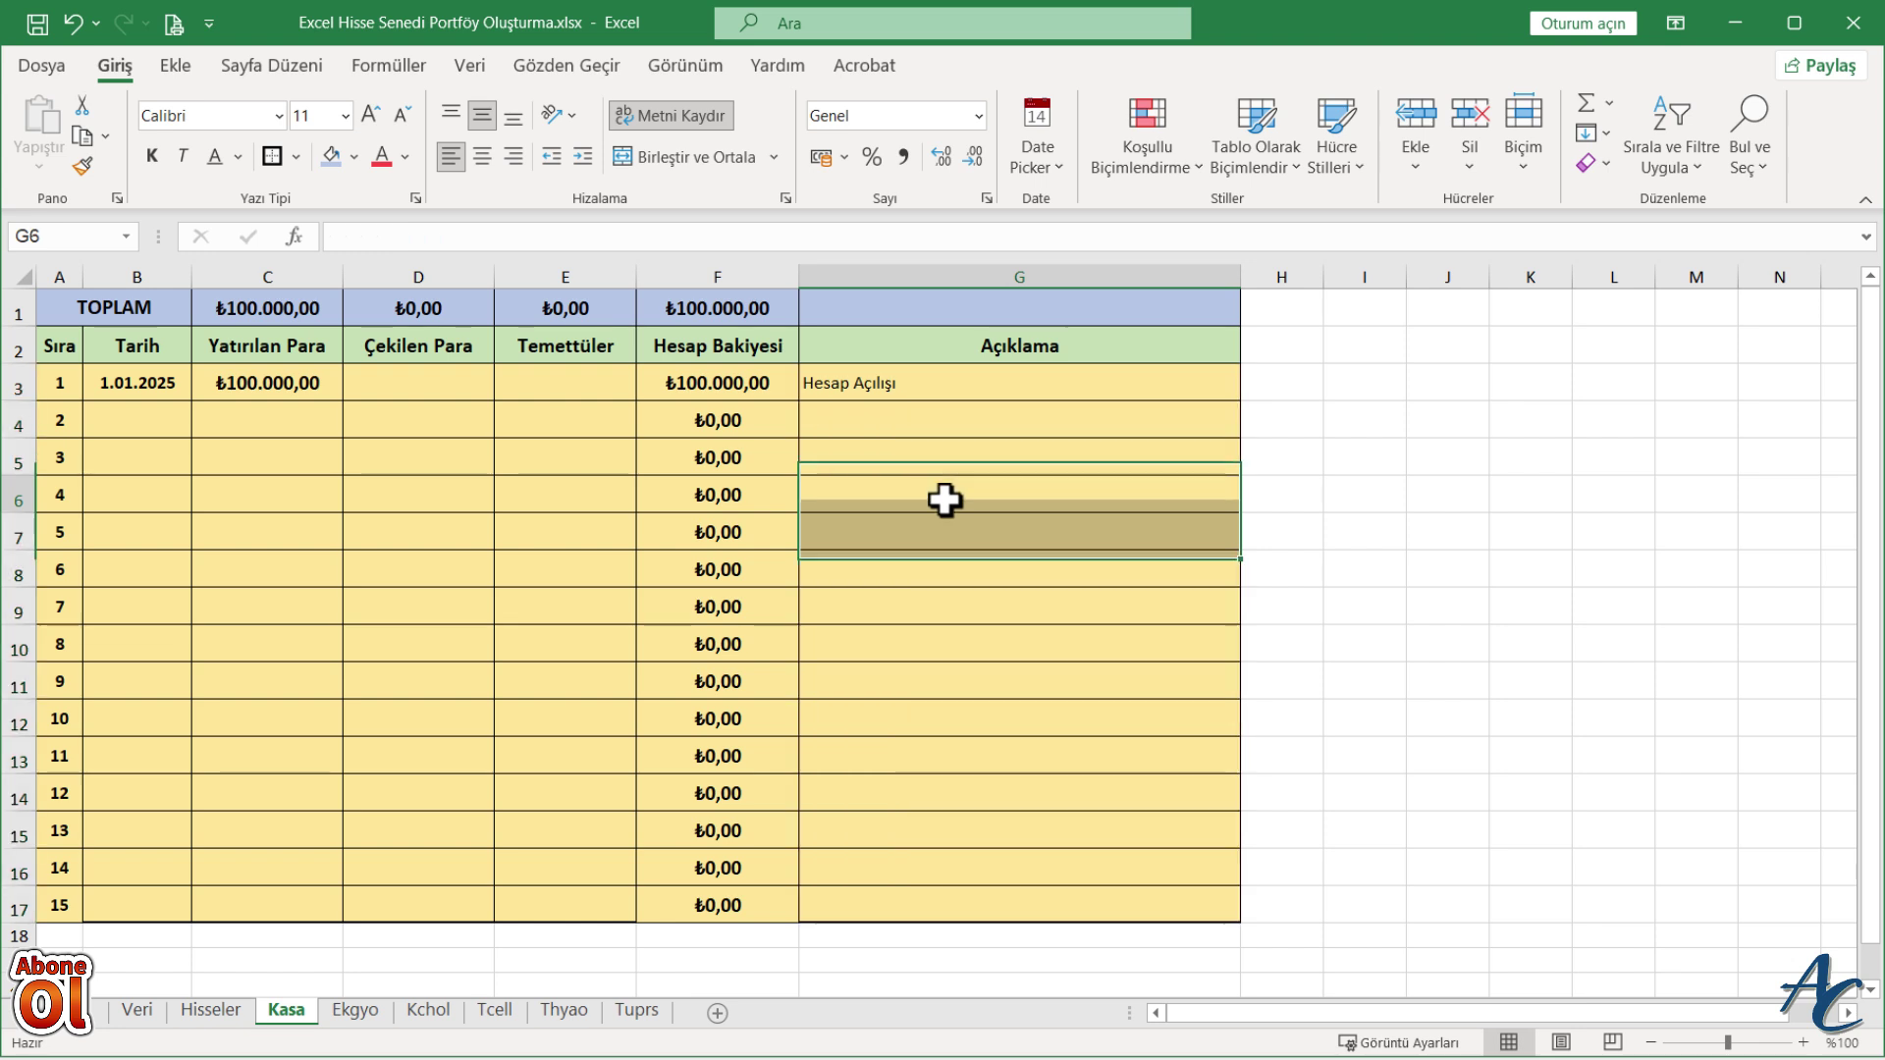
{"action": "left_click_drag", "start_coordinate": [904, 385], "coordinate": [888, 901]}
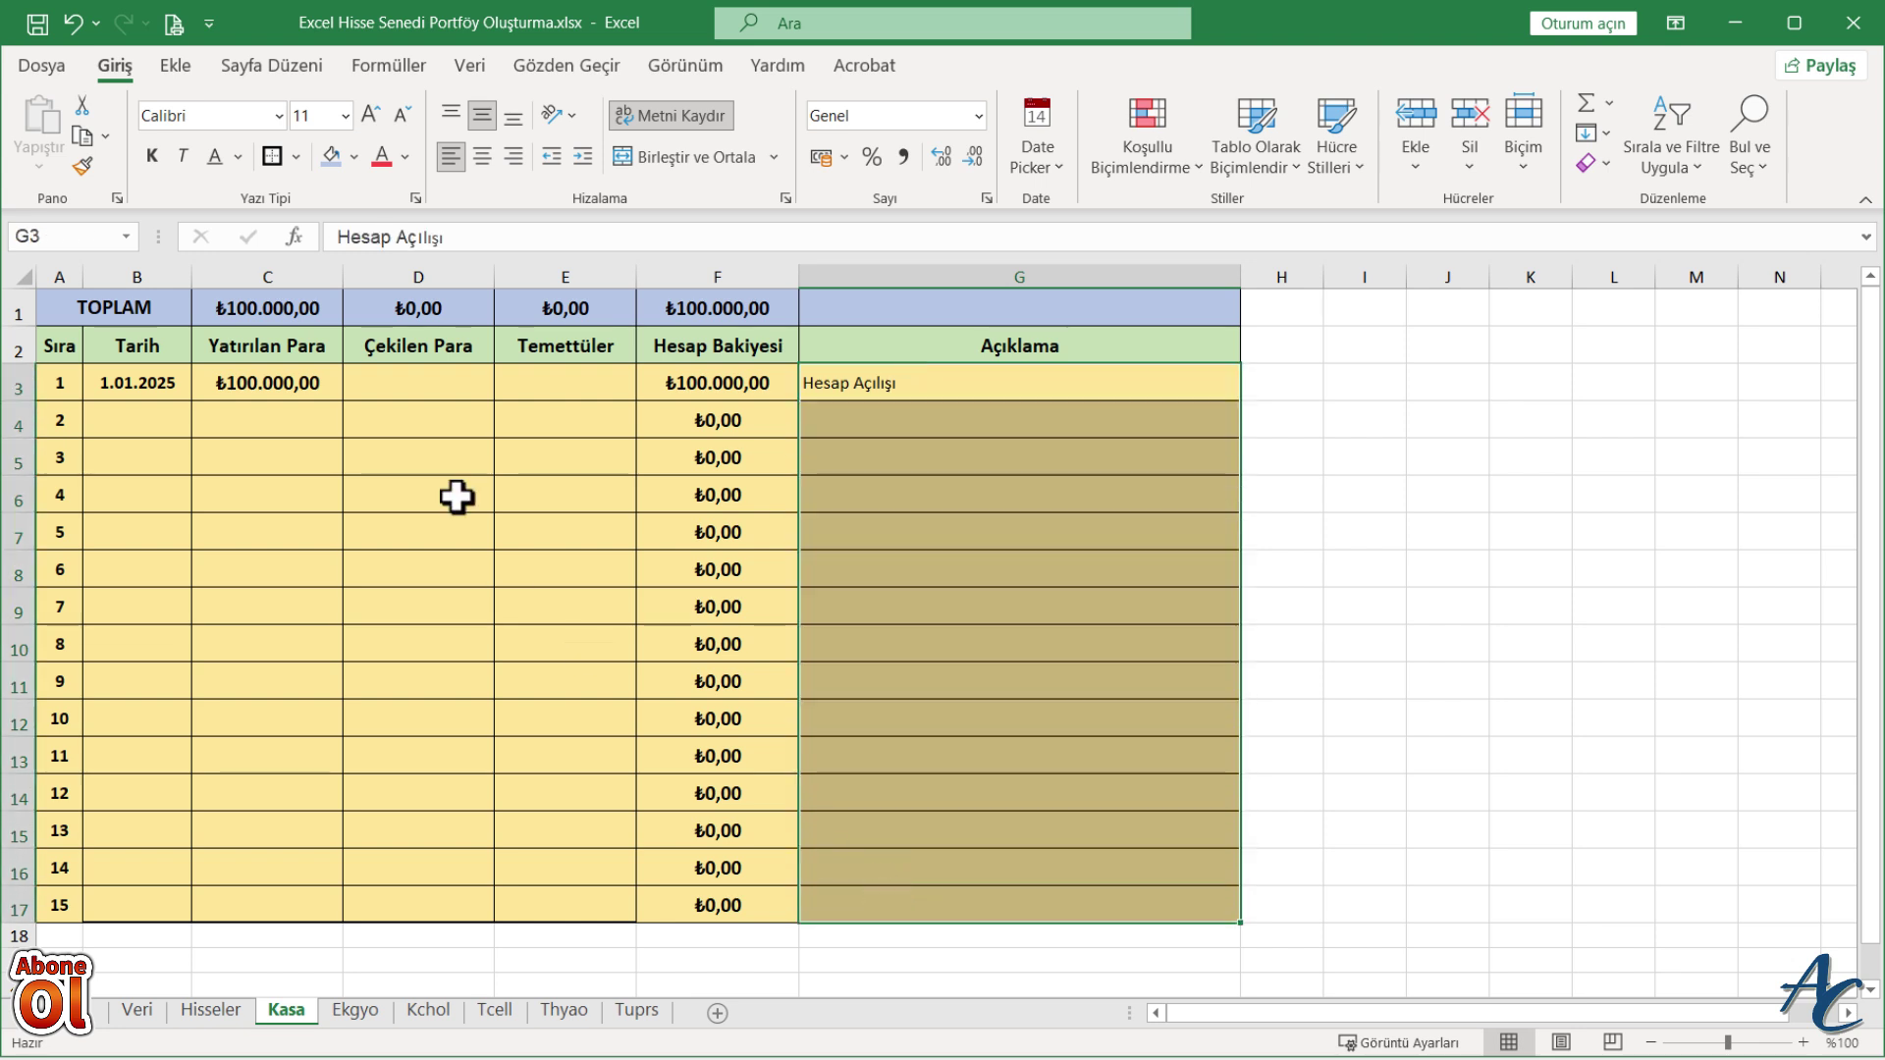
{"action": "left_click", "coordinate": [371, 115]}
{"action": "left_click", "coordinate": [1018, 608]}
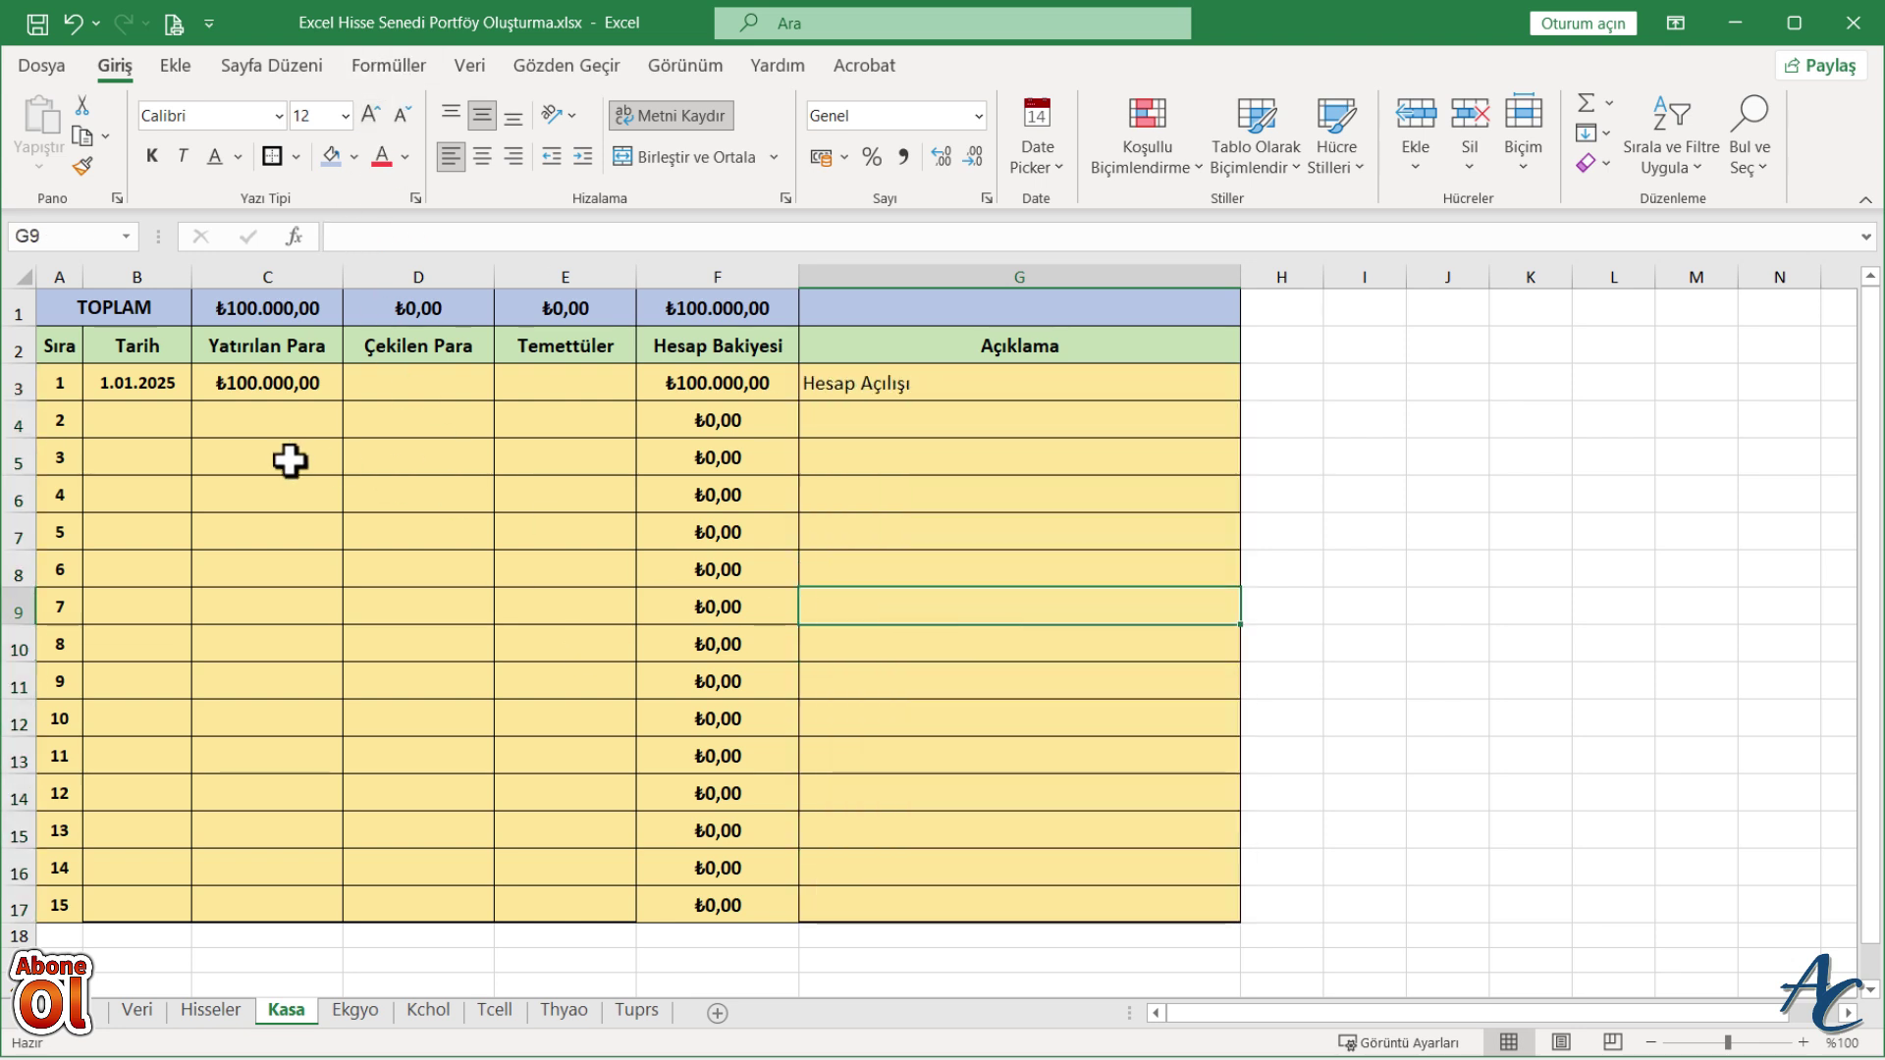
{"action": "left_click_drag", "start_coordinate": [75, 309], "coordinate": [986, 889]}
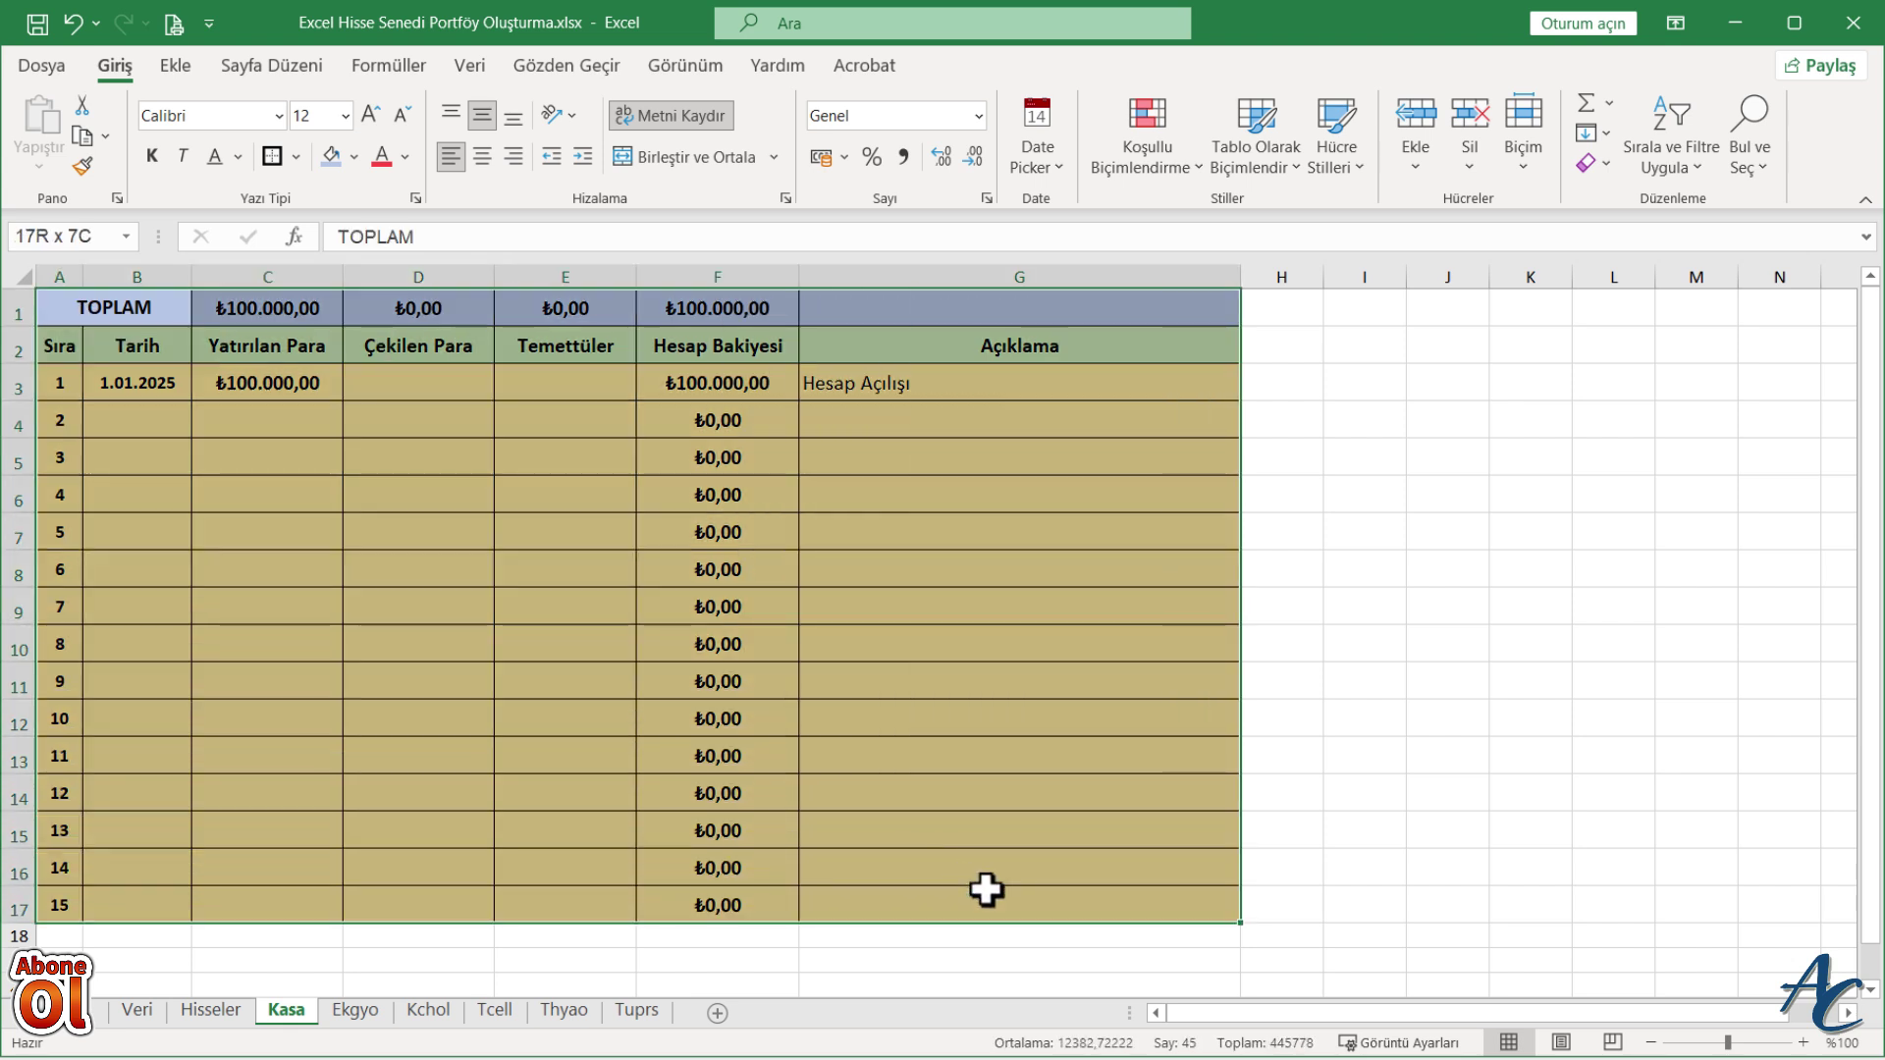
{"action": "left_click", "coordinate": [615, 606]}
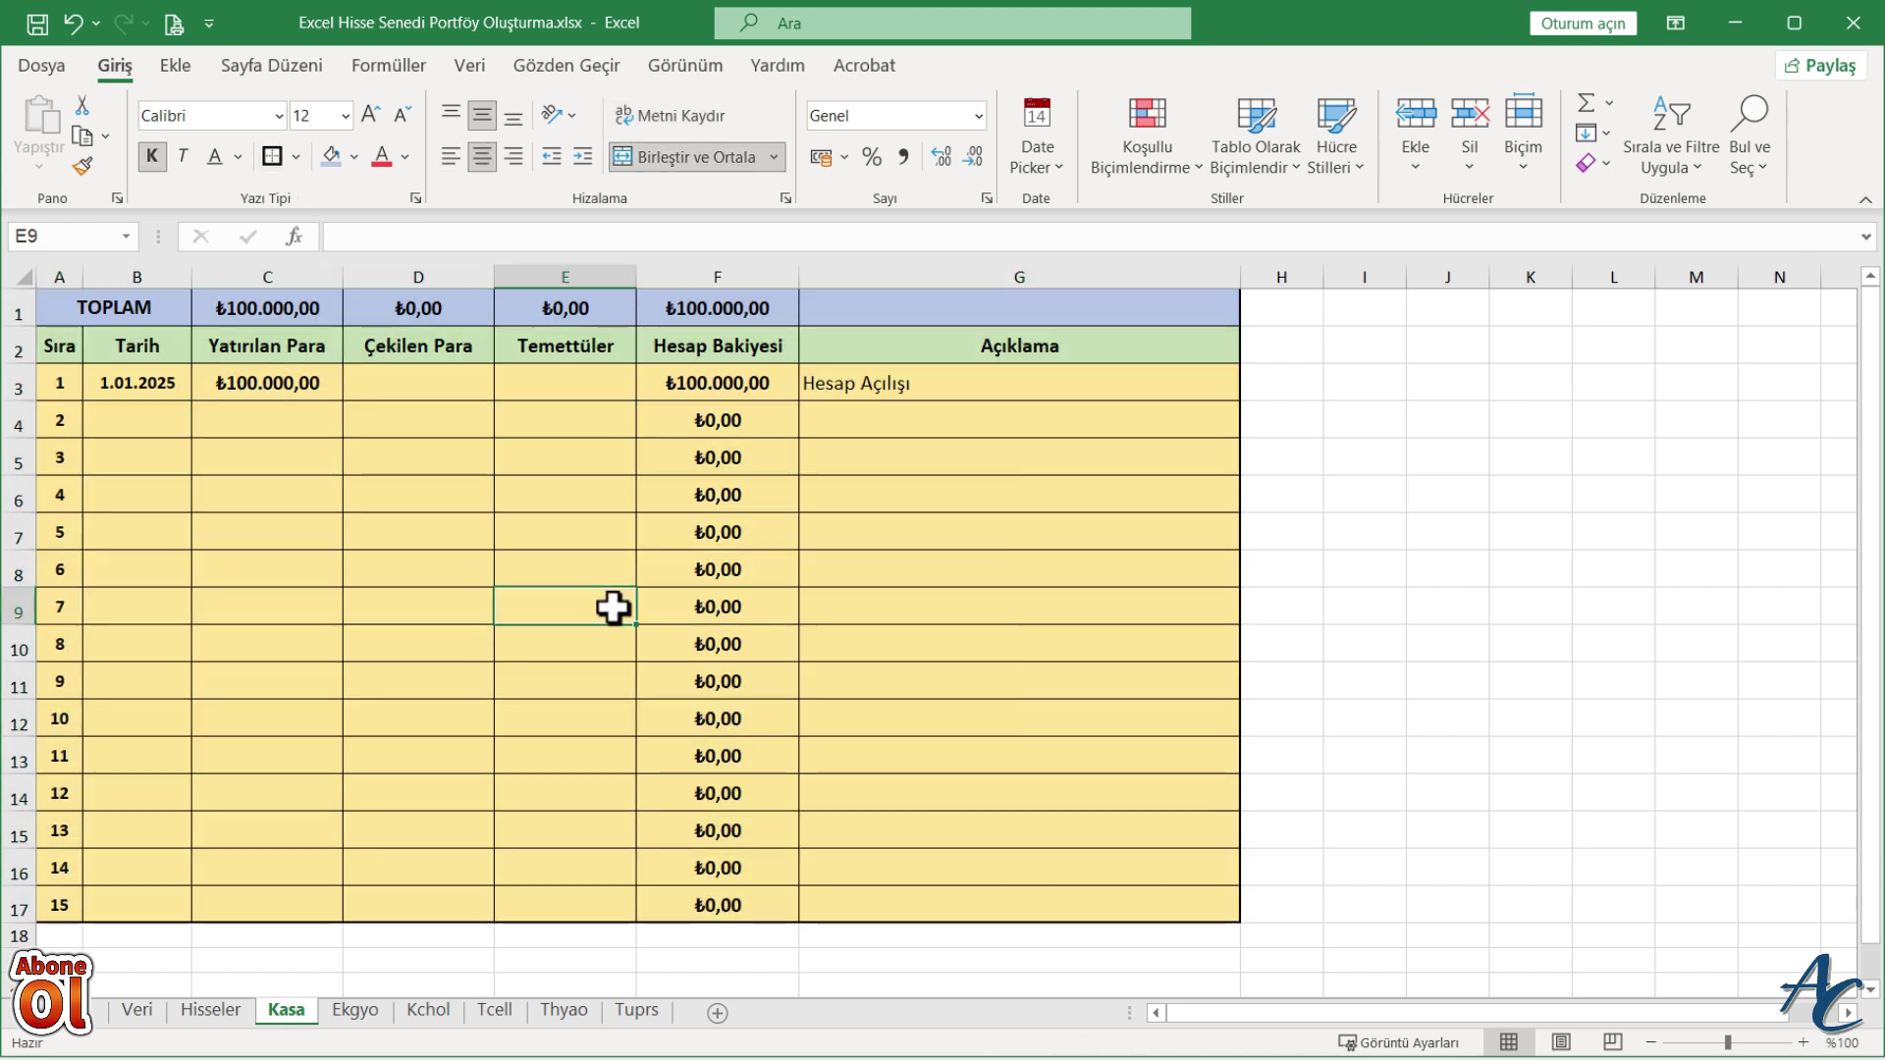
- Look over the Hisseler and Veri sheets, then move the Kasa tab before Hisseler
{"action": "left_click", "coordinate": [201, 1013]}
{"action": "left_click", "coordinate": [136, 1011]}
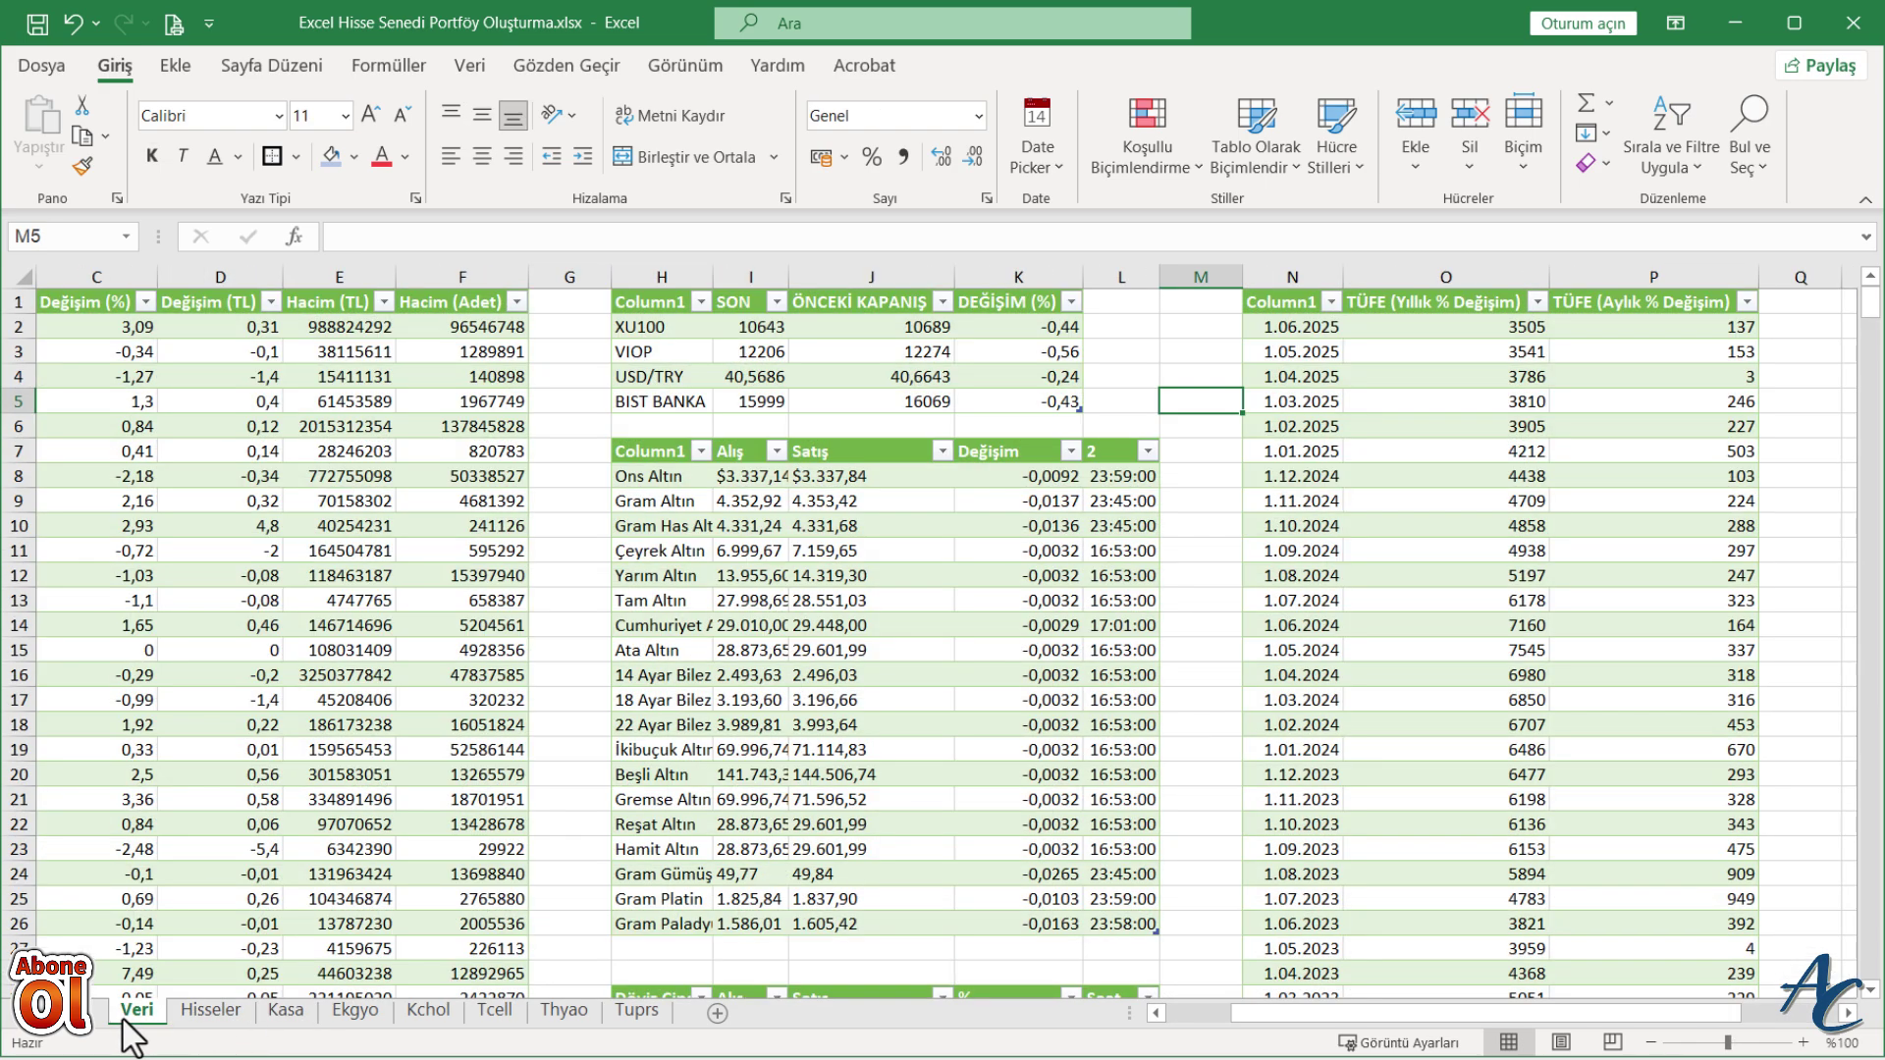
{"action": "left_click", "coordinate": [206, 1013]}
{"action": "scroll", "coordinate": [528, 734], "scroll_direction": "down", "scroll_amount": 1}
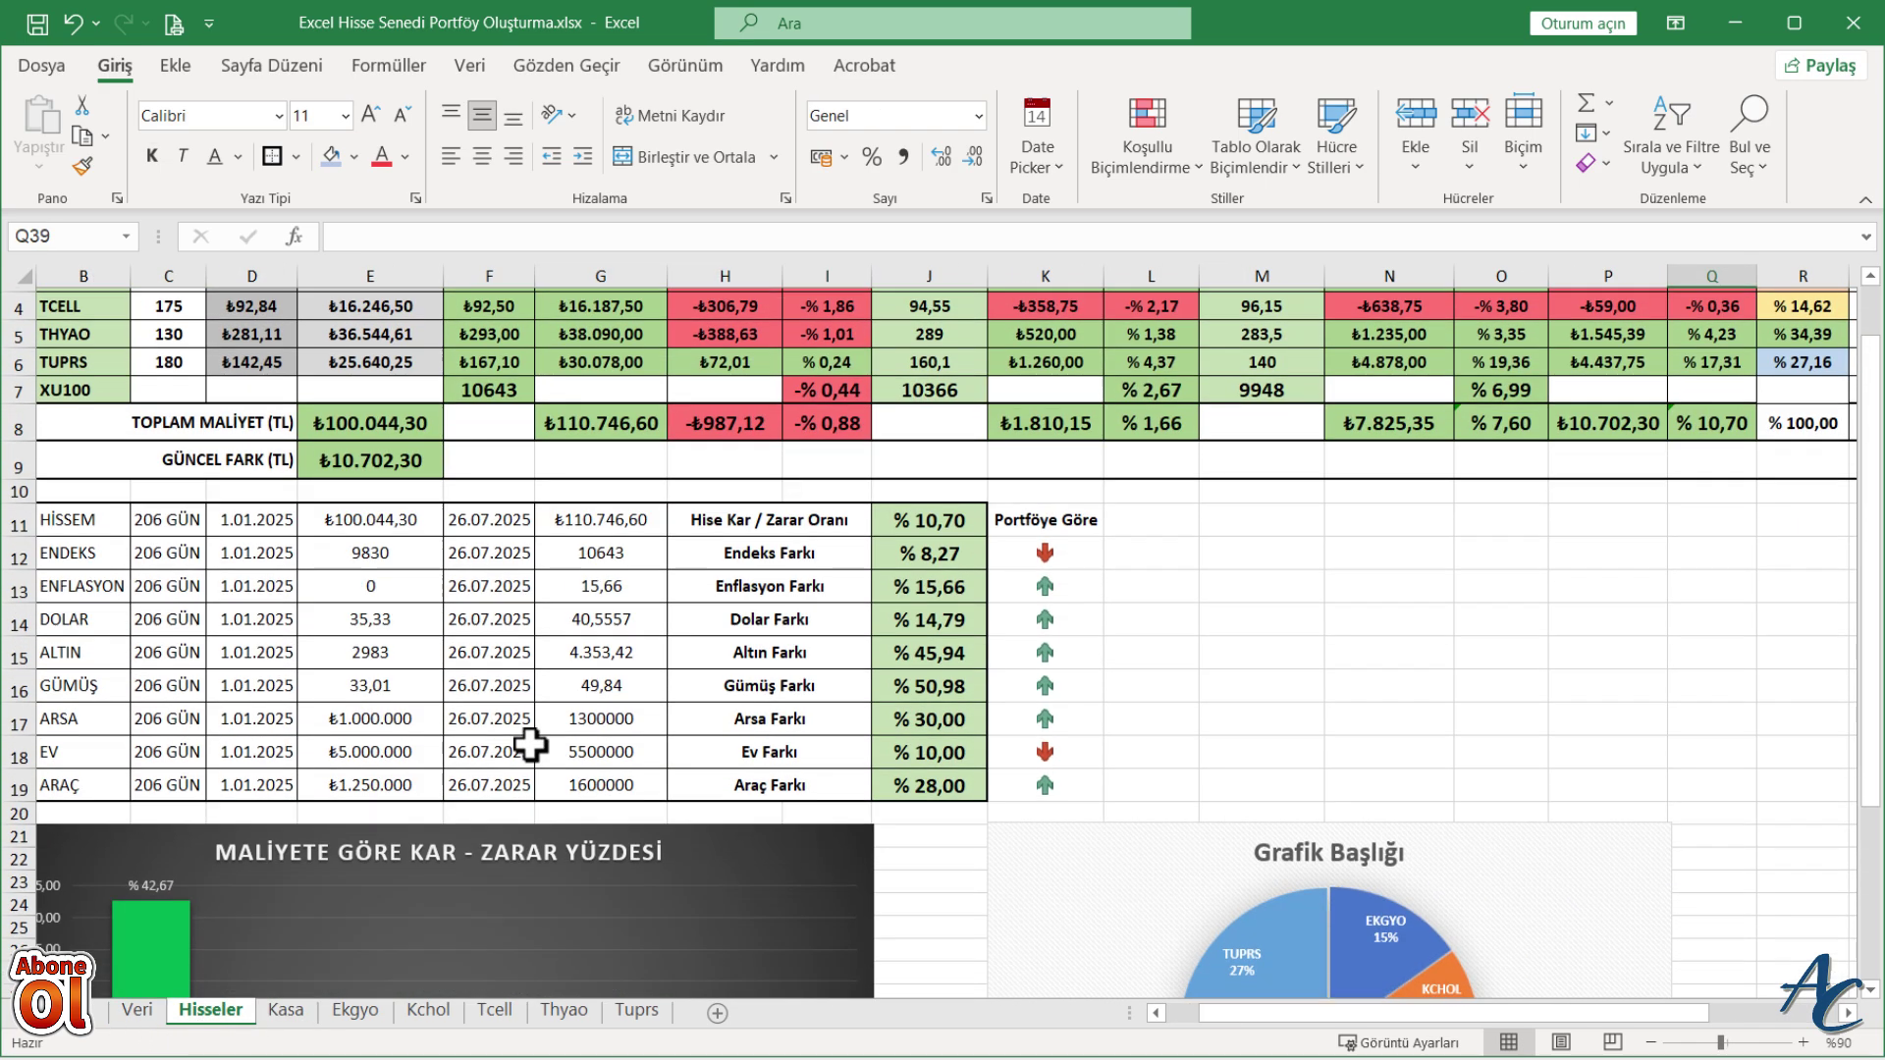
{"action": "scroll", "coordinate": [528, 741], "scroll_direction": "down", "scroll_amount": 3}
{"action": "scroll", "coordinate": [528, 744], "scroll_direction": "down", "scroll_amount": 1}
{"action": "scroll", "coordinate": [530, 746], "scroll_direction": "up", "scroll_amount": 2}
{"action": "scroll", "coordinate": [530, 746], "scroll_direction": "up", "scroll_amount": 2}
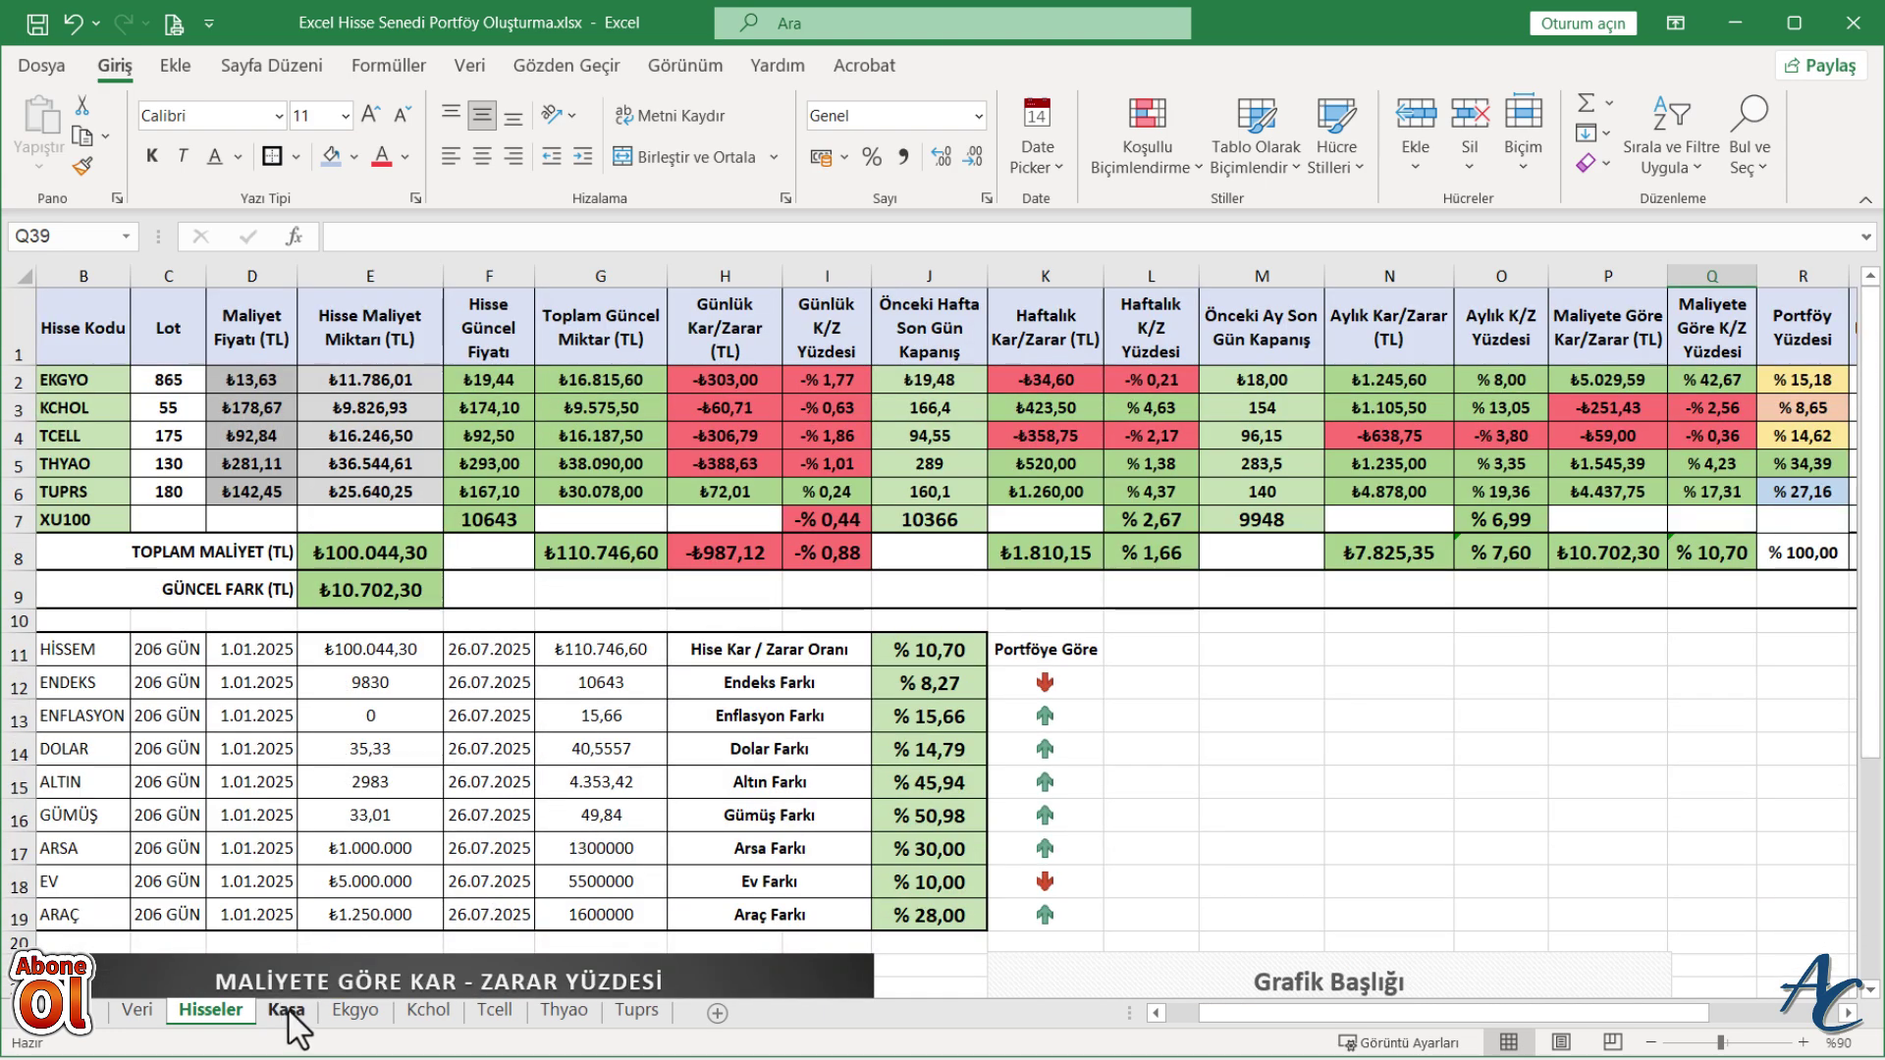
{"action": "left_click_drag", "start_coordinate": [285, 1011], "coordinate": [190, 1005]}
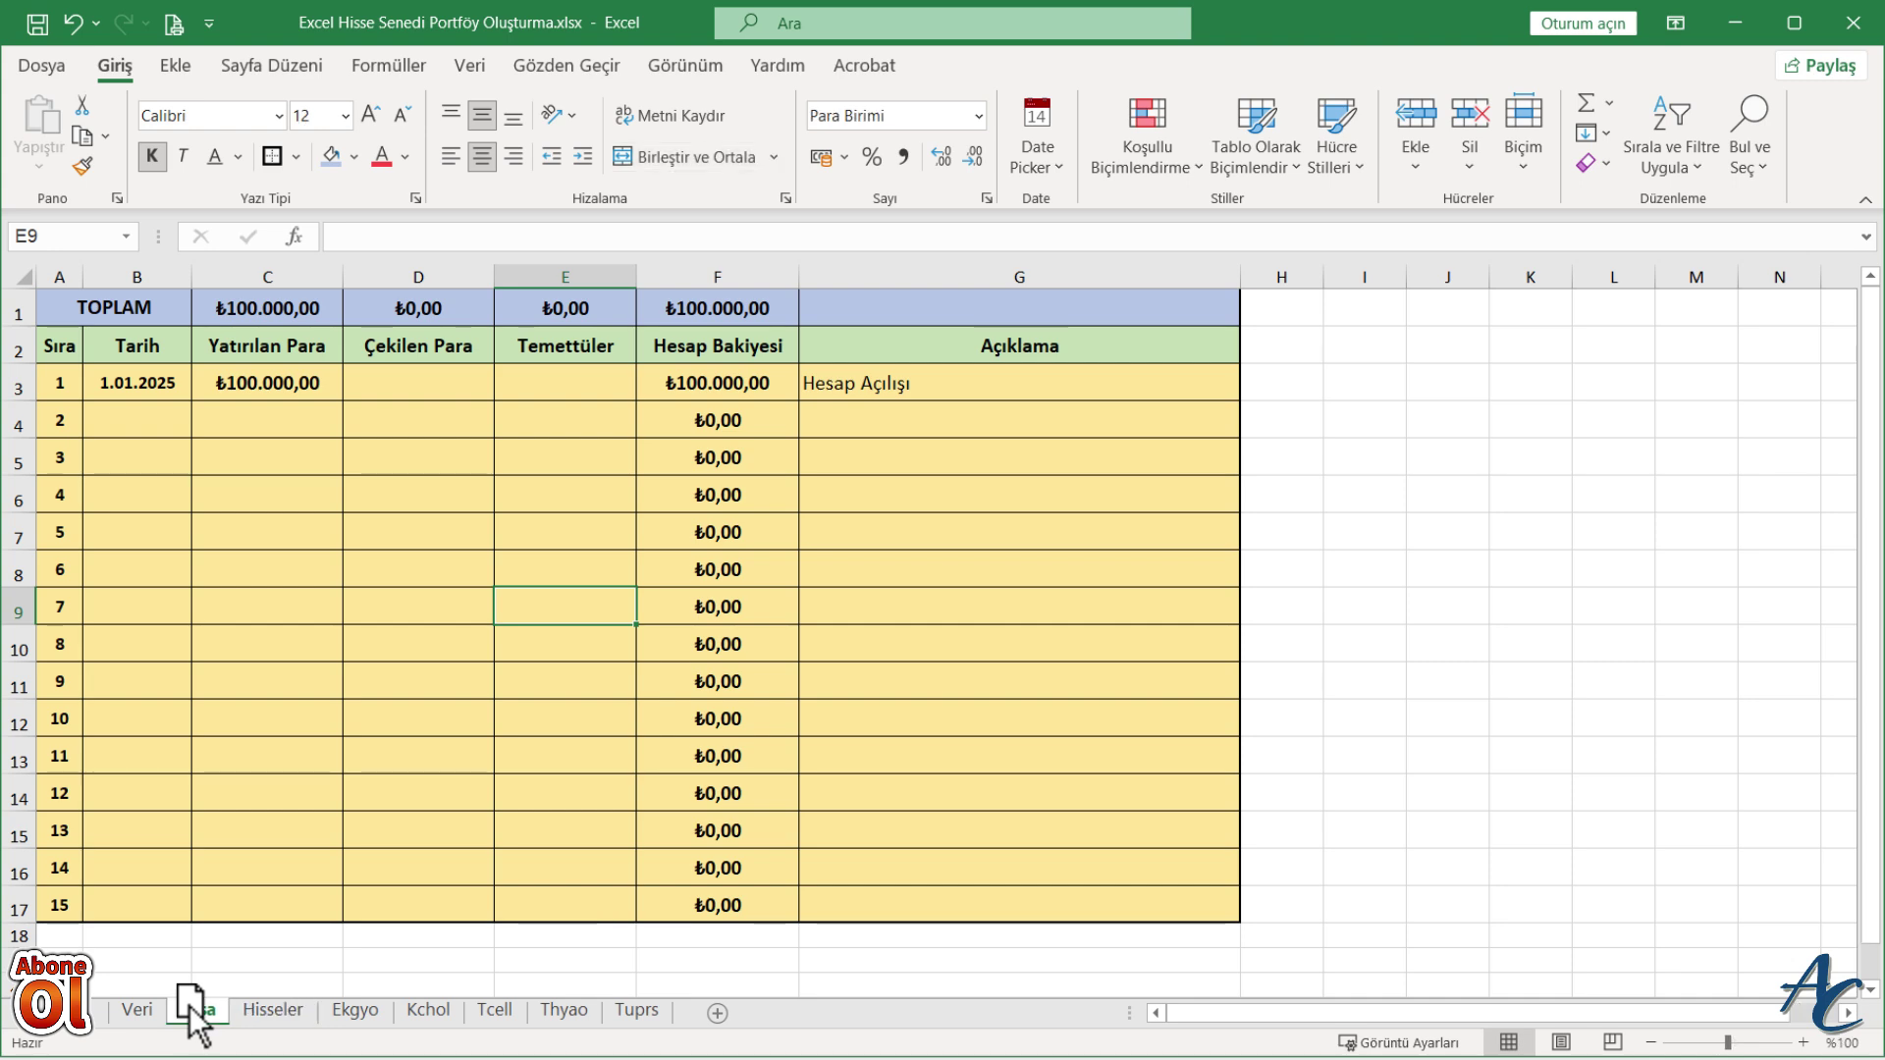
- Browse the Ekgyo, Kchol, Tcell, Thyao and Tuprs stock sheets, ending on Hisseler
{"action": "left_click", "coordinate": [280, 1017]}
{"action": "left_click", "coordinate": [354, 1015]}
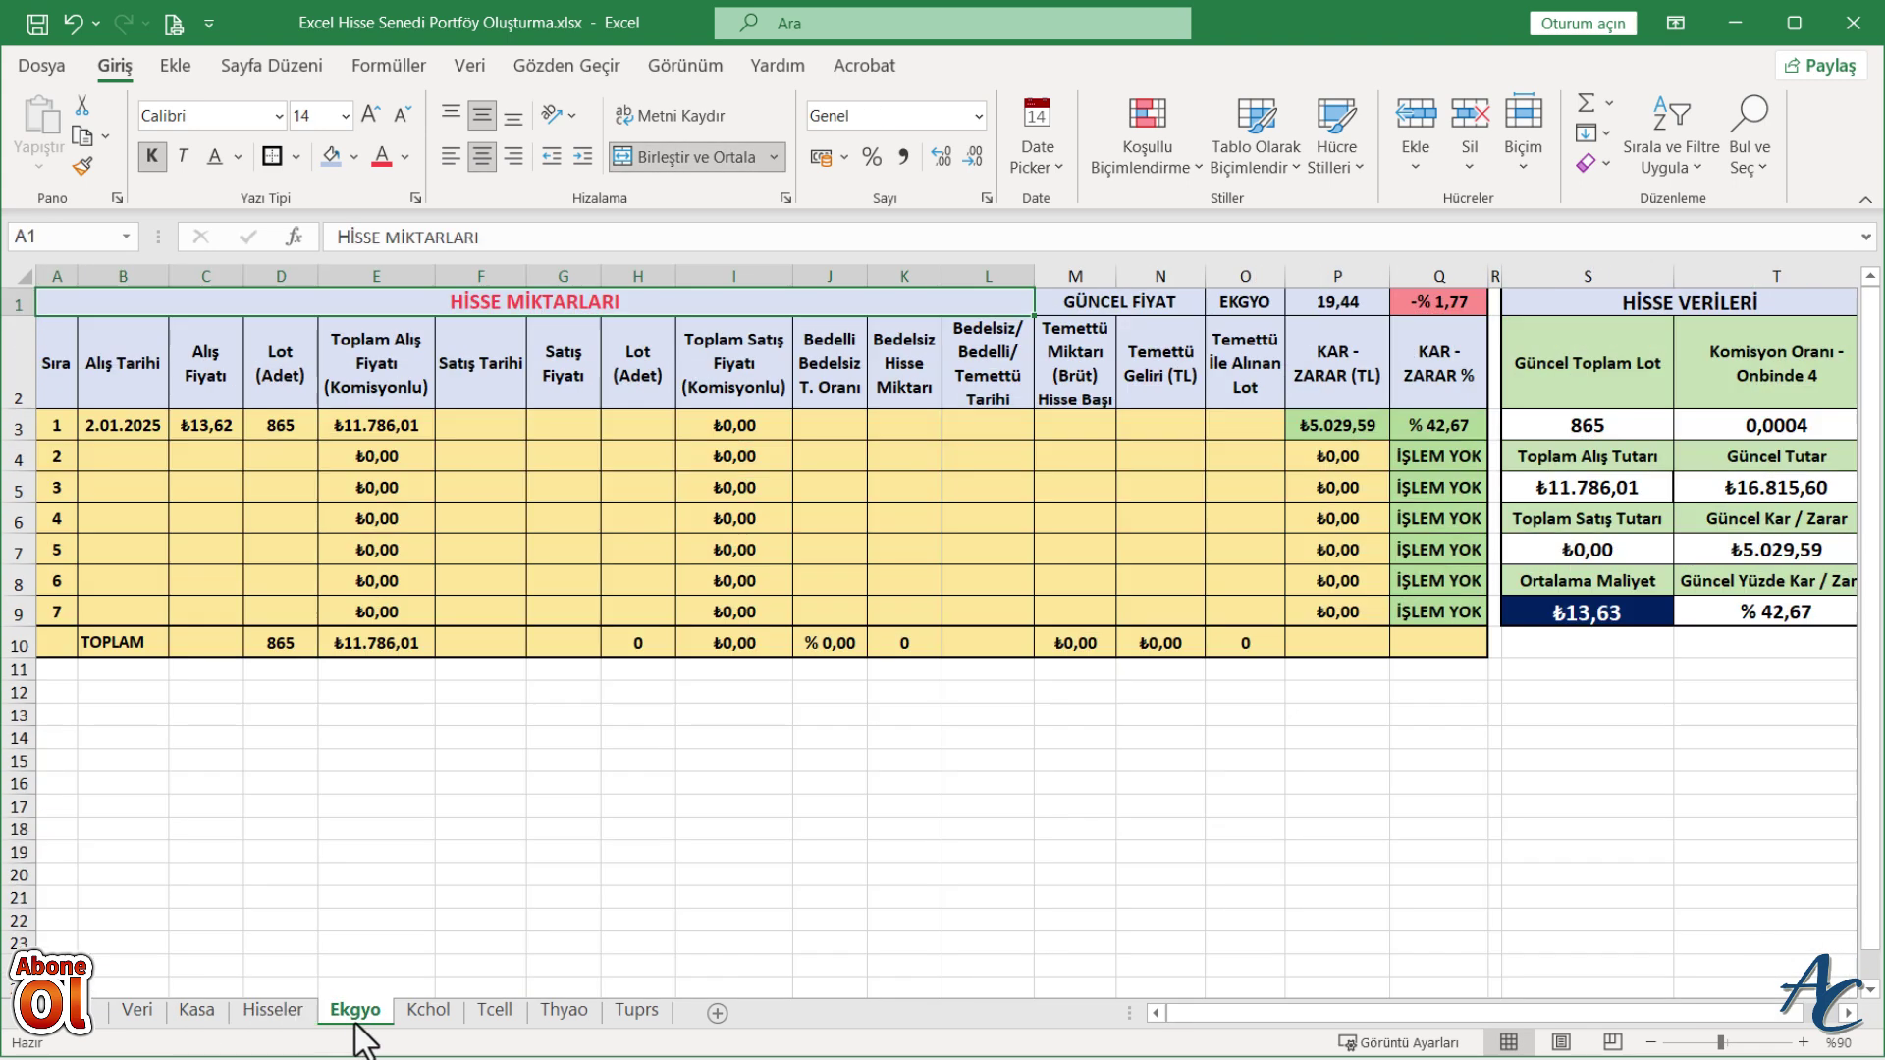
{"action": "left_click", "coordinate": [430, 1012]}
{"action": "left_click", "coordinate": [495, 1011]}
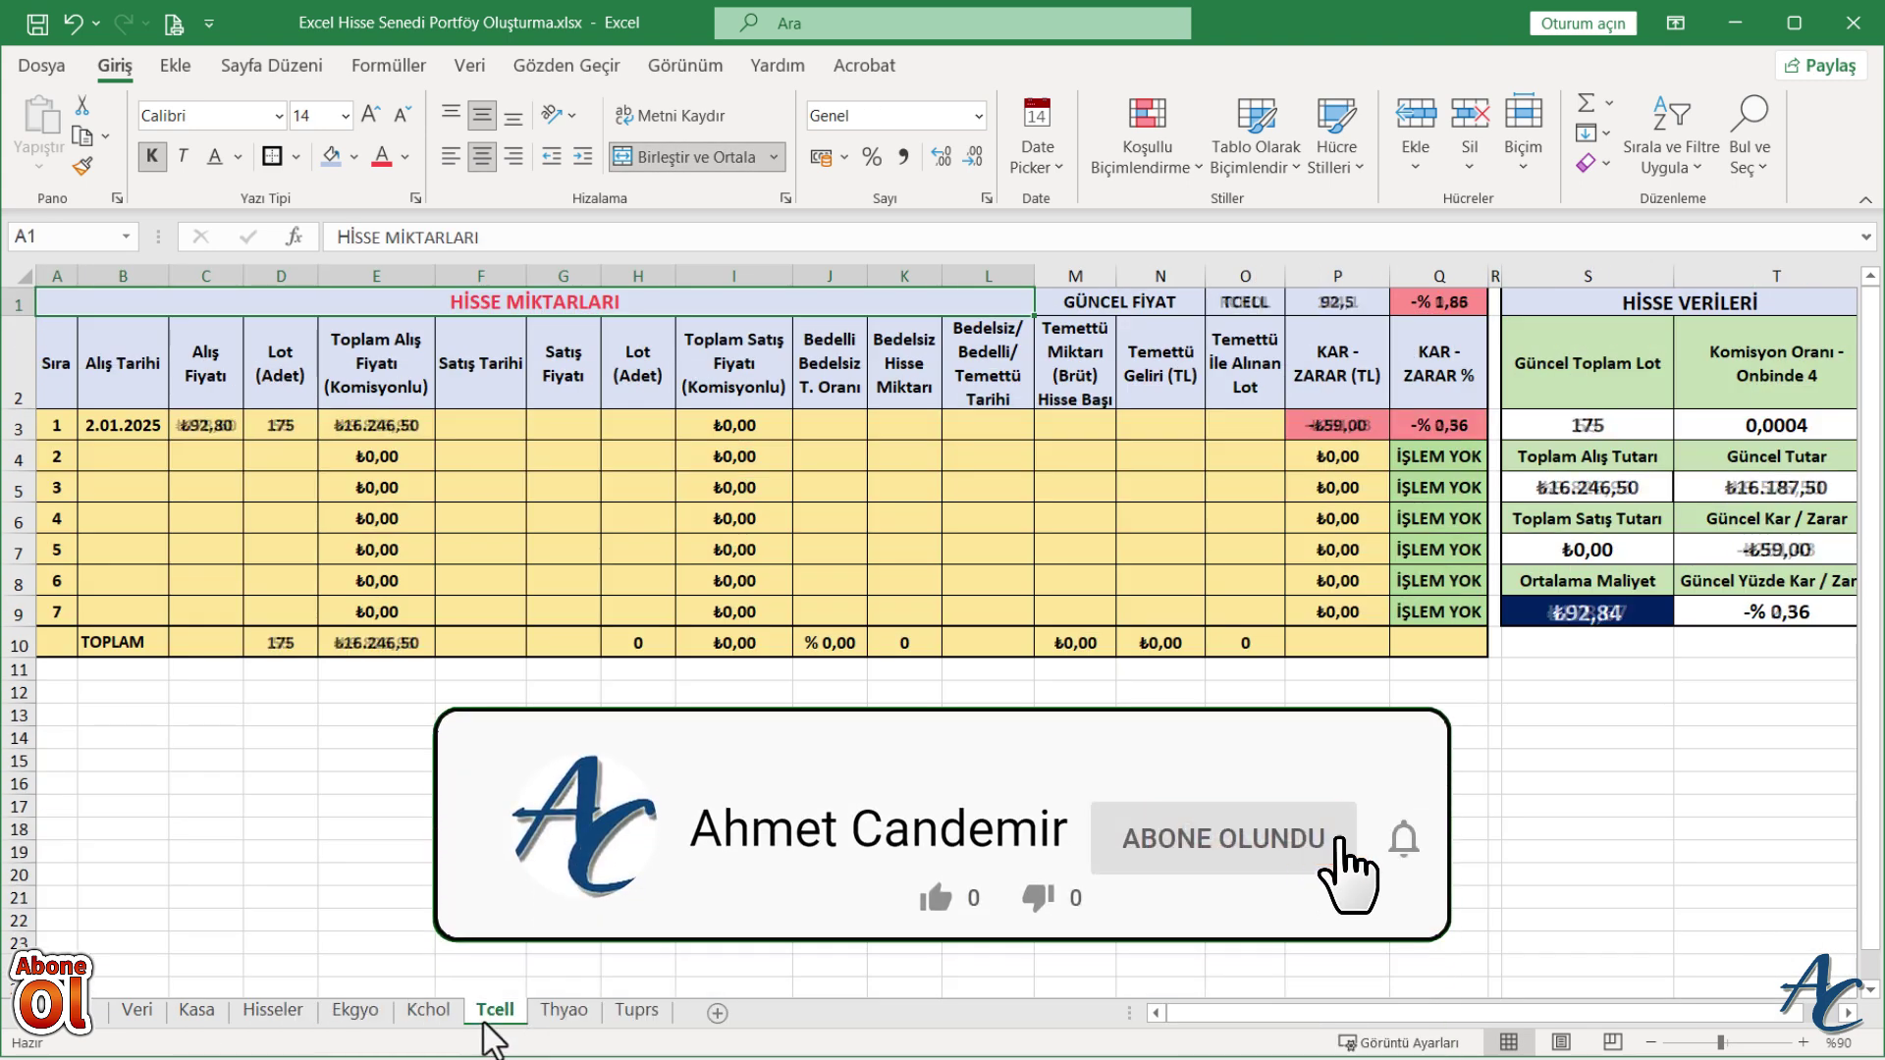
{"action": "left_click", "coordinate": [563, 1011]}
{"action": "left_click", "coordinate": [622, 1011]}
{"action": "left_click", "coordinate": [563, 1011]}
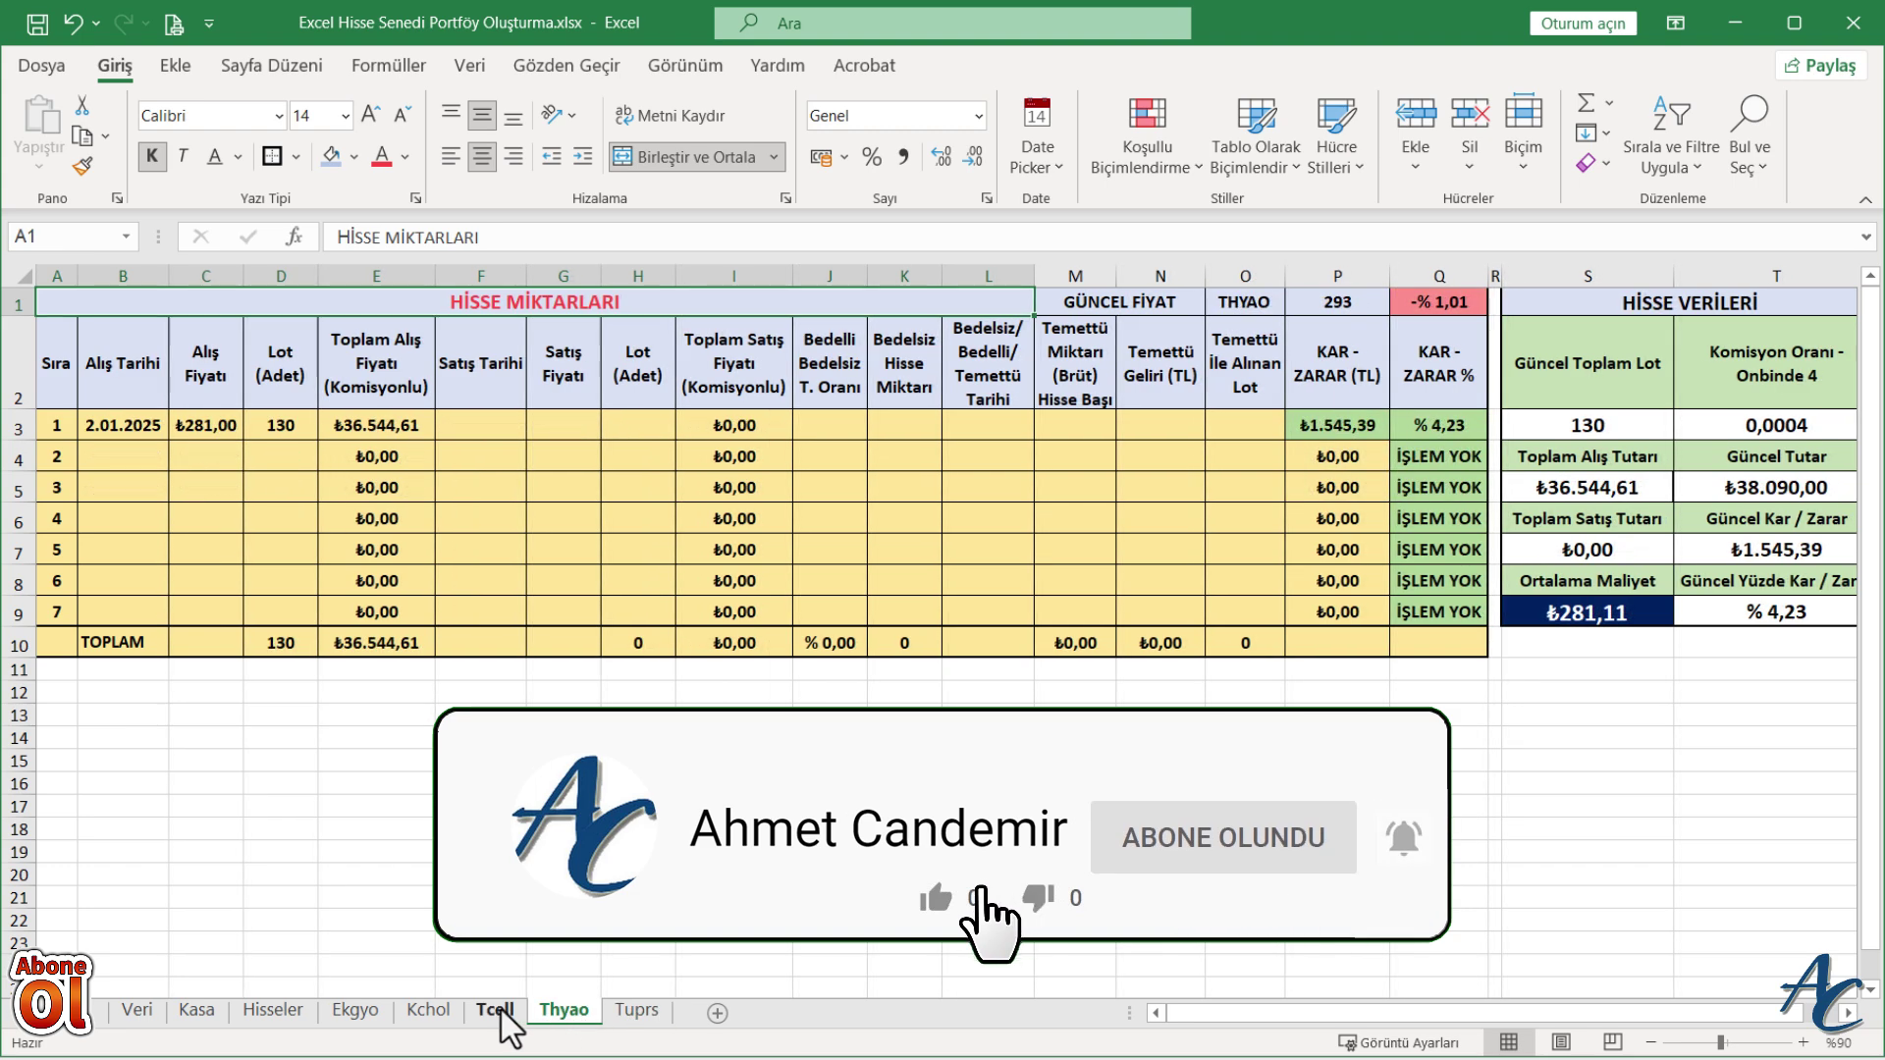
{"action": "left_click", "coordinate": [428, 1011]}
{"action": "left_click", "coordinate": [330, 1011]}
{"action": "left_click", "coordinate": [314, 1011]}
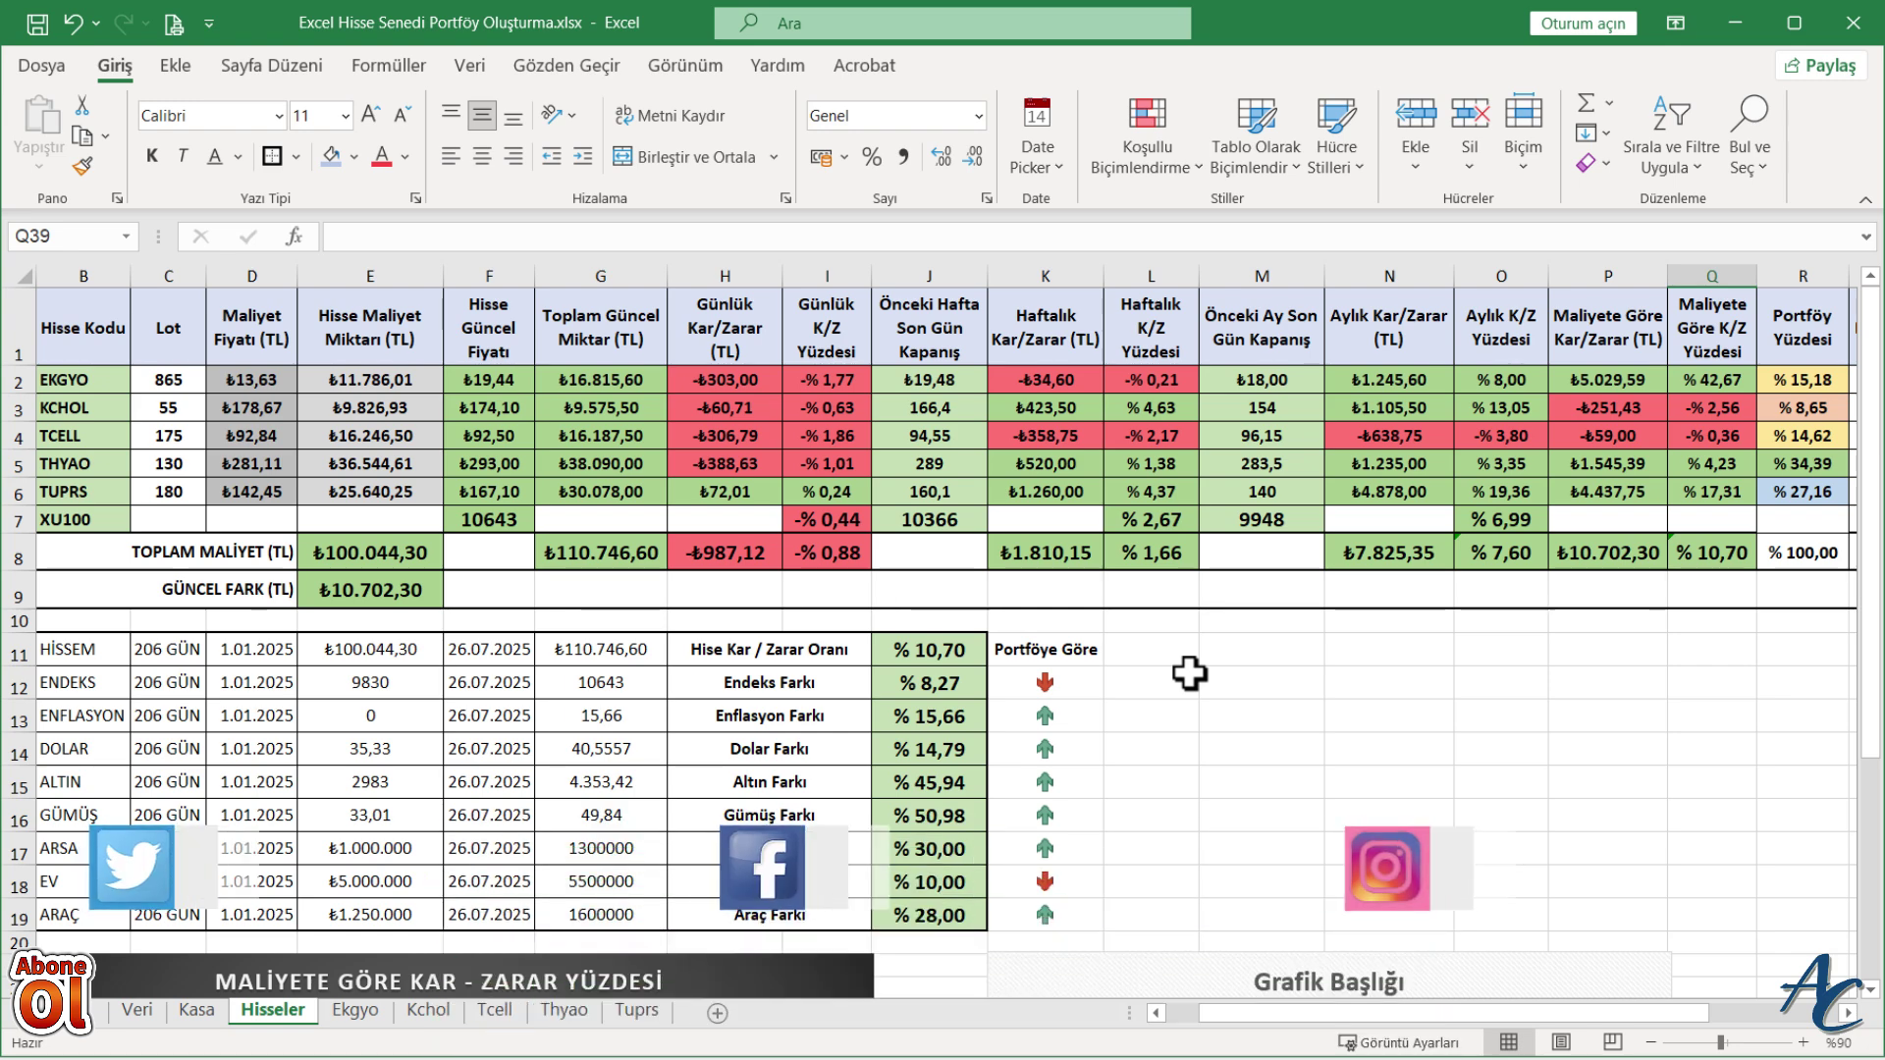
{"action": "left_click", "coordinate": [371, 1010]}
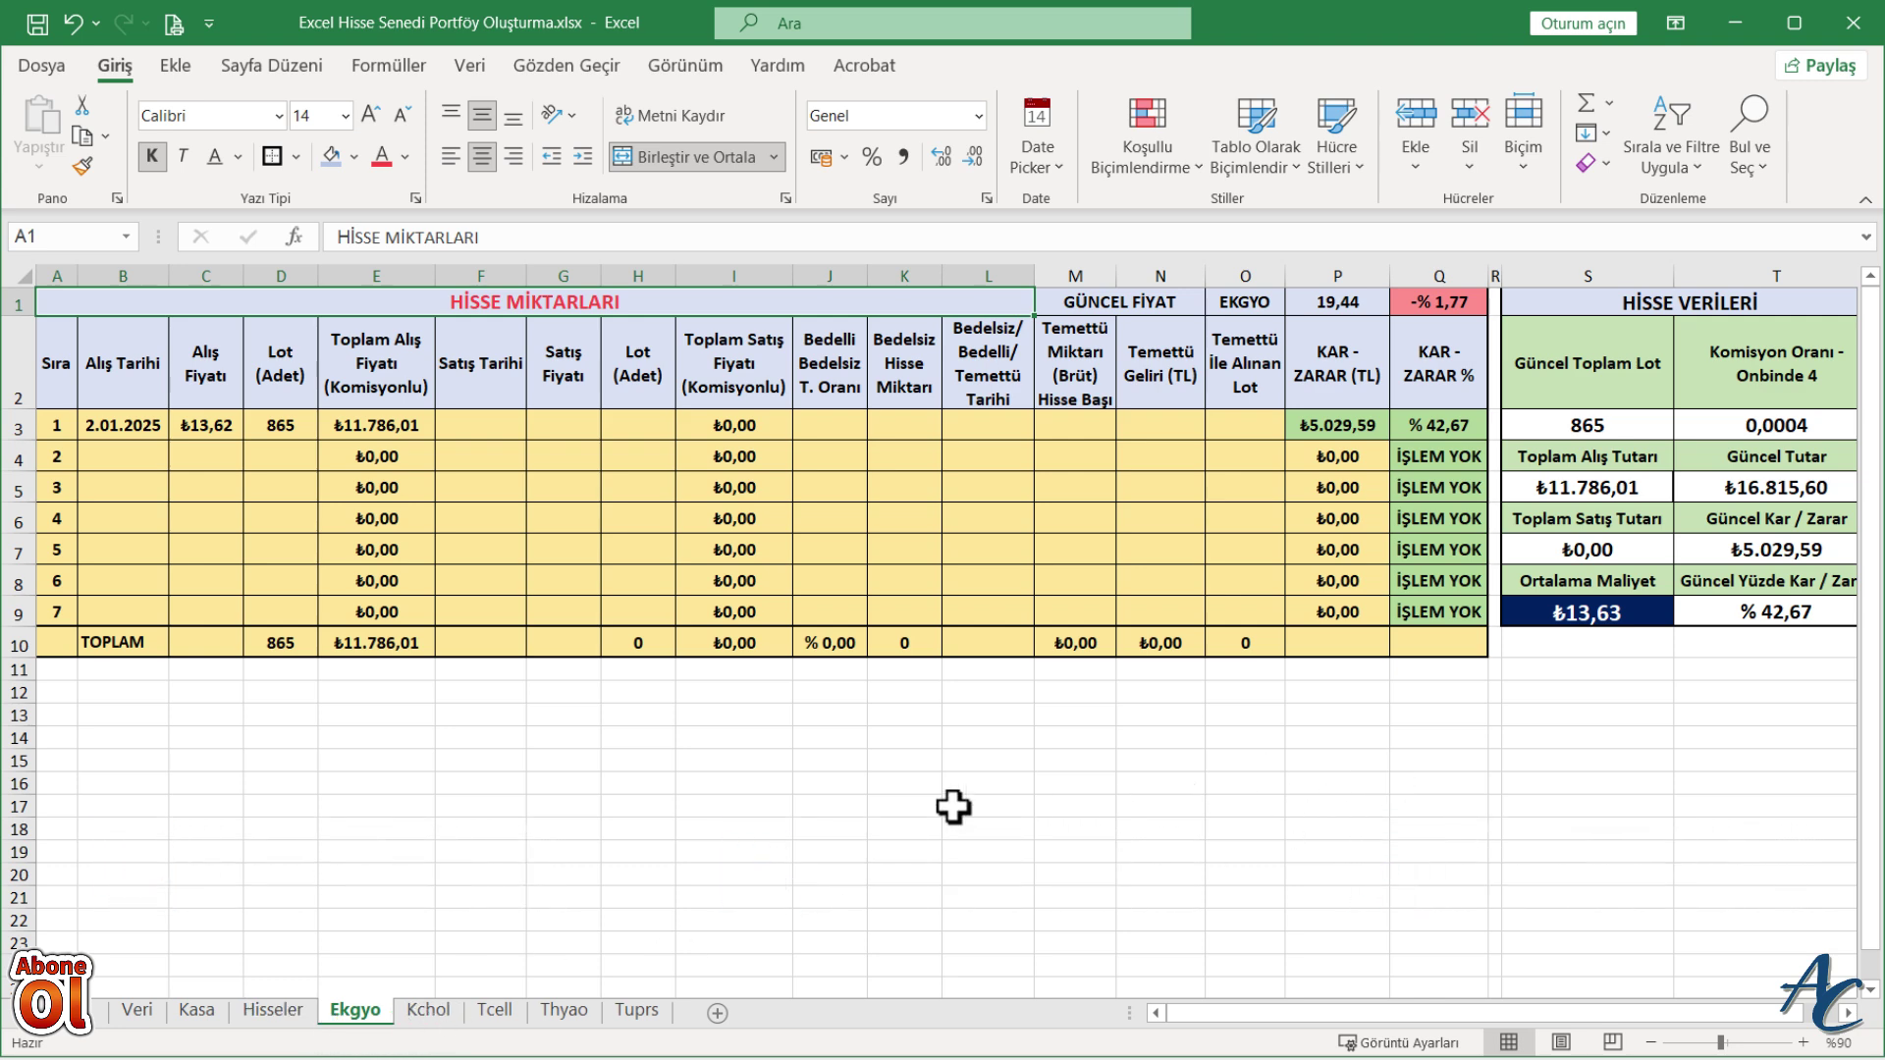
{"action": "left_click", "coordinate": [275, 1011]}
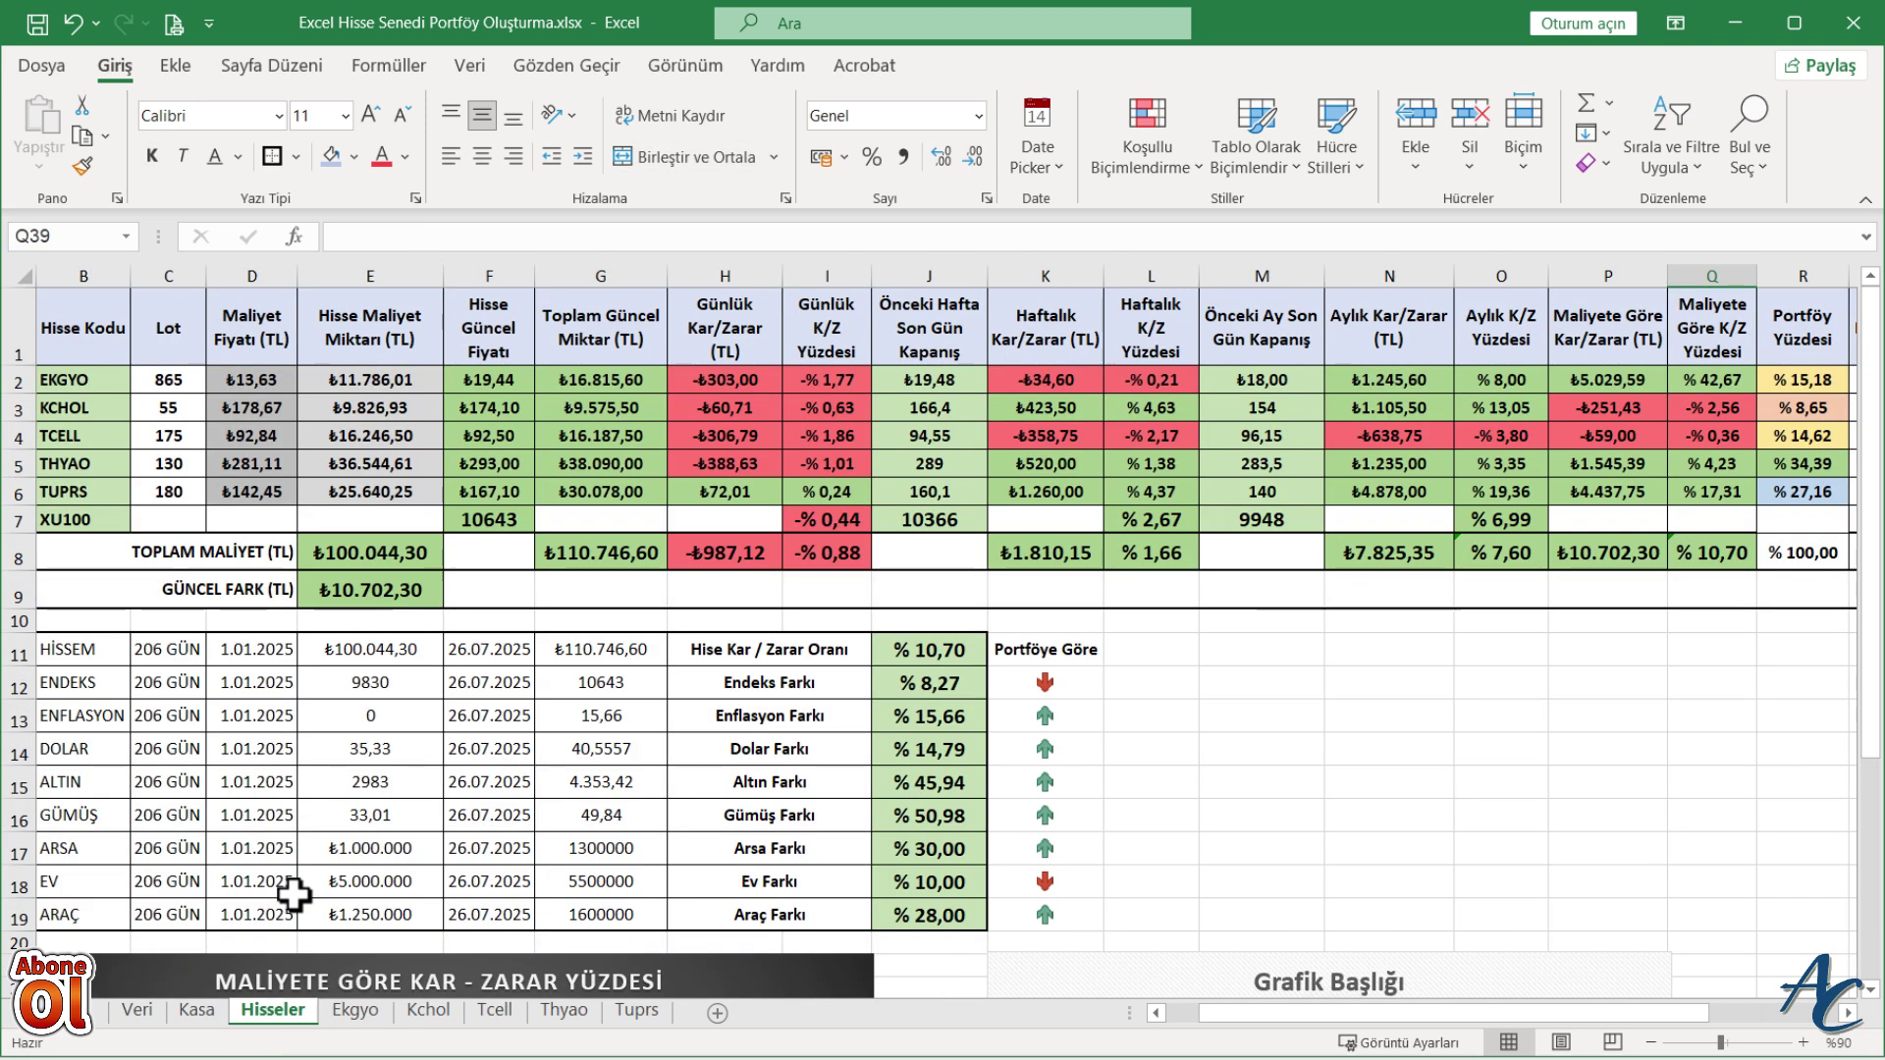